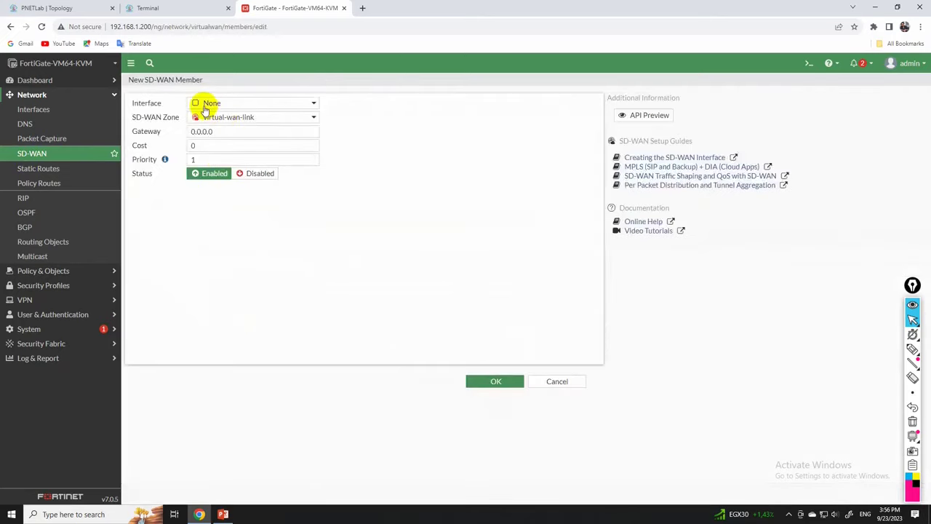
- Check the Interface choices, then view Network > Interfaces with WE (port4) and Orange (port5)
left_click(206, 106)
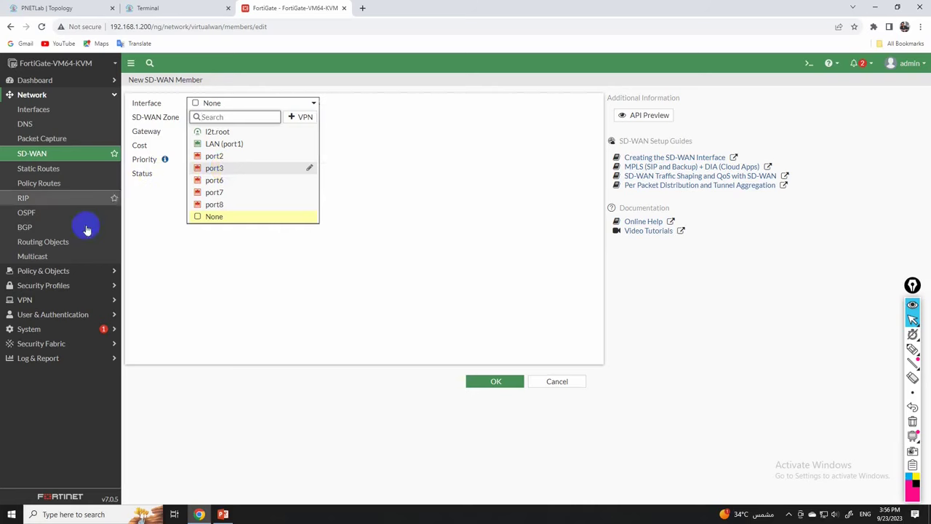
left_click(52, 113)
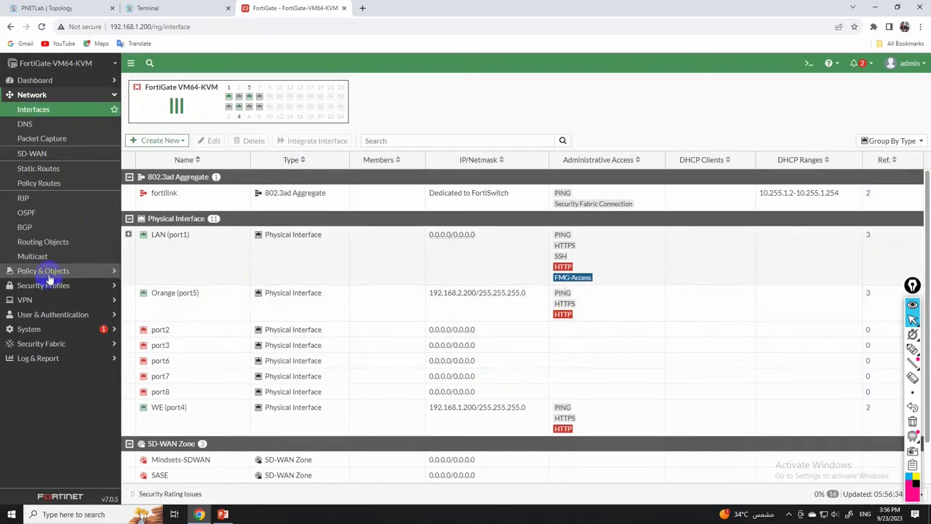
- Go to the Firewall Policy list under Policy & Objects
left_click(45, 329)
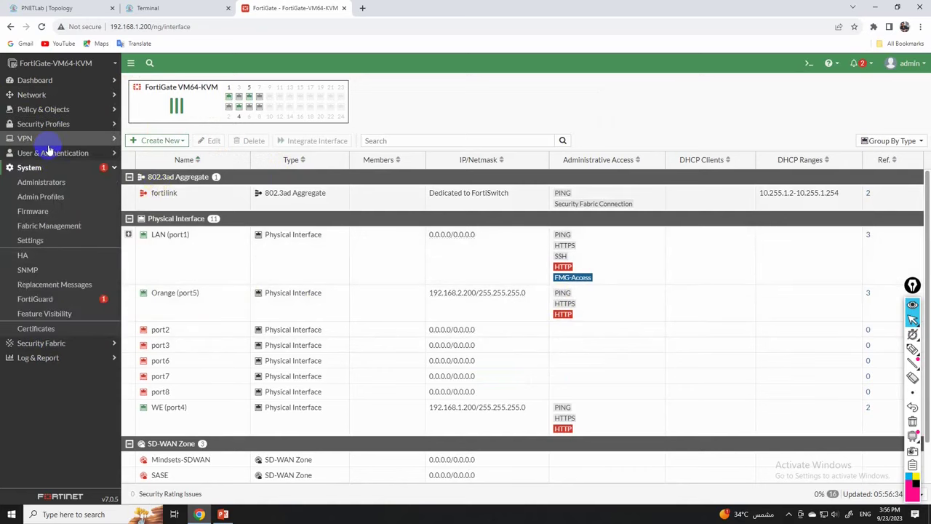
left_click(181, 299)
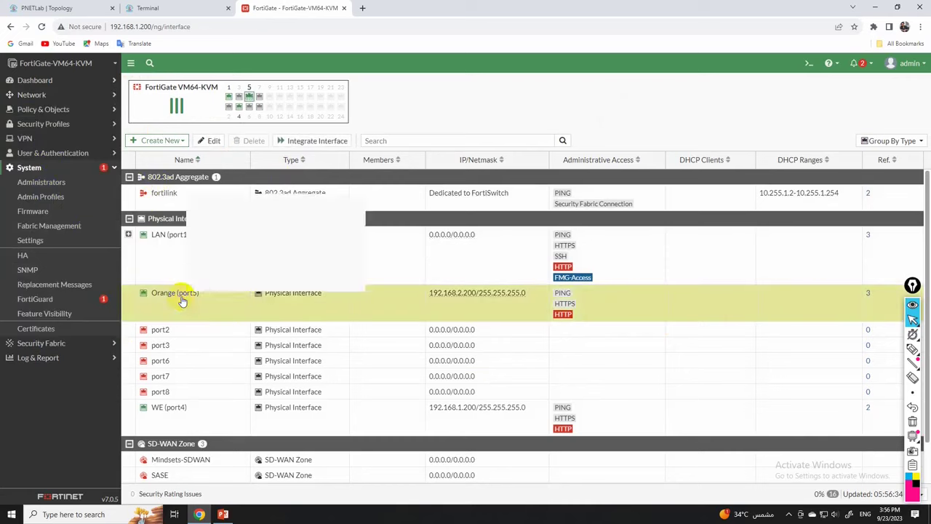
left_click(43, 110)
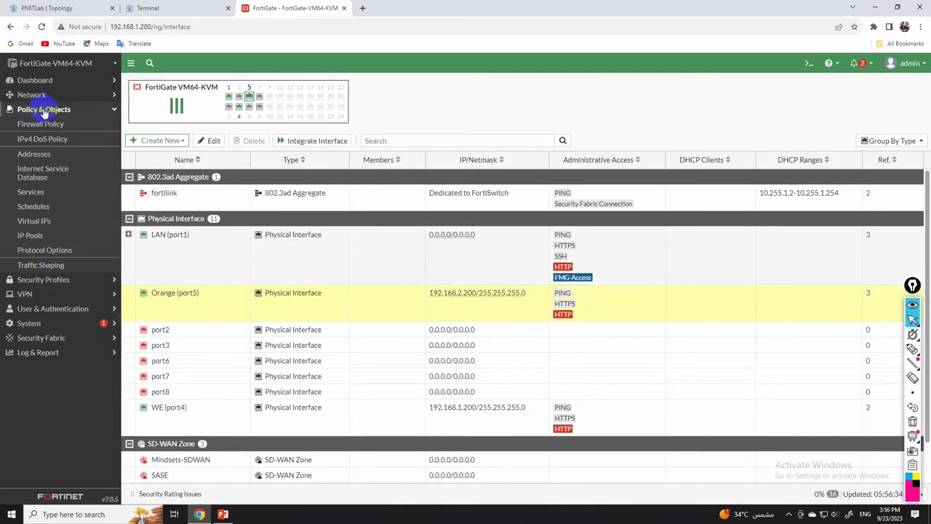
left_click(42, 125)
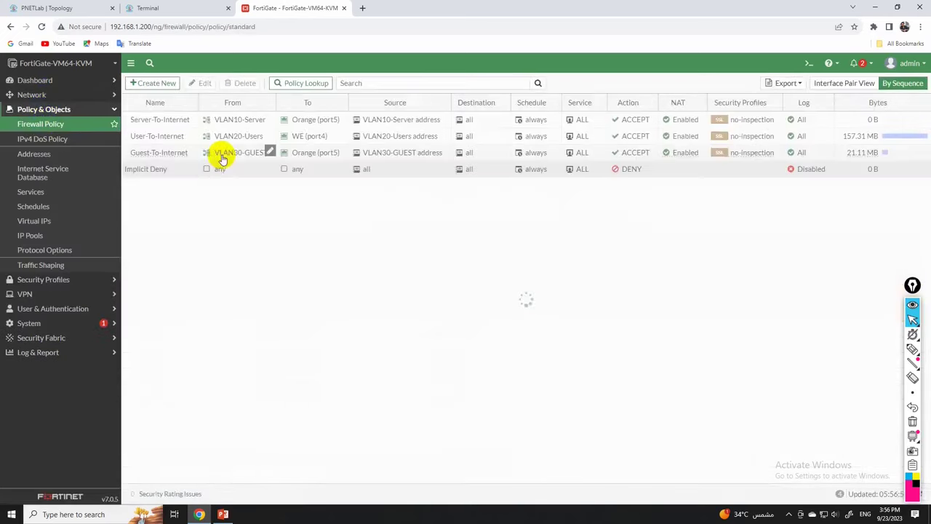
- Delete the Server-To-Internet, User-To-Internet and Guest-To-Internet policies, leaving only Implicit Deny
left_click(167, 120)
left_click(161, 135, "ctrl")
left_click(161, 152, "ctrl")
left_click(245, 83)
left_click(778, 496)
left_click(780, 495)
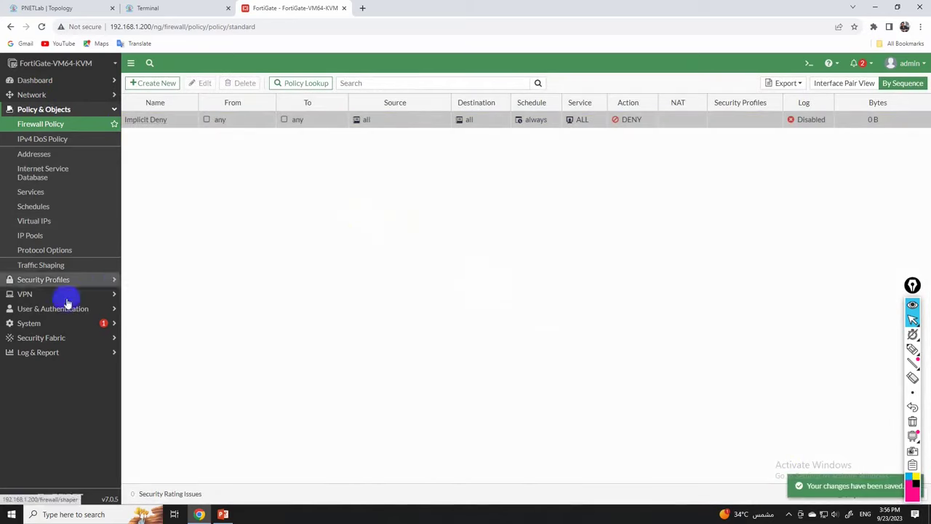
- Return to Network > SD-WAN and bring up Create New
left_click(36, 95)
left_click(35, 153)
left_click(158, 202)
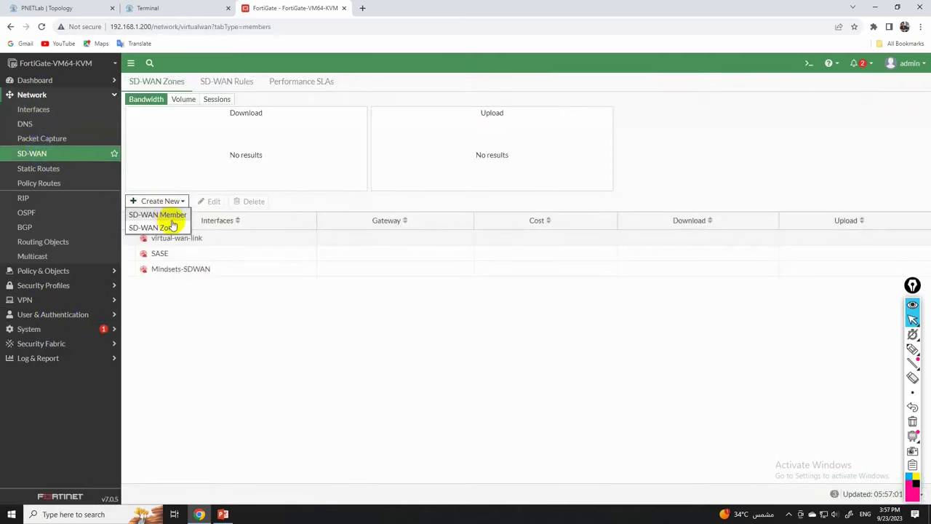
- Start a new SD-WAN member with interface WE (port4) in zone Mindsets-SDWAN
left_click(172, 216)
left_click(255, 106)
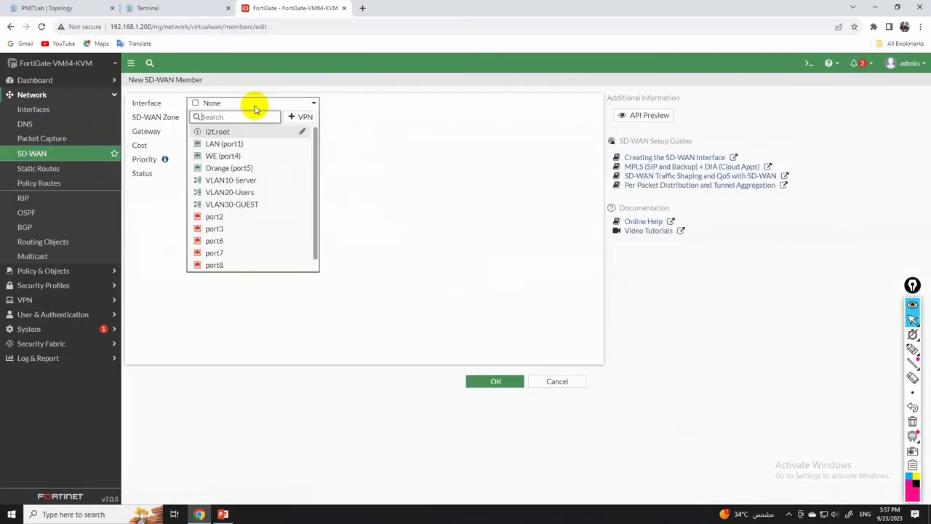
mouse_move(246, 156)
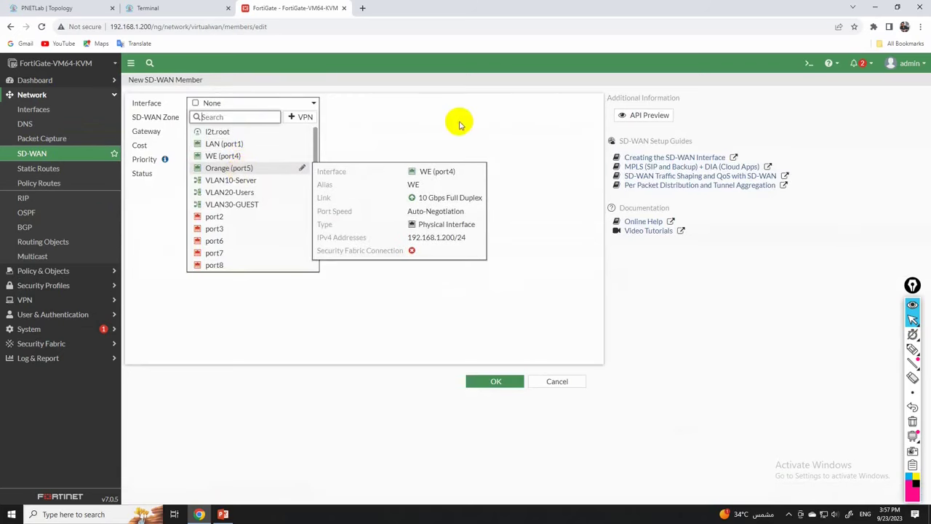
left_click(455, 123)
left_click(267, 107)
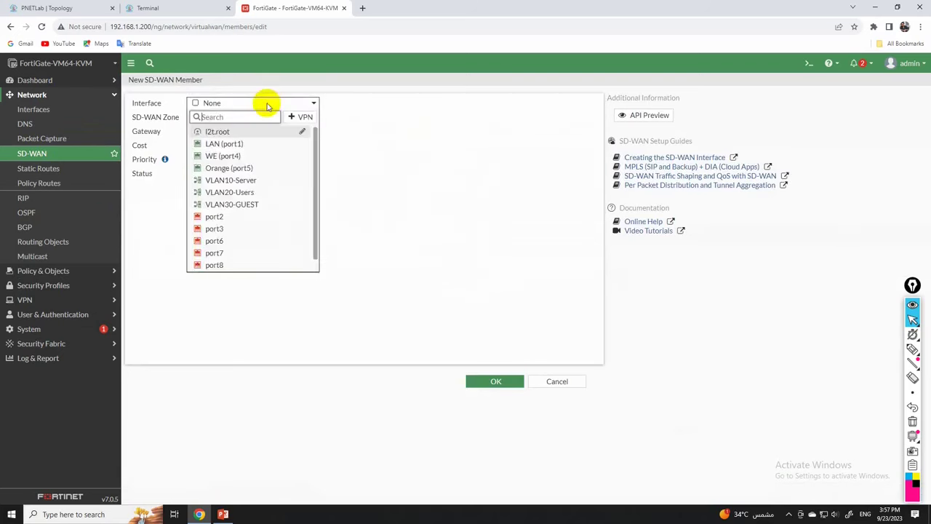
left_click(256, 156)
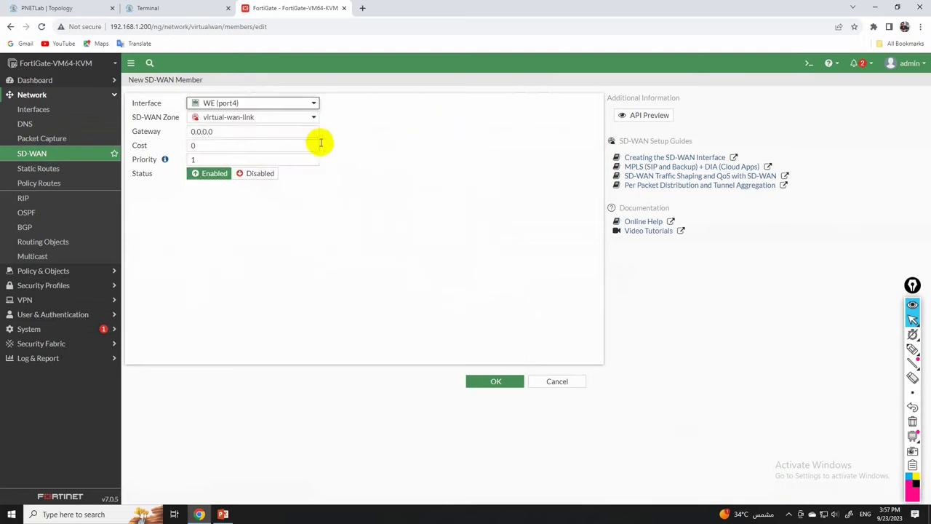
left_click(232, 122)
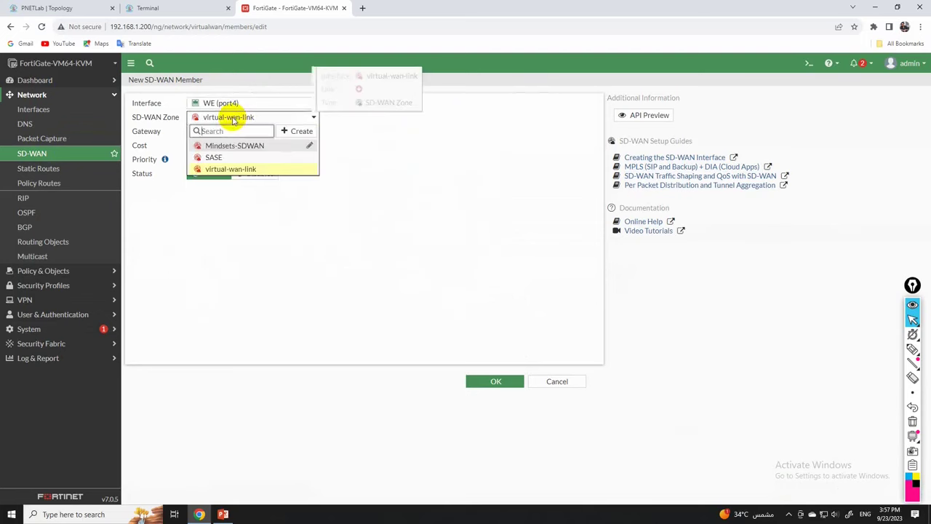
left_click(234, 145)
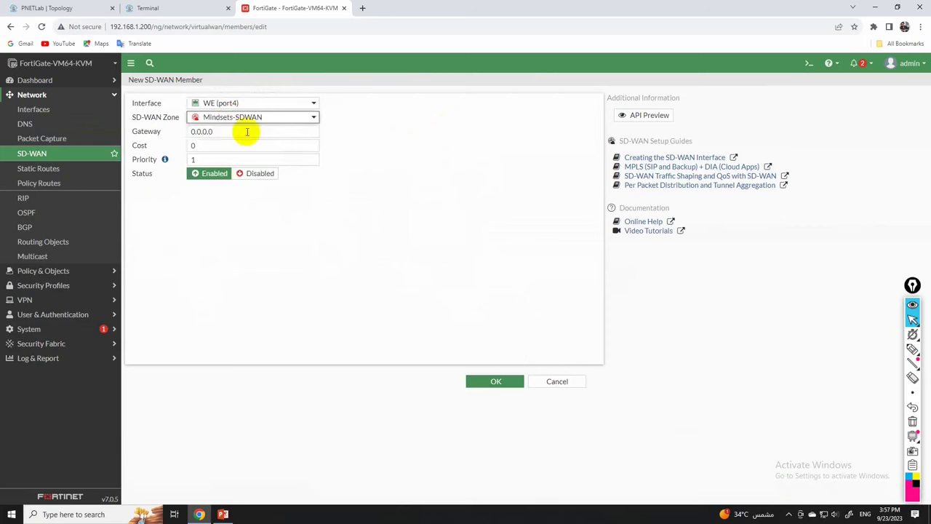
- Set gateway 192.168.1.1, save, and expand Mindsets-SDWAN to show WE (port4)
left_click_drag(246, 131, 146, 131)
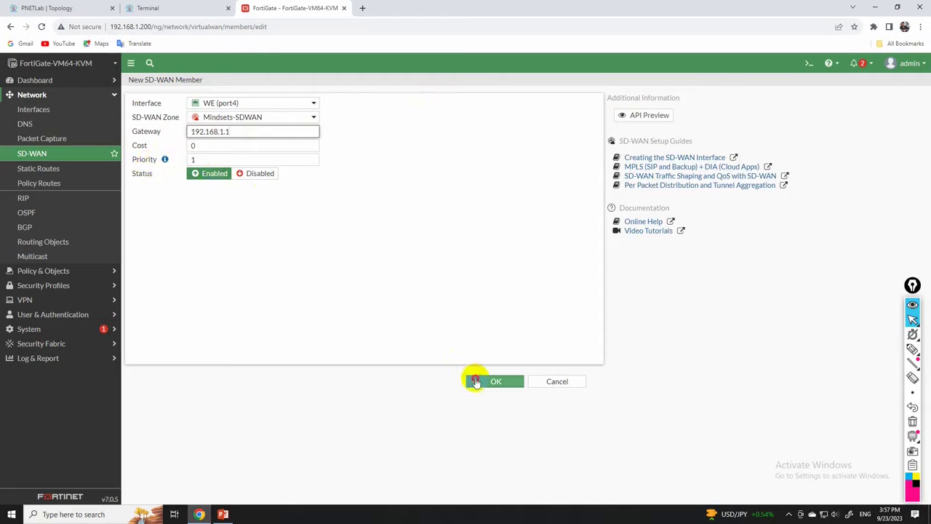
left_click(476, 381)
left_click(128, 269)
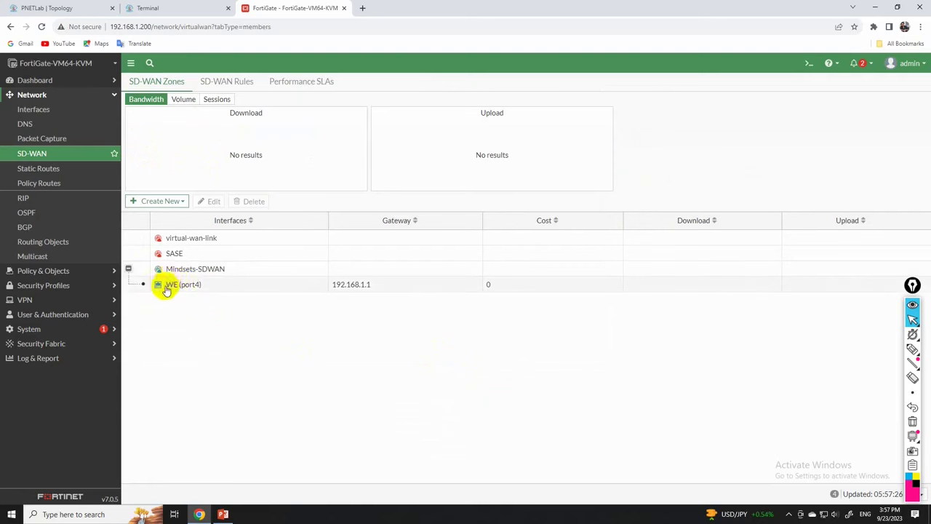
mouse_move(165, 290)
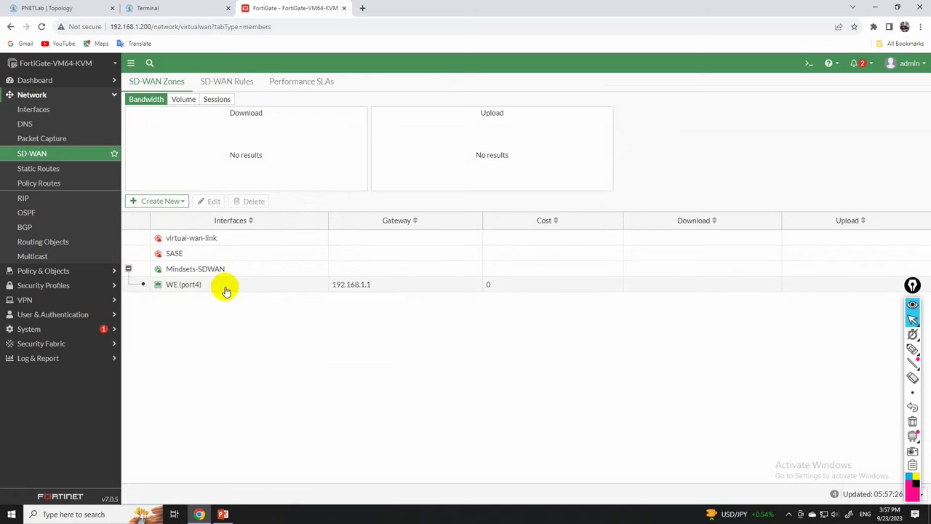
left_click(166, 202)
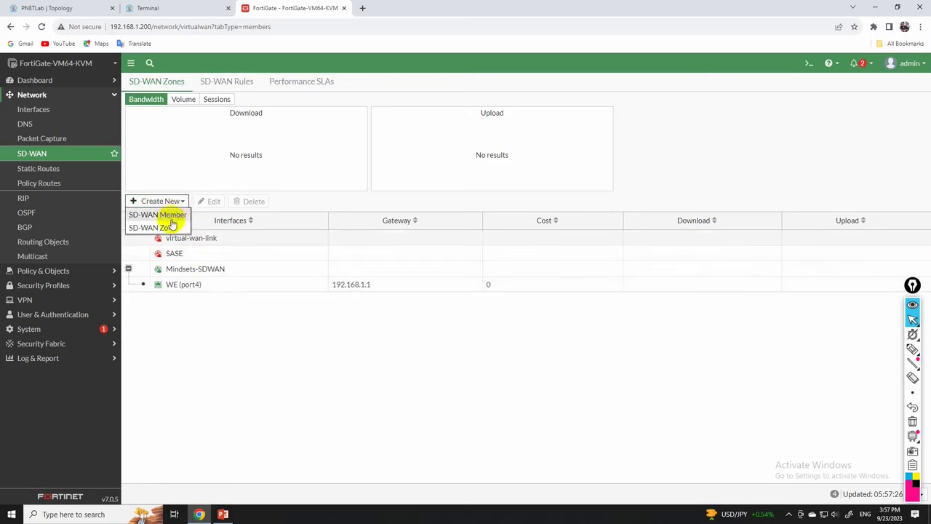
- Fill a new member form with Orange (port5), zone Mindsets-SDWAN and gateway 192.168.2.2
left_click(166, 215)
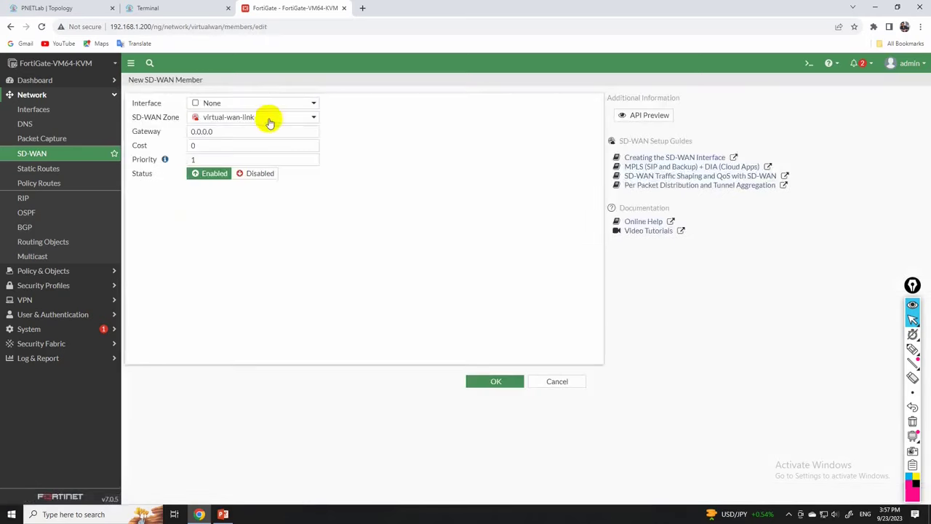
left_click(274, 103)
left_click(245, 155)
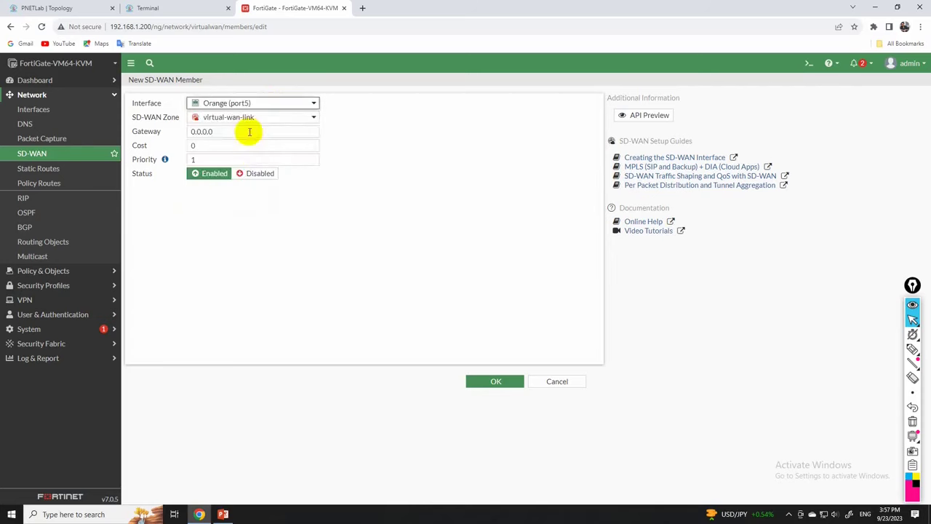
left_click(257, 118)
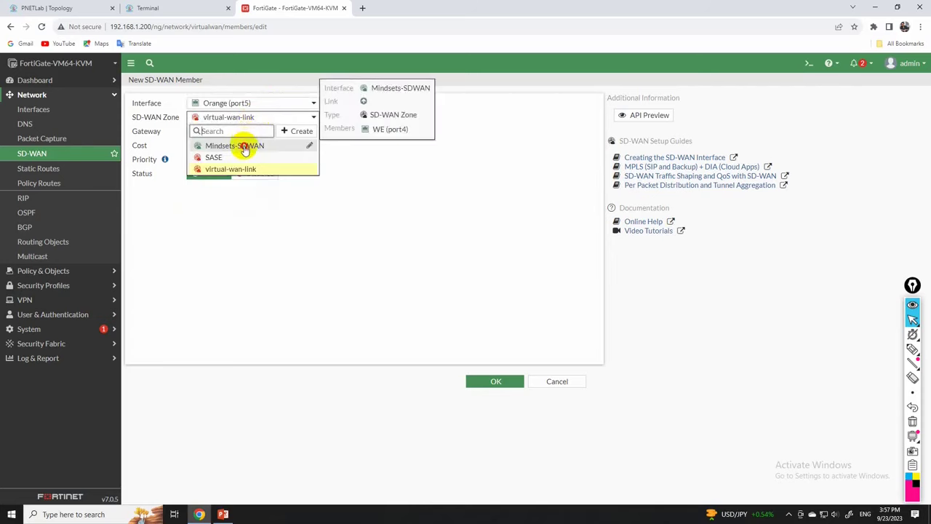
left_click(245, 147)
left_click(161, 135)
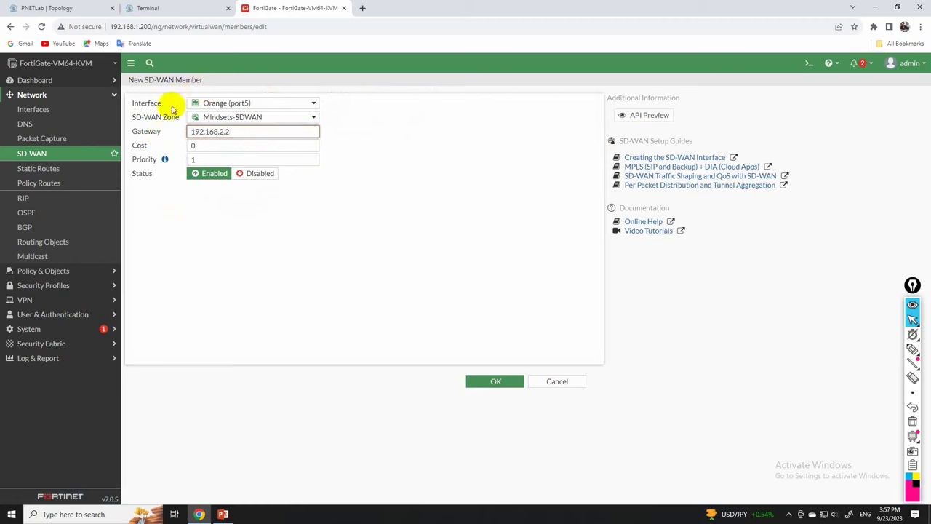
left_click(788, 514)
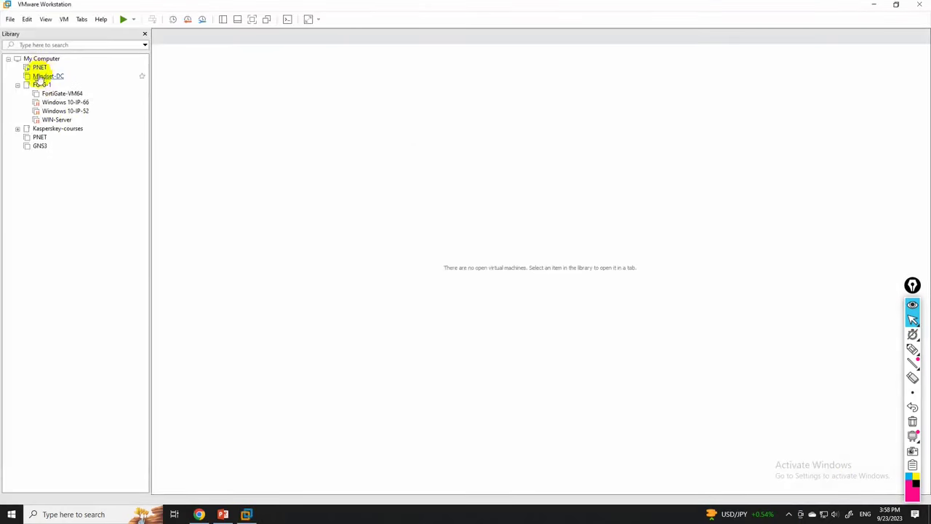
- Open the PNET VM's settings and inspect its bridged and NAT network adapters
double_click(40, 67)
right_click(42, 68)
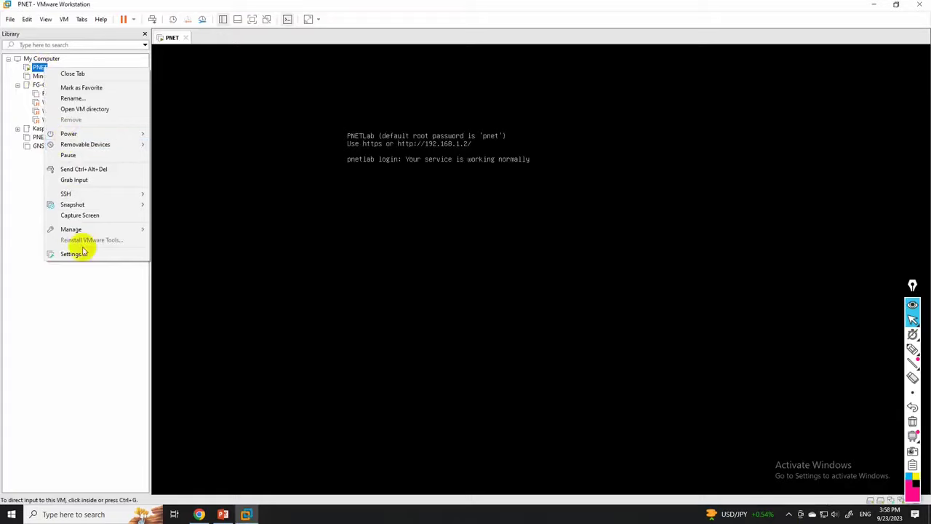
left_click(73, 253)
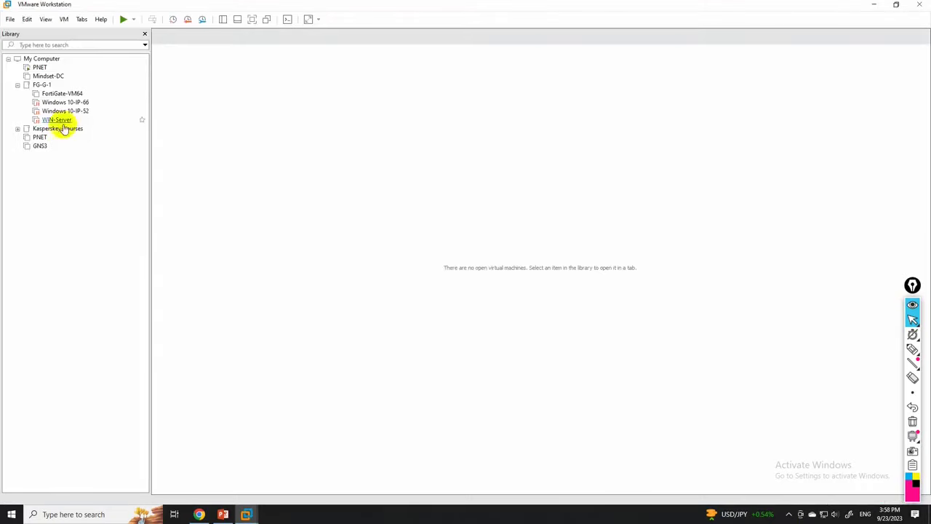
right_click(31, 68)
left_click(131, 327)
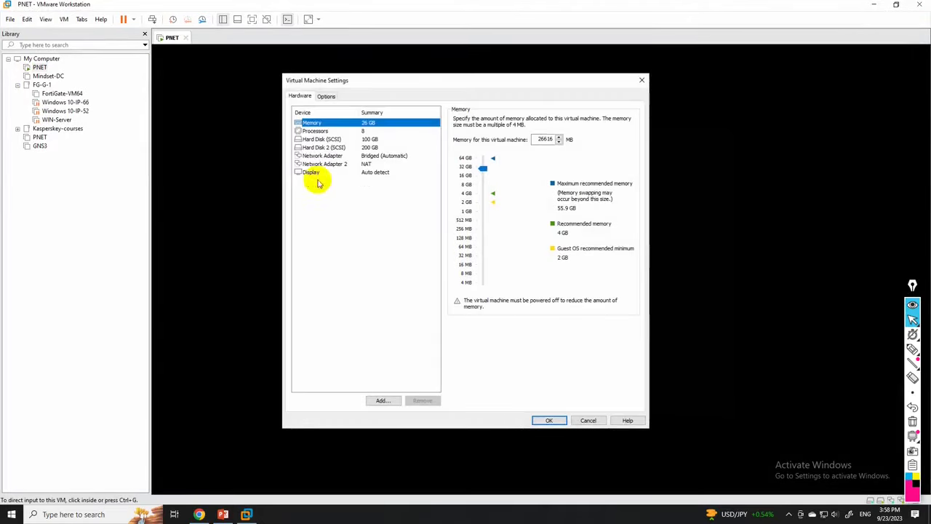
left_click(377, 156)
left_click(373, 164)
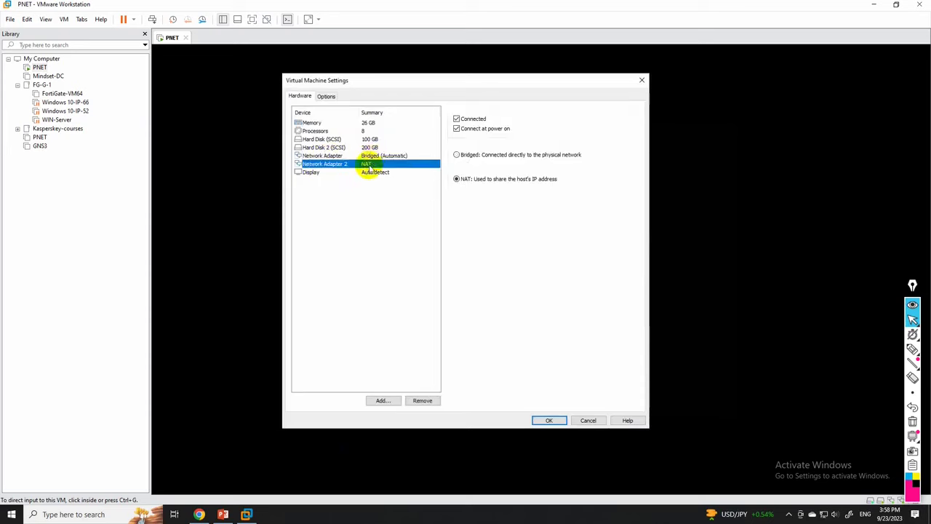
left_click(375, 156)
left_click(199, 514)
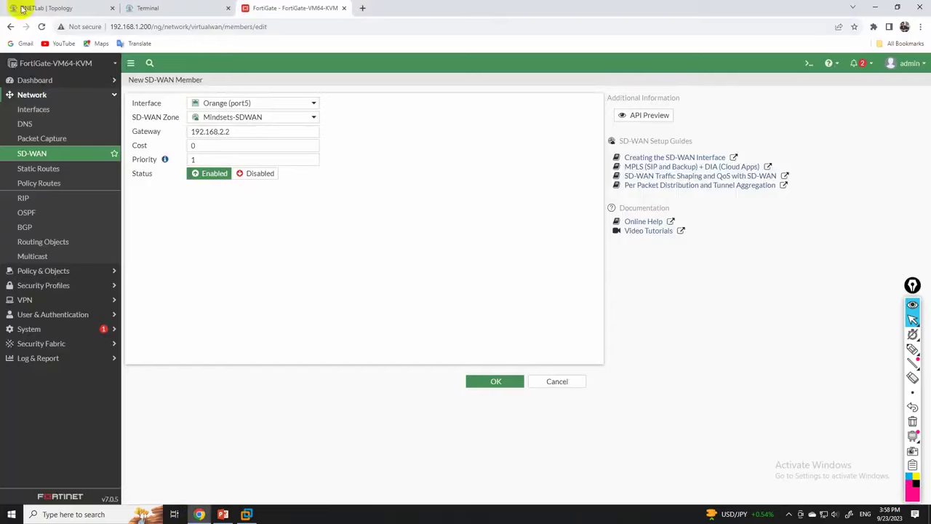
- Inspect the WE and ORANGE cloud links in the PNETLab topology, then return to VMware
left_click(19, 7)
mouse_move(120, 189)
left_click_drag(117, 189, 107, 182)
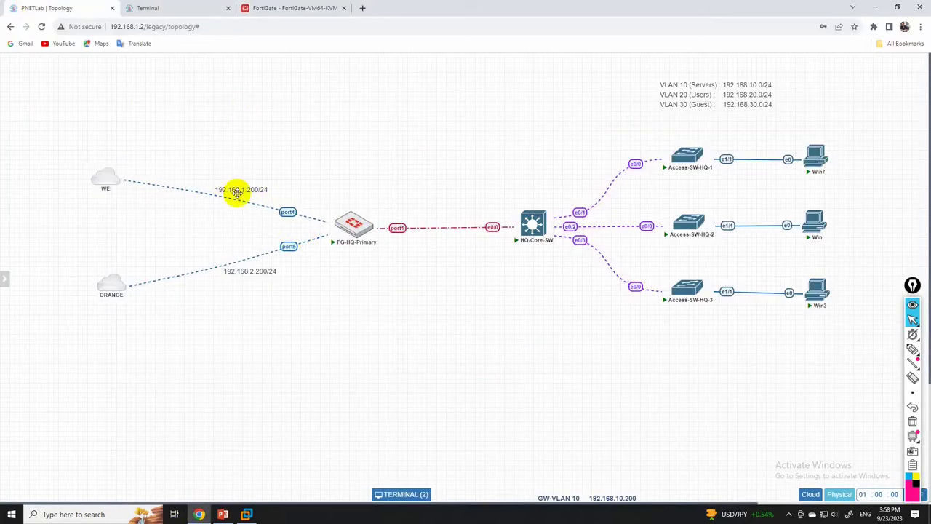
mouse_move(112, 286)
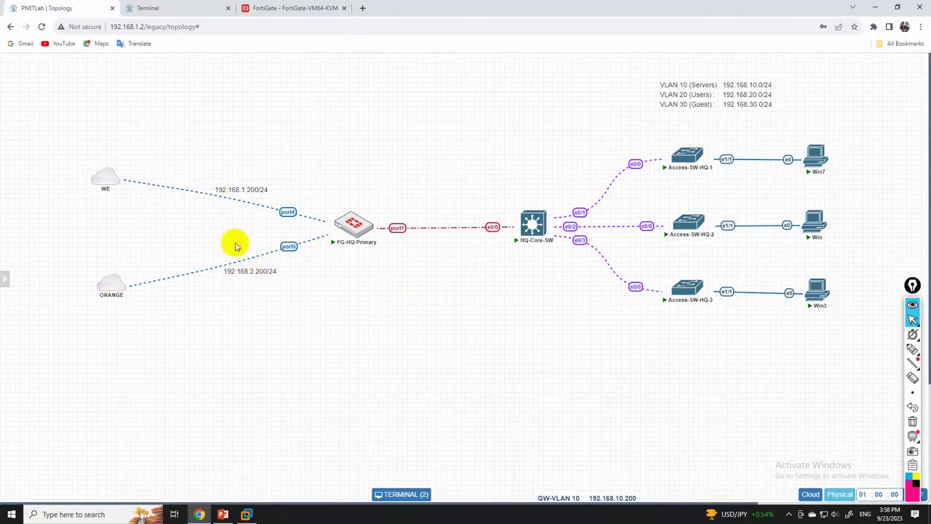
left_click(262, 9)
left_click(172, 7)
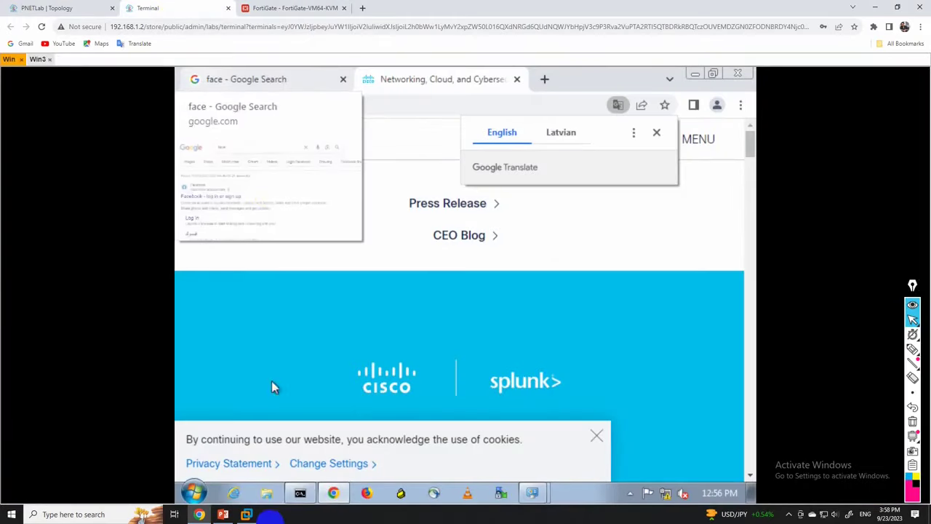
left_click(87, 8)
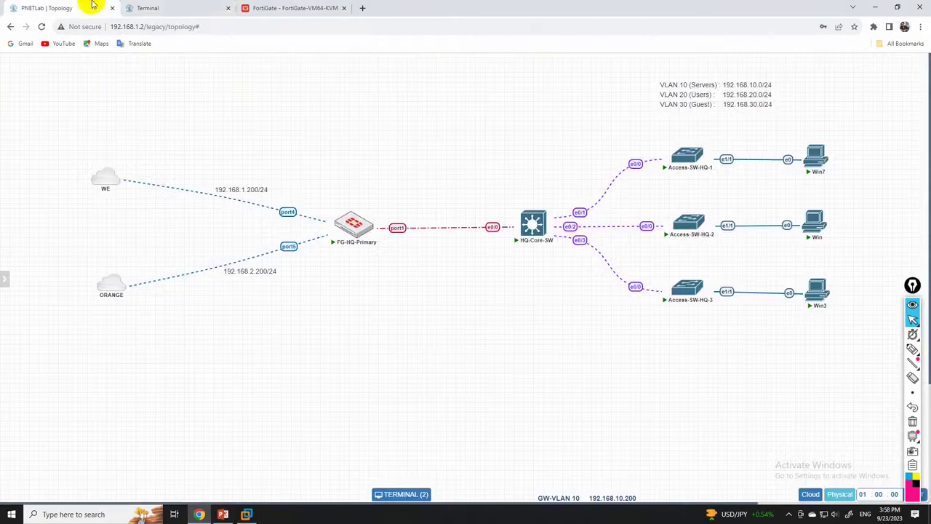
left_click(251, 8)
left_click(246, 514)
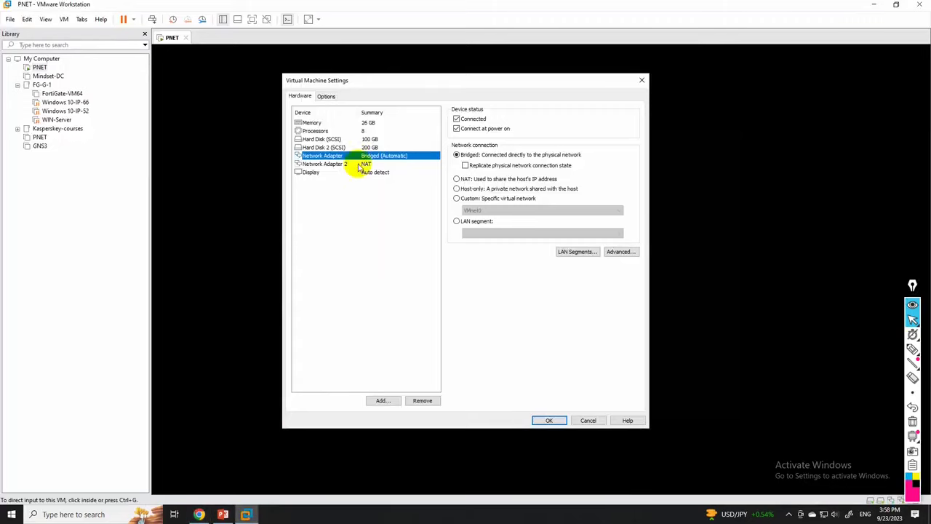
- Check in the Virtual Network Editor that VMnet8's NAT gateway IP is 192.168.2.2
left_click(642, 81)
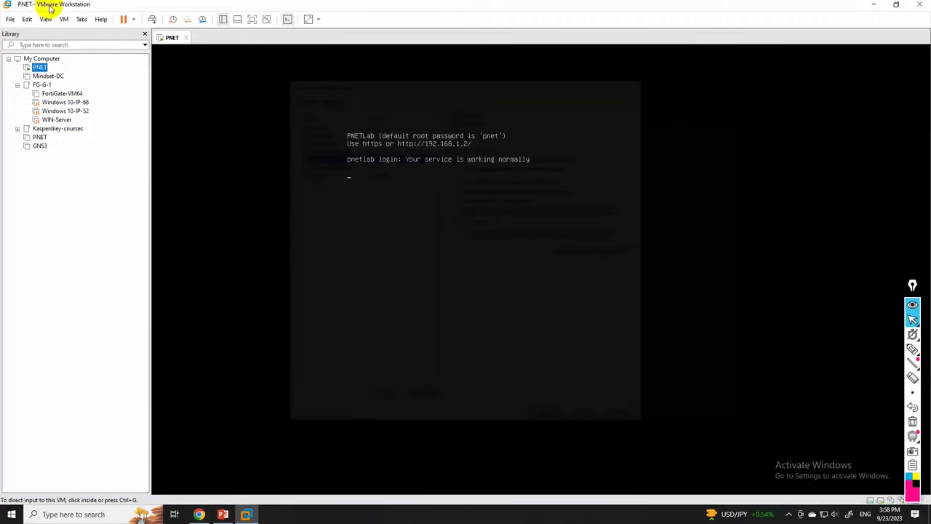
left_click(10, 20)
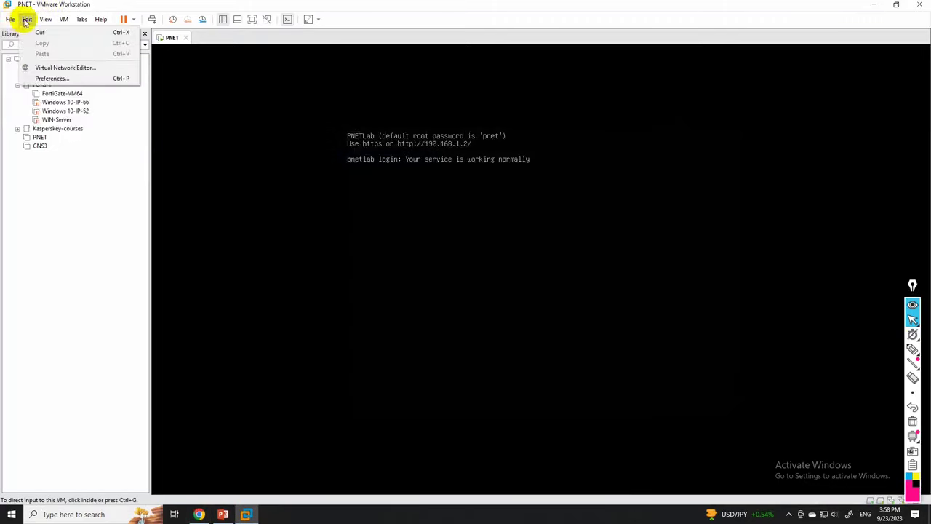
left_click(29, 66)
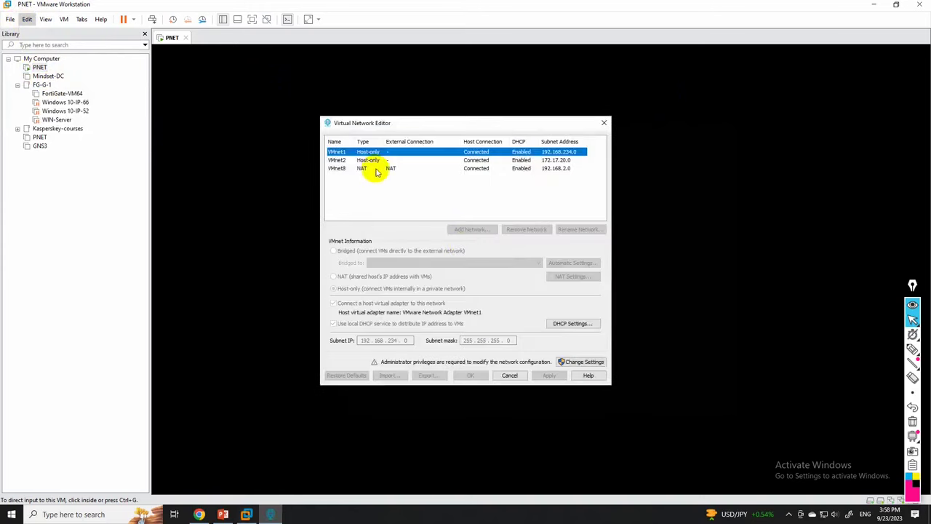
left_click(376, 170)
left_click(564, 362)
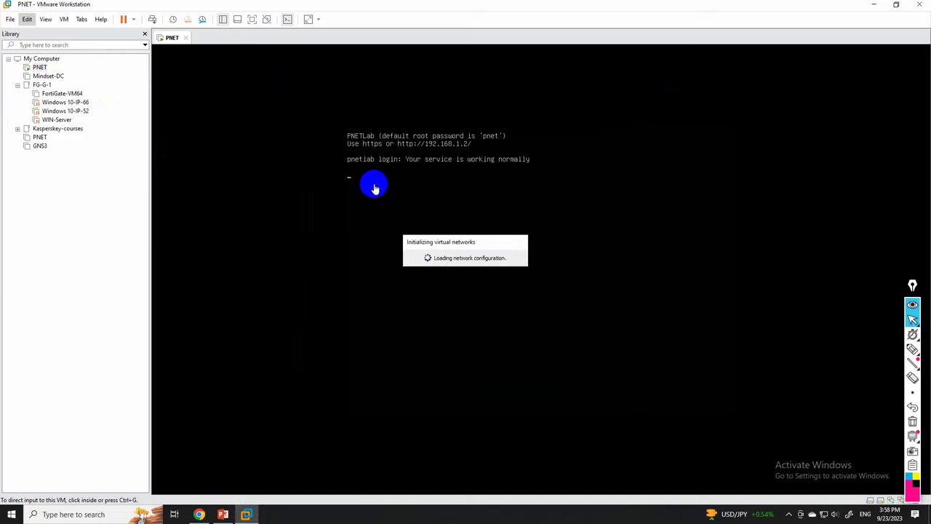
left_click(369, 181)
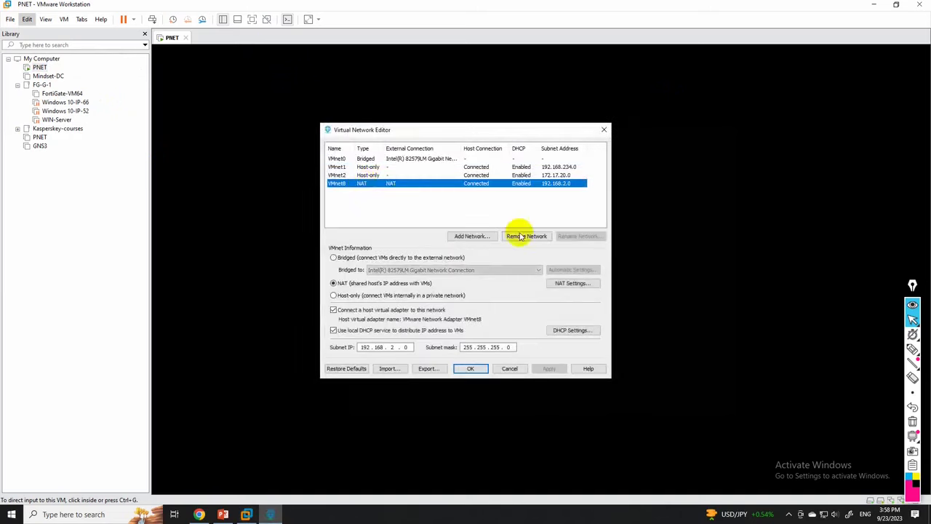
left_click(565, 283)
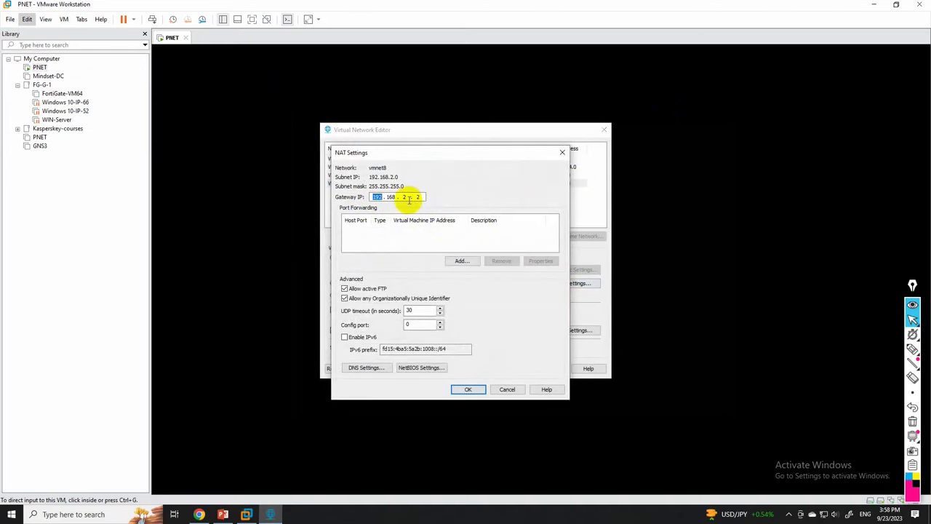
left_click(562, 152)
left_click(605, 130)
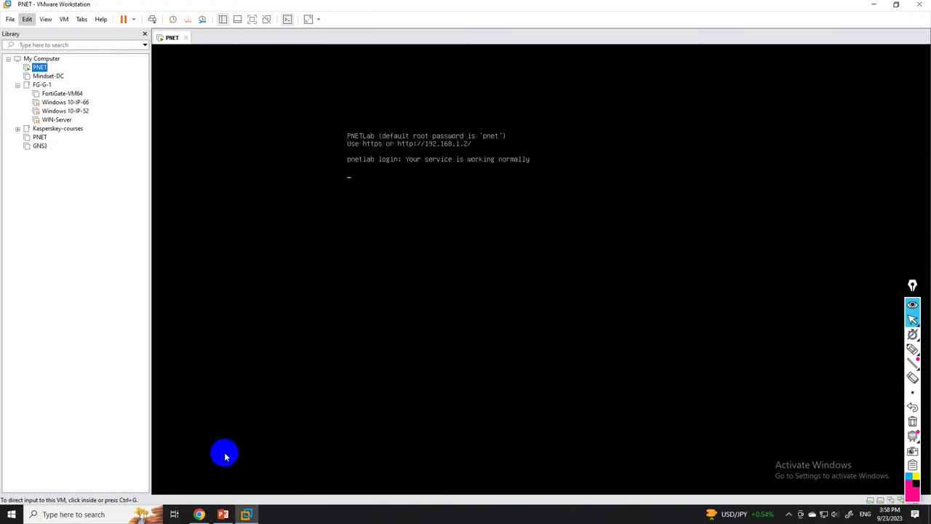
left_click(198, 513)
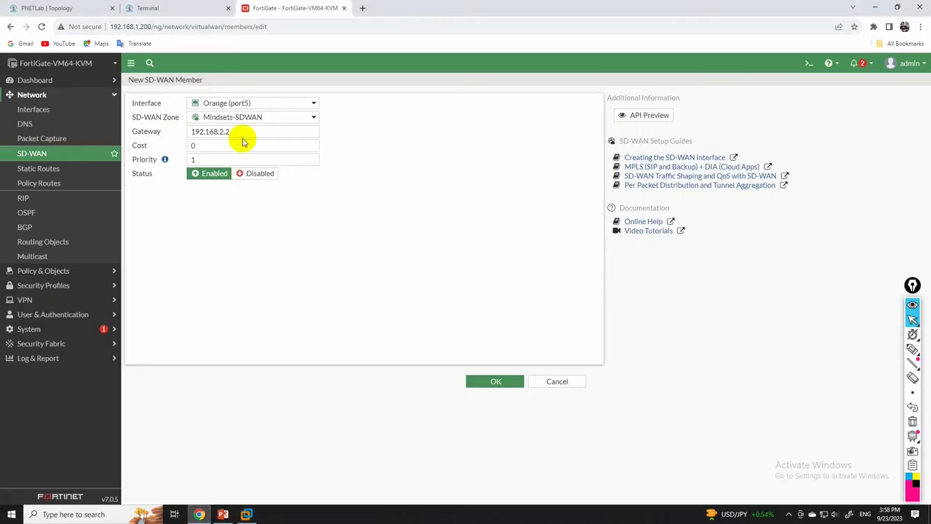
- Save Orange (port5) and expand Mindsets-SDWAN to list it beside WE (port4)
left_click(479, 382)
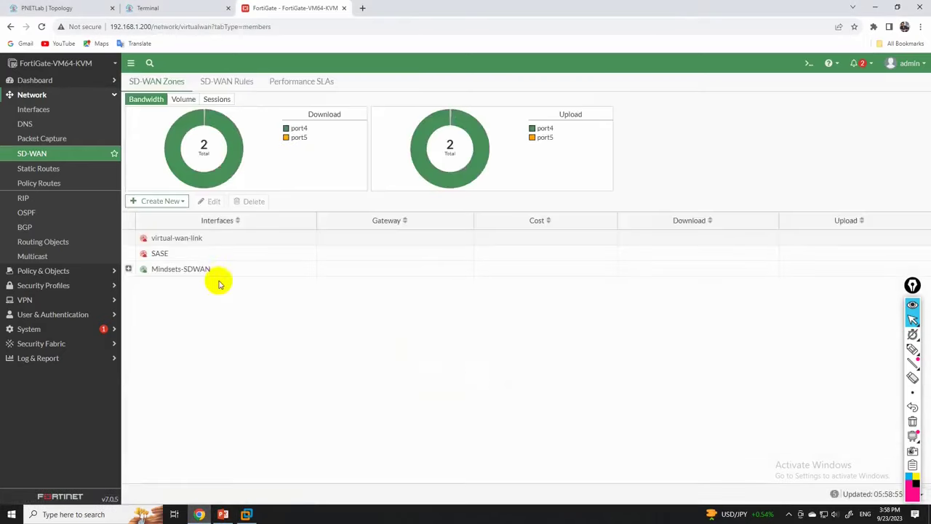
left_click(128, 268)
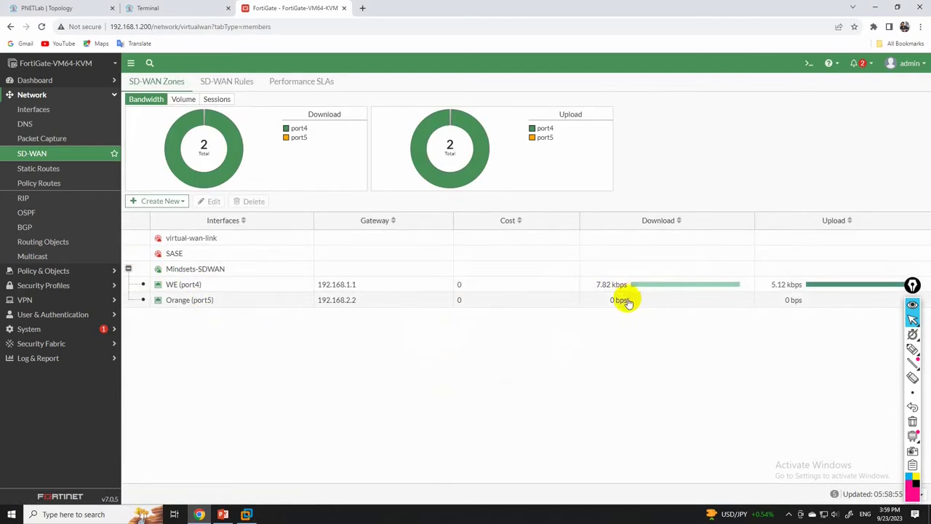
left_click(223, 513)
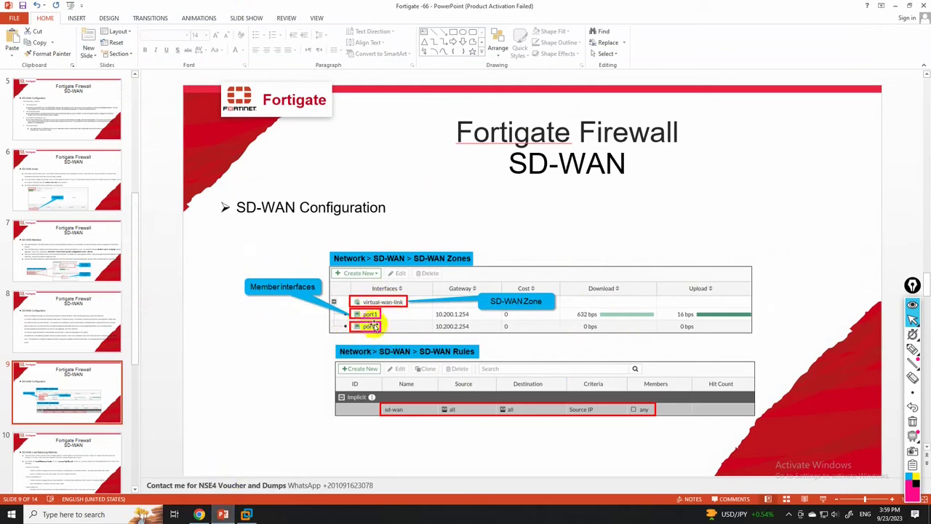
- Review slides 10–12 on SD-WAN load balancing methods, including Session (Weight) and Volume
scroll(37, 391, "down", 4)
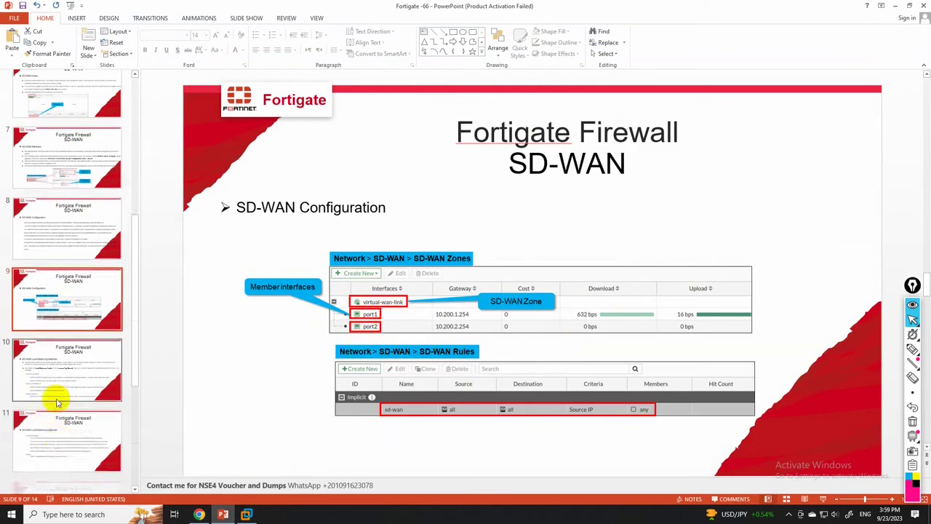
left_click(68, 401)
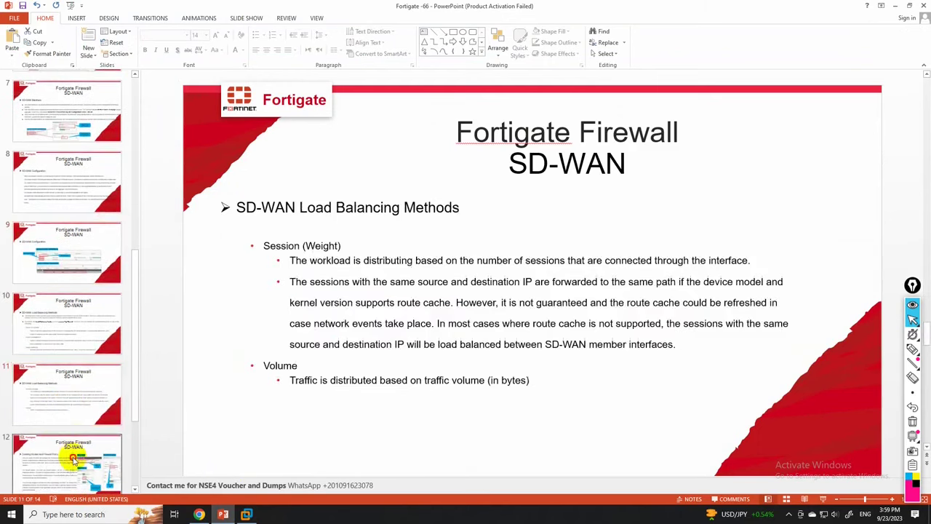
left_click(72, 462)
left_click(73, 298)
left_click(70, 256)
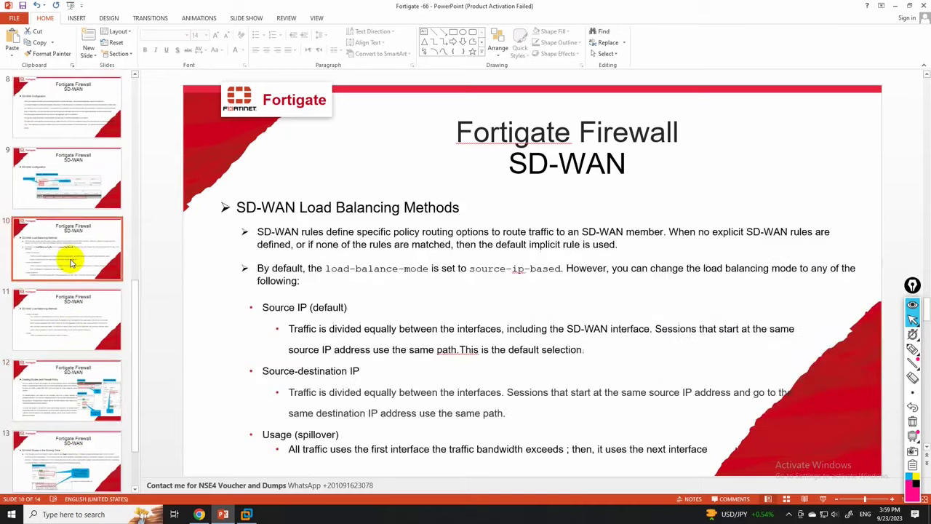
left_click(90, 380)
left_click(57, 228)
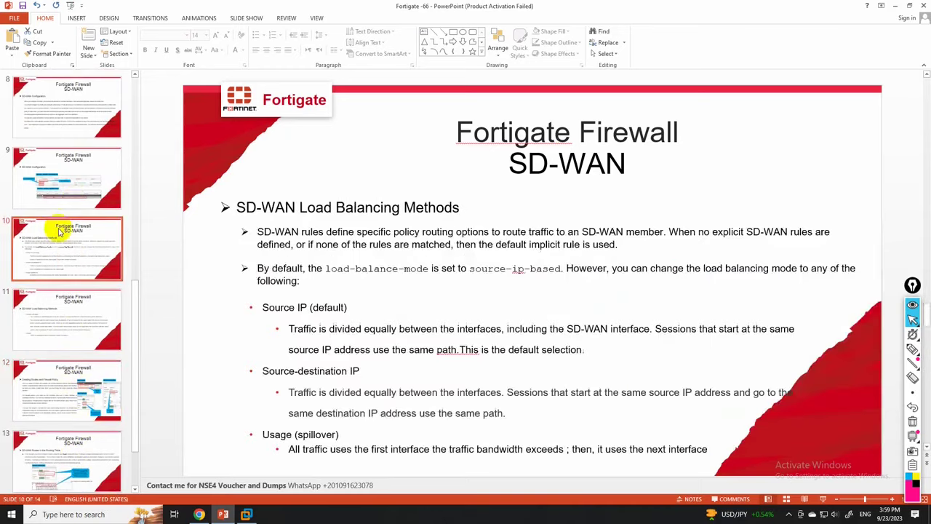
left_click(894, 5)
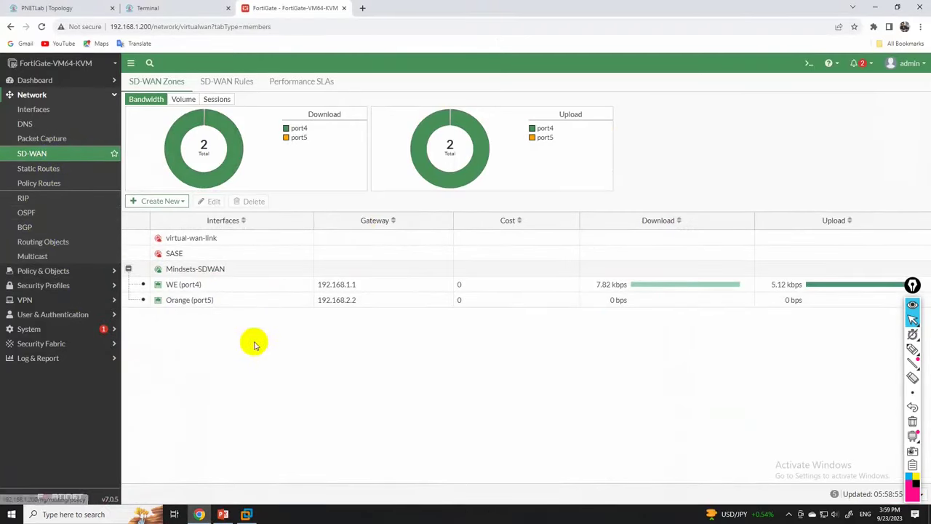
left_click(218, 514)
left_click(73, 328)
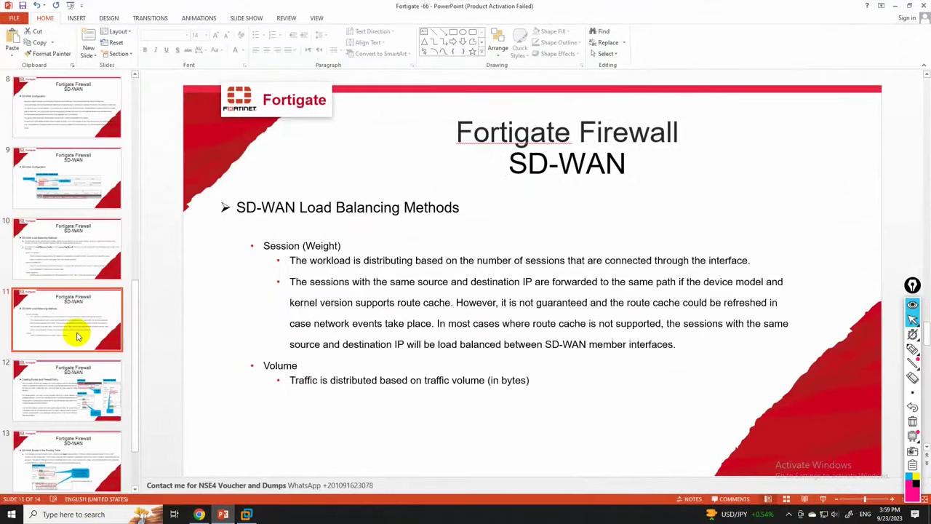
left_click(63, 273)
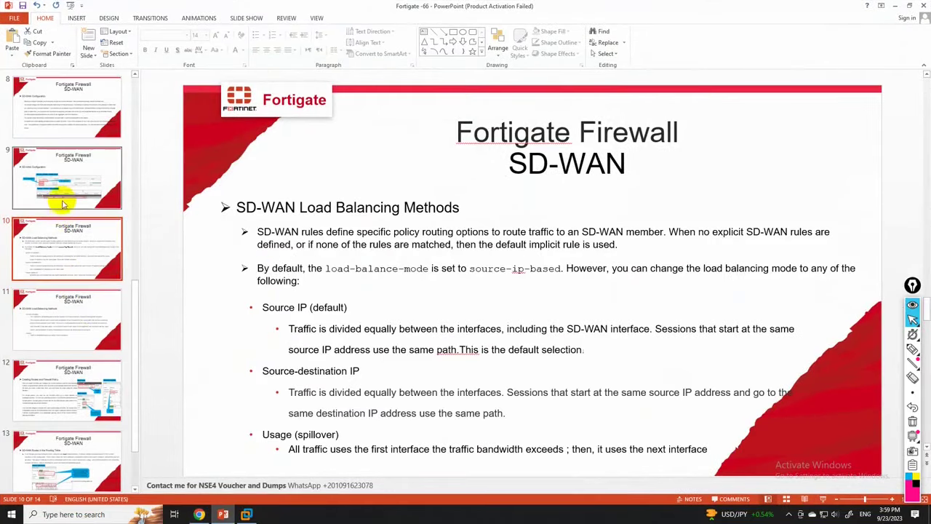
- Move the Creating Routes and Firewall Policy slide to position 10 and select 'SD-WAN' in its text
left_click(78, 376)
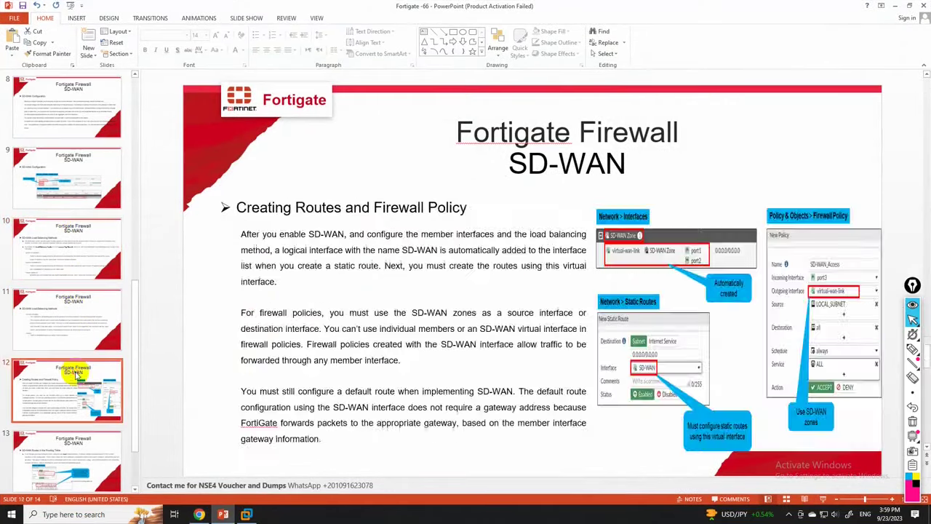
left_click(73, 451)
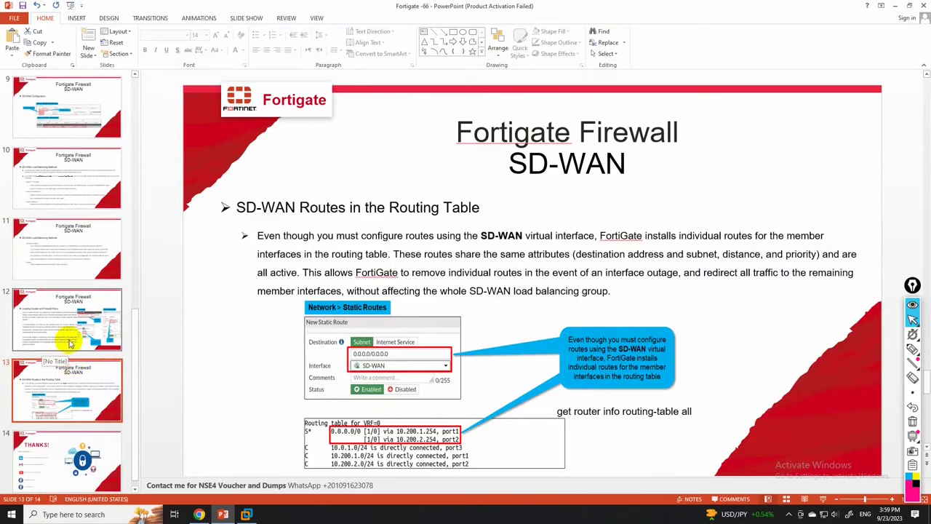
left_click_drag(70, 344, 74, 192)
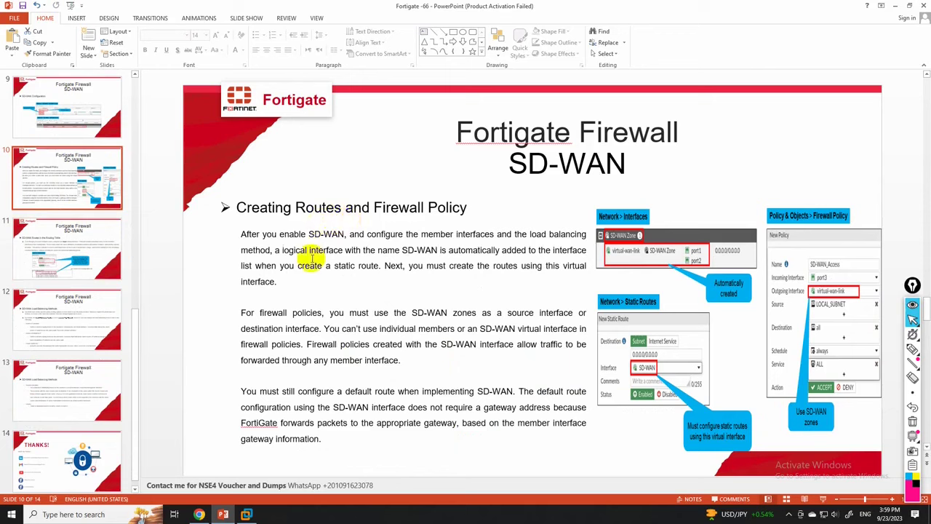
double_click(318, 237)
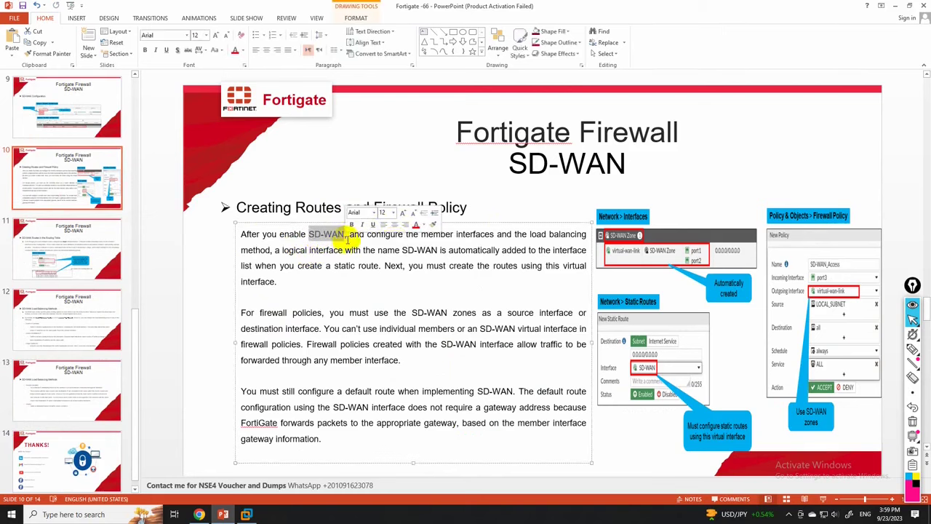
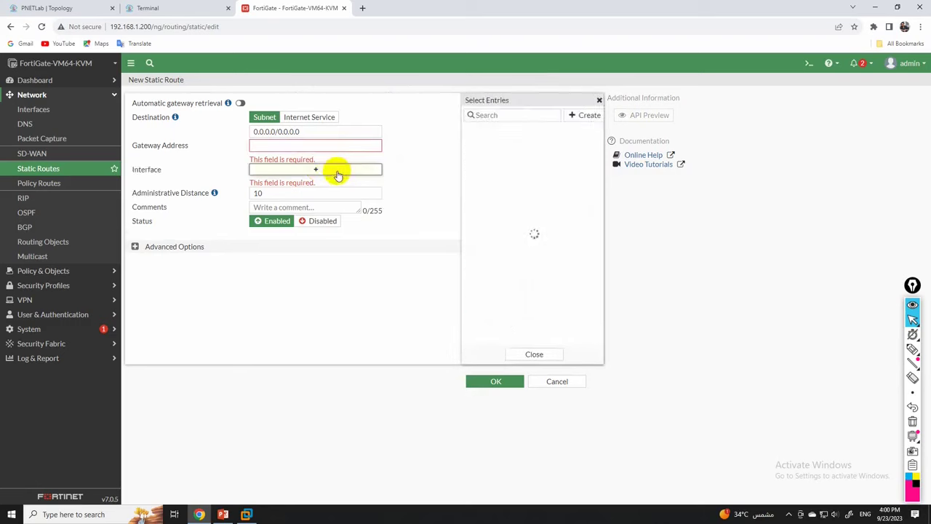
- Check which member interfaces belong to the Mindsets-SDWAN zone on the SD-WAN page
left_click(509, 143)
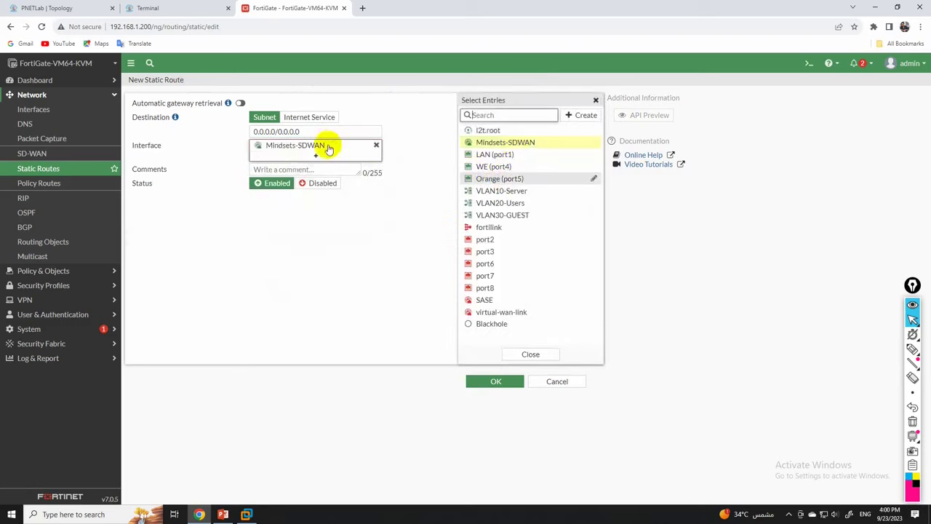
left_click(359, 249)
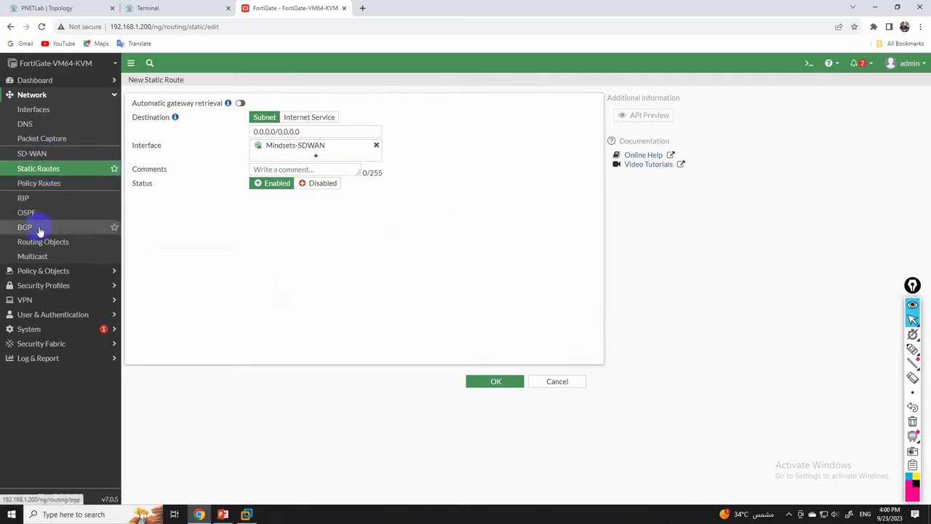
left_click(37, 154)
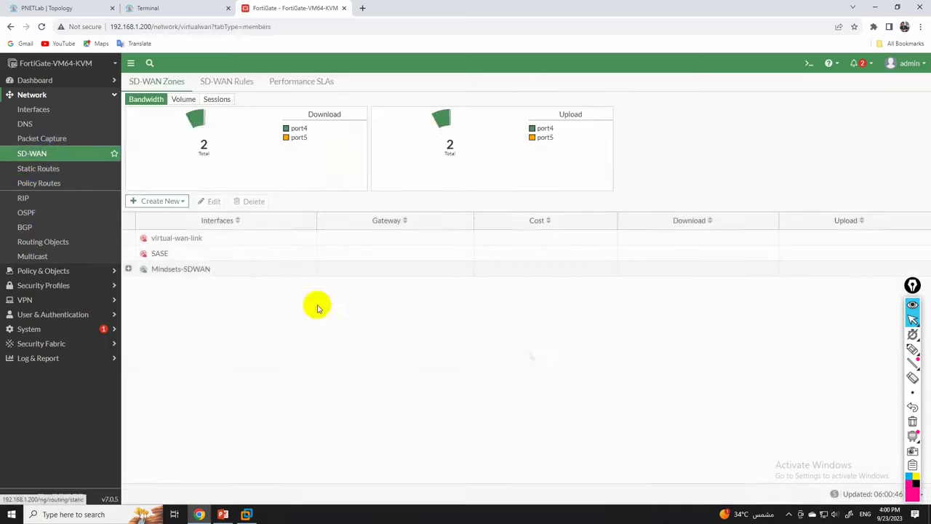
left_click(129, 269)
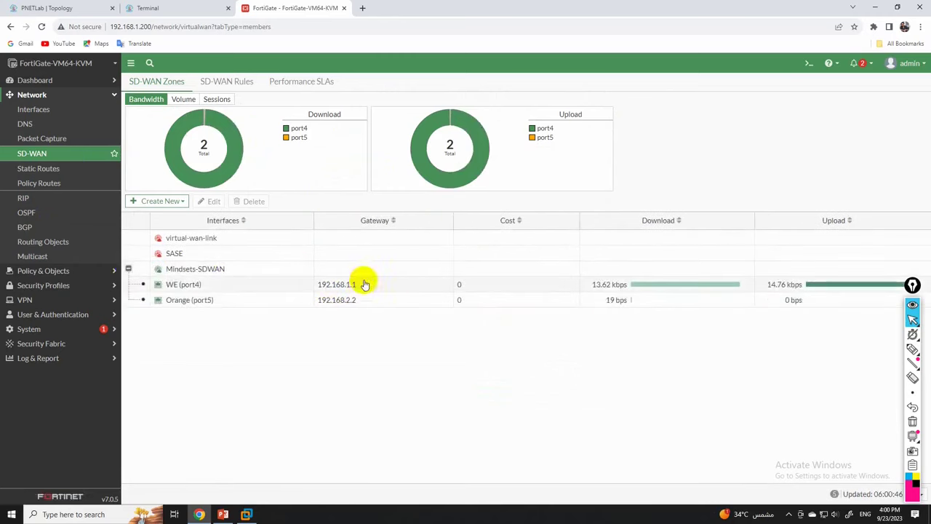
left_click(43, 173)
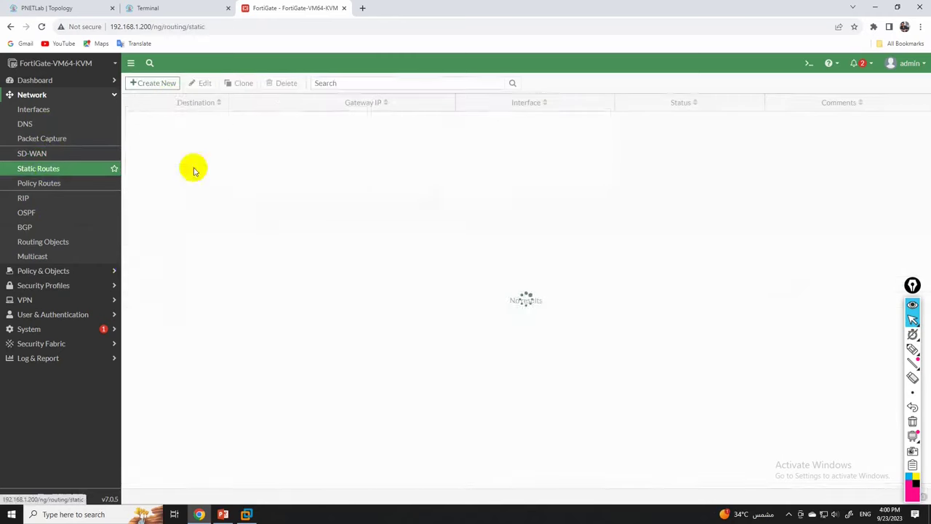
- Create and save a 0.0.0.0/0 default static route through the Mindsets-SDWAN zone
left_click(156, 83)
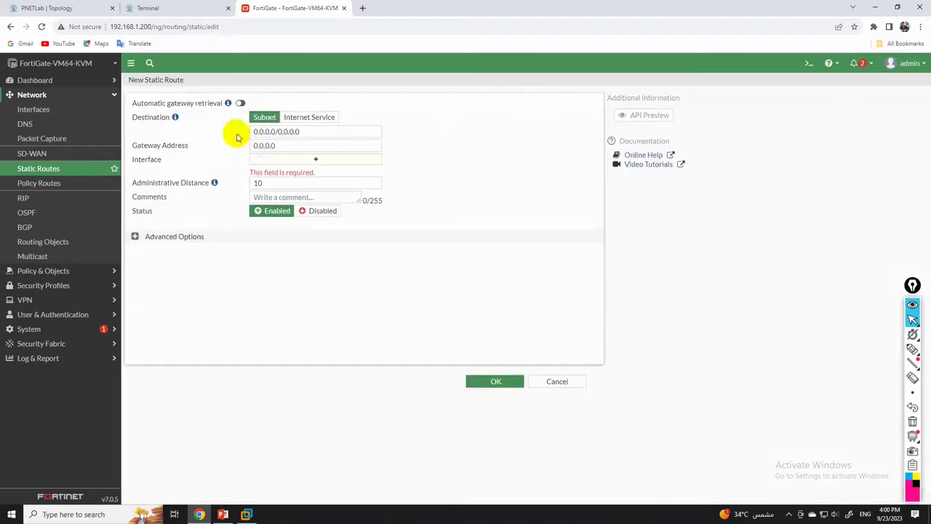
left_click(318, 160)
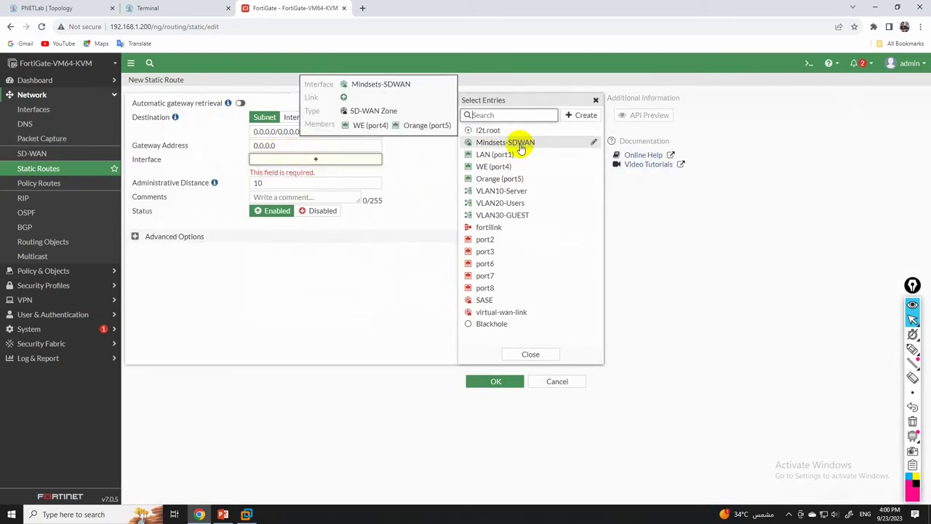
left_click(521, 146)
left_click(482, 381)
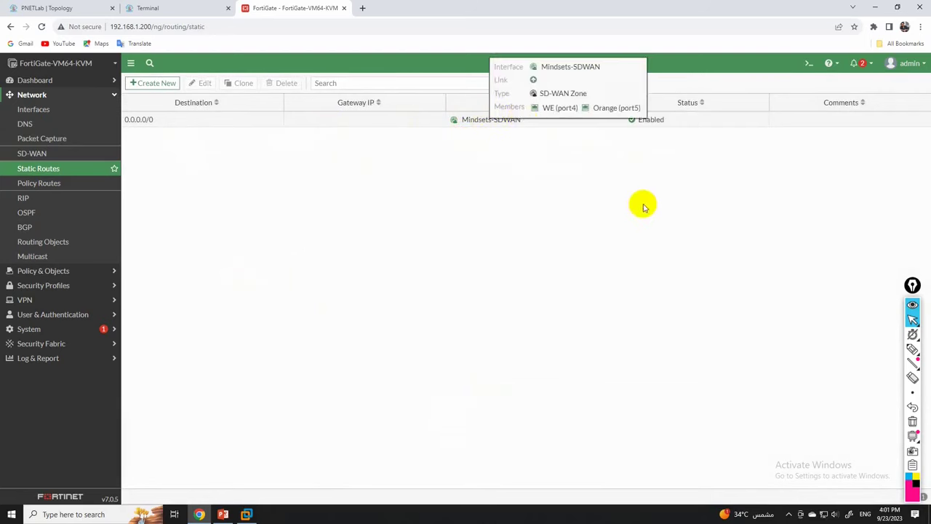
mouse_move(517, 125)
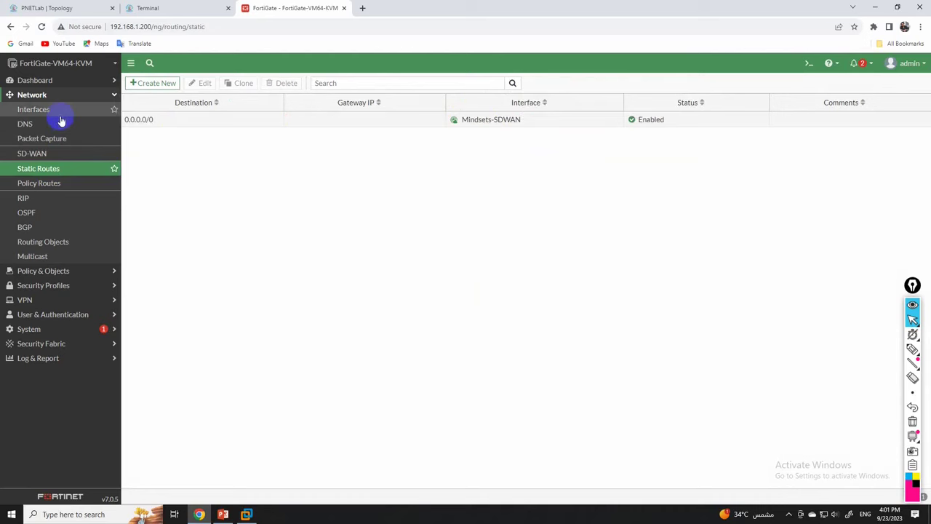
- Start a new firewall policy from VLAN20-Users to the Mindsets-SDWAN zone
left_click(75, 271)
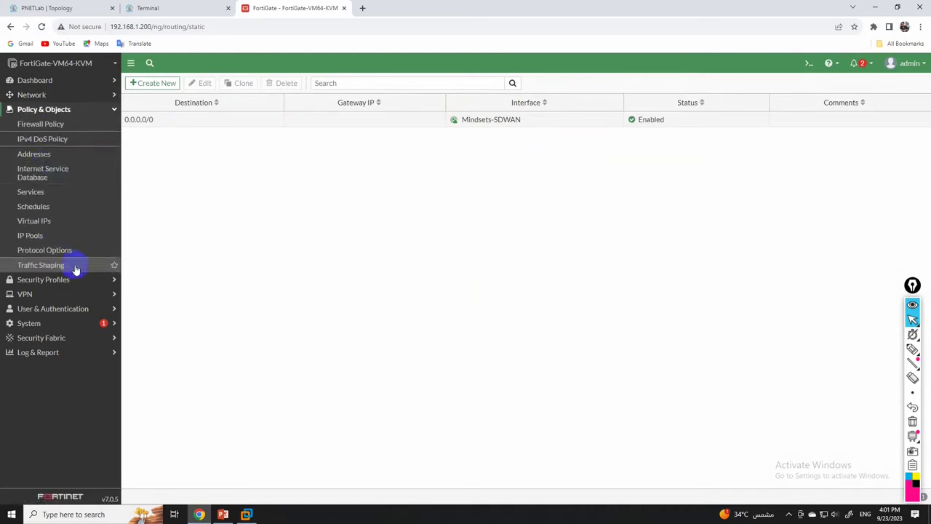
left_click(44, 123)
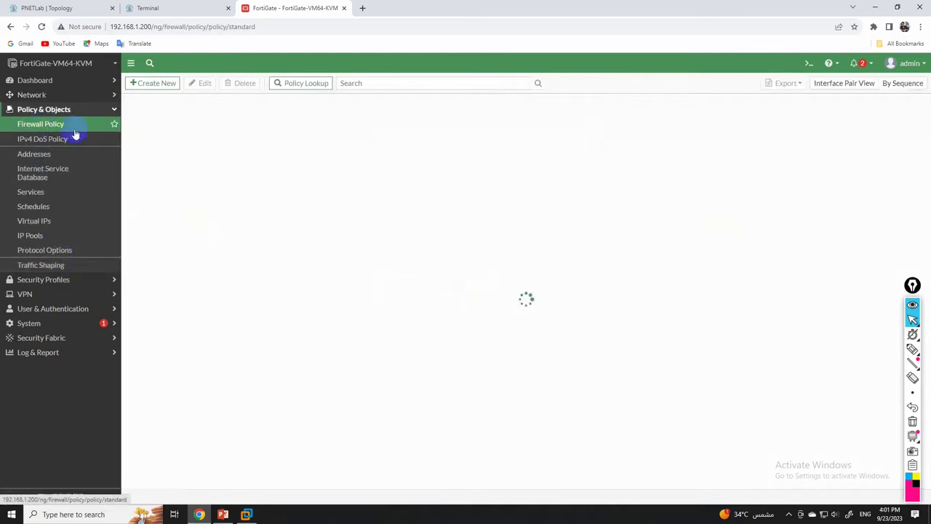
left_click(154, 83)
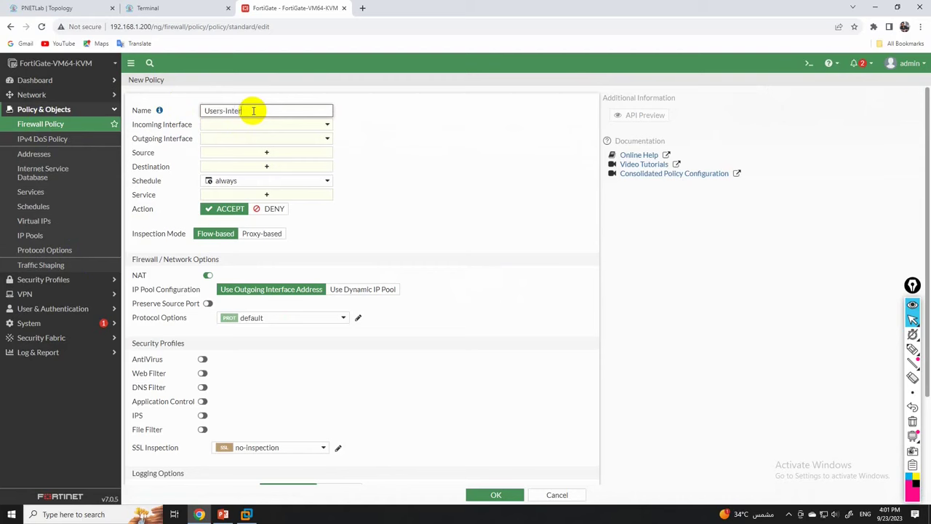
left_click(254, 126)
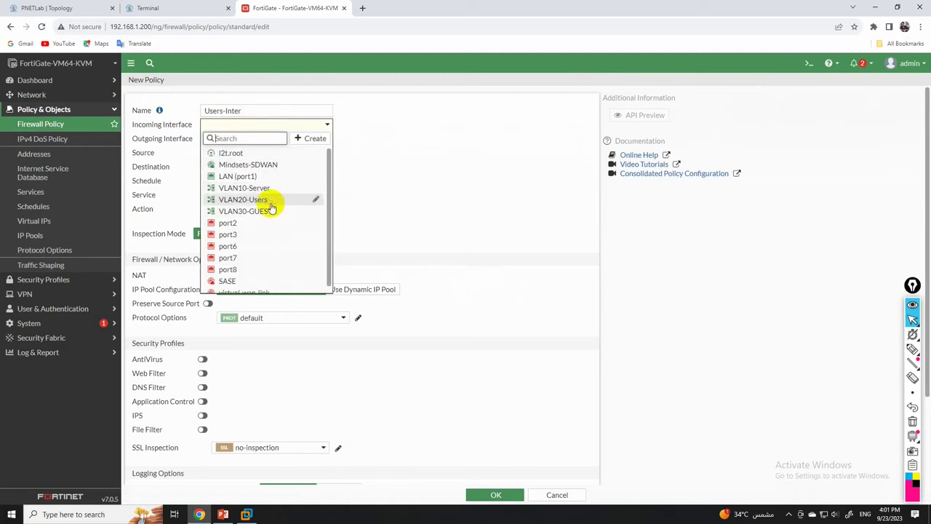
left_click(269, 202)
left_click(264, 139)
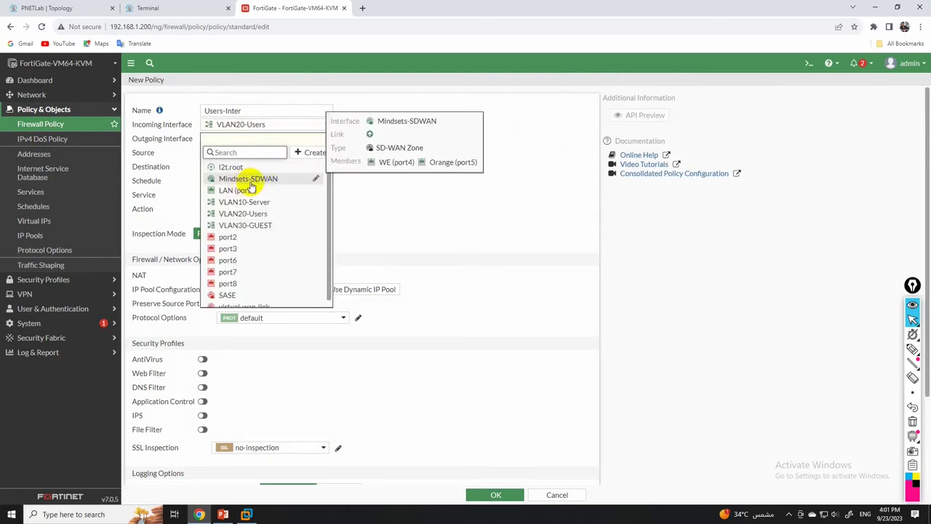
left_click(250, 181)
- Set source VLAN20-Users address, destination all and service ALL, then save the Users-Inter policy
left_click(300, 152)
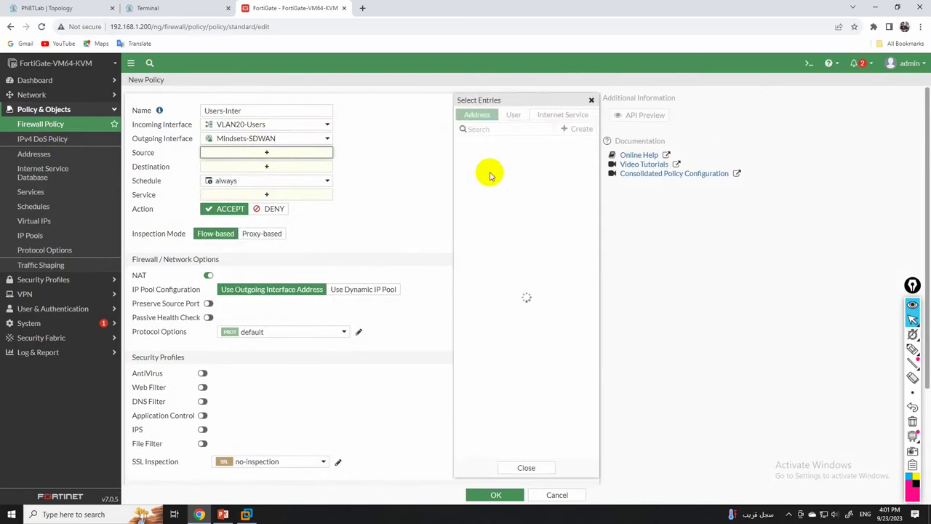
left_click(474, 156)
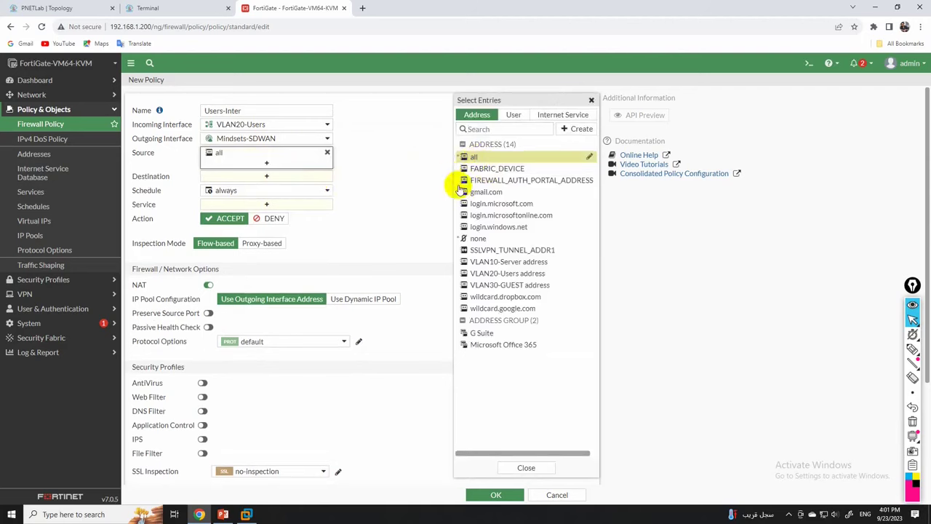
left_click(480, 273)
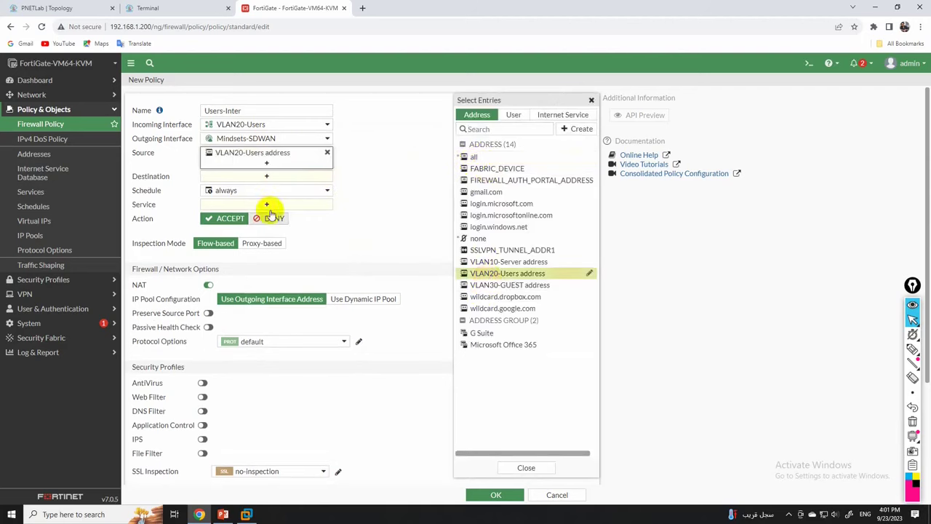
left_click(262, 176)
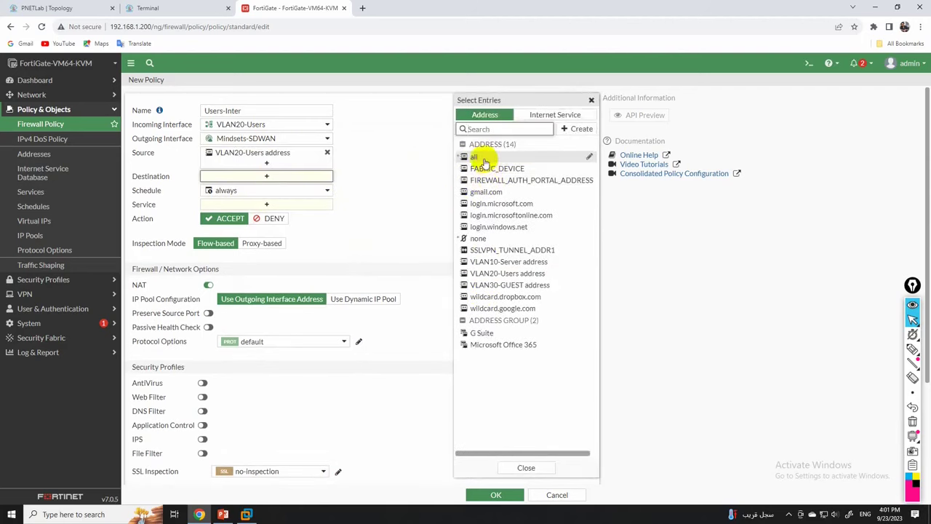
left_click(474, 157)
left_click(477, 495)
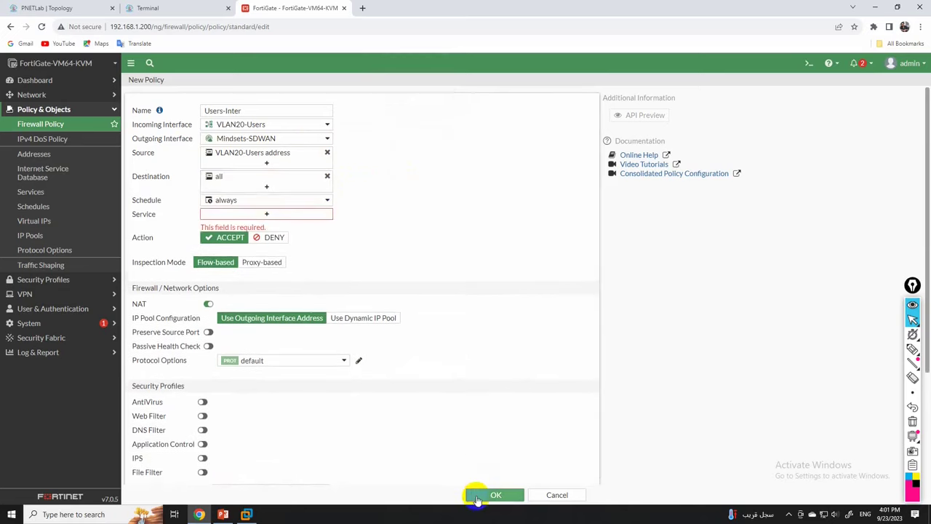
left_click(288, 219)
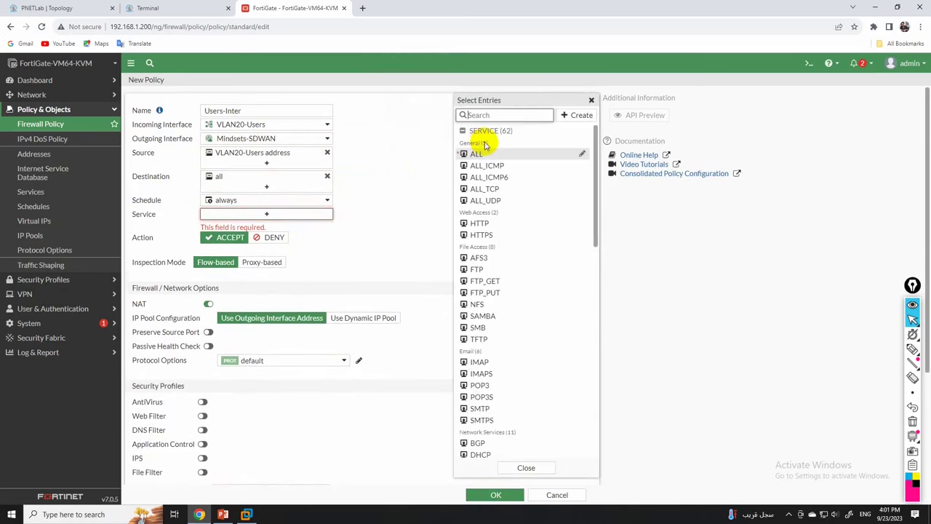
left_click(482, 154)
left_click(496, 495)
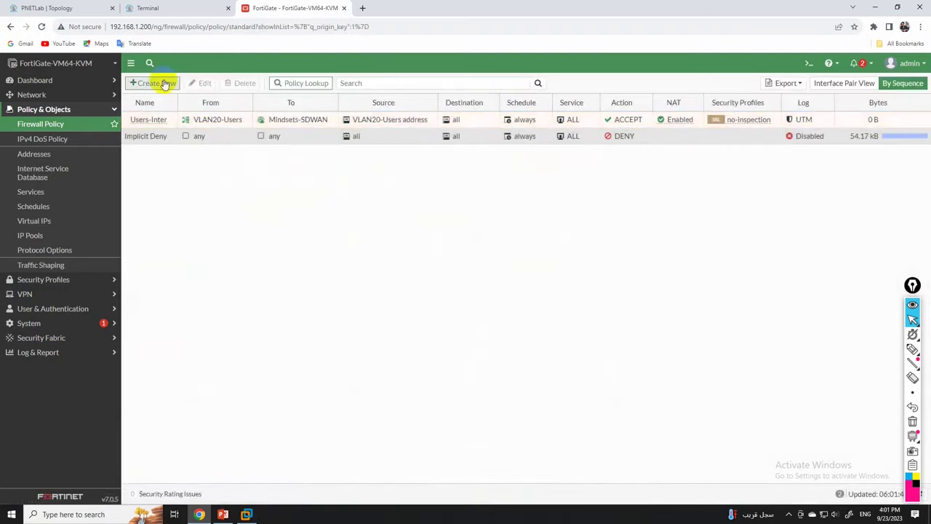
- Copy the Users-Inter policy, paste it above the original, and open the copy
right_click(155, 119)
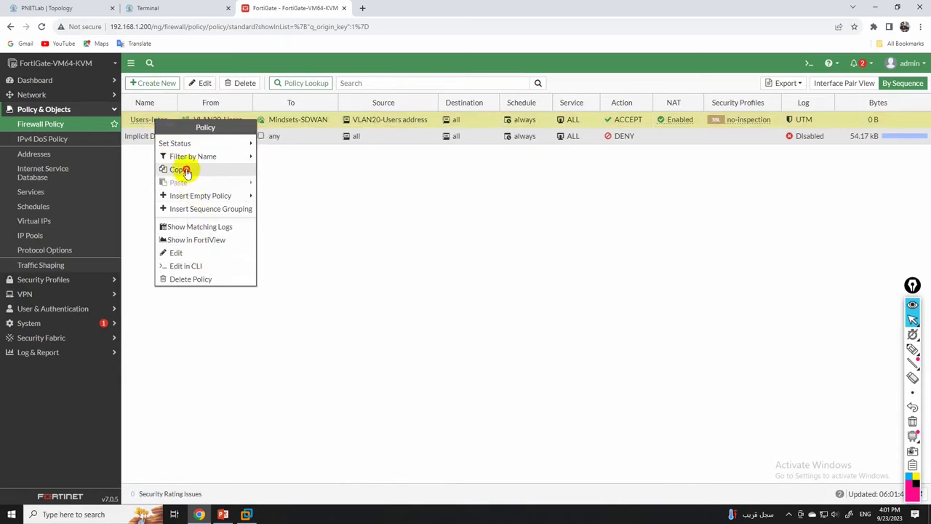
left_click(182, 170)
right_click(181, 163)
left_click(133, 121)
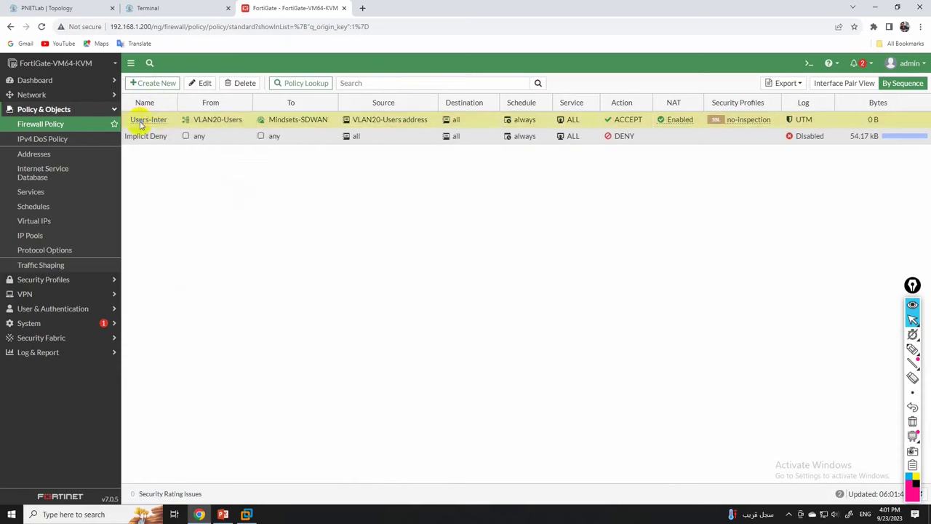
right_click(133, 121)
mouse_move(187, 183)
left_click(264, 187)
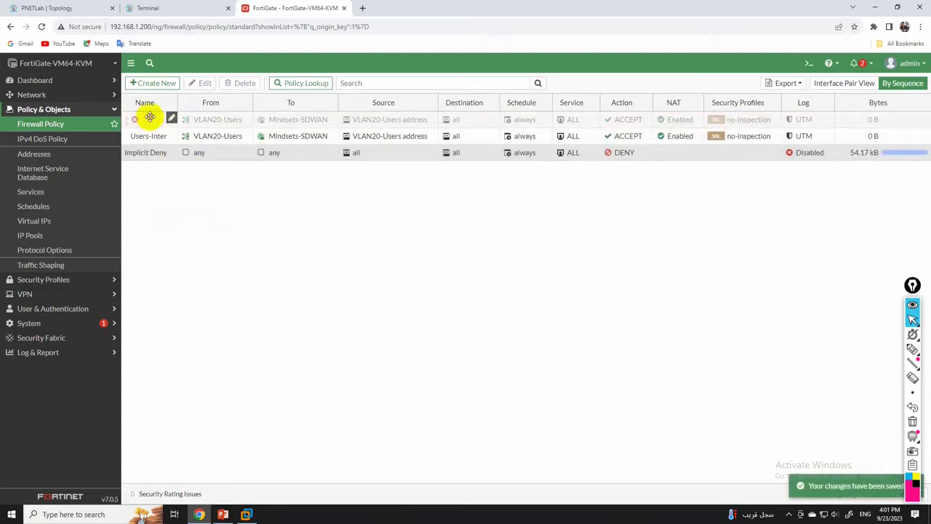
double_click(149, 118)
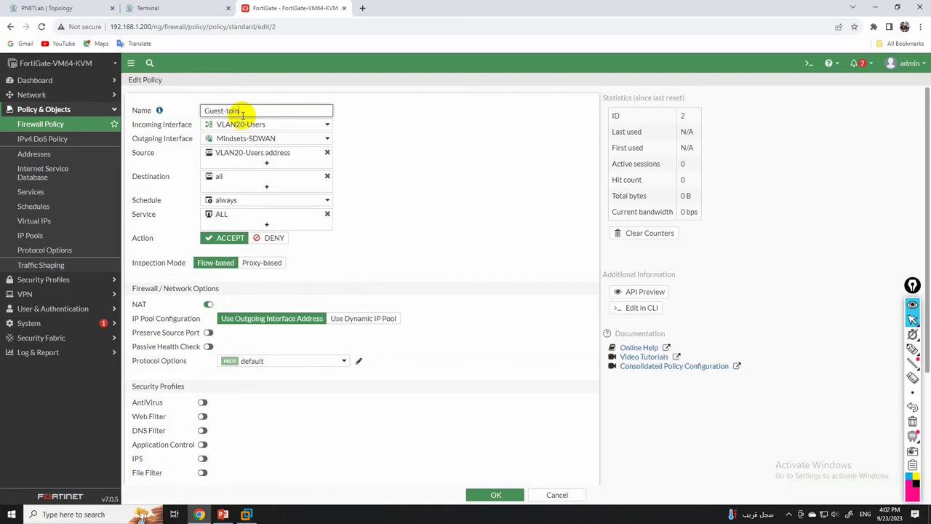
- Change the copy's incoming interface and source to VLAN30-GUEST only, and save it
left_click(267, 125)
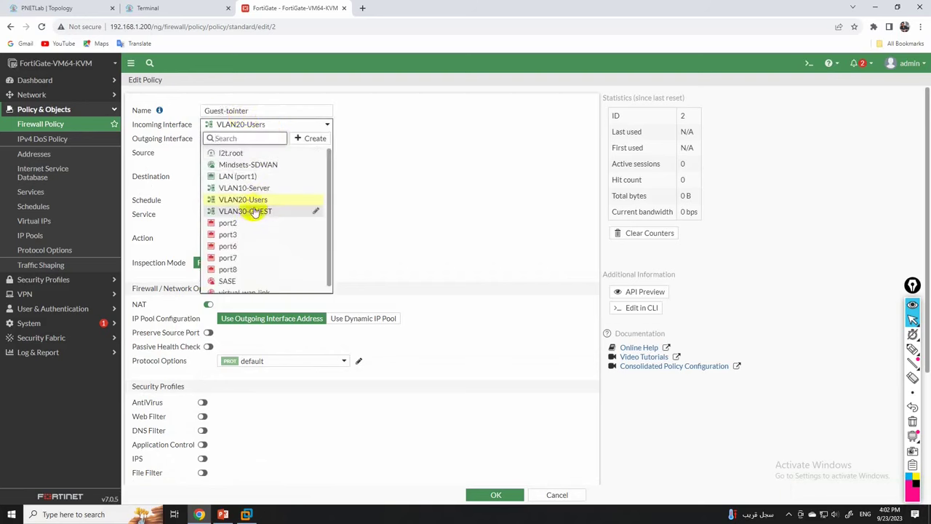
left_click(246, 210)
left_click(272, 152)
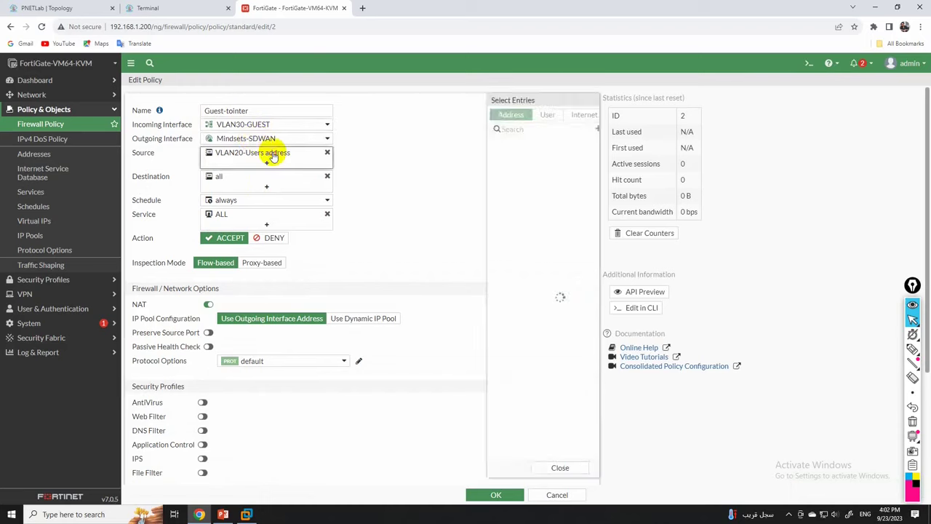
left_click(492, 286)
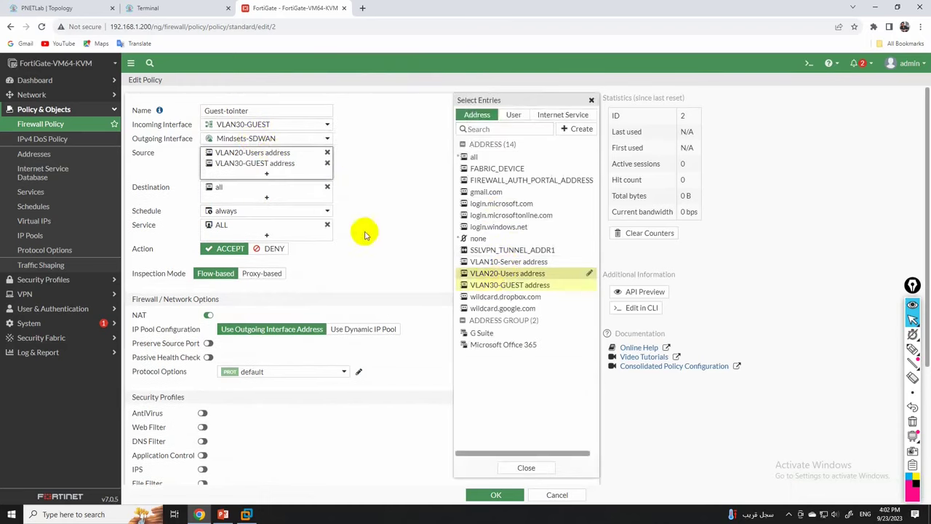
left_click(536, 273)
left_click(495, 495)
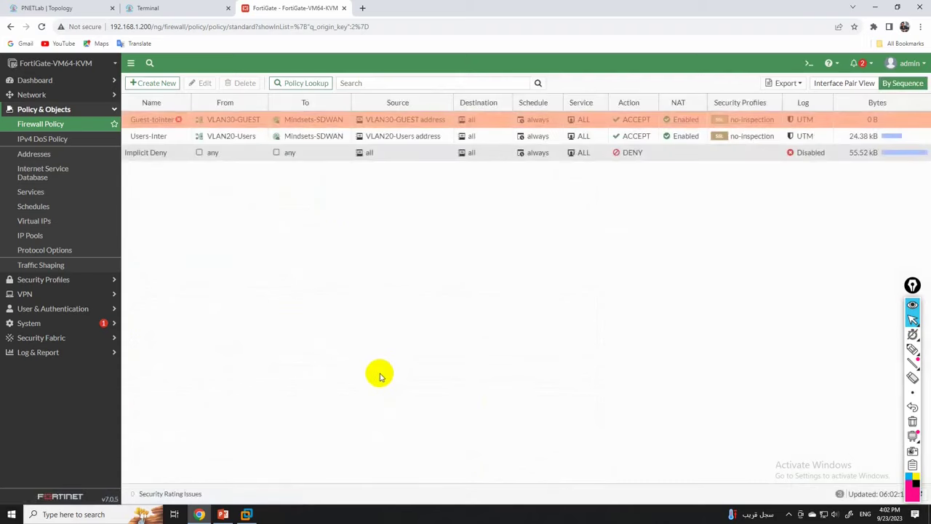
- Enable the guest policy and refresh the firewall policy list
right_click(157, 119)
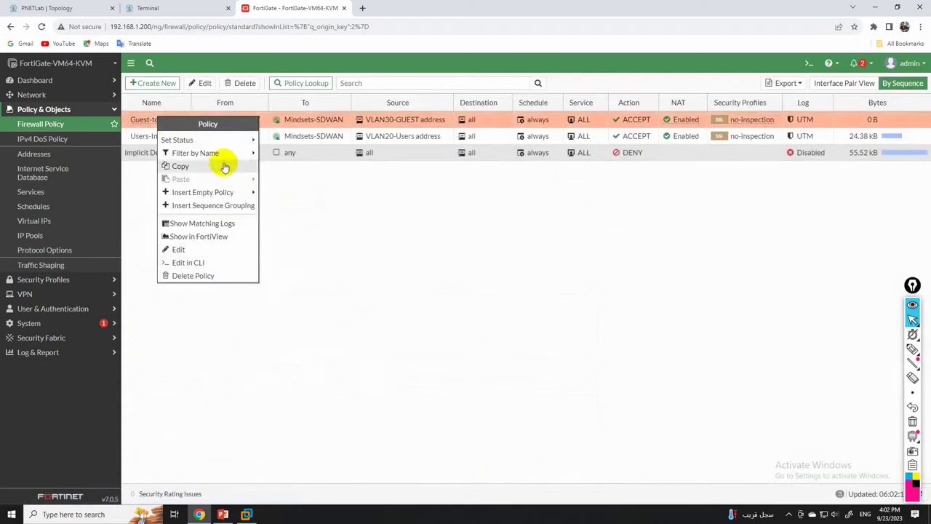
mouse_move(240, 140)
left_click(272, 146)
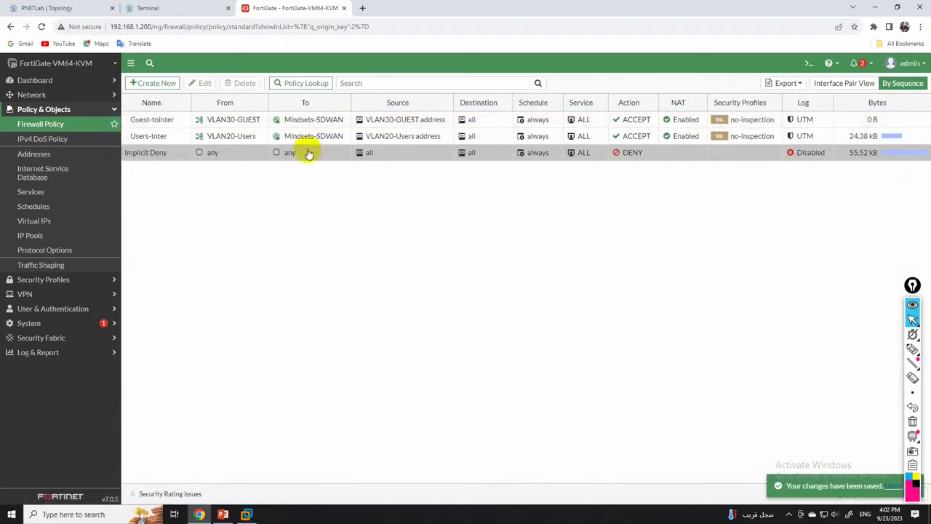
left_click(65, 127)
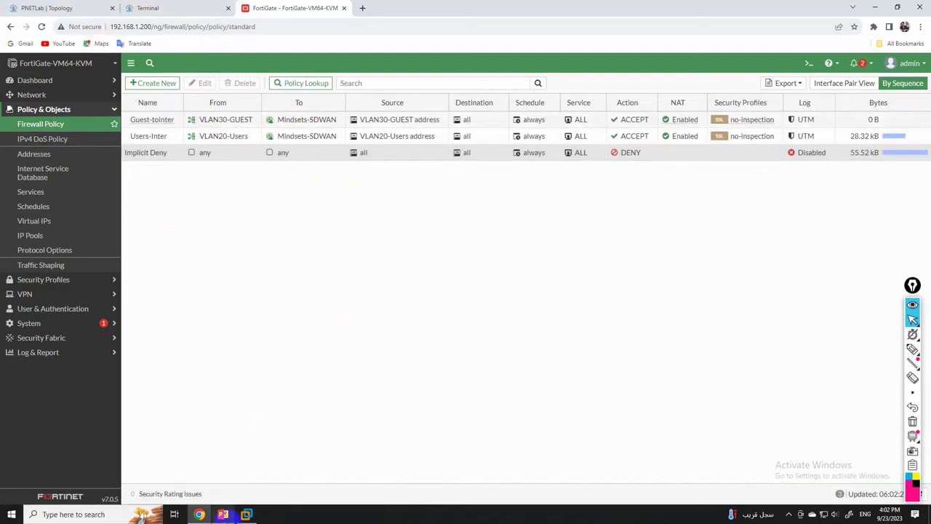
- Open the Win host's remote console from the PNETLab topology in its own tab
left_click(150, 8)
left_click(93, 7)
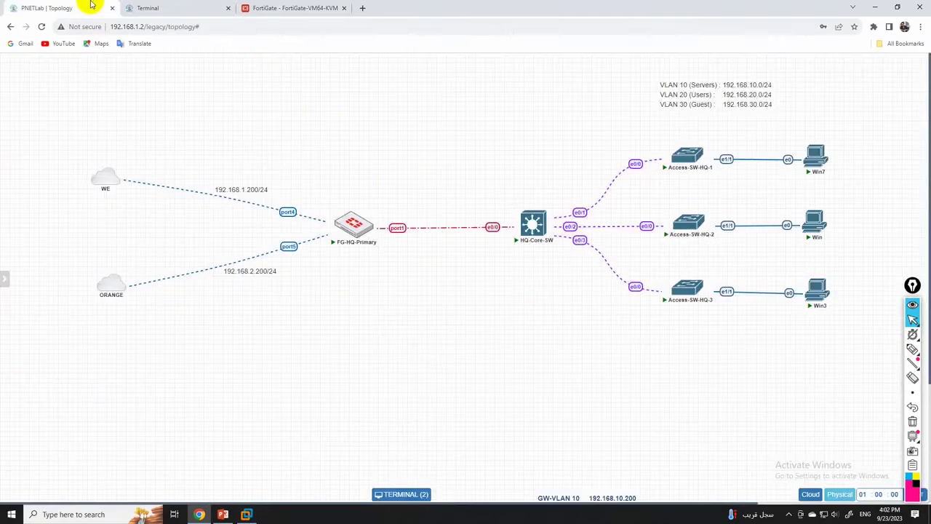
left_click(423, 495)
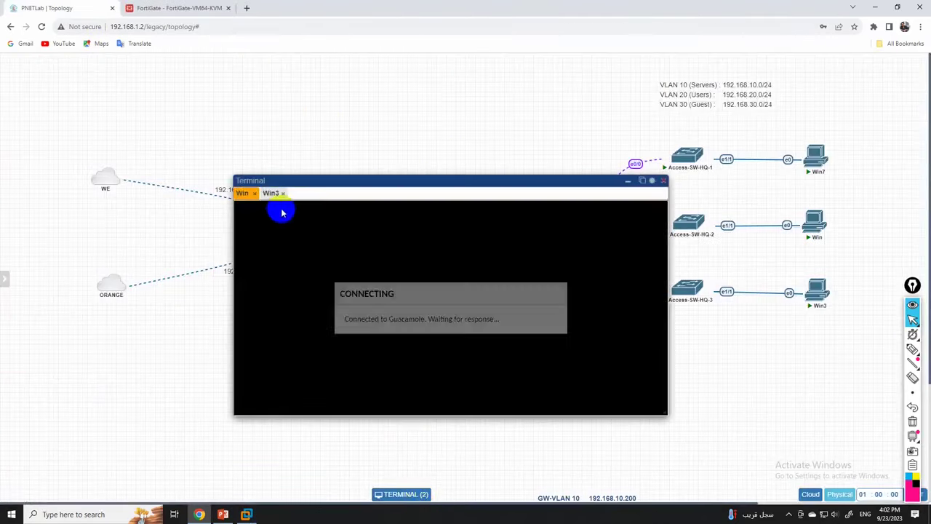
left_click(644, 183)
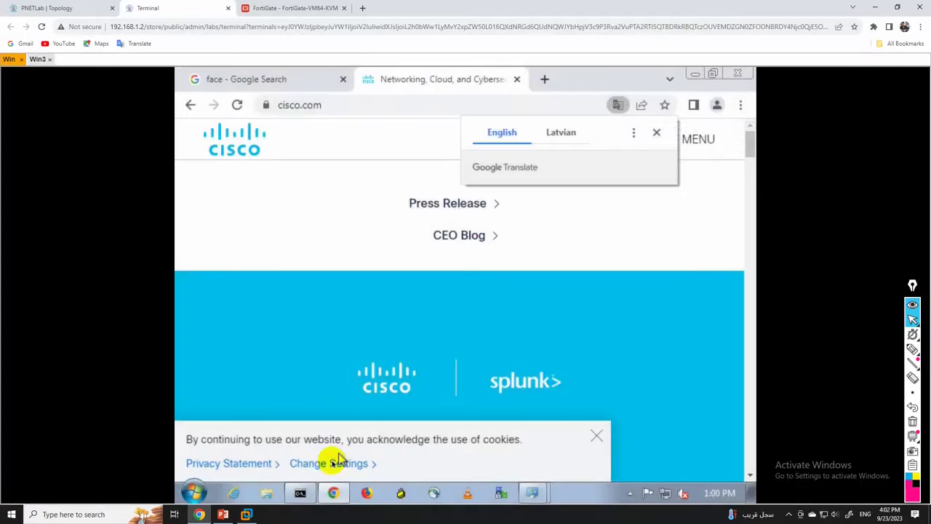
- Check the continuous 8.8.8.8 ping replies on Win and then on Win3
left_click(300, 493)
scroll(560, 294, "up", 5)
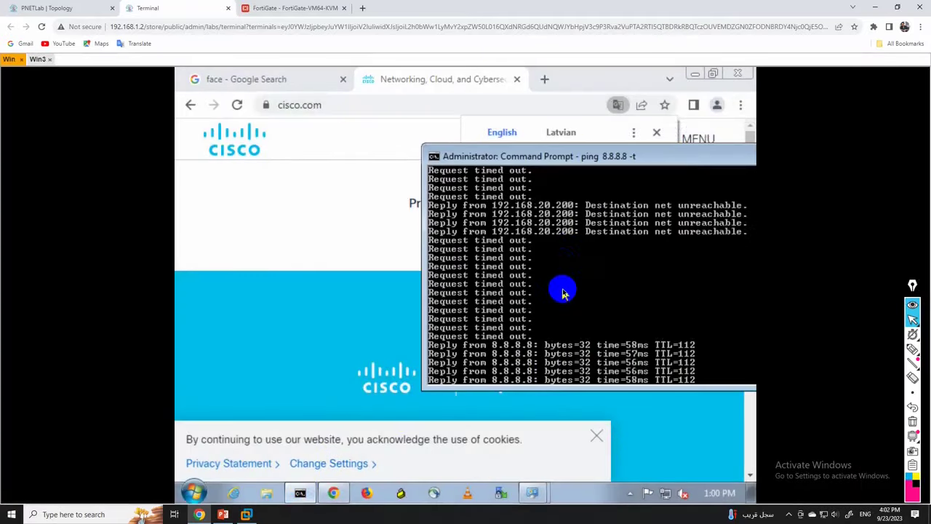
left_click(37, 59)
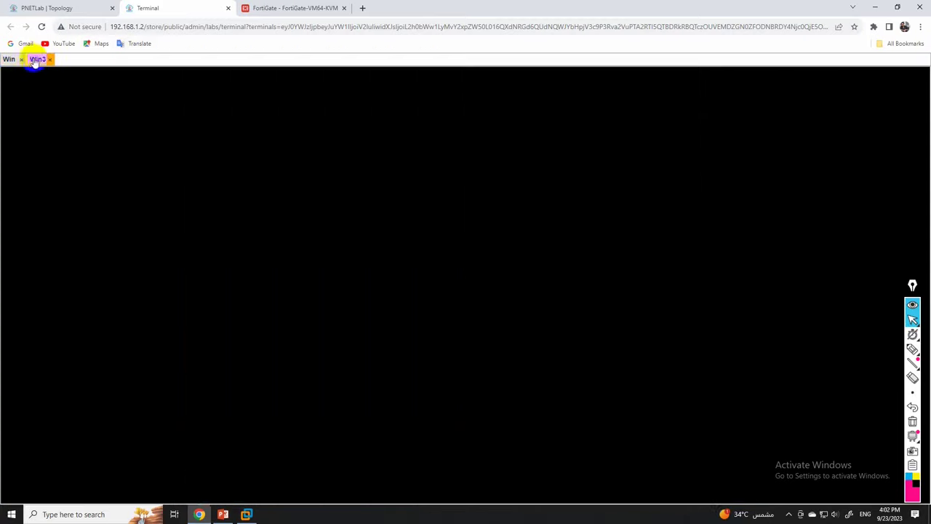
left_click(299, 494)
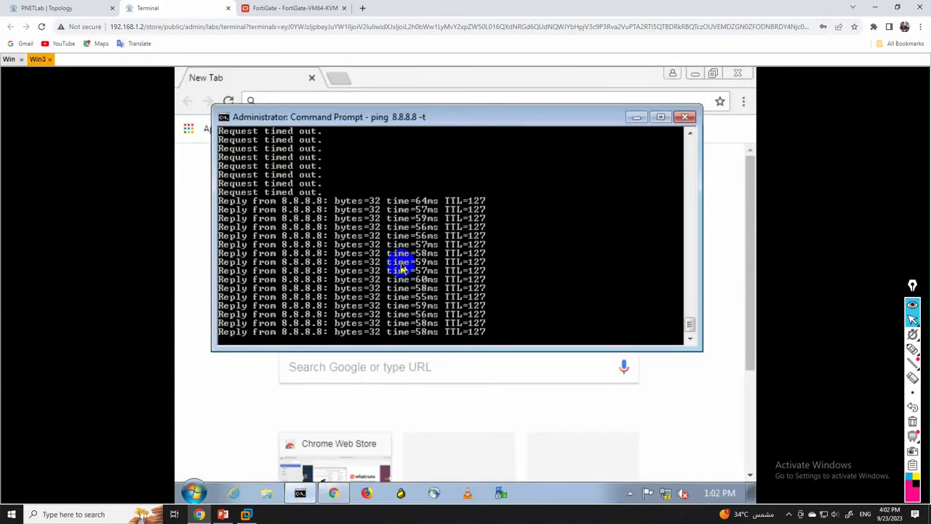
- Open FortiView Sessions to see live sessions split between the WE and Orange links
left_click(258, 6)
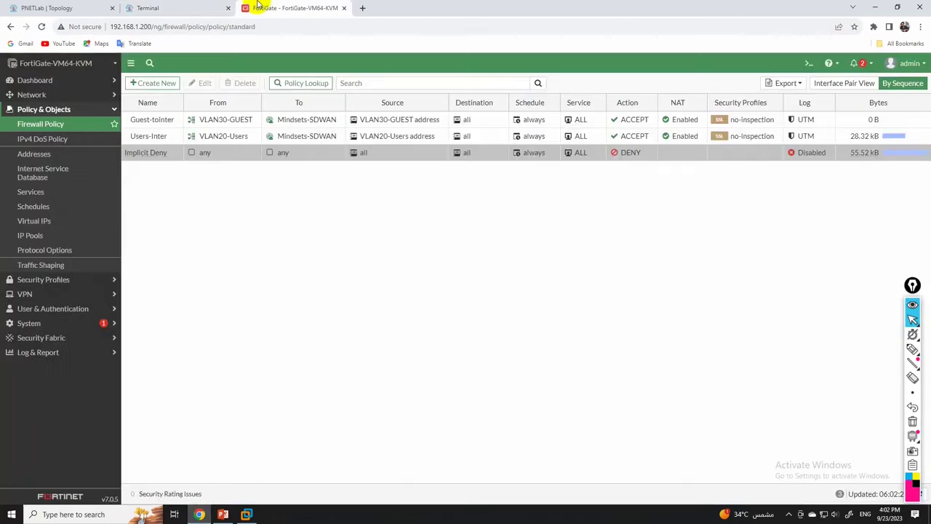
left_click(29, 128)
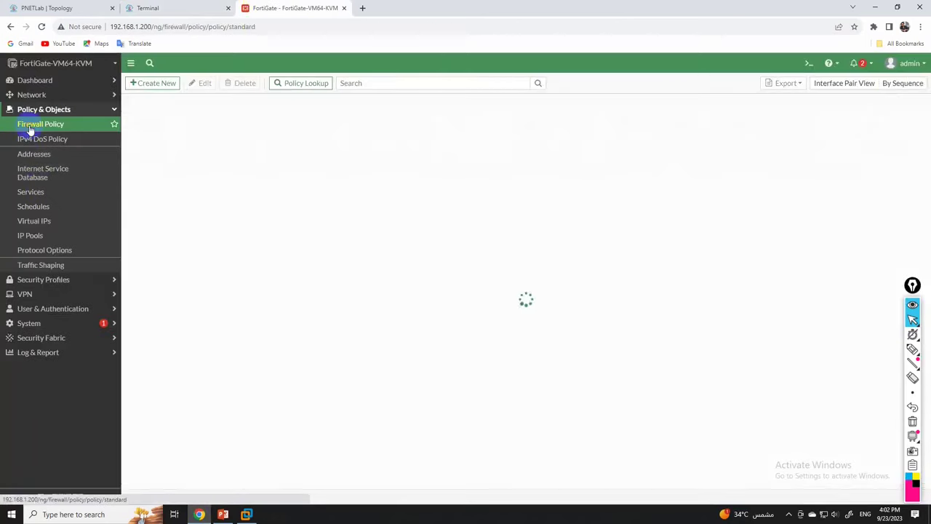
left_click(35, 95)
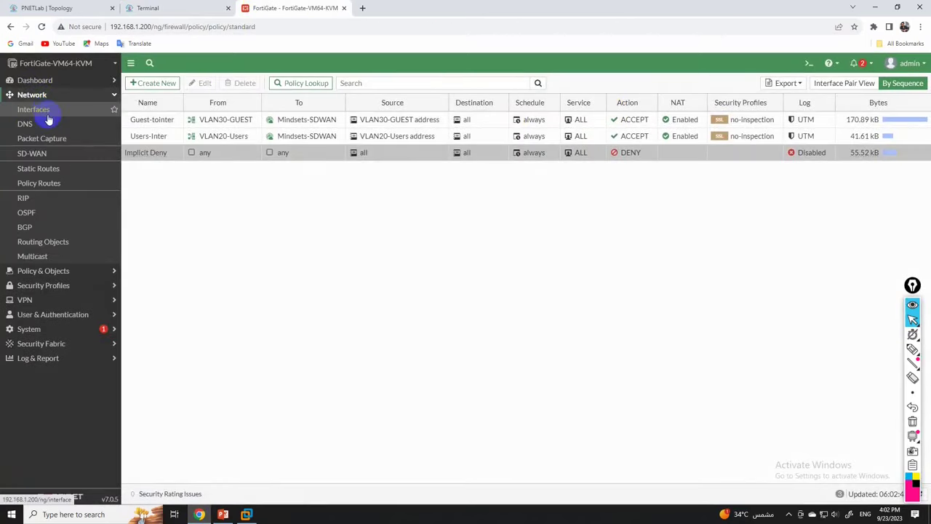
left_click(33, 94)
left_click(38, 80)
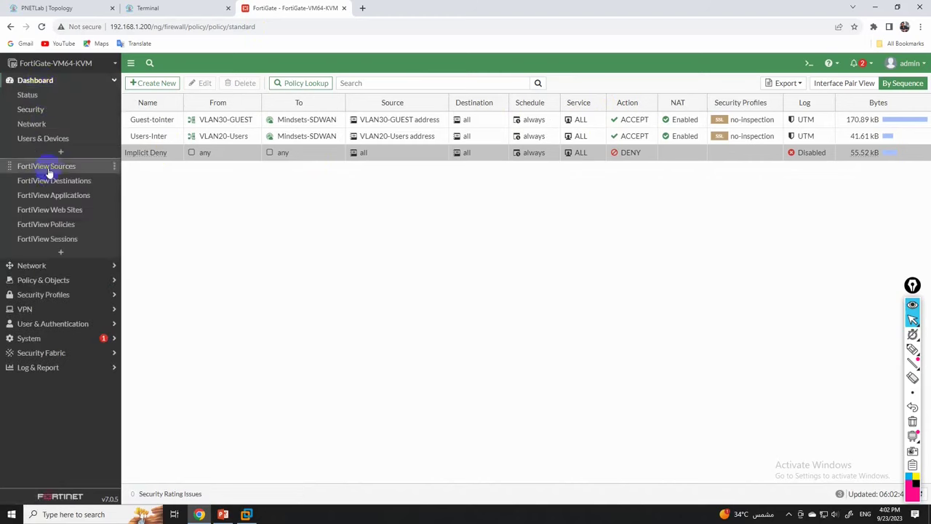
left_click(56, 238)
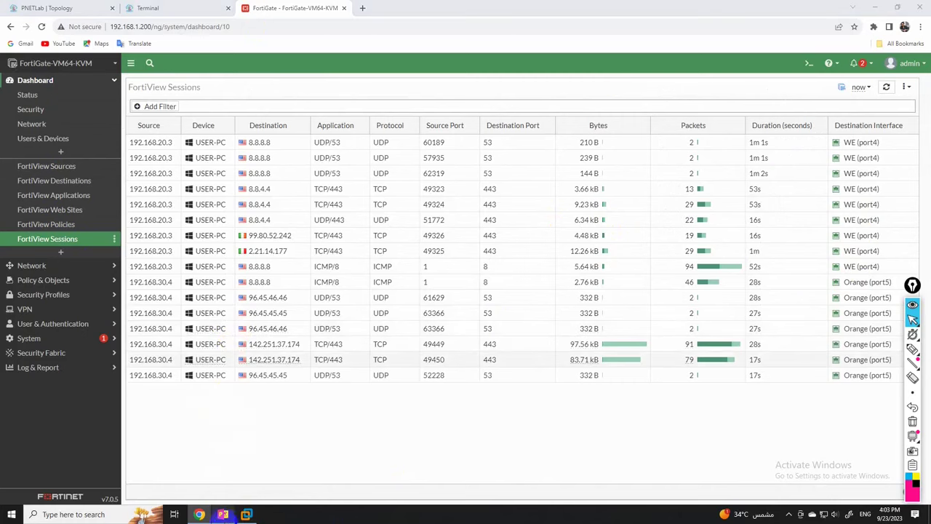
left_click(222, 515)
left_click(223, 514)
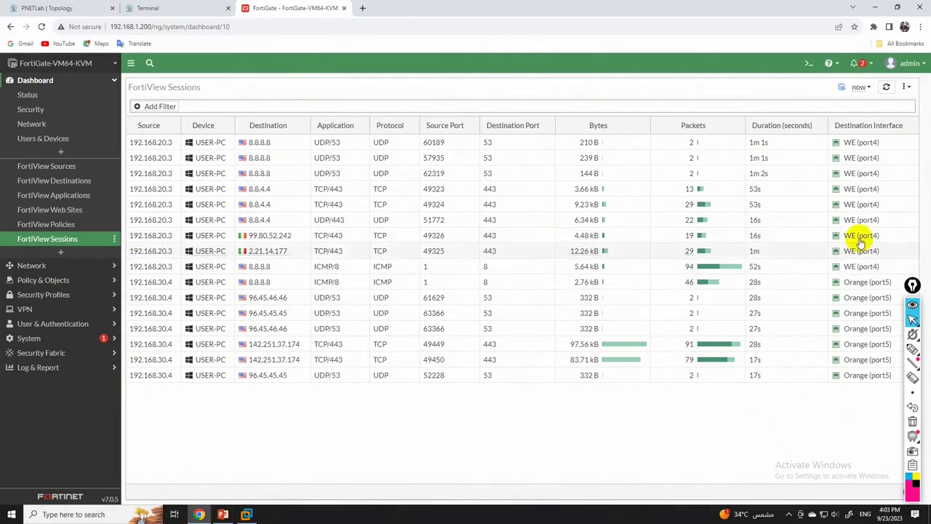
- Check policy counters (201.22 kB Guest-tointer, 44.23 kB Users-Inter), then switch to the slides
left_click(44, 281)
left_click(40, 124)
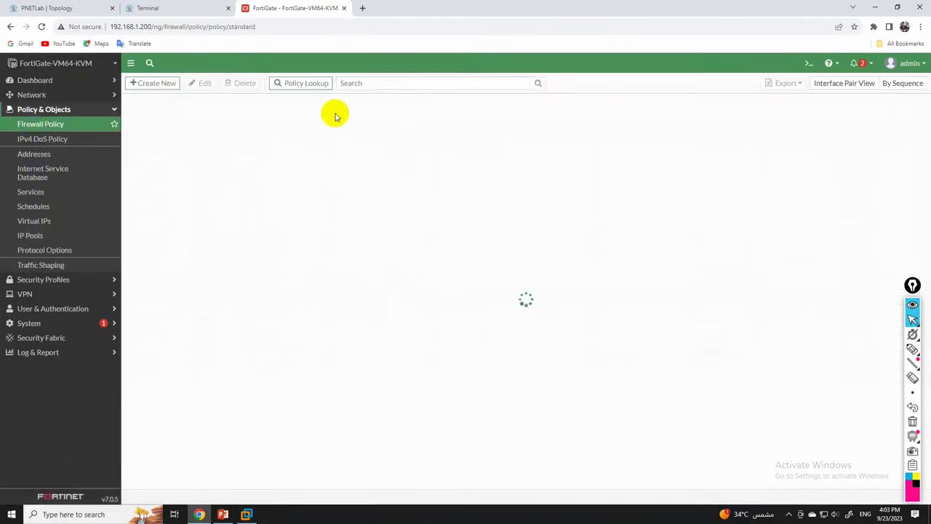
left_click(142, 152)
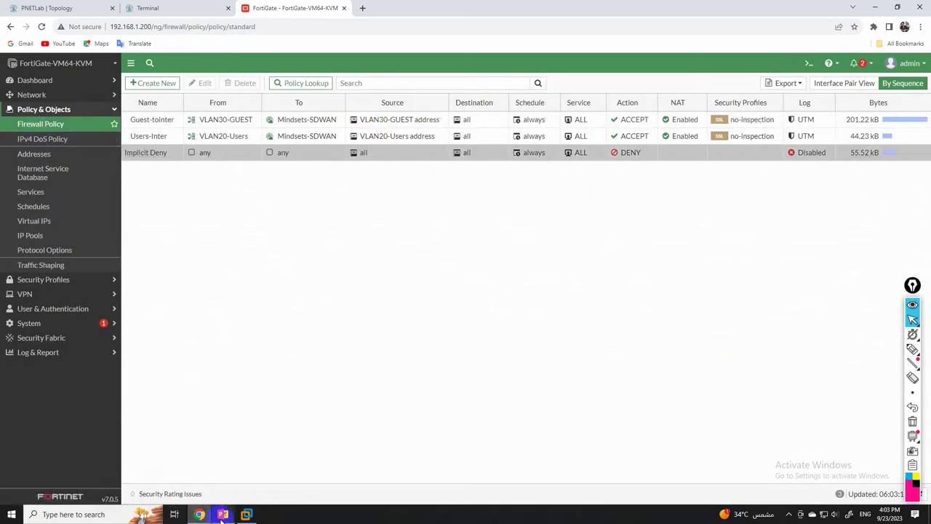
left_click(243, 515)
- Review slides 13, 12 and 11 on SD-WAN load balancing and routing-table routes, then return to FortiGate
left_click(95, 395)
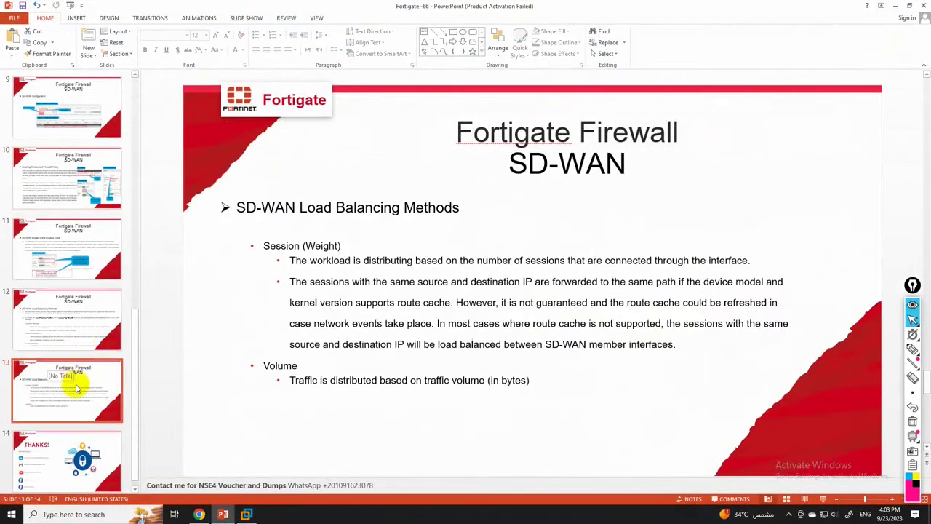
left_click(74, 339)
left_click(81, 266)
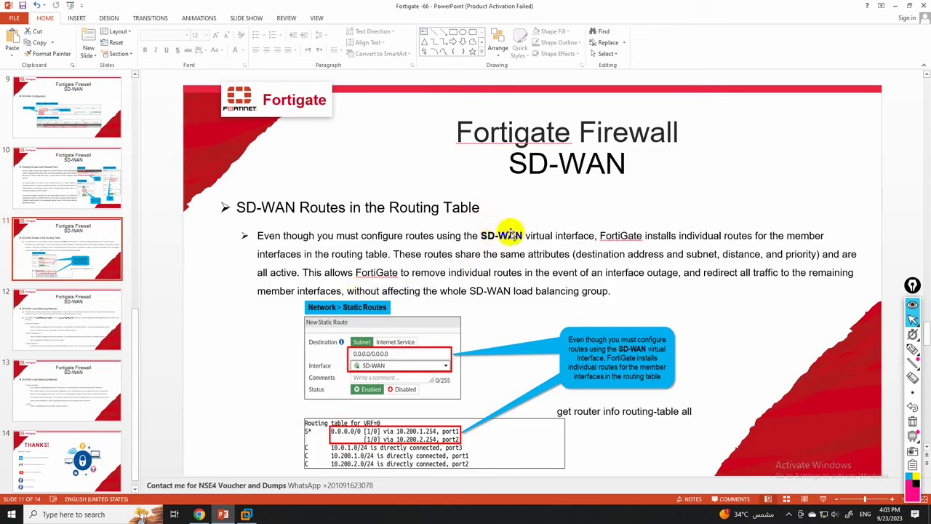
left_click(201, 515)
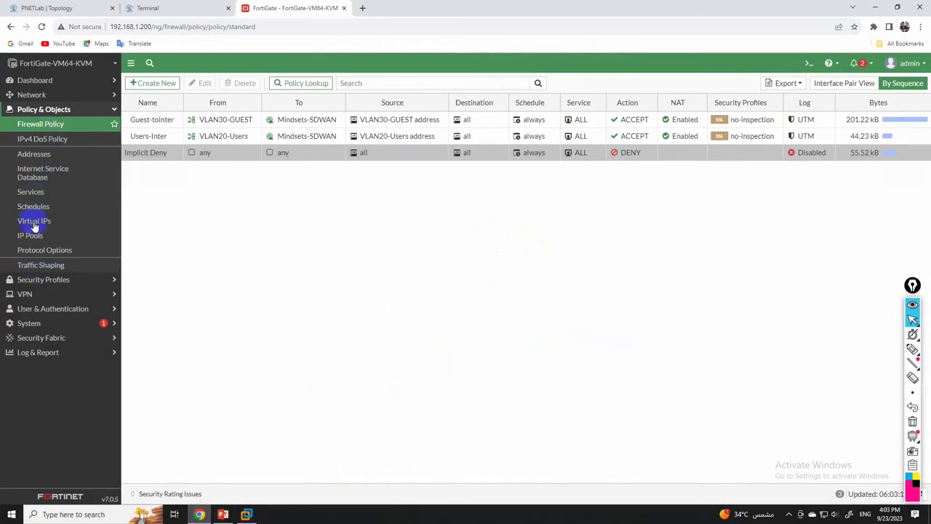
- Open Static Routes, then select the 'get router info routing-table all' command text in the lab VM
left_click(32, 94)
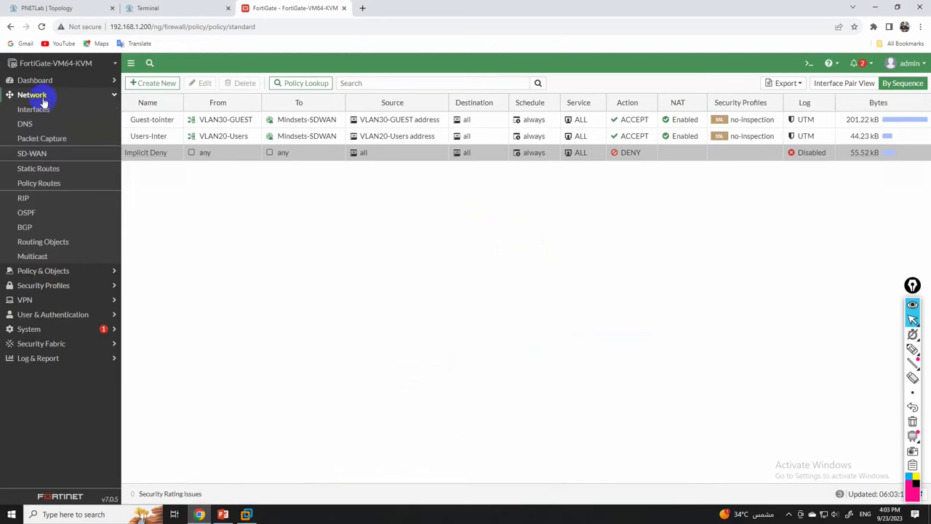
left_click(45, 169)
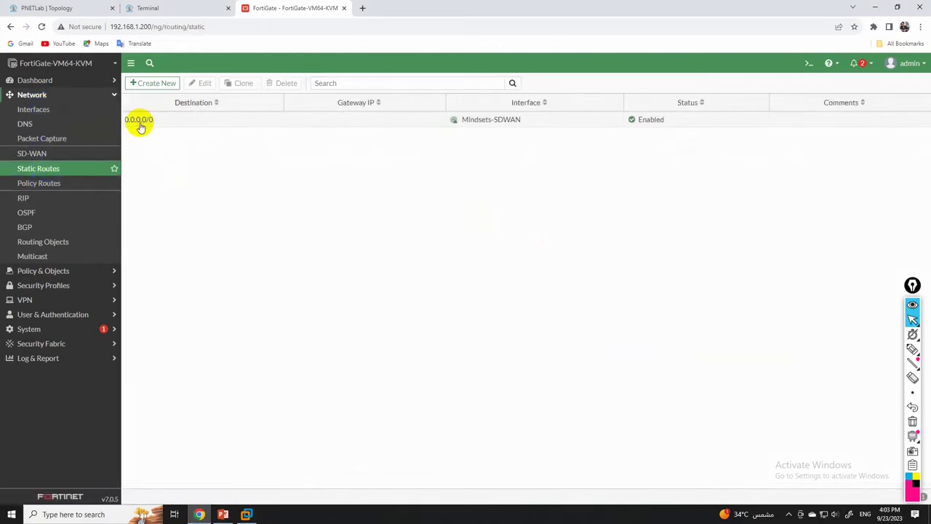
left_click(223, 515)
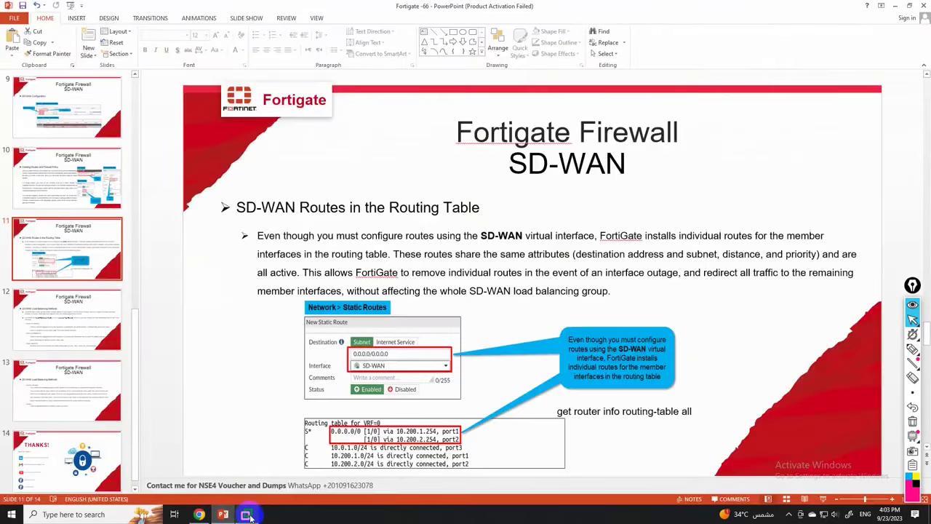
left_click(248, 515)
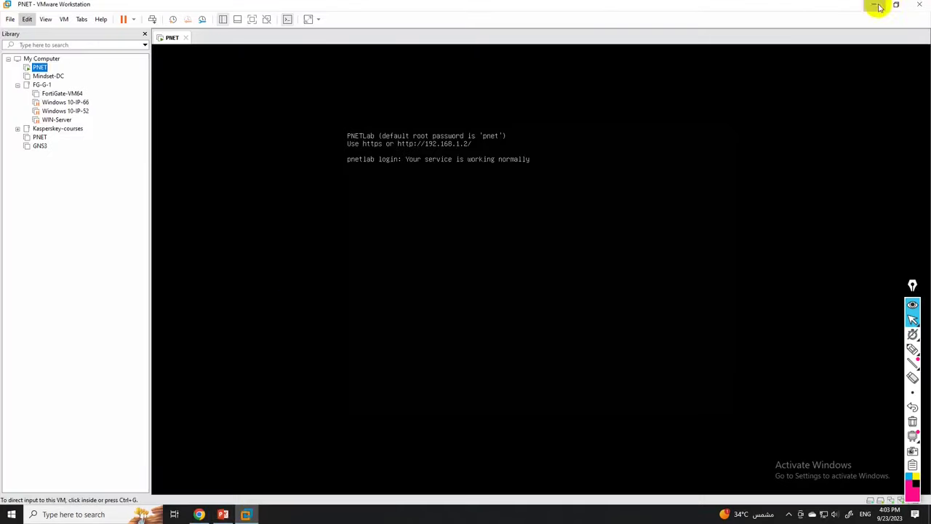
left_click(875, 6)
left_click(651, 411)
triple_click(637, 412)
key("ctrl+c")
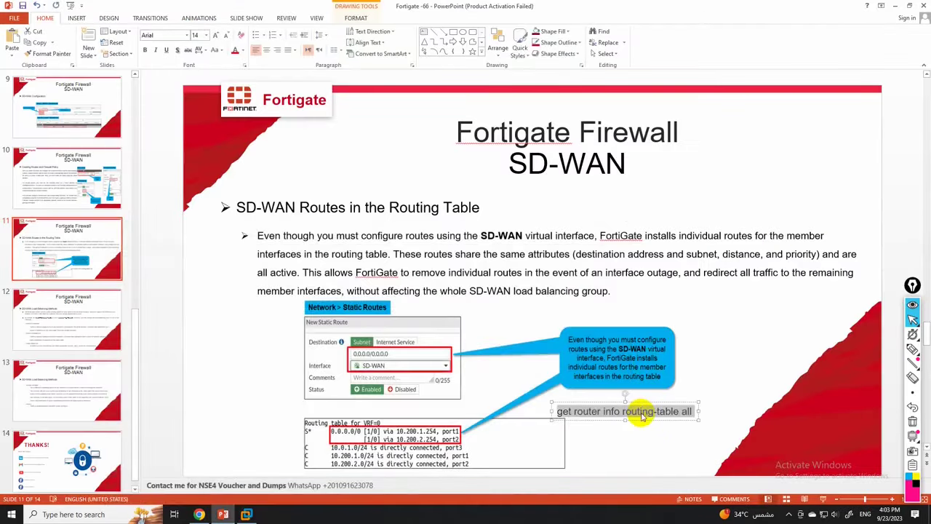
- Run the pasted routing-table command in the FortiGate CLI console
left_click(198, 514)
left_click(803, 63)
left_click(512, 223)
key("ctrl+v")
key("Return")
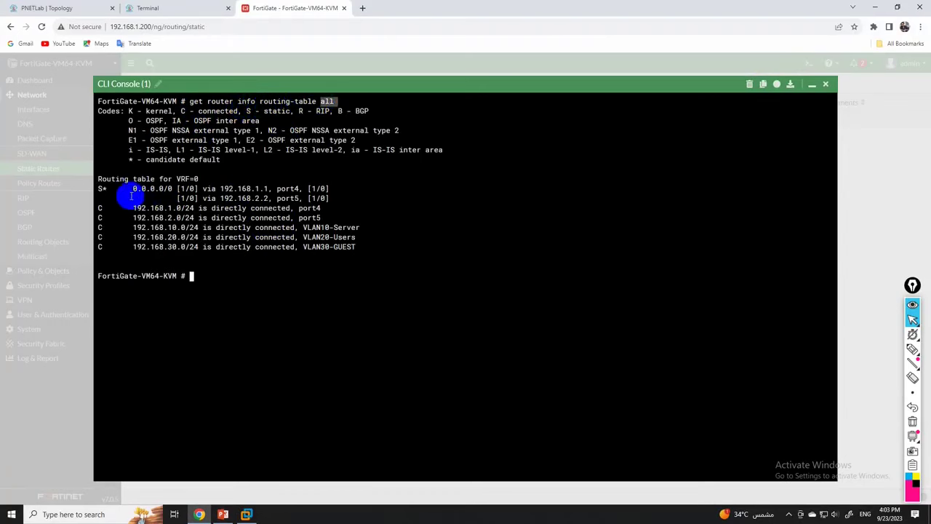
- Highlight both 0.0.0.0/0 default routes via 192.168.1.1 and 192.168.2.2, then close the console
left_click_drag(130, 188, 154, 189)
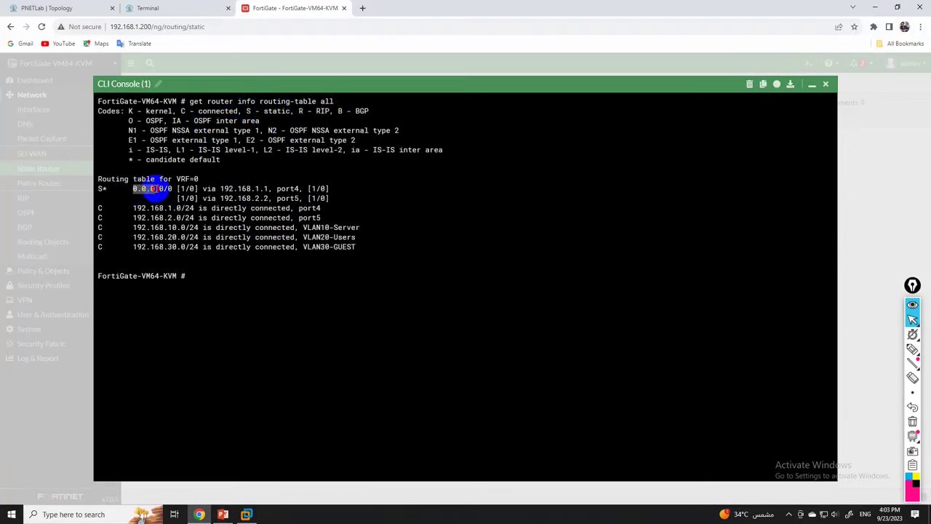
left_click_drag(220, 189, 269, 188)
left_click_drag(269, 198, 220, 198)
left_click_drag(354, 201, 113, 188)
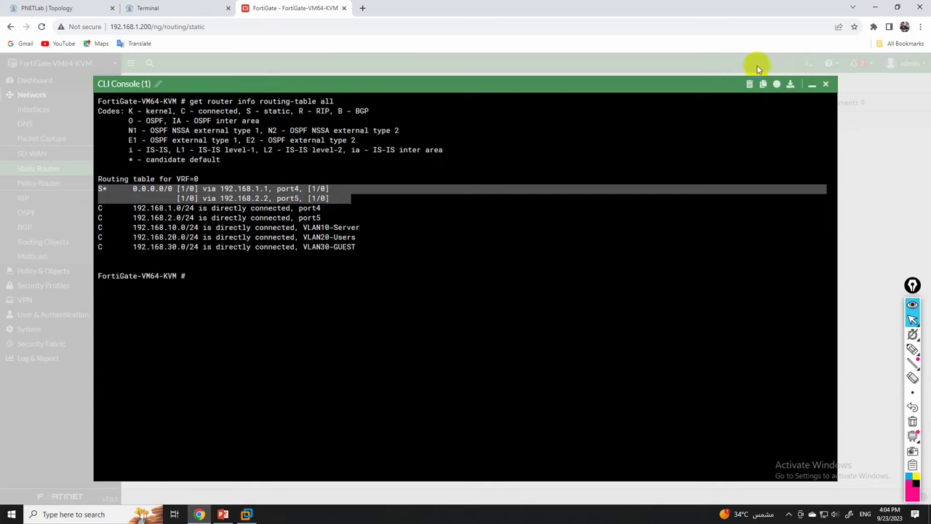
left_click(825, 84)
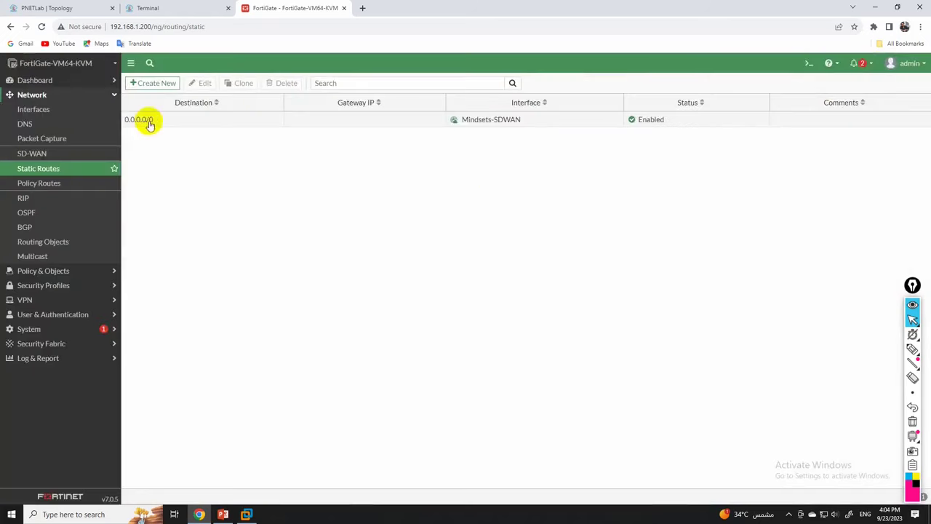
left_click(221, 514)
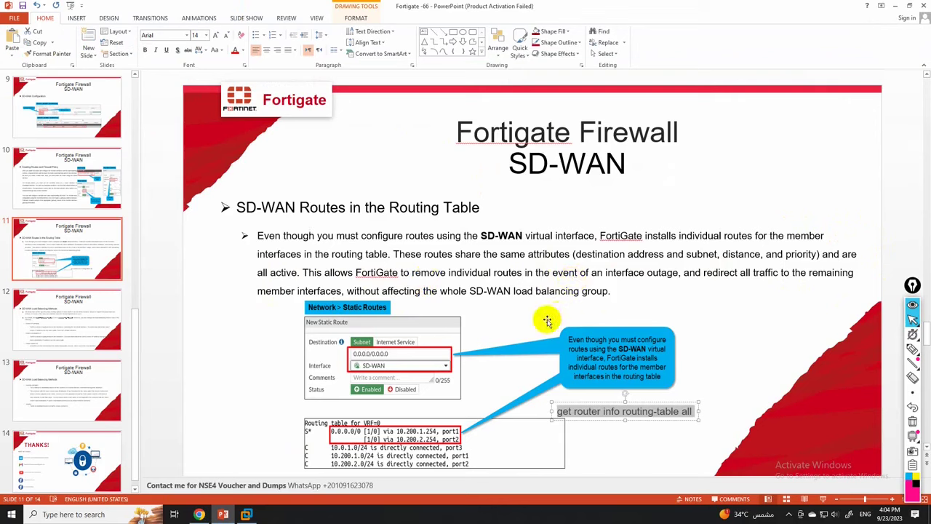
left_click(40, 185)
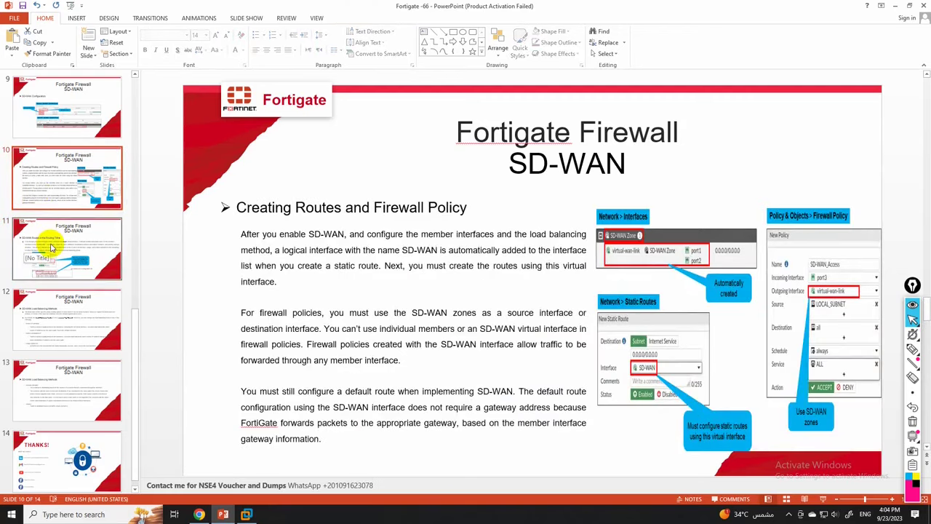
left_click(51, 247)
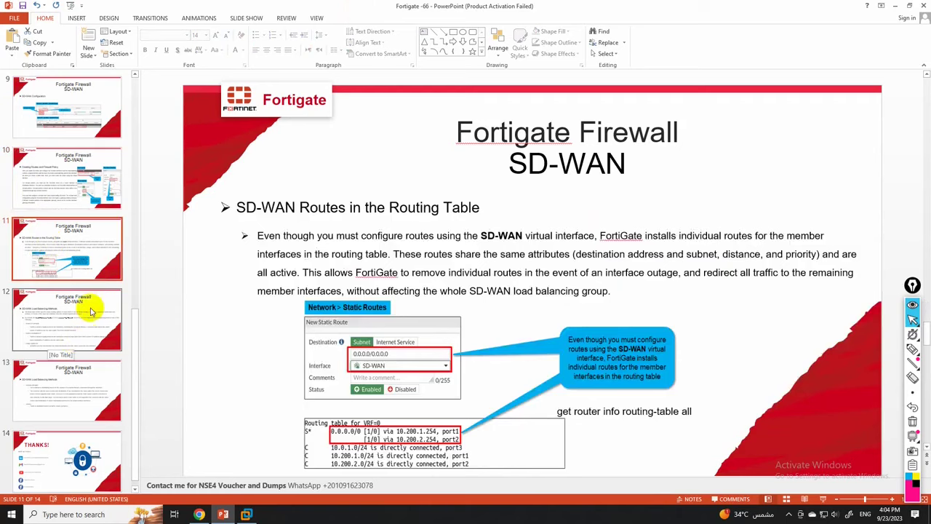
left_click(202, 515)
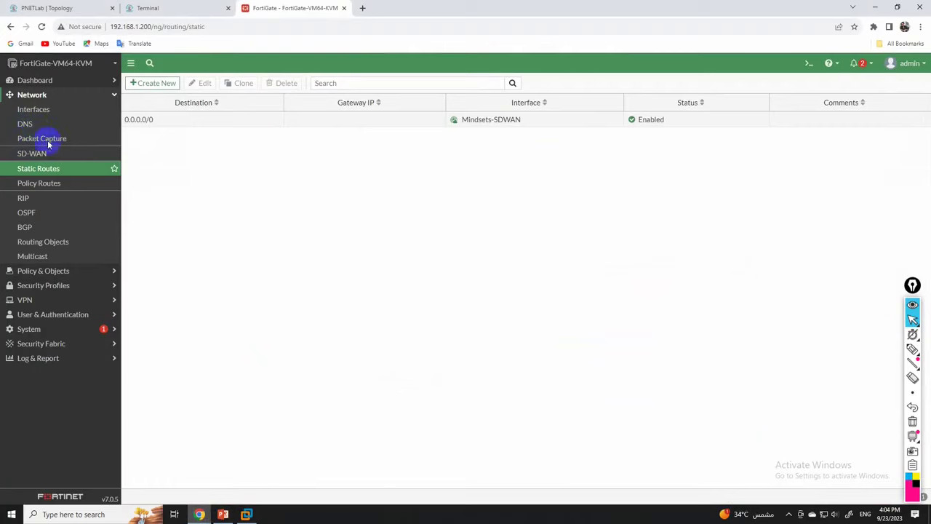
- Review FortiView sessions split across port4 (WE) and port5 (Orange), then open the SD-WAN zones page
left_click(40, 109)
left_click(44, 80)
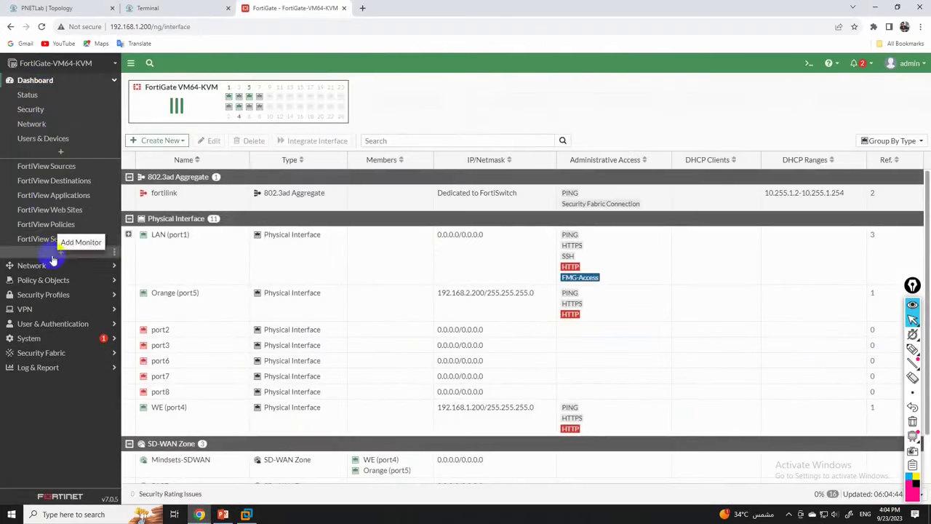
left_click(50, 238)
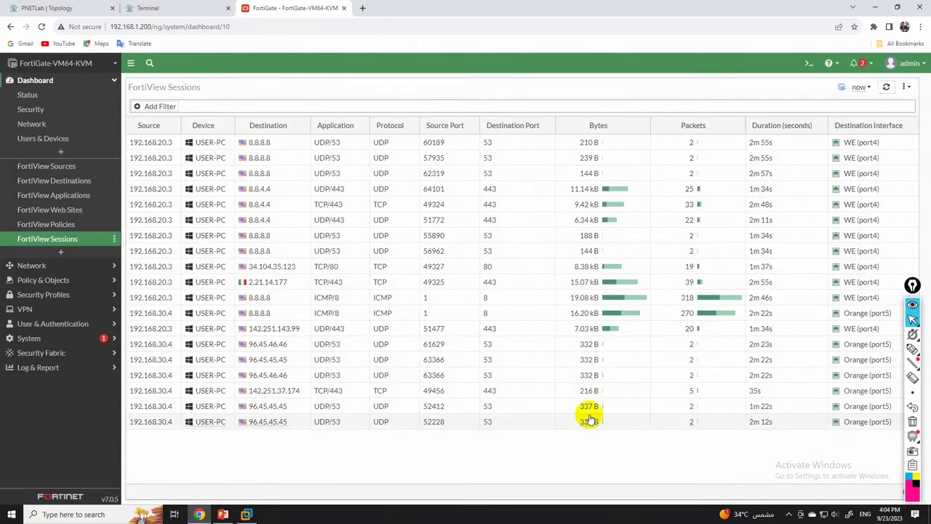
left_click(132, 125)
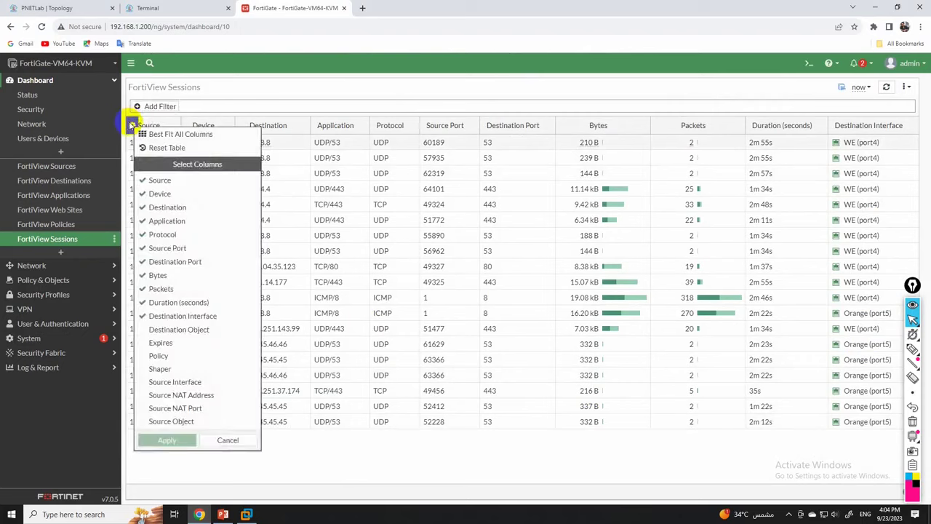
left_click(131, 125)
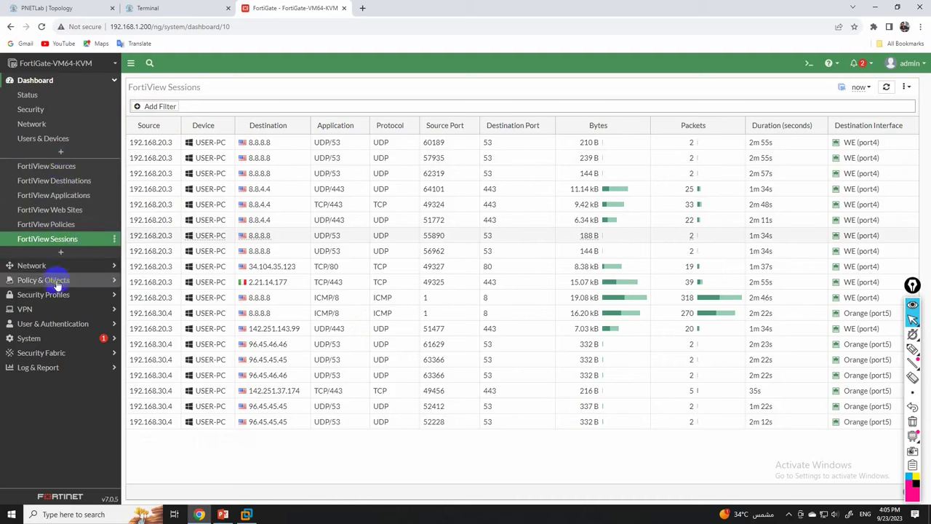
left_click(55, 266)
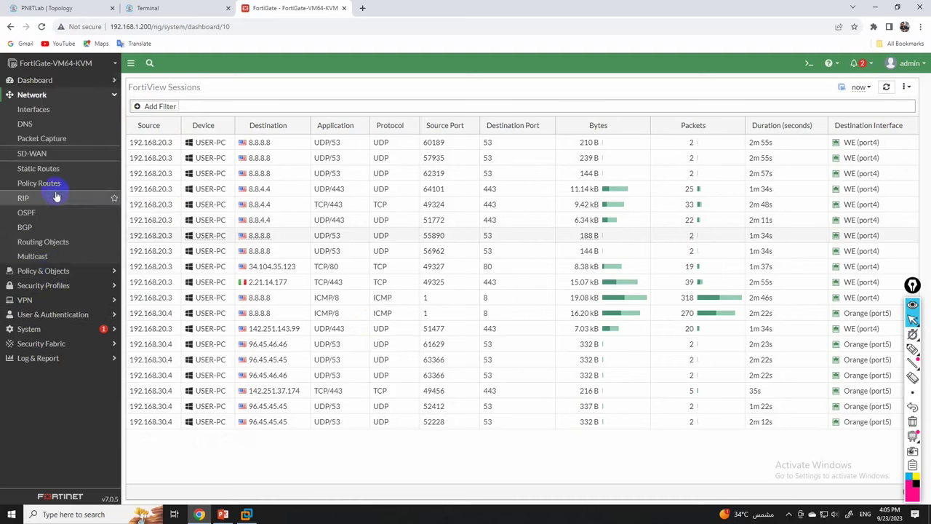
left_click(37, 154)
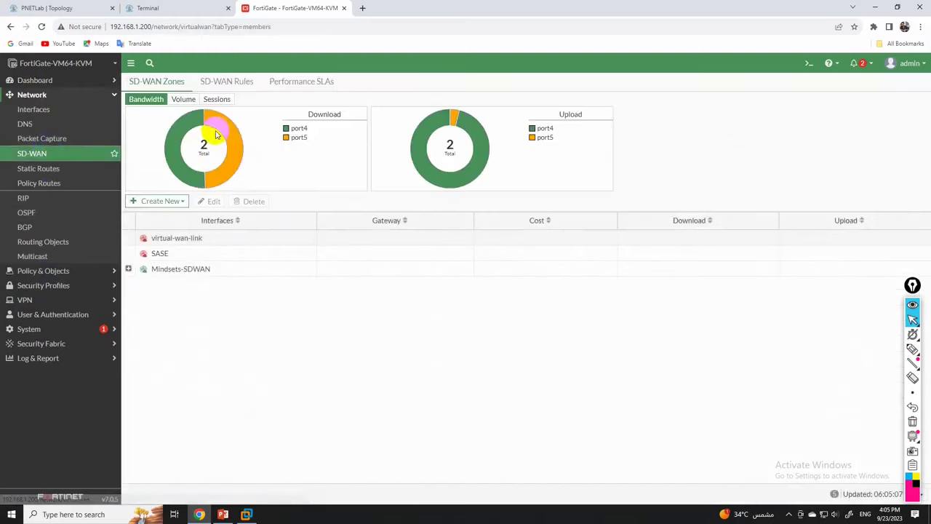
- Show the SD-WAN Rules list with only the implicit rule, cancel a new rule, and switch to slides
left_click(220, 85)
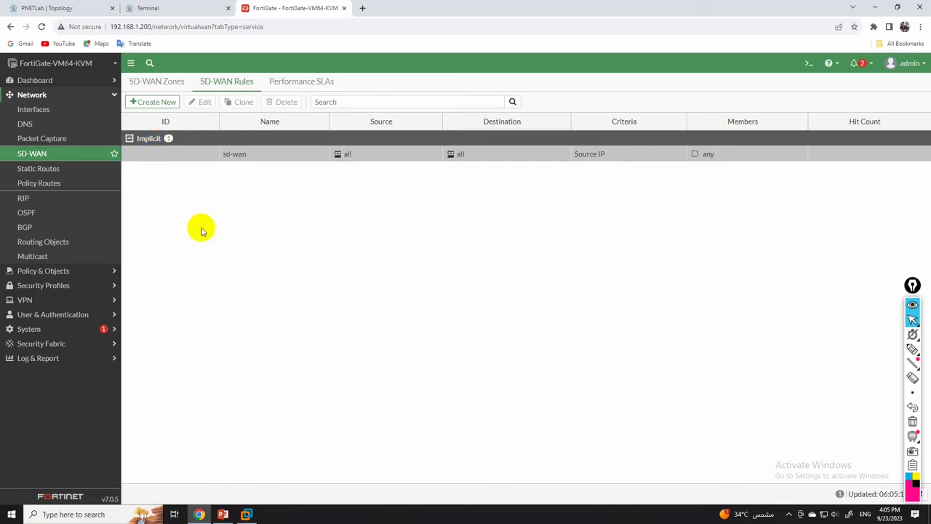
left_click(165, 107)
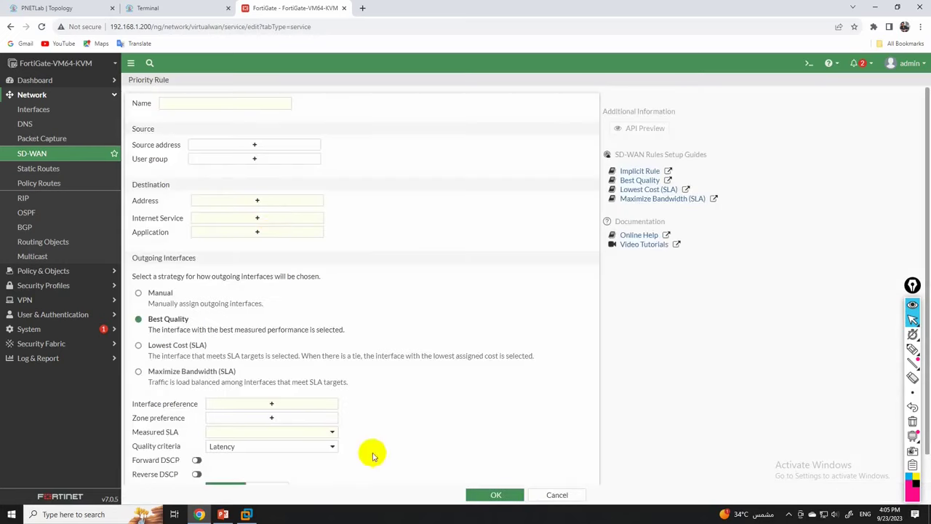
left_click(557, 496)
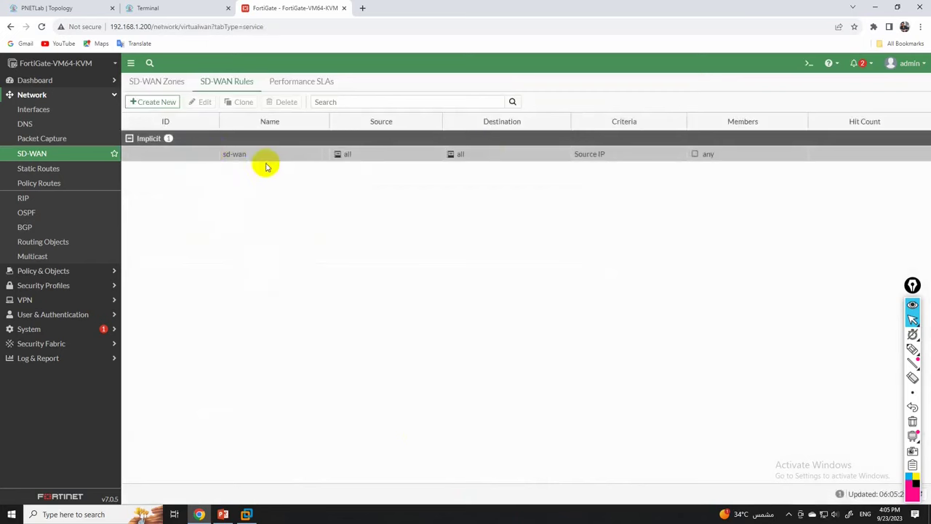
left_click(223, 515)
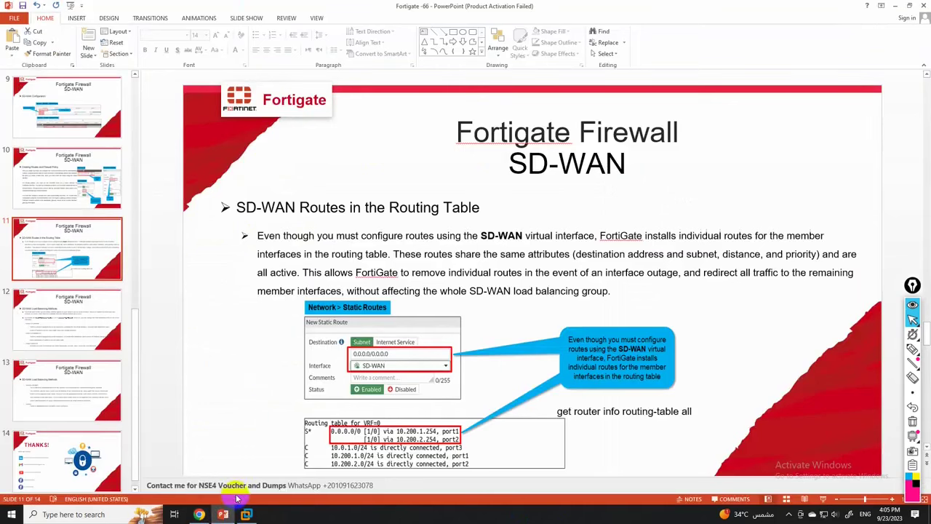
- Show slide 12 on Source IP, Source-destination IP and spillover modes, then minimise PowerPoint
left_click(63, 335)
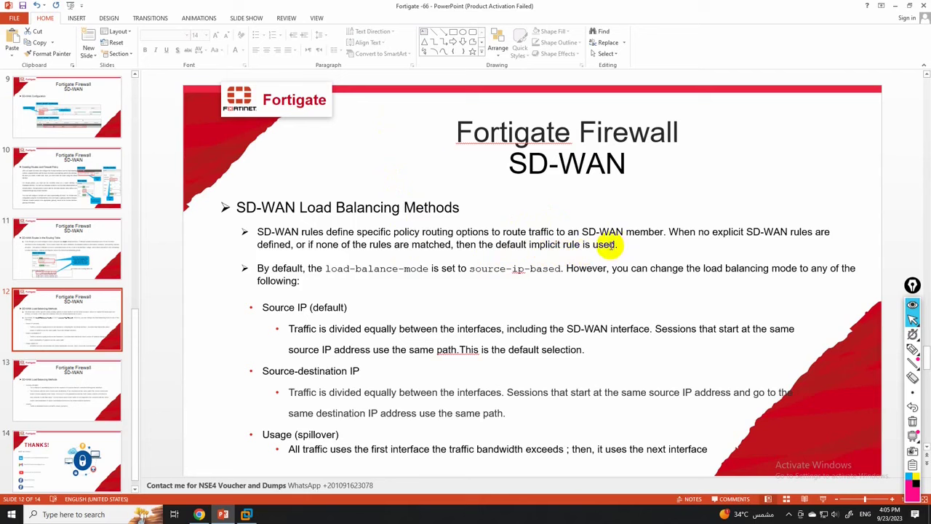
left_click(895, 6)
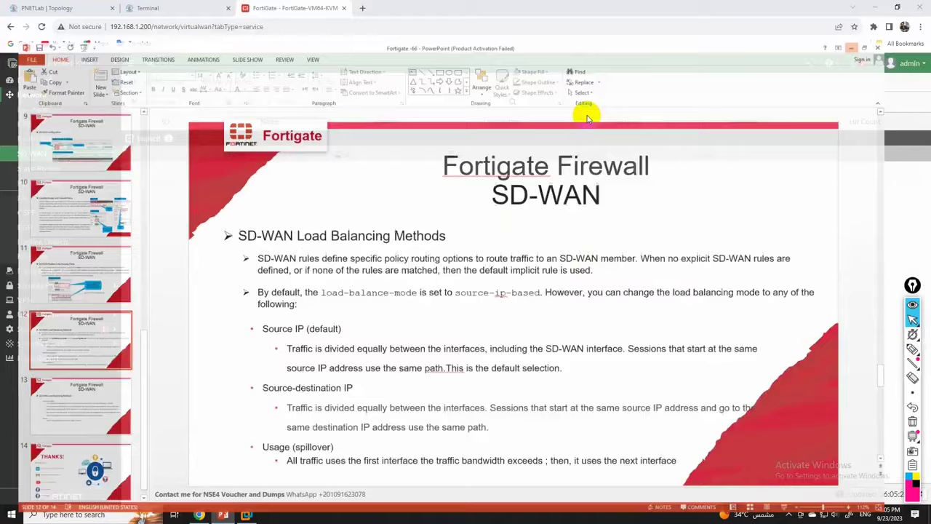
- Show the slideshow briefly, then return to the implicit rule, still on Source IP, with the annotation pen ready
key("F5")
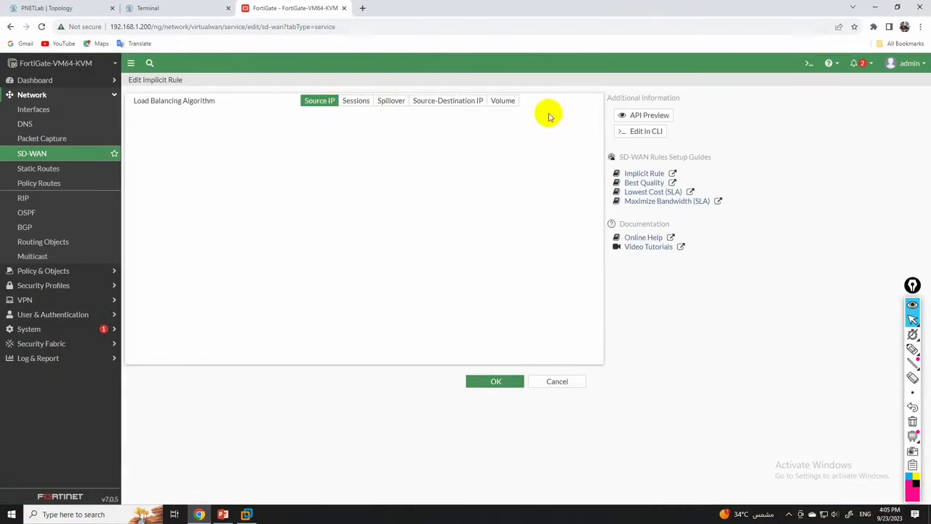
left_click(225, 517)
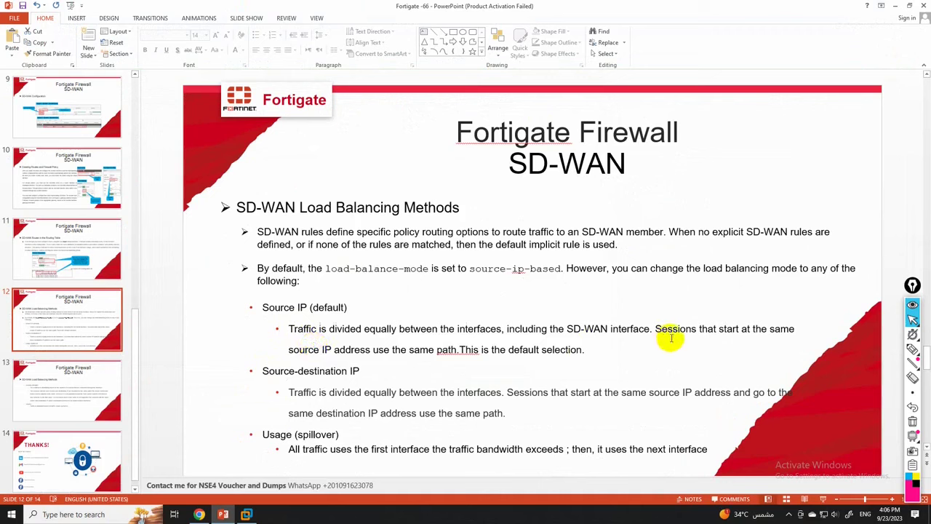
left_click(895, 6)
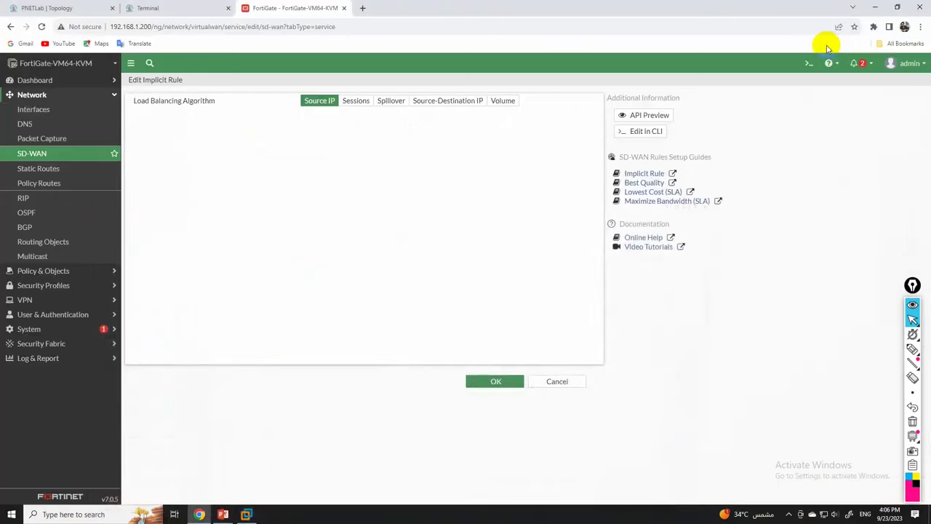
mouse_move(914, 350)
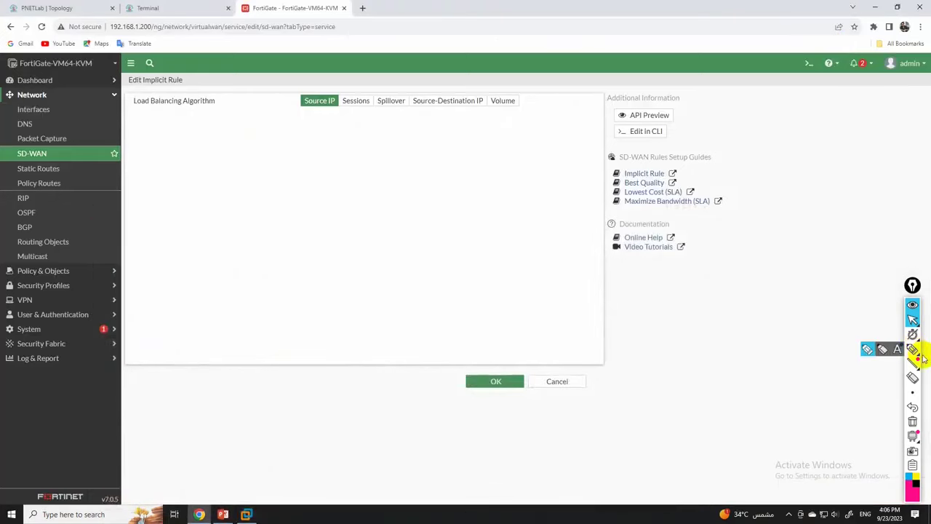
left_click(869, 349)
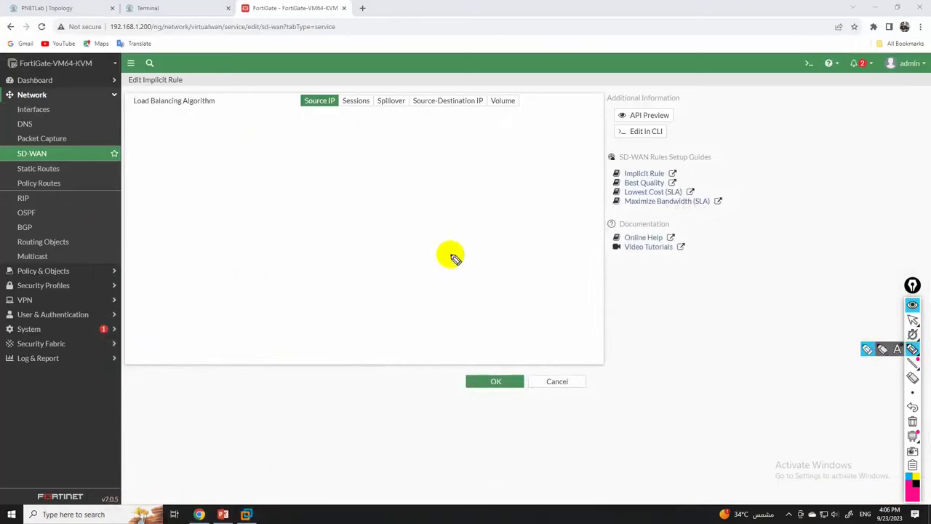
left_click(94, 7)
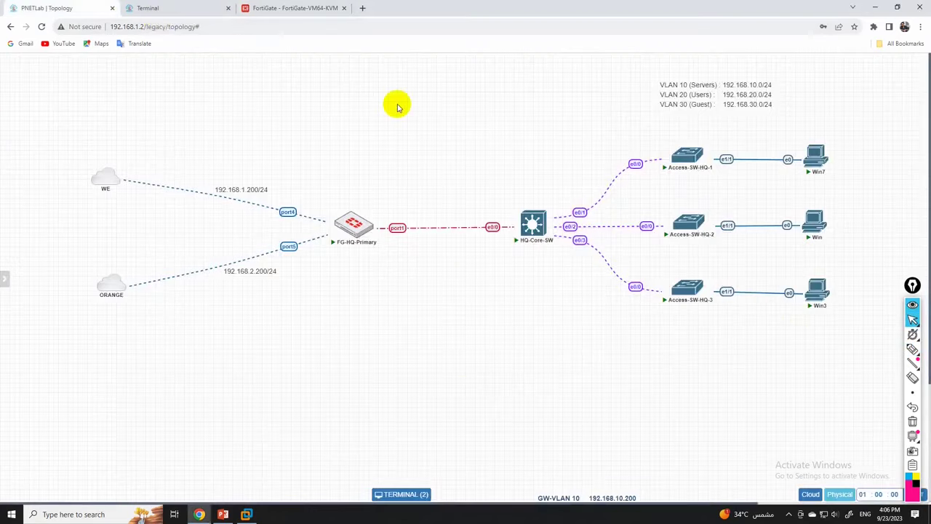
- Circle the Win PC on the topology, jot notes above the FortiGate and add count marks
left_click(912, 350)
mouse_move(837, 220)
left_mouse_down()
mouse_move(800, 202)
mouse_move(823, 253)
mouse_move(792, 306)
mouse_move(835, 291)
left_mouse_up()
left_click_drag(364, 182, 361, 167)
mouse_move(335, 135)
left_mouse_down()
mouse_move(327, 150)
mouse_move(352, 114)
mouse_move(349, 129)
mouse_move(382, 114)
left_mouse_up()
left_click(355, 124)
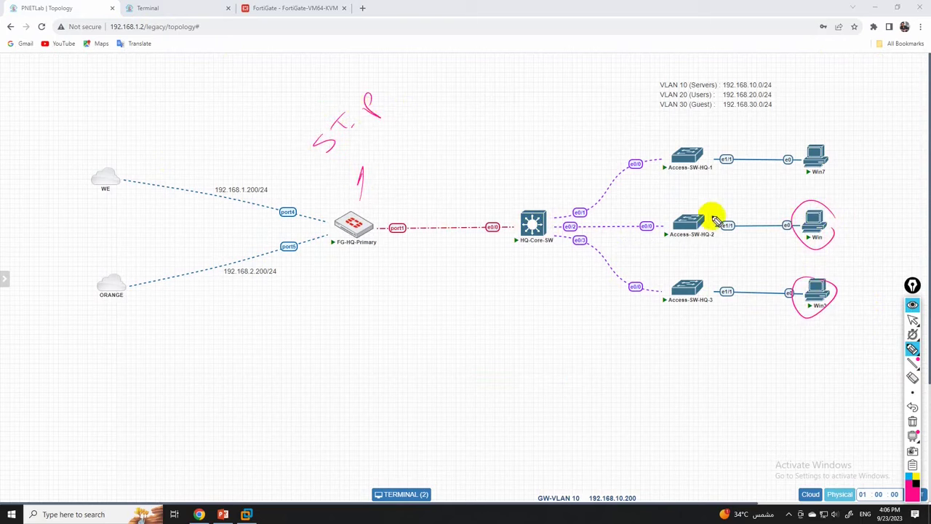
mouse_move(836, 235)
left_mouse_down()
mouse_move(827, 213)
mouse_move(789, 220)
mouse_move(837, 214)
mouse_move(881, 191)
left_mouse_up()
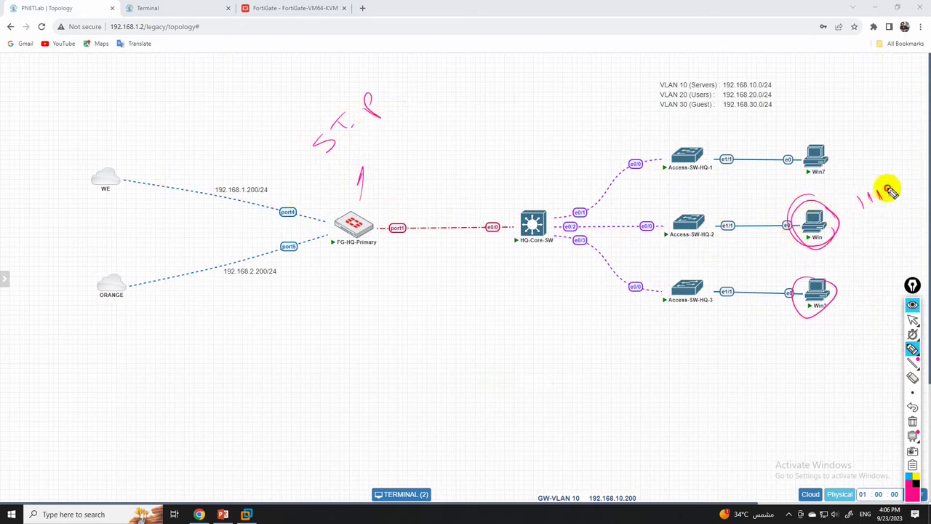
left_click_drag(841, 269, 867, 274)
mouse_move(870, 259)
left_mouse_down()
mouse_move(883, 268)
mouse_move(902, 256)
left_mouse_up()
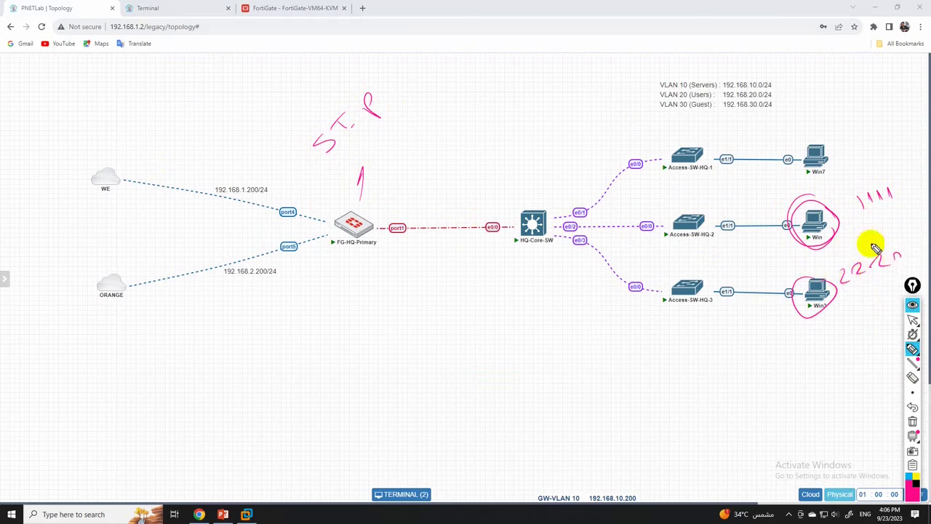
mouse_move(807, 237)
left_mouse_down()
mouse_move(825, 247)
mouse_move(701, 234)
mouse_move(387, 241)
mouse_move(387, 233)
left_mouse_up()
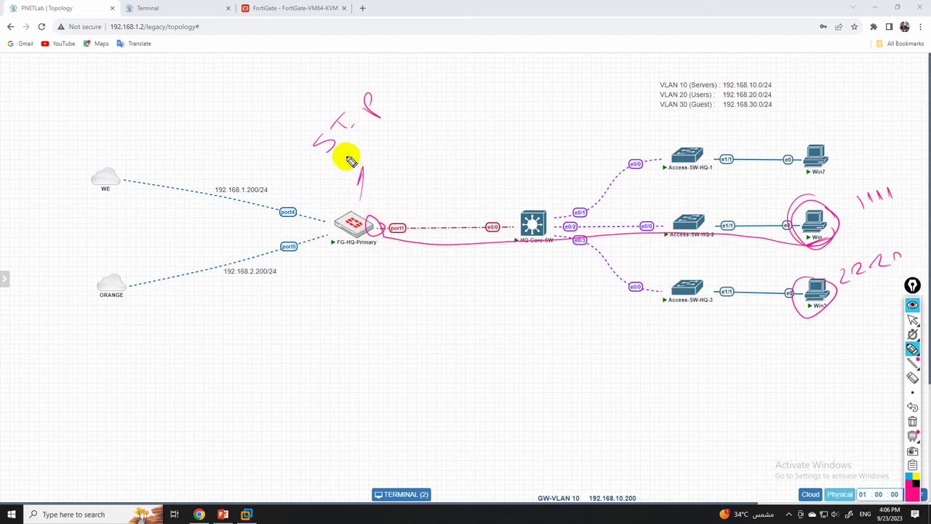
- Sketch traffic arrows from the firewall toward WE (port4) and ORANGE, then return to FortiGate
mouse_move(349, 234)
left_mouse_down()
mouse_move(166, 165)
mouse_move(194, 161)
left_mouse_up()
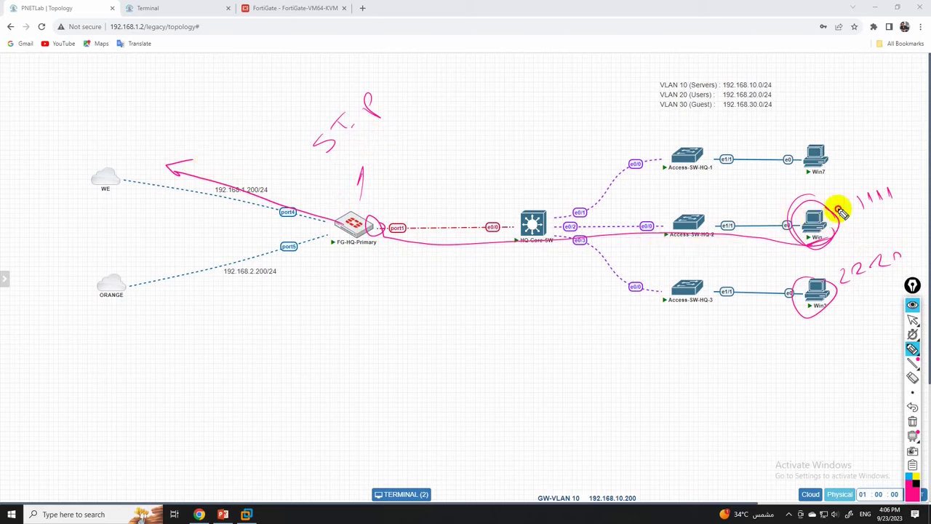
left_click_drag(273, 214, 299, 212)
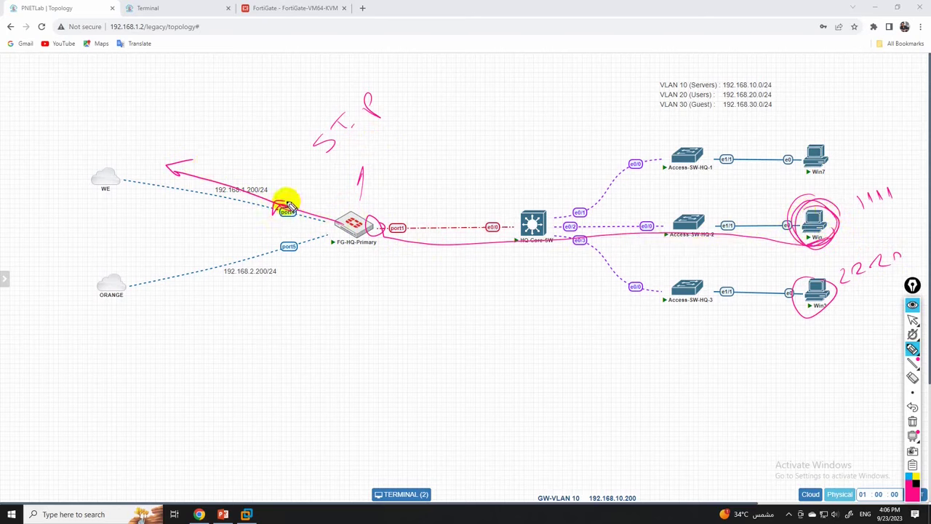
mouse_move(806, 295)
left_mouse_down()
mouse_move(640, 285)
mouse_move(531, 239)
mouse_move(380, 245)
left_mouse_up()
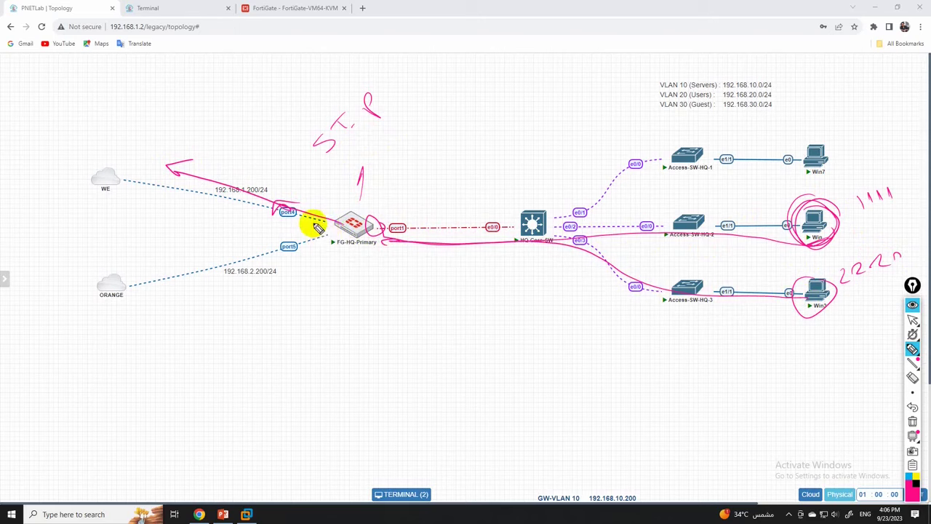
left_click_drag(354, 218, 312, 212)
mouse_move(309, 252)
left_mouse_down()
mouse_move(405, 245)
mouse_move(264, 266)
left_mouse_up()
left_click_drag(860, 289, 875, 289)
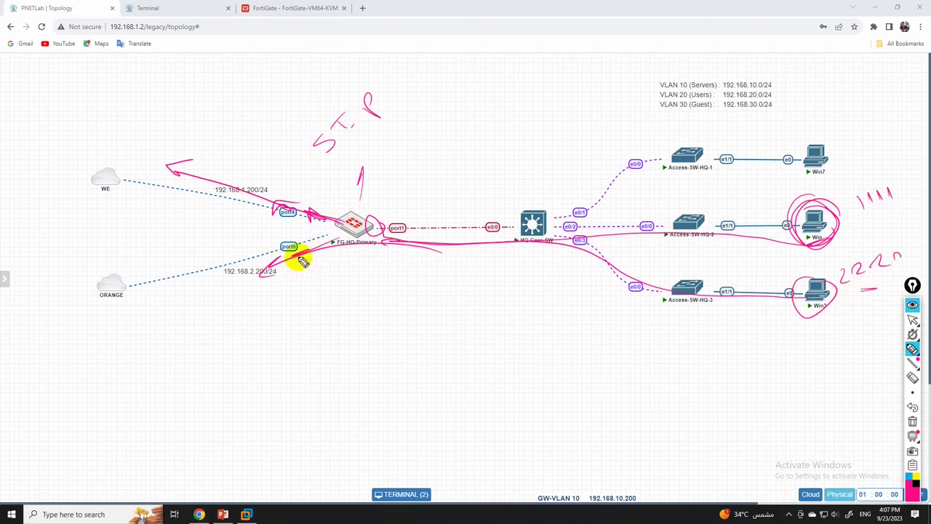
left_click_drag(341, 238, 250, 295)
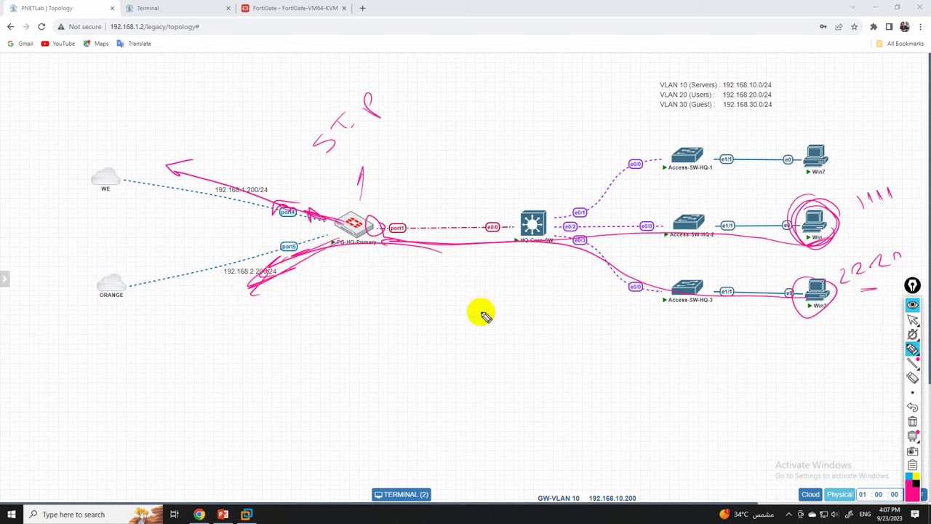
left_click(295, 8)
left_click(58, 80)
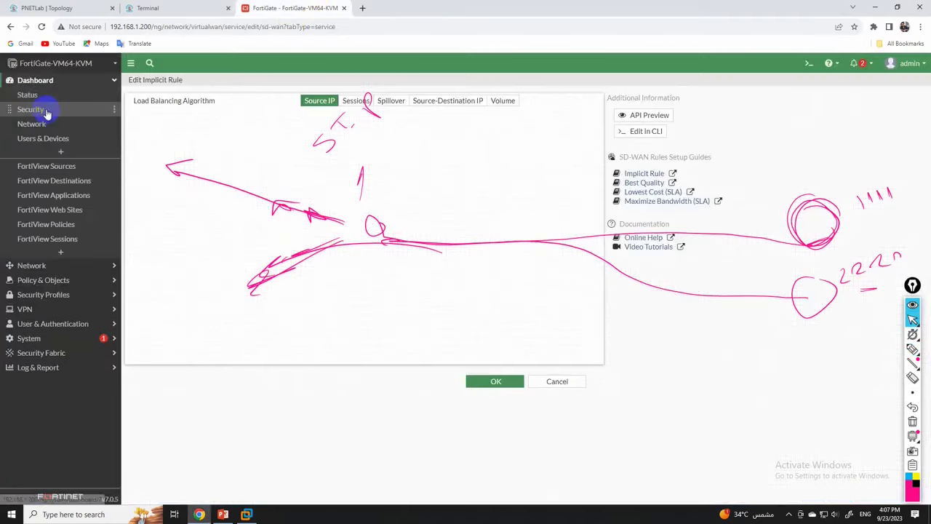
- Open FortiView Sessions and highlight the 192.168.30.4 sessions exiting via Orange (port5)
left_click(58, 245)
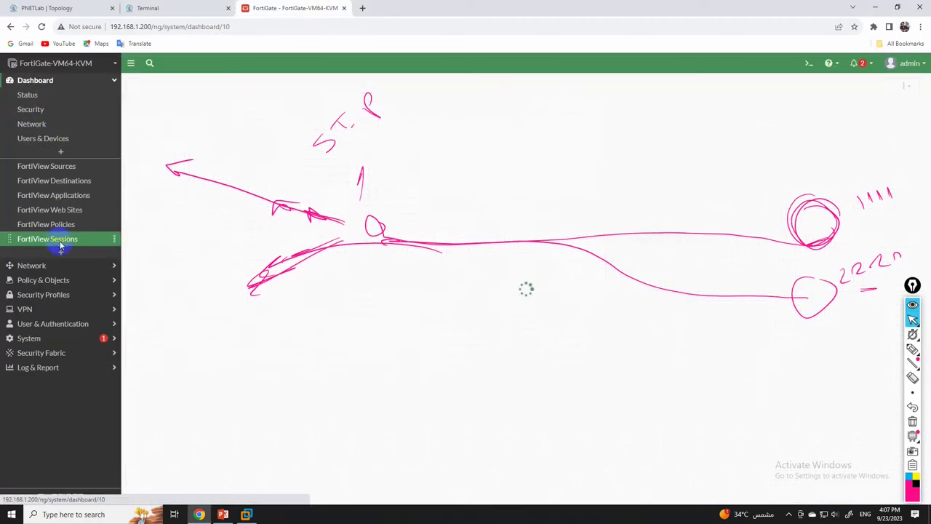
left_click(913, 421)
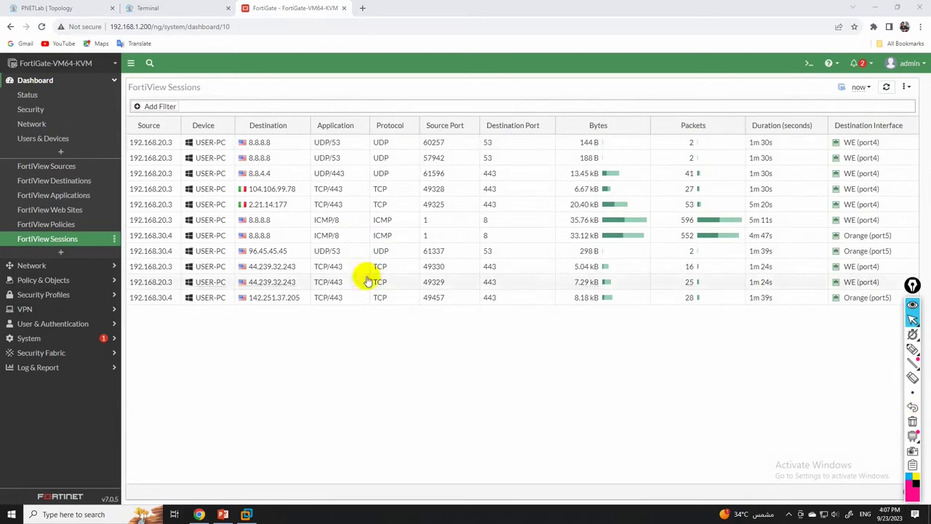
left_click(173, 248, "ctrl")
left_click(189, 300, "ctrl")
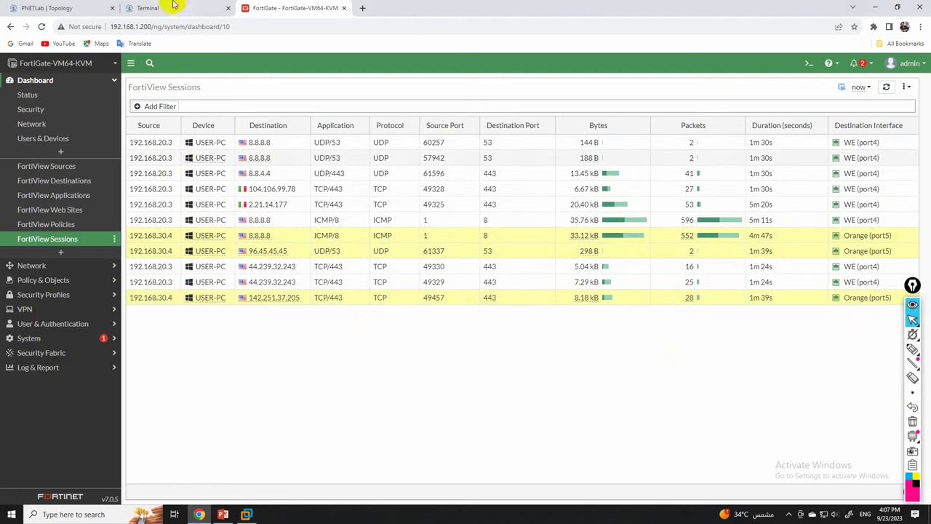
left_click(65, 7)
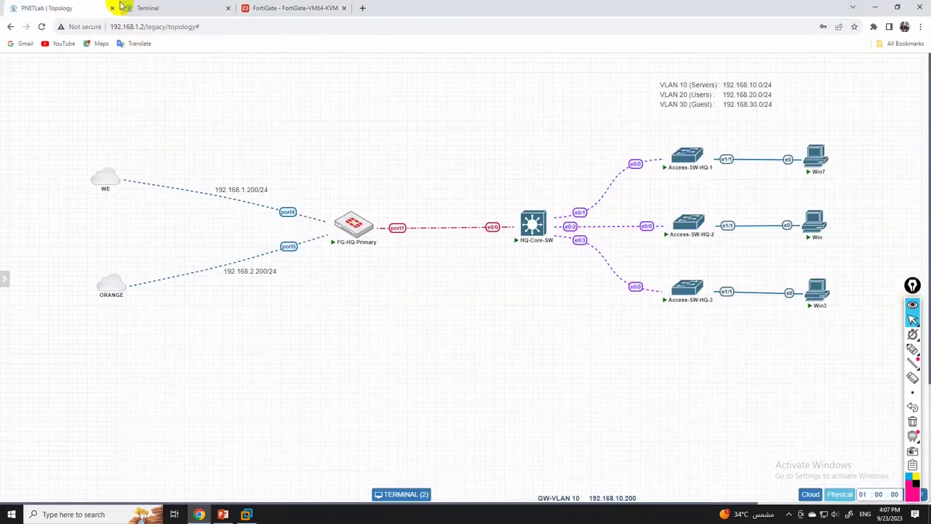
- With the annotation pen, trace the Win PC's path to the firewall and out via port4 toward WE
left_click(911, 335)
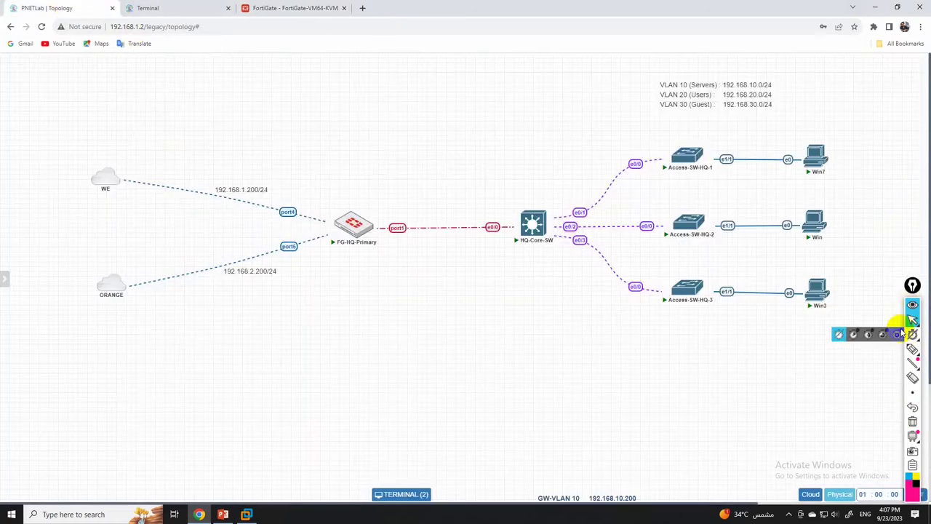
left_click(900, 332)
left_click_drag(839, 218, 800, 235)
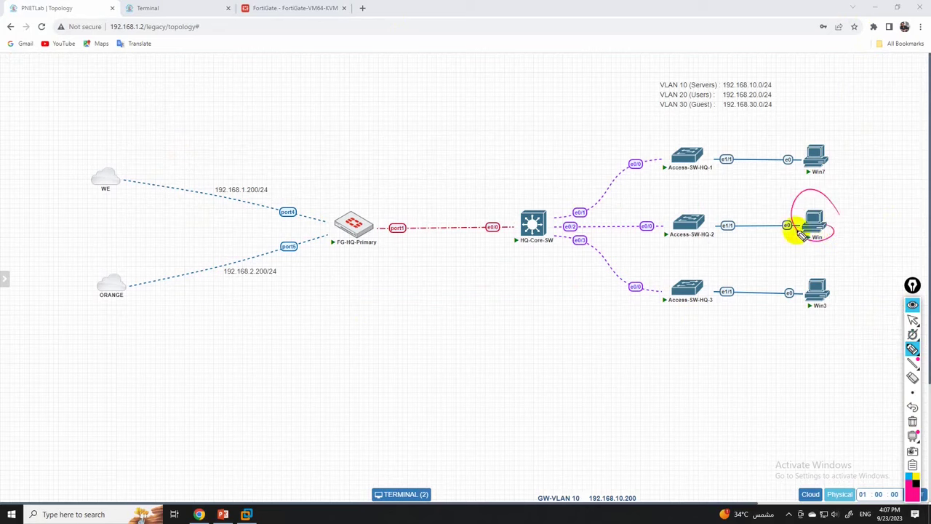
left_click_drag(356, 203, 355, 193)
left_click_drag(371, 141, 370, 146)
mouse_move(799, 224)
left_mouse_down()
mouse_move(500, 216)
mouse_move(293, 192)
mouse_move(301, 179)
left_mouse_up()
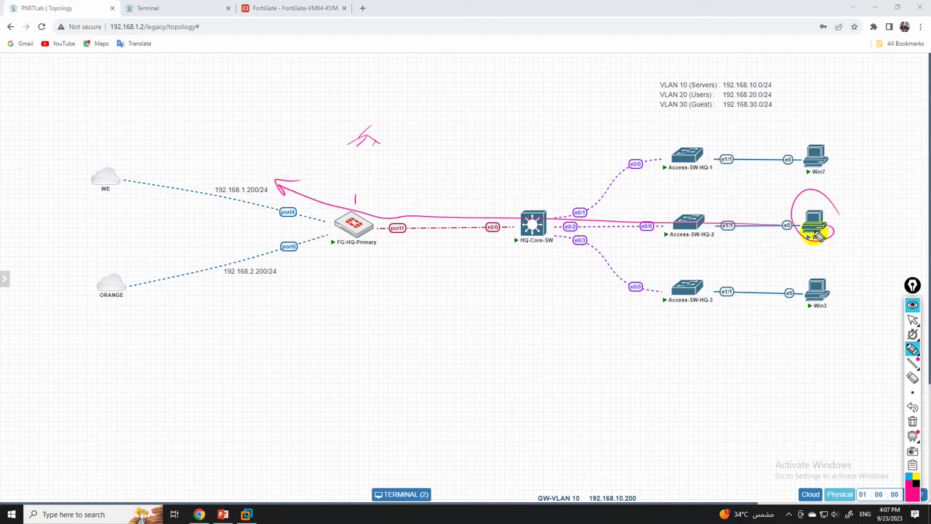
left_click_drag(838, 213, 828, 229)
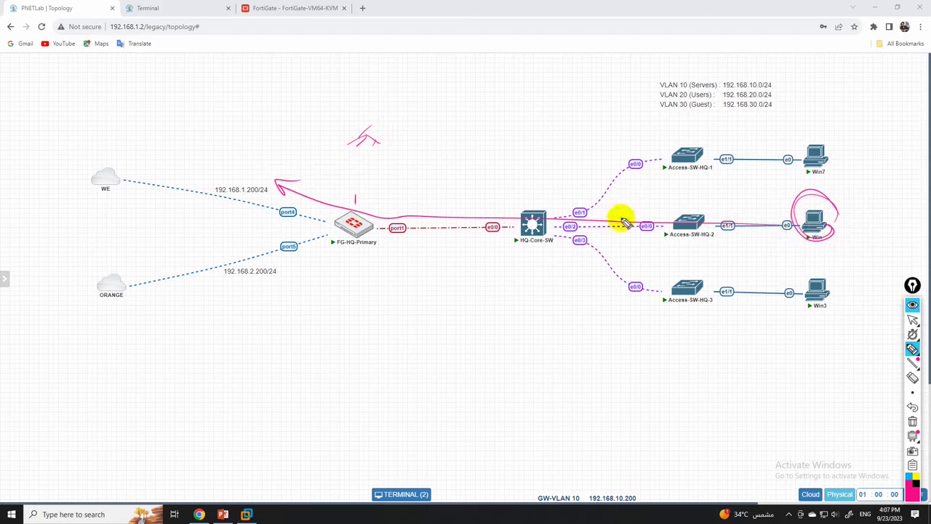
left_click_drag(270, 201, 304, 180)
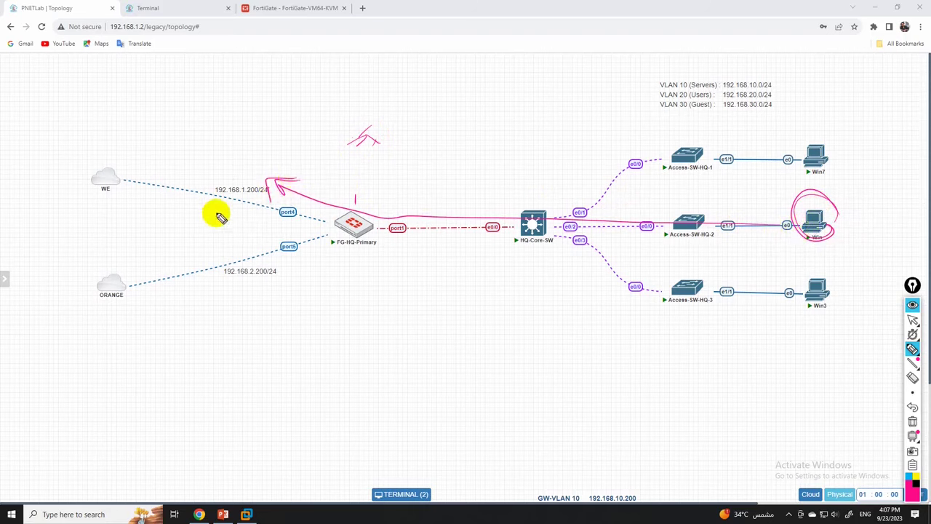
left_click_drag(198, 193, 250, 170)
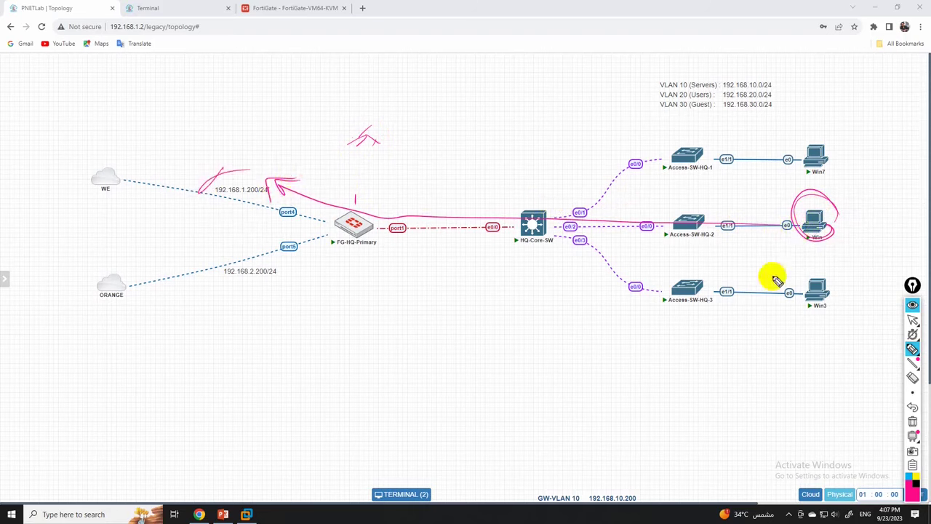
- Trace Win3, Access-SW-HQ-3 and Win7 paths through the firewall toward ORANGE (192.168.2.200/24)
mouse_move(837, 307)
left_mouse_down()
mouse_move(796, 291)
mouse_move(651, 277)
mouse_move(534, 239)
mouse_move(395, 242)
left_mouse_up()
left_click_drag(342, 232, 308, 210)
left_click_drag(349, 243, 308, 252)
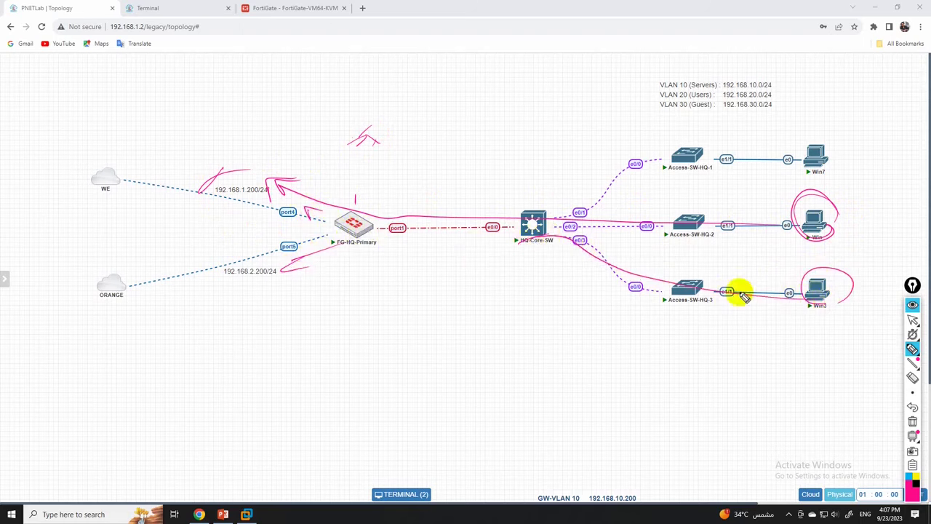
mouse_move(850, 308)
left_mouse_down()
mouse_move(490, 241)
mouse_move(291, 270)
mouse_move(290, 282)
left_mouse_up()
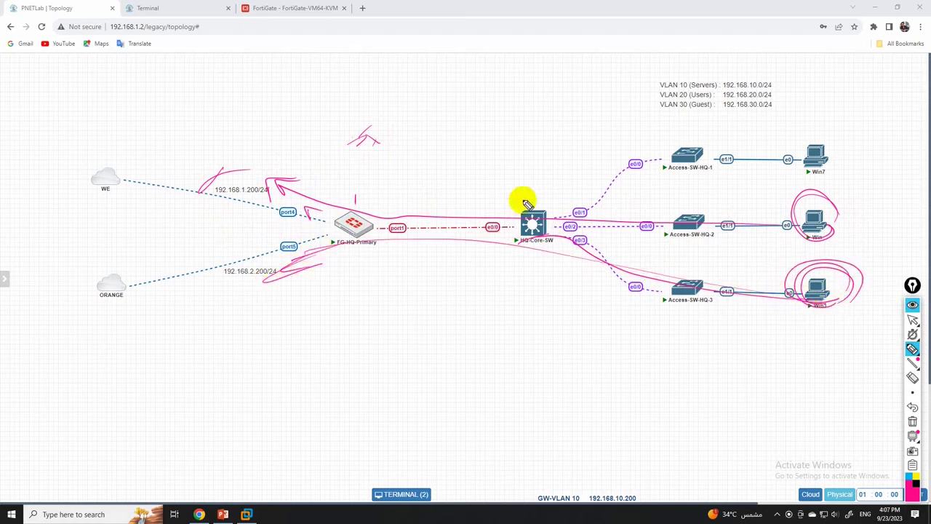
mouse_move(393, 149)
left_mouse_down()
mouse_move(400, 125)
mouse_move(397, 164)
left_mouse_up()
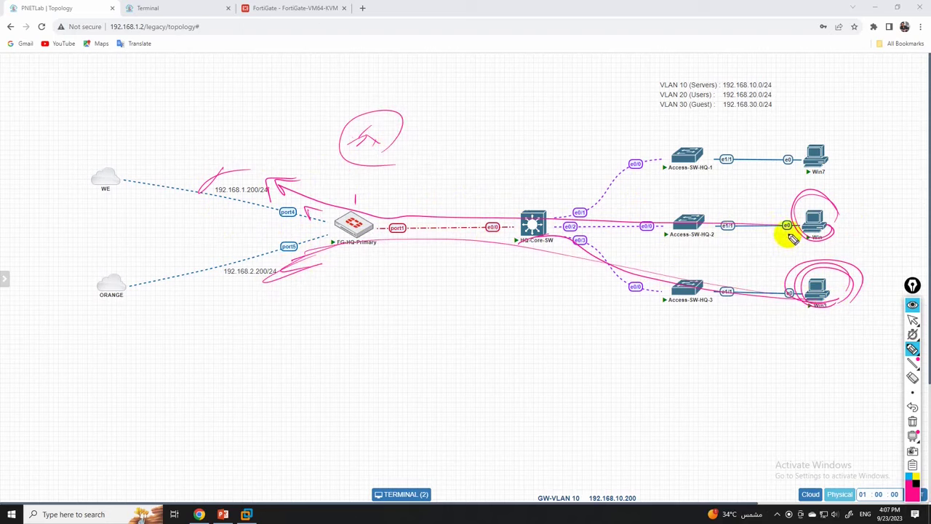
mouse_move(806, 239)
left_mouse_down()
mouse_move(395, 187)
mouse_move(374, 202)
left_mouse_up()
left_click_drag(688, 282, 316, 243)
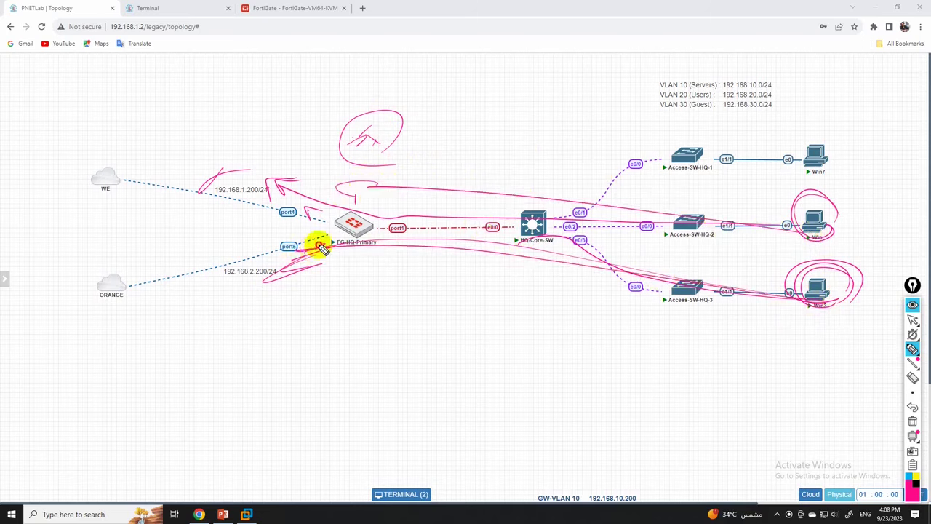
mouse_move(859, 141)
left_mouse_down()
mouse_move(816, 171)
mouse_move(349, 183)
mouse_move(363, 195)
left_mouse_up()
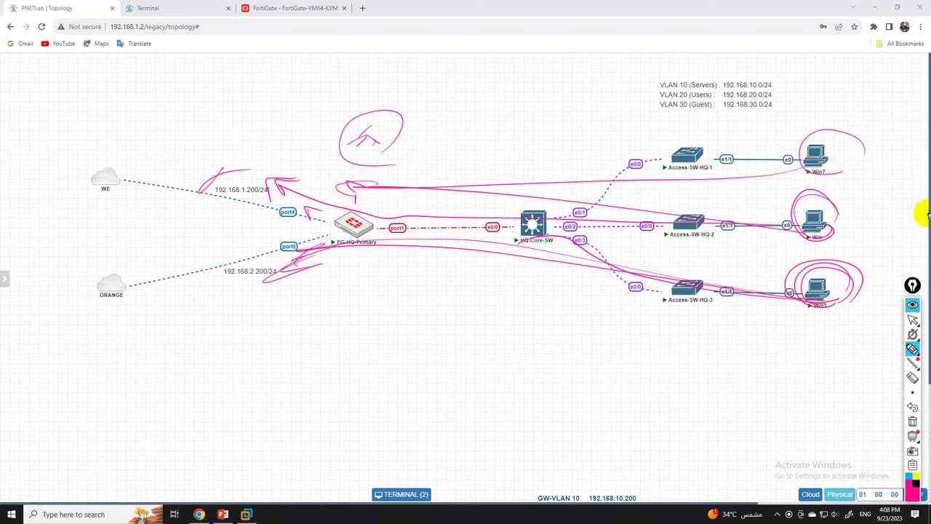
mouse_move(863, 89)
left_mouse_down()
mouse_move(886, 137)
mouse_move(711, 260)
mouse_move(381, 262)
left_mouse_up()
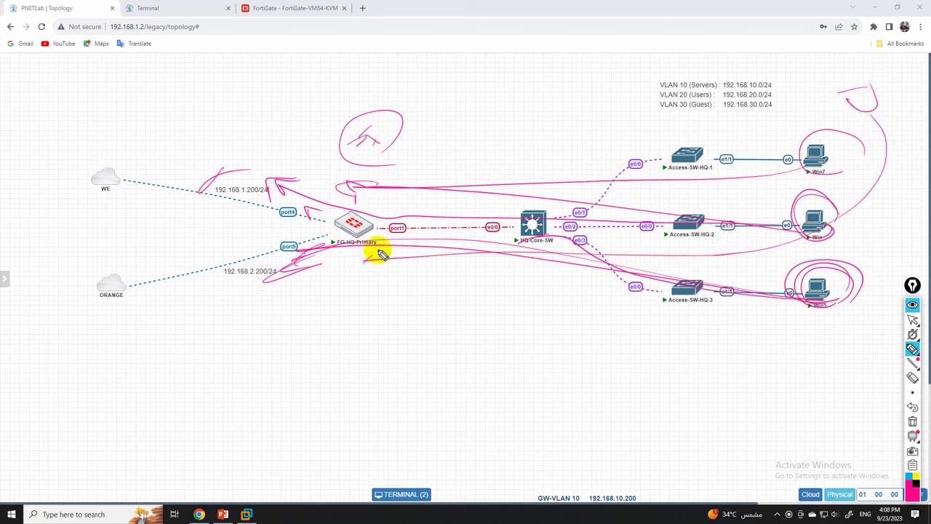
key("Escape")
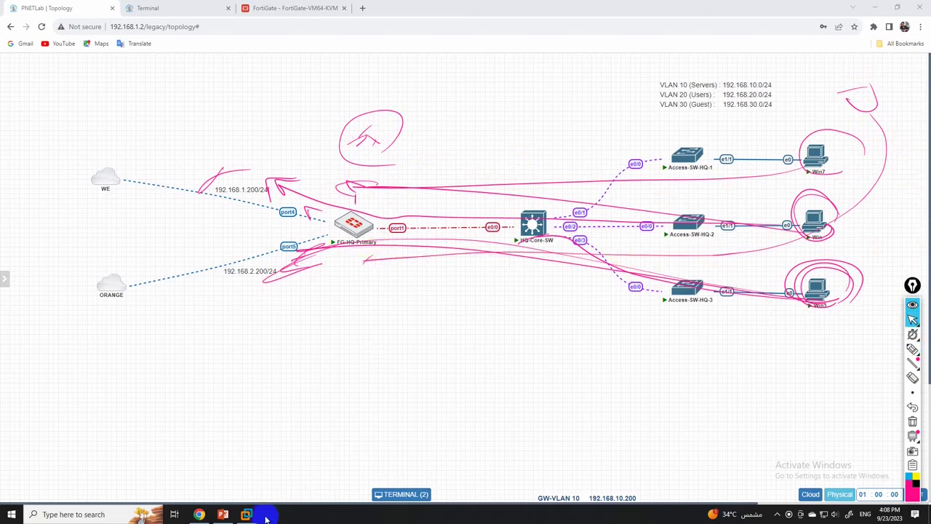
- Glance at the SD-WAN Load Balancing Methods slide, then bring the FortiGate sessions list back
left_click(224, 514)
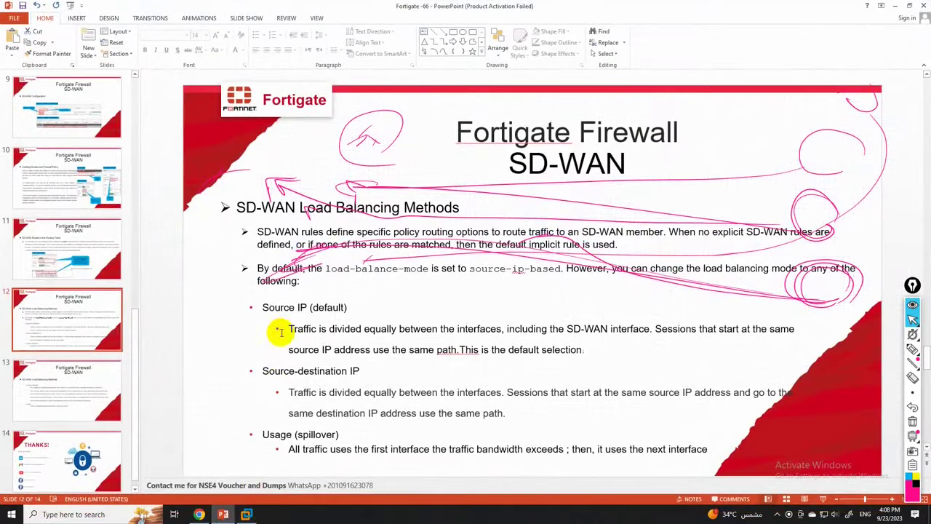
left_click(191, 515)
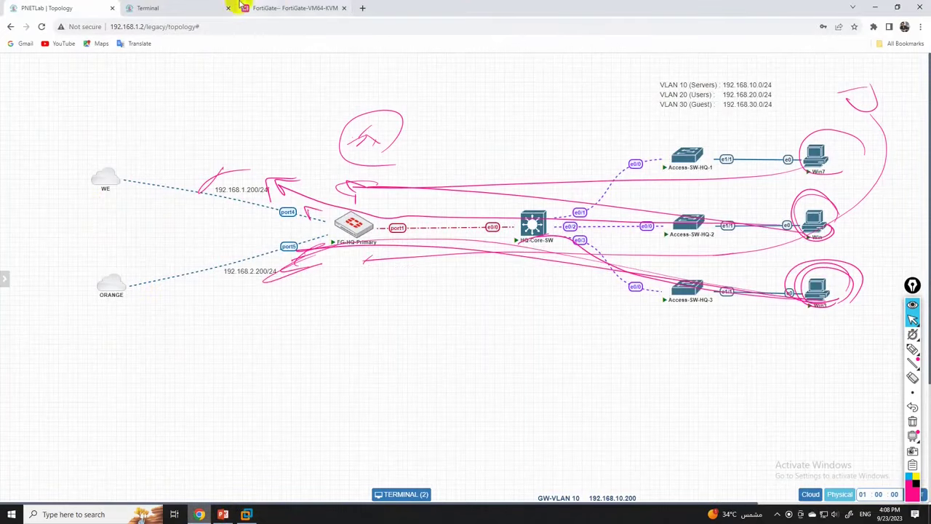
left_click(272, 7)
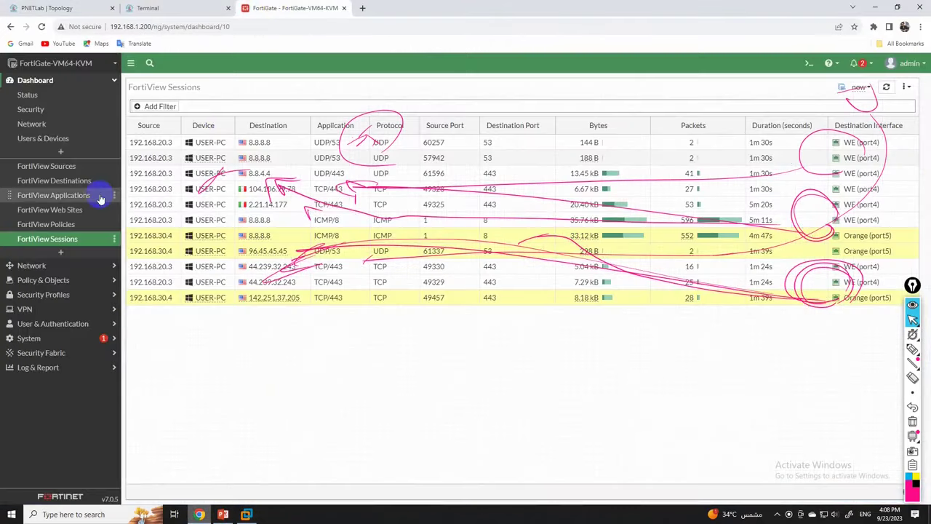
- Open the implicit rule from Network > SD-WAN Rules for editing
left_click(33, 265)
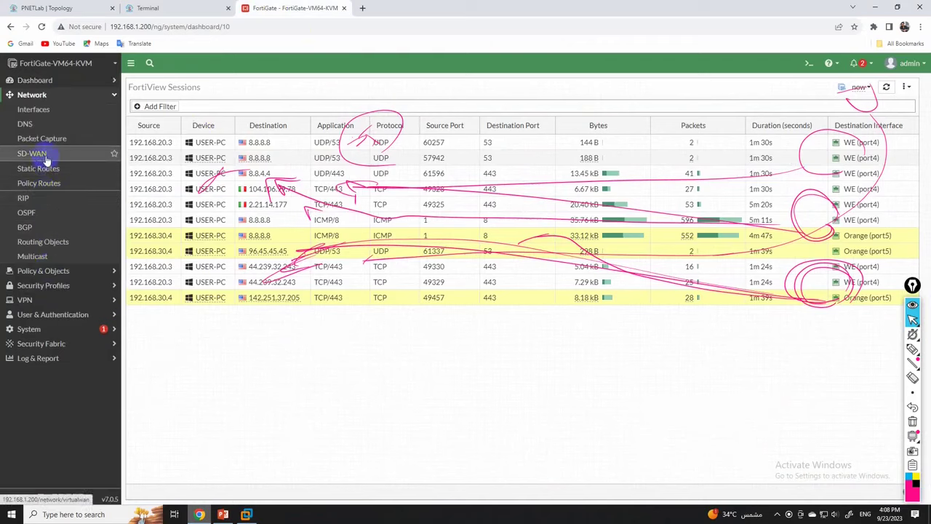
left_click(40, 154)
left_click(226, 80)
double_click(197, 152)
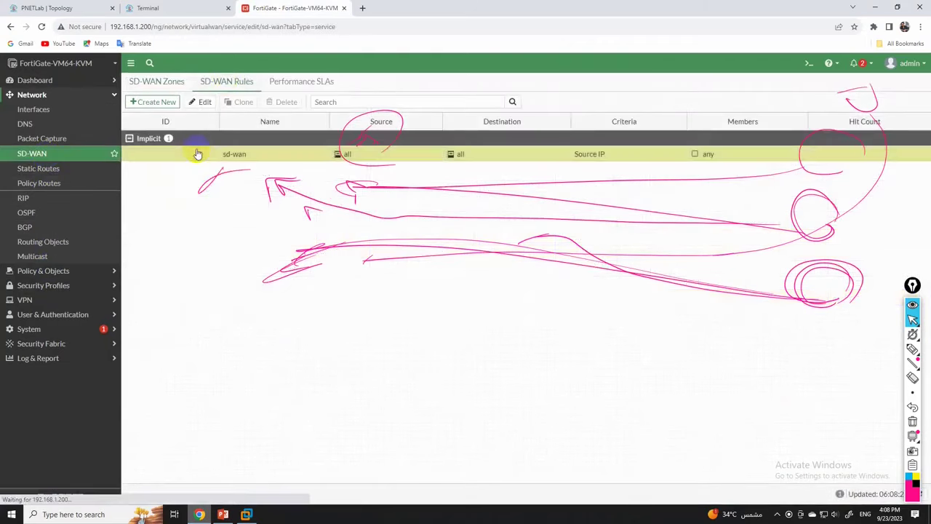
- Clear the annotations, review the load balancing methods slide, and go to the PNETLab topology
left_click(913, 422)
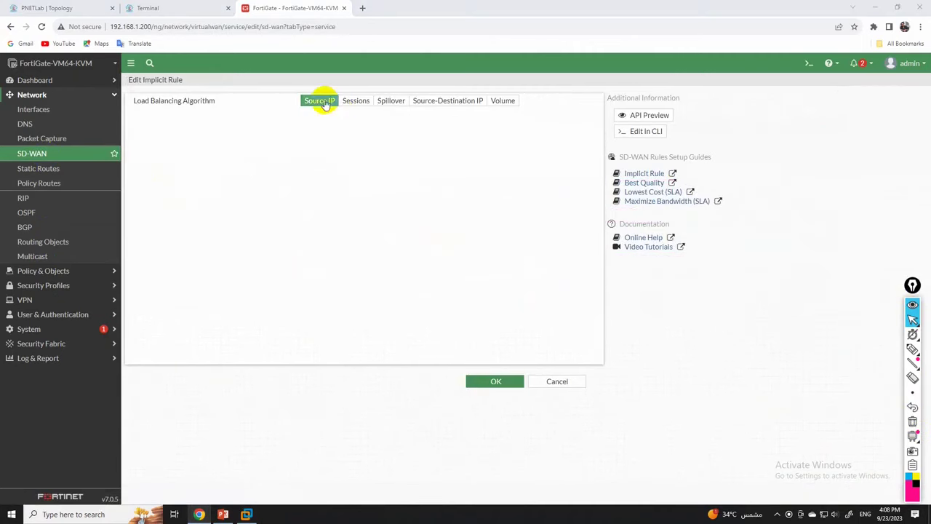
left_click(223, 514)
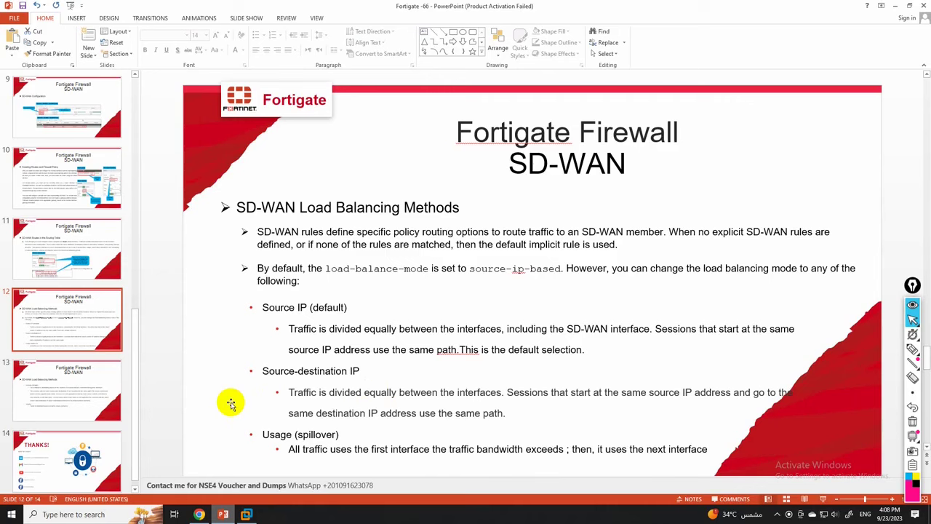
left_click(894, 10)
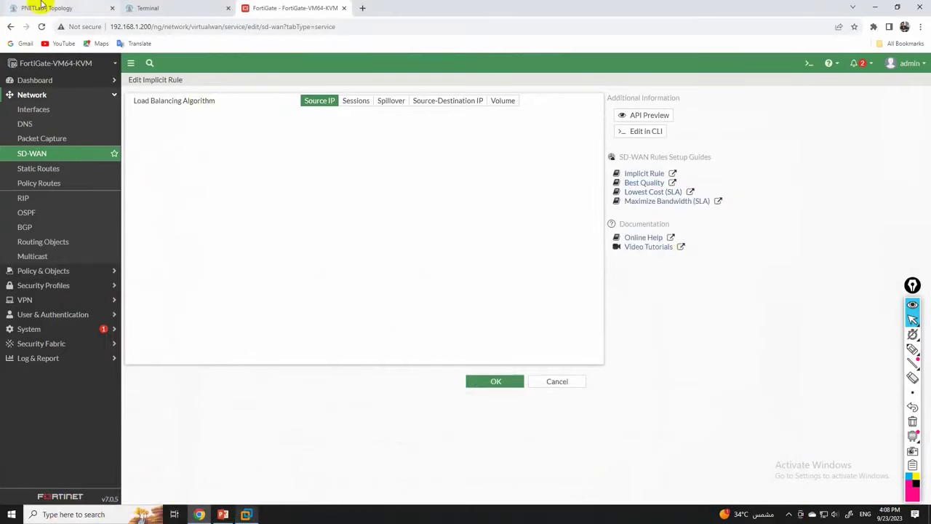
left_click(43, 7)
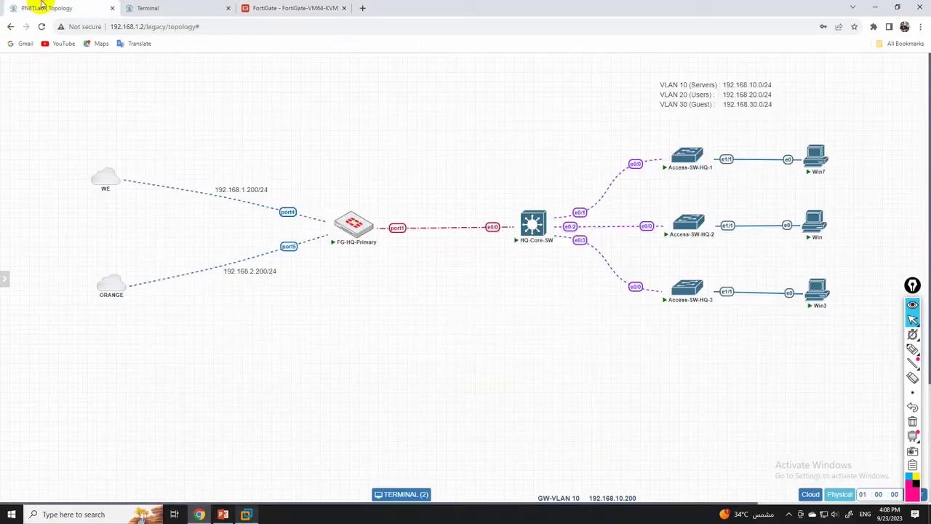
- Mark session counts beside Win and Win3, tracing Win through HQ-Core-SW and FG-HQ-Primary toward ORANGE
left_click(913, 351)
left_click_drag(863, 241, 862, 231)
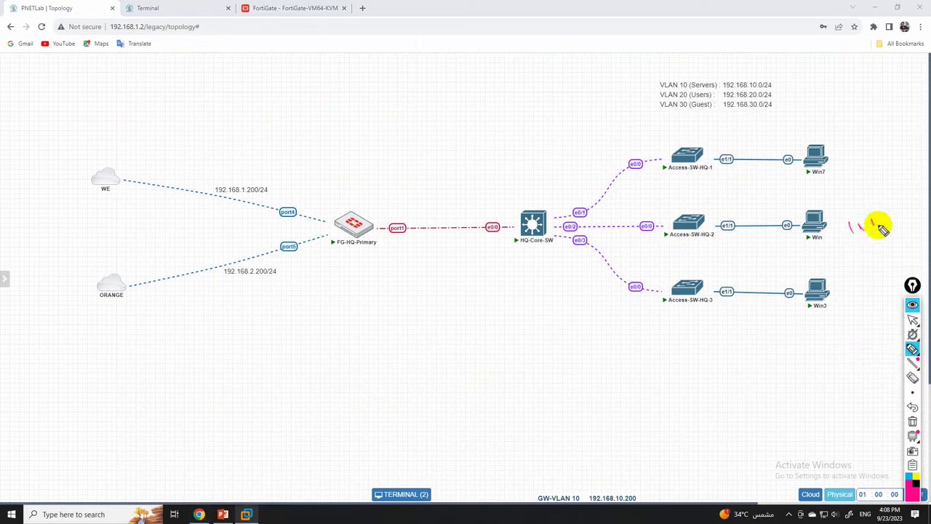
mouse_move(853, 300)
left_mouse_down()
mouse_move(873, 286)
mouse_move(886, 291)
left_mouse_up()
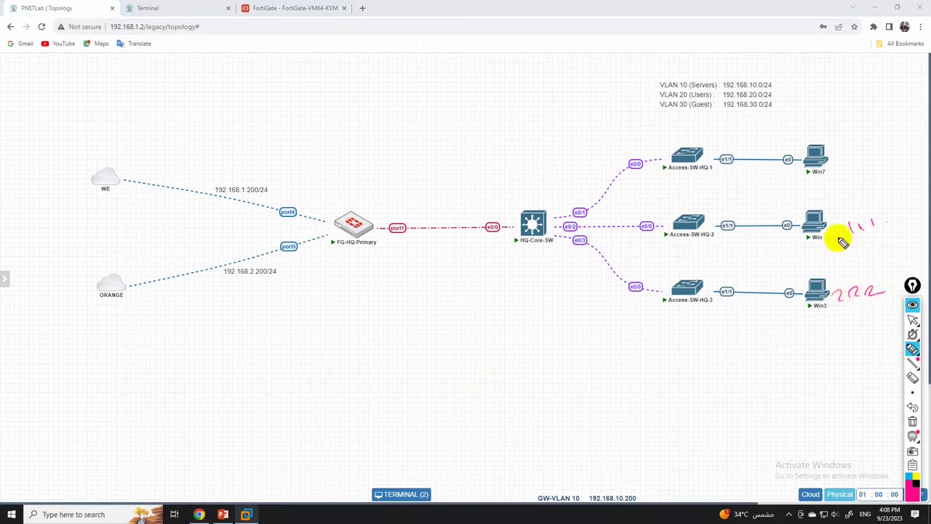
left_click_drag(750, 224, 790, 233)
right_click(771, 230)
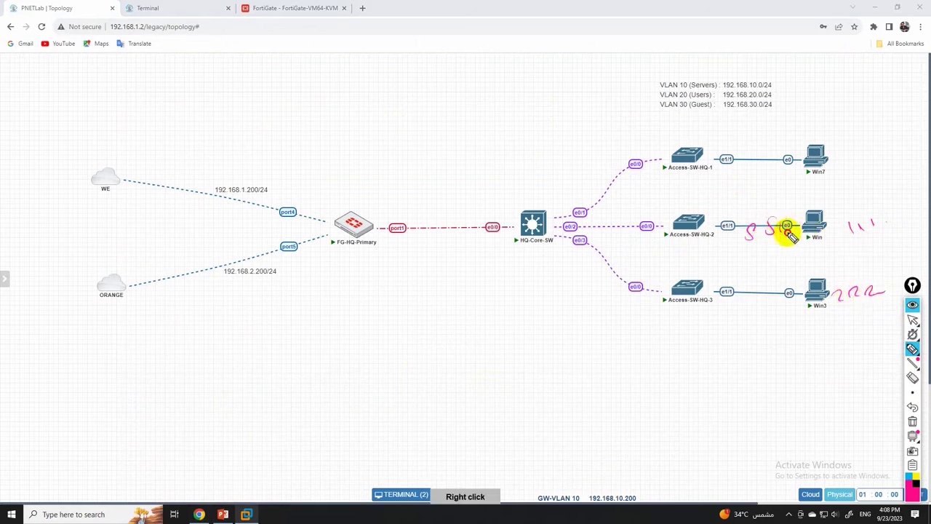
mouse_move(714, 231)
left_mouse_down()
mouse_move(333, 211)
mouse_move(342, 215)
left_mouse_up()
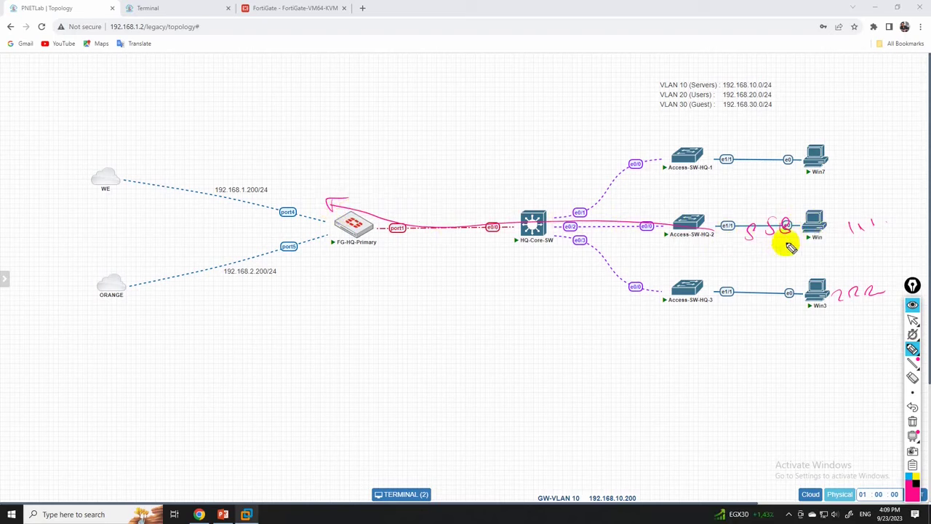
left_click_drag(753, 251, 768, 256)
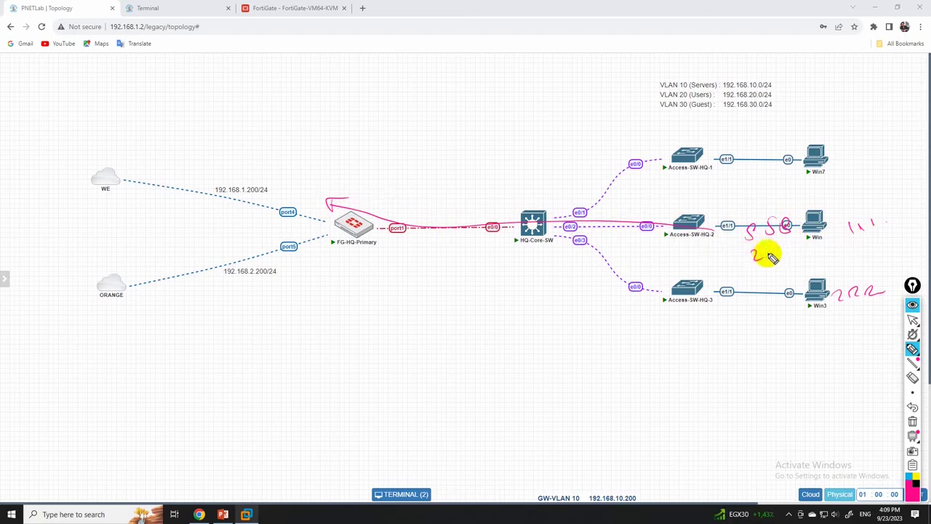
left_click_drag(377, 234, 271, 263)
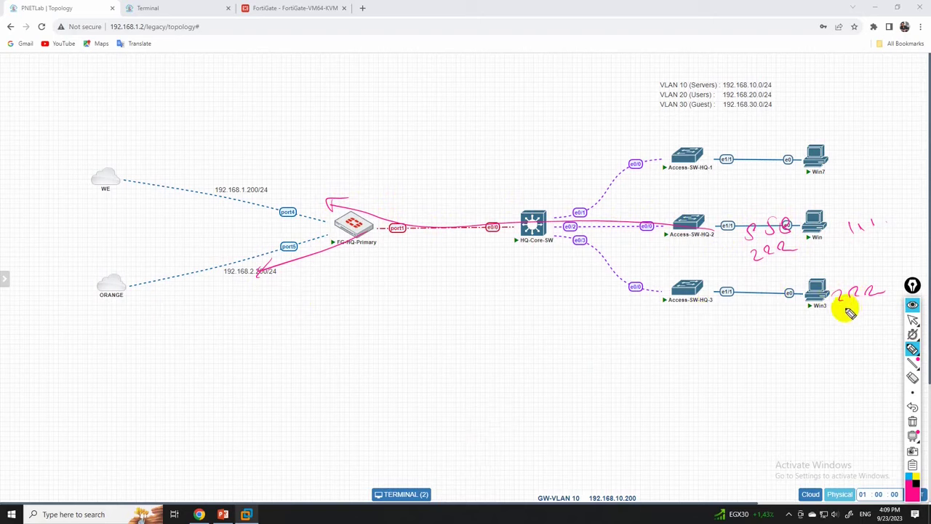
- Erase the old sketch, mark Win and Win3 sessions, and trace both access switches to the core
left_click(912, 421)
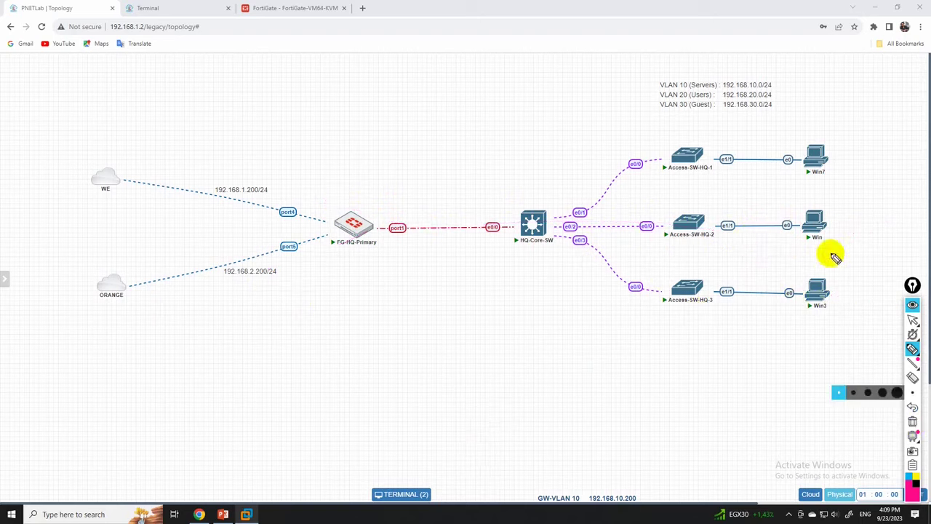
left_click_drag(836, 208, 842, 215)
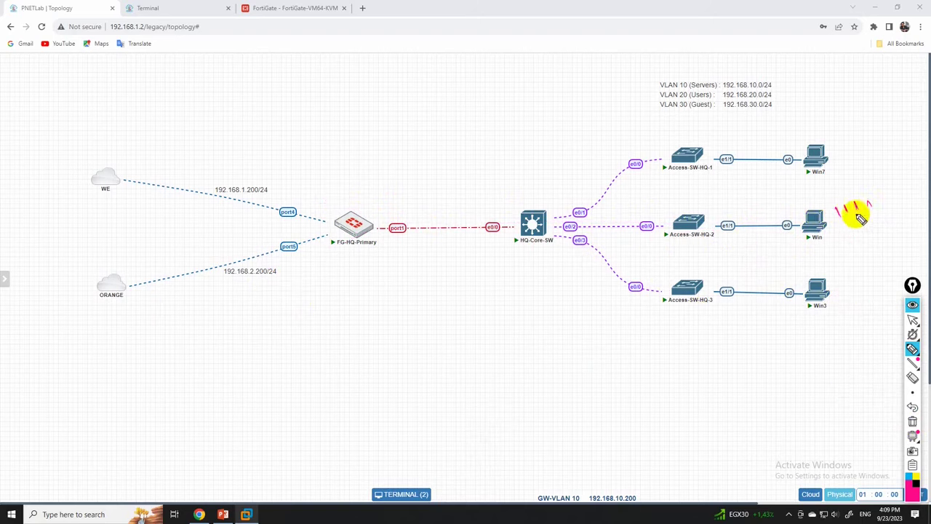
left_click_drag(851, 296, 872, 304)
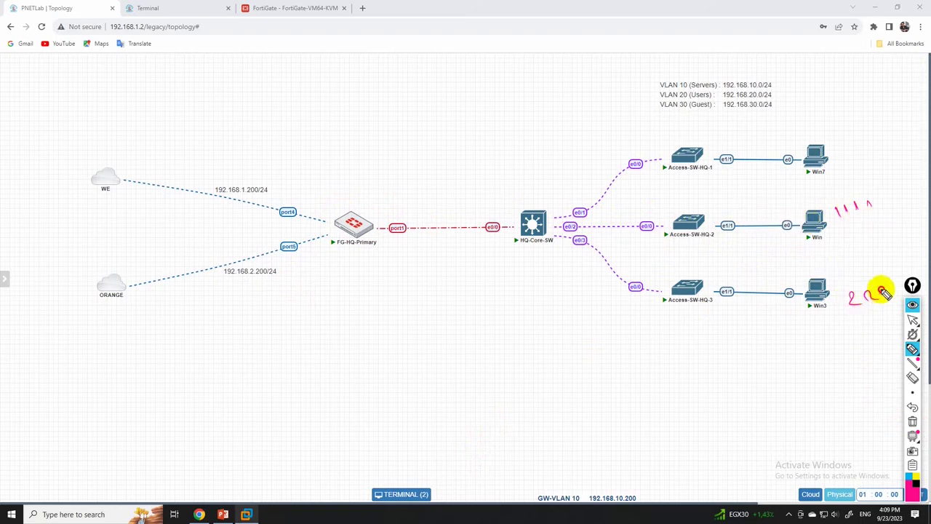
mouse_move(711, 210)
left_mouse_down()
mouse_move(752, 214)
mouse_move(763, 201)
mouse_move(761, 212)
left_mouse_up()
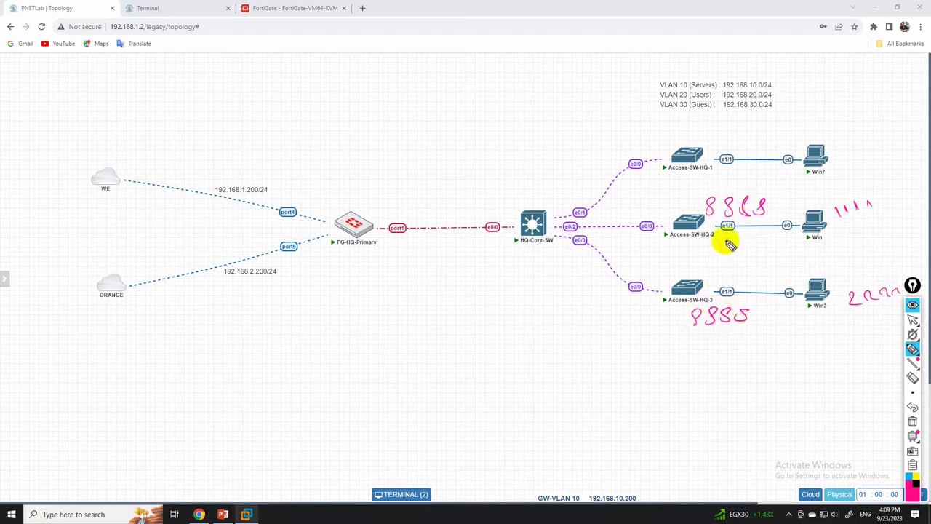
mouse_move(678, 227)
left_mouse_down()
mouse_move(342, 215)
mouse_move(291, 191)
mouse_move(306, 190)
left_mouse_up()
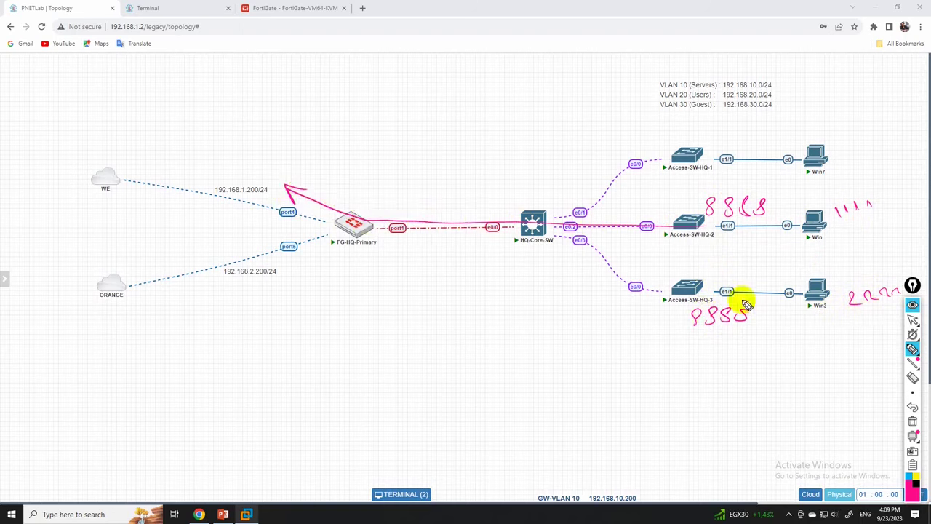
mouse_move(634, 286)
left_mouse_down()
mouse_move(507, 240)
mouse_move(305, 265)
mouse_move(313, 254)
left_mouse_up()
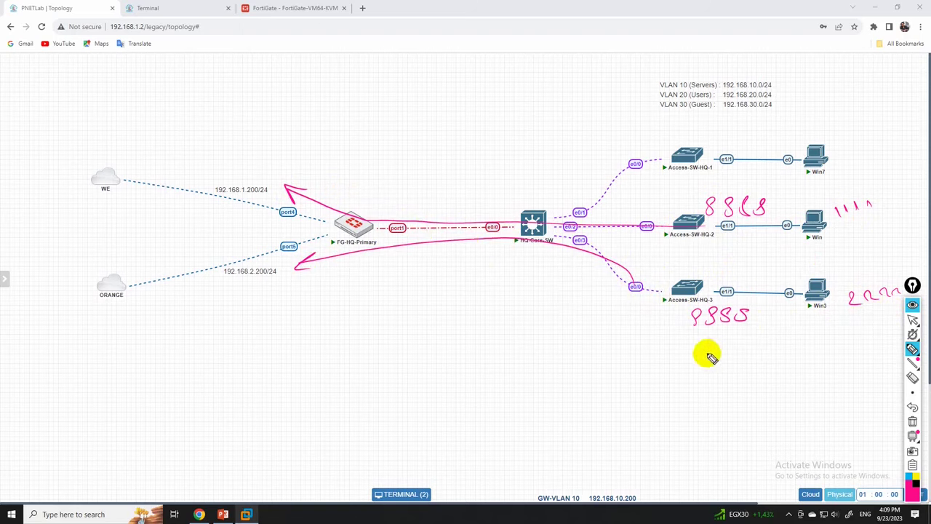
left_click_drag(707, 351, 784, 337)
- Trace Win3 through the core to the firewall, adding notes and a second Access-SW-HQ-2 path
left_click_drag(858, 311, 651, 282)
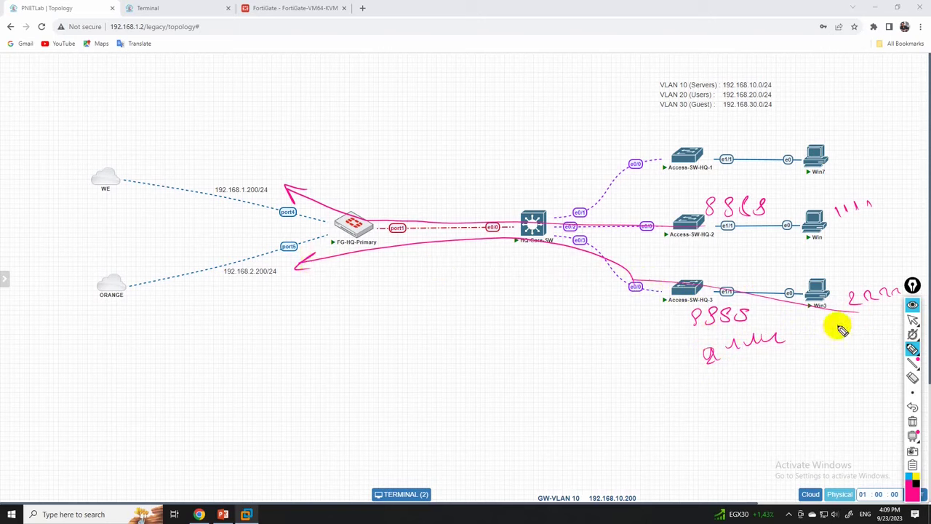
mouse_move(640, 280)
left_mouse_down()
mouse_move(590, 239)
mouse_move(363, 185)
left_mouse_up()
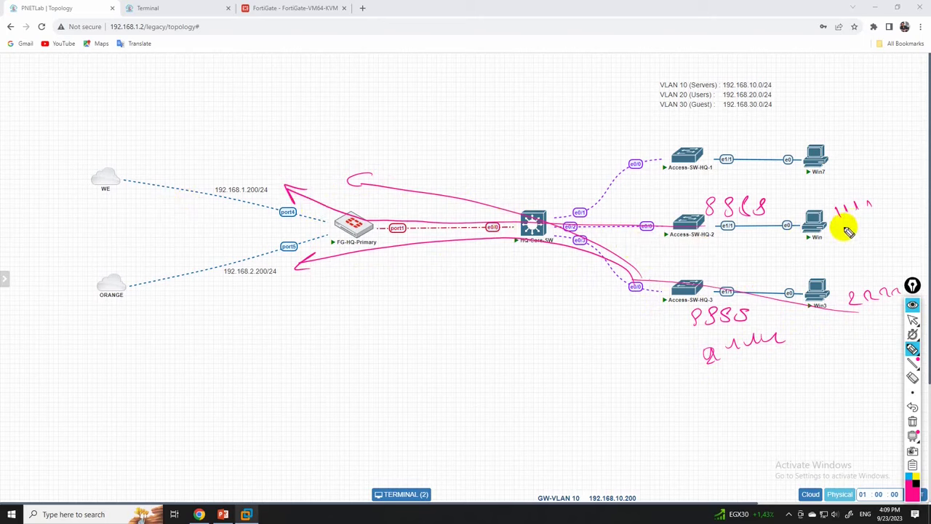
left_click_drag(860, 206, 858, 216)
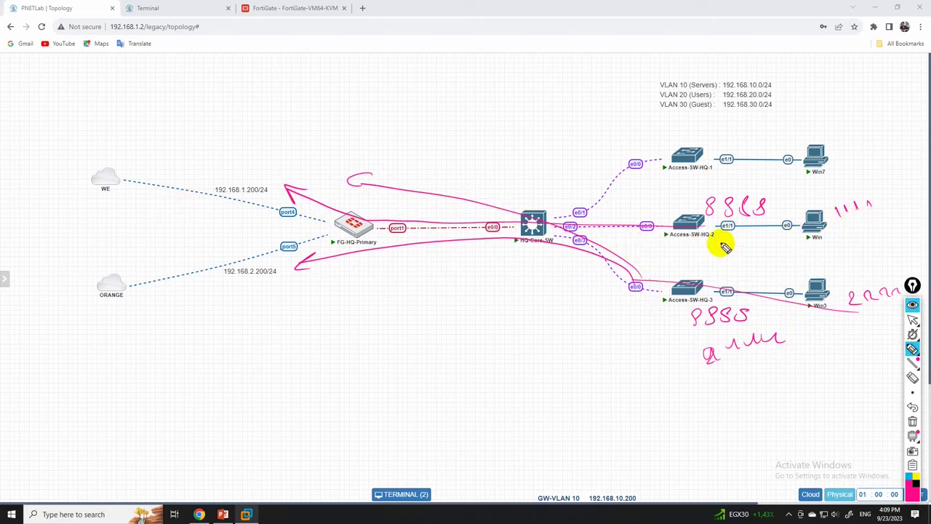
left_click_drag(746, 252, 784, 240)
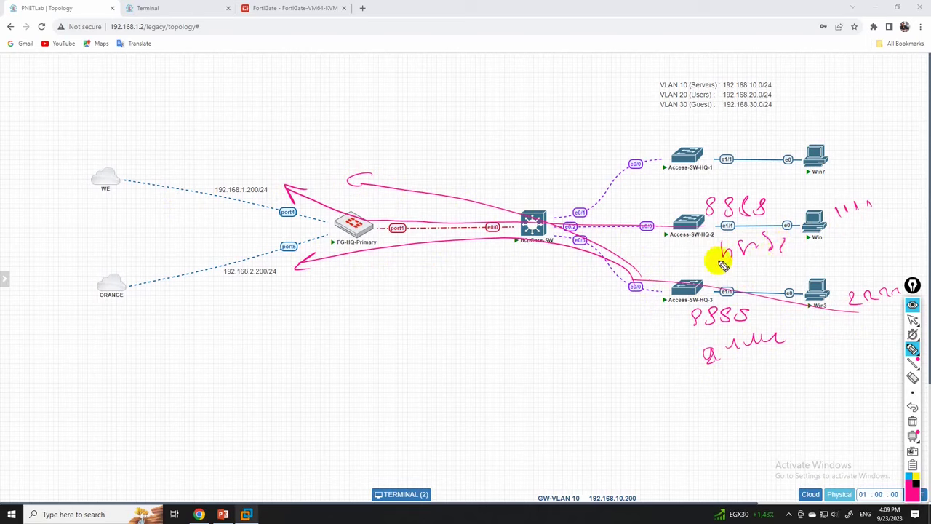
left_click_drag(429, 207, 351, 204)
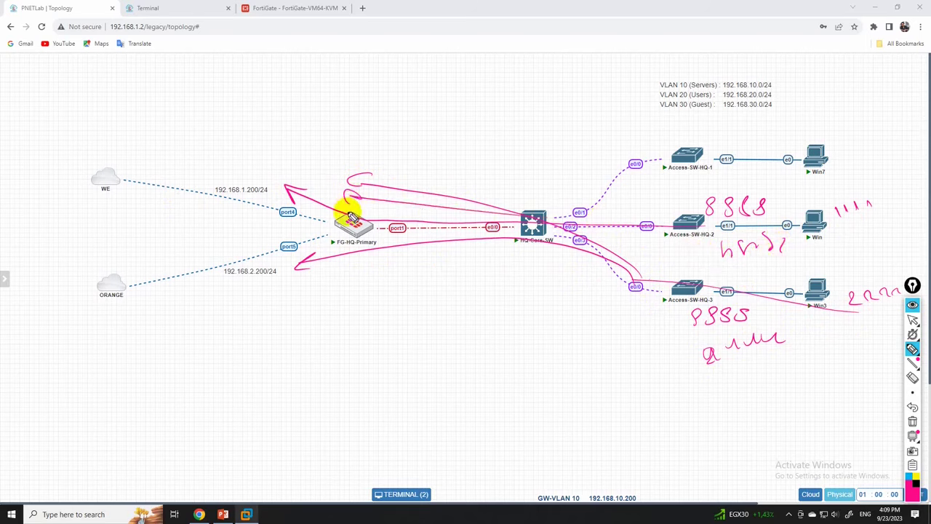
left_click_drag(668, 234, 333, 260)
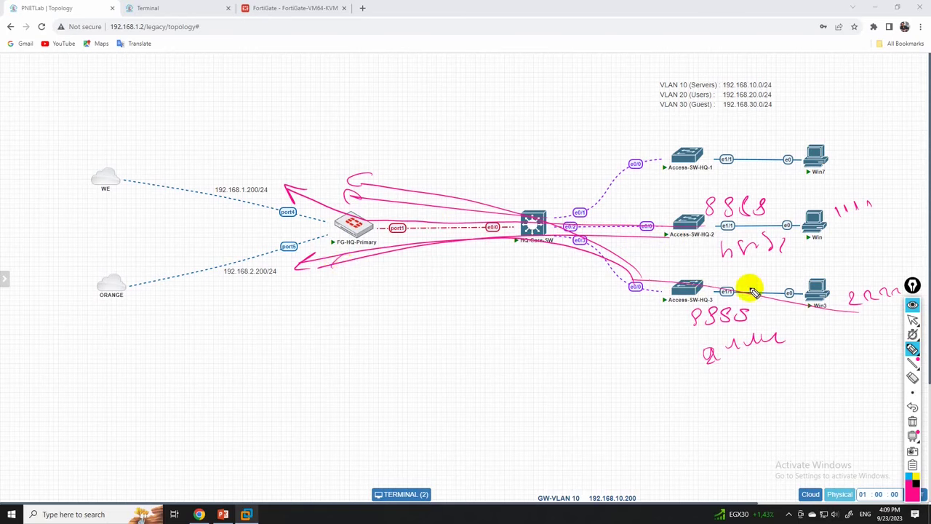
- Clear all topology sketches and review the SD-WAN Load Balancing Methods slide
left_click(912, 421)
left_click(224, 514)
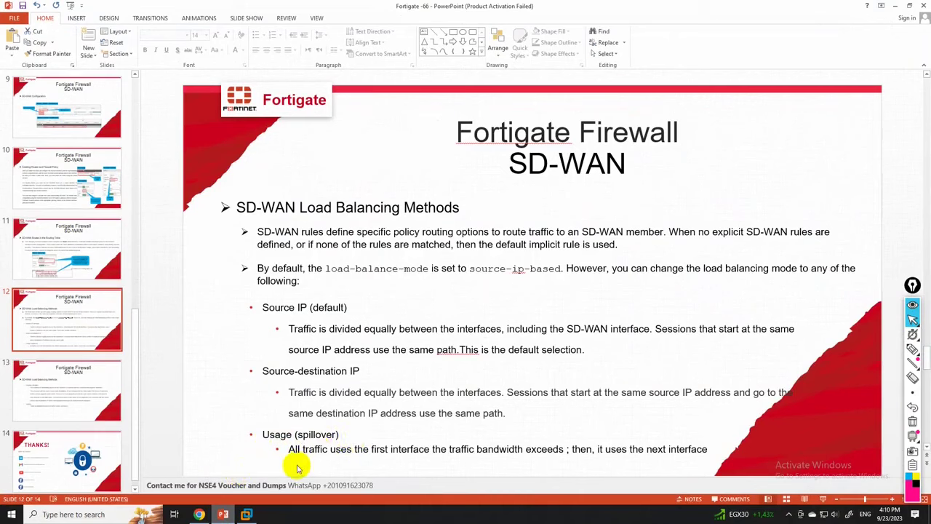
left_click(897, 6)
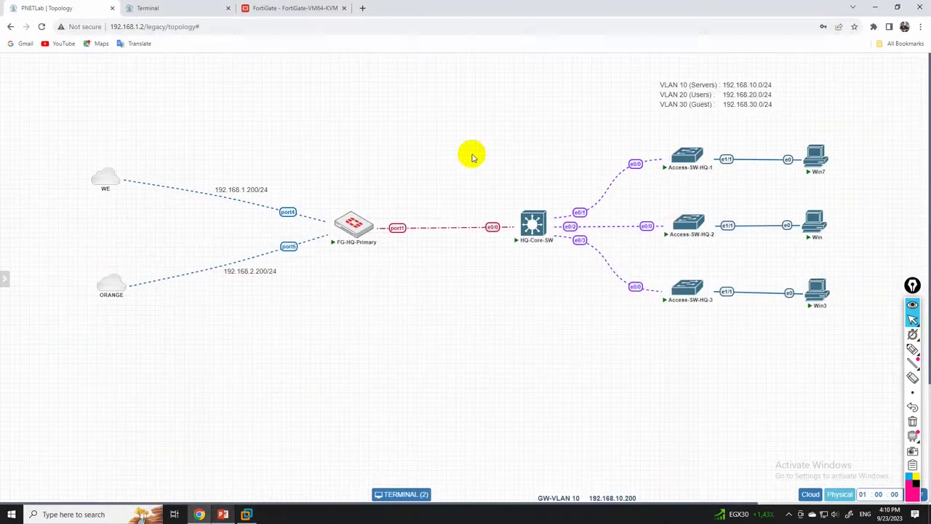
left_click(912, 349)
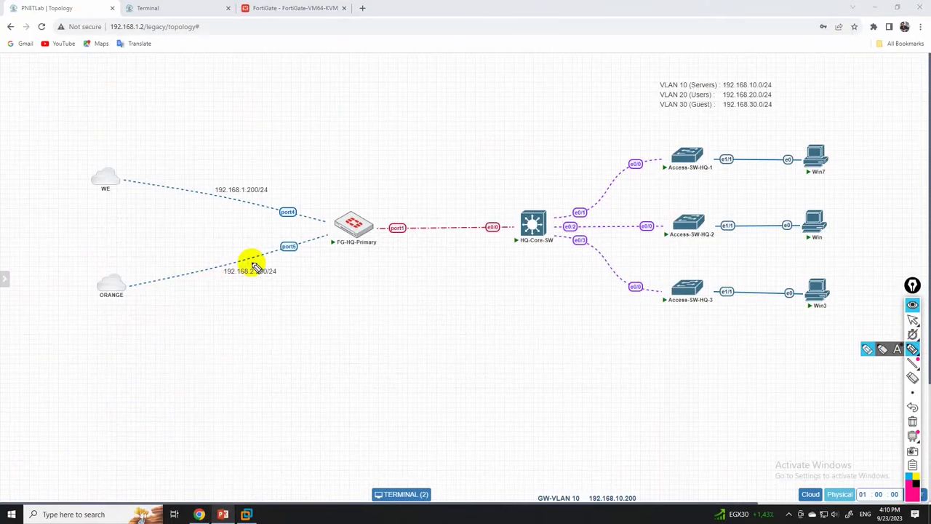
mouse_move(110, 131)
left_mouse_down()
mouse_move(129, 140)
mouse_move(174, 122)
left_mouse_up()
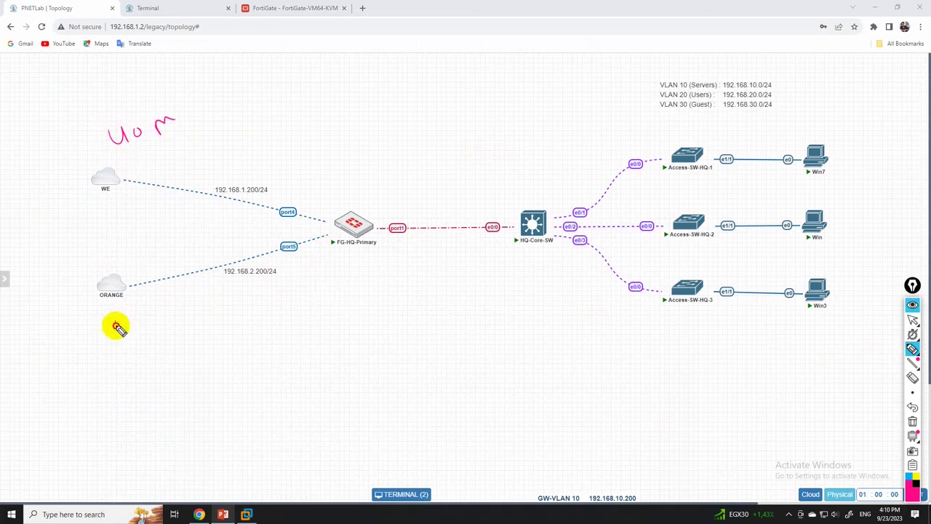
left_click_drag(139, 326, 140, 324)
left_click_drag(151, 314, 168, 309)
left_click_drag(379, 218, 380, 193)
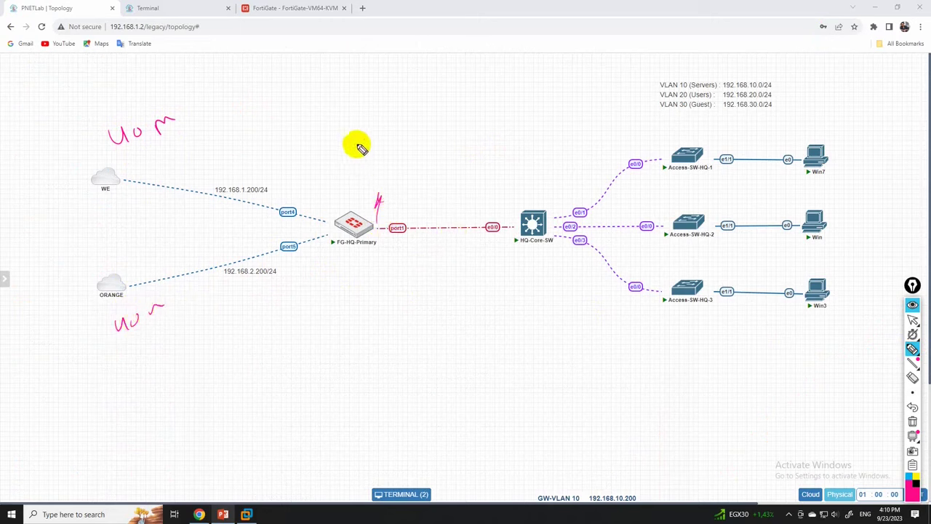
left_click_drag(378, 142, 377, 143)
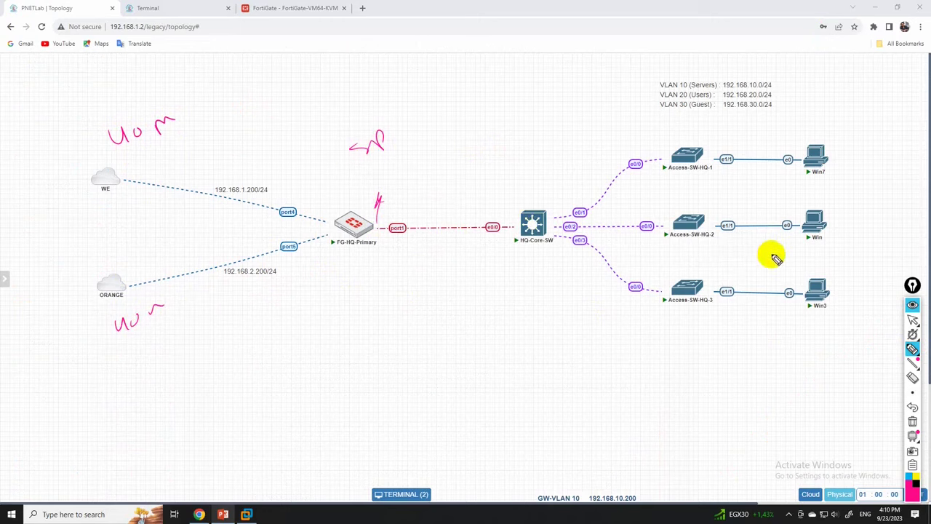
mouse_move(840, 218)
left_mouse_down()
mouse_move(611, 183)
mouse_move(242, 145)
left_mouse_up()
mouse_move(832, 291)
left_mouse_down()
mouse_move(795, 291)
mouse_move(568, 155)
mouse_move(325, 148)
left_mouse_up()
mouse_move(836, 288)
left_mouse_down()
mouse_move(846, 293)
mouse_move(363, 131)
mouse_move(331, 145)
left_mouse_up()
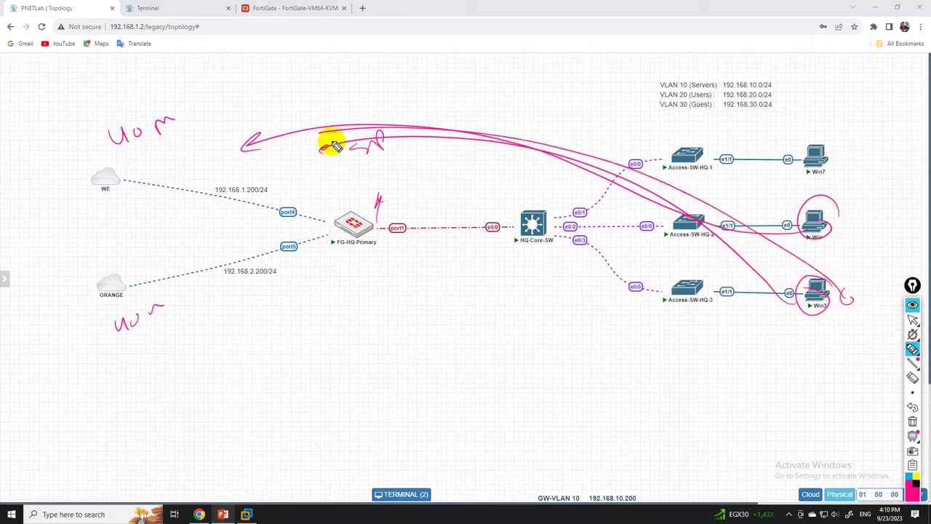
mouse_move(138, 166)
left_mouse_down()
mouse_move(179, 144)
mouse_move(214, 152)
mouse_move(209, 164)
mouse_move(148, 159)
left_mouse_up()
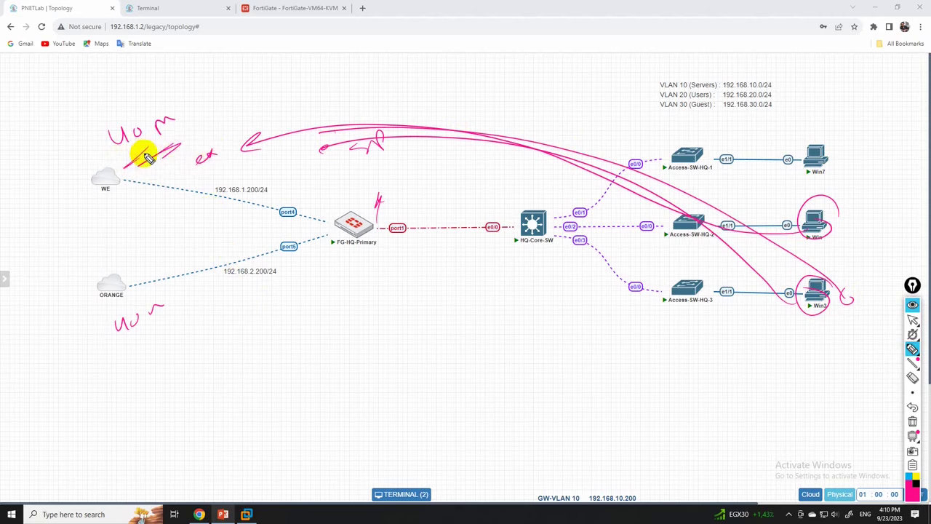
mouse_move(849, 194)
left_mouse_down()
mouse_move(840, 146)
mouse_move(831, 167)
mouse_move(795, 175)
mouse_move(398, 216)
mouse_move(233, 283)
mouse_move(230, 304)
left_mouse_up()
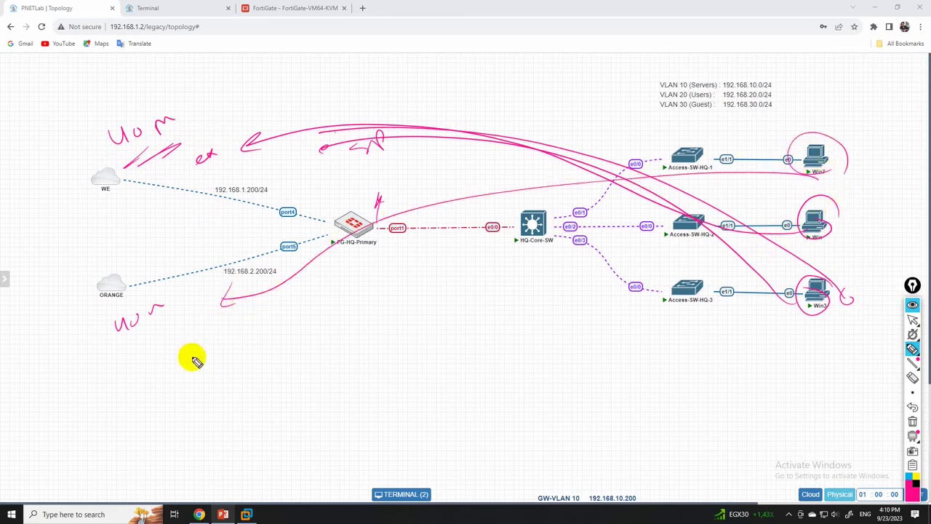
- Switch the implicit rule's load balancing algorithm from Source IP to Spillover
left_click(274, 8)
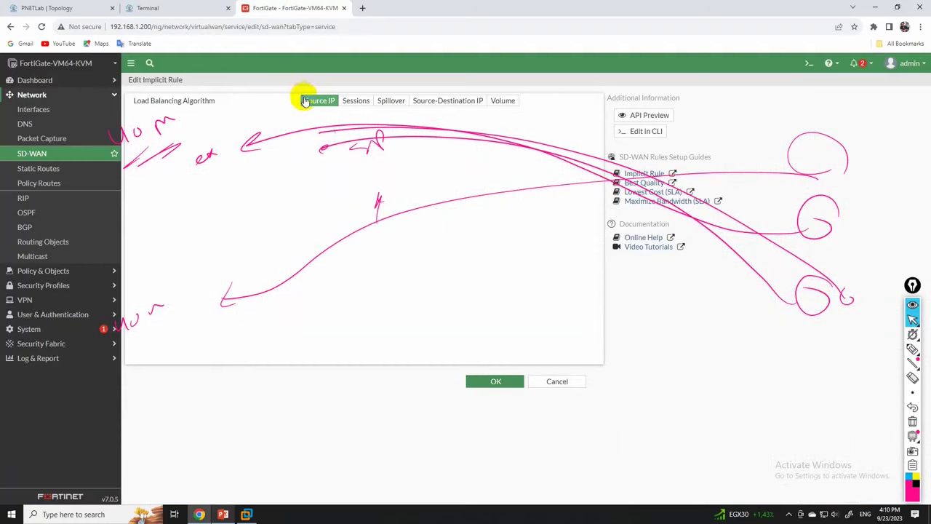
left_click(447, 101)
left_click(403, 101)
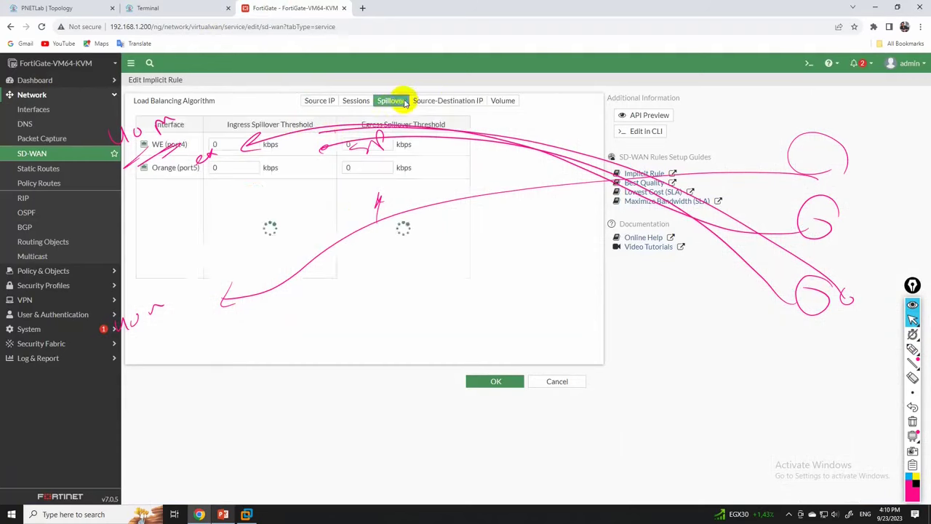
left_click(912, 421)
- Set ingress spillover thresholds to 40000 kbps on WE (port4) and 10000 kbps on Orange (port5)
double_click(233, 143)
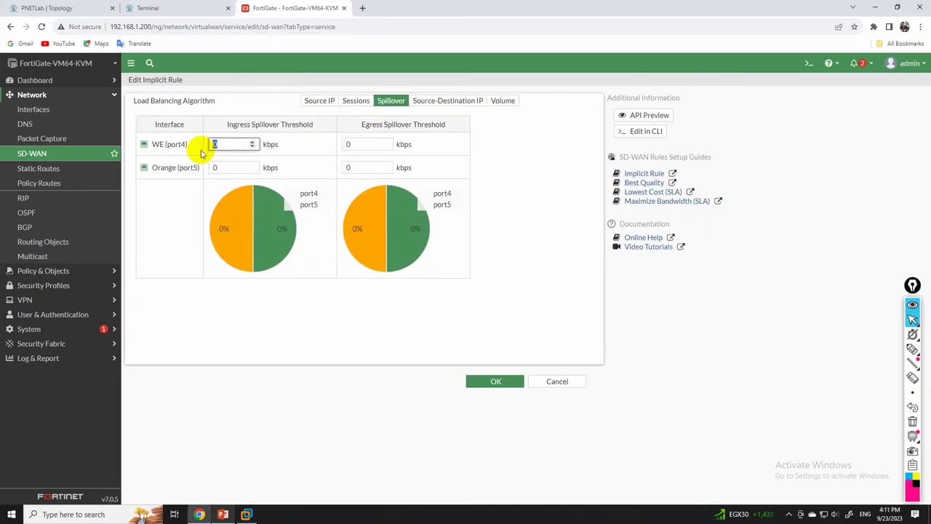
type("40000")
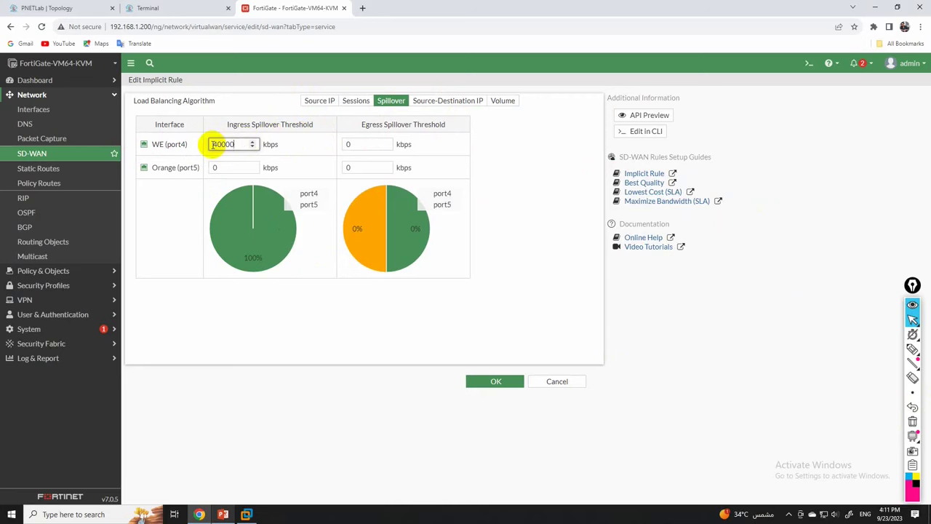
left_click_drag(391, 144, 341, 144)
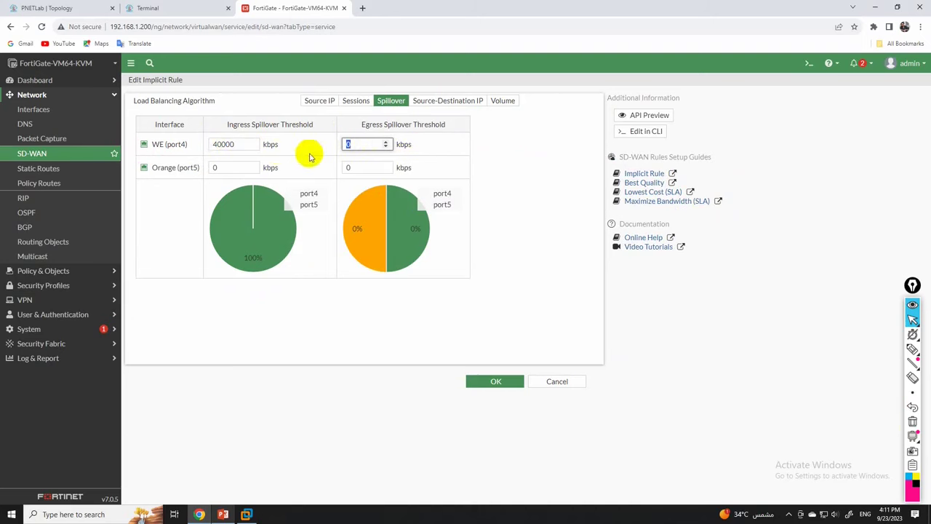
double_click(223, 167)
type("100")
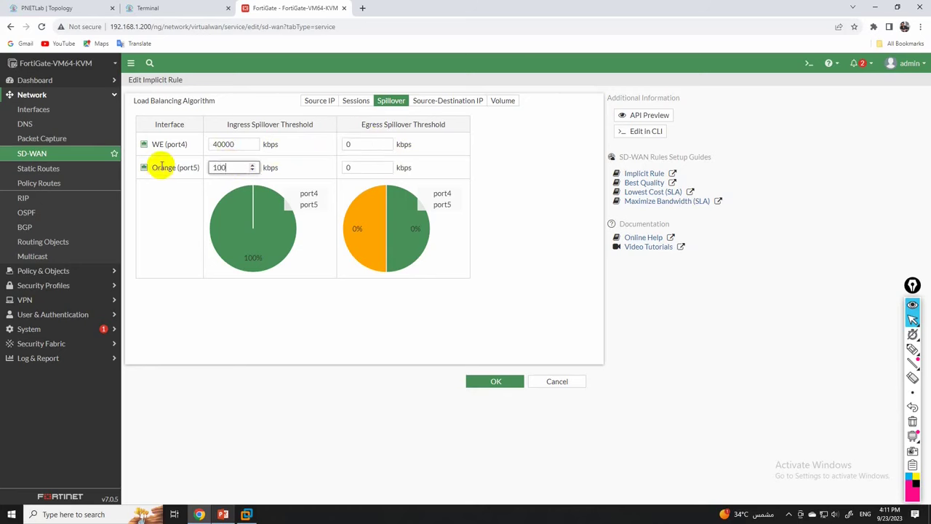
type("00")
left_click(366, 329)
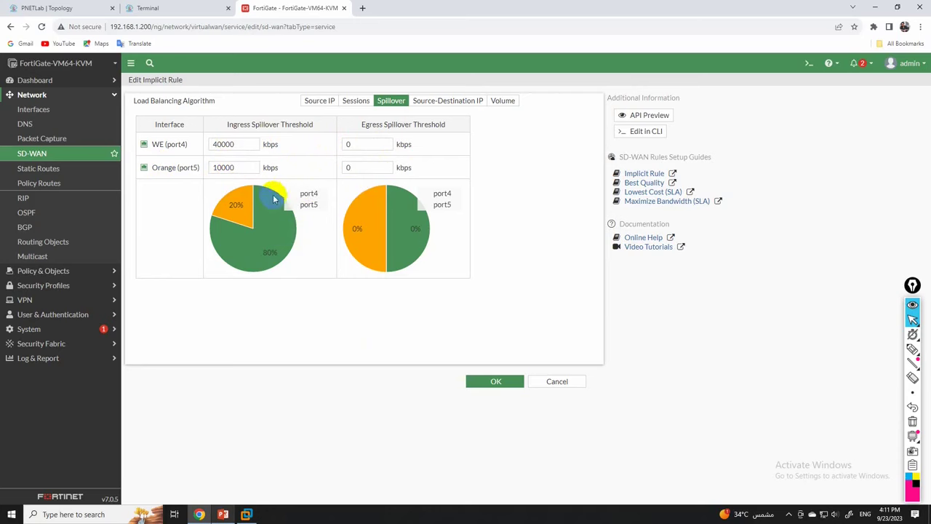
left_click(913, 349)
mouse_move(182, 146)
left_mouse_down()
mouse_move(167, 139)
mouse_move(242, 146)
left_mouse_up()
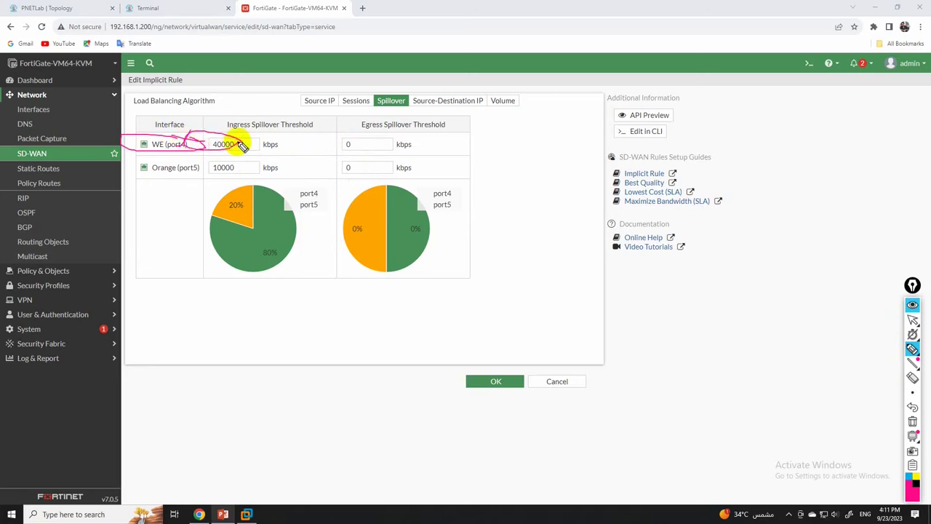
mouse_move(182, 172)
left_mouse_down()
mouse_move(192, 214)
mouse_move(201, 216)
left_mouse_up()
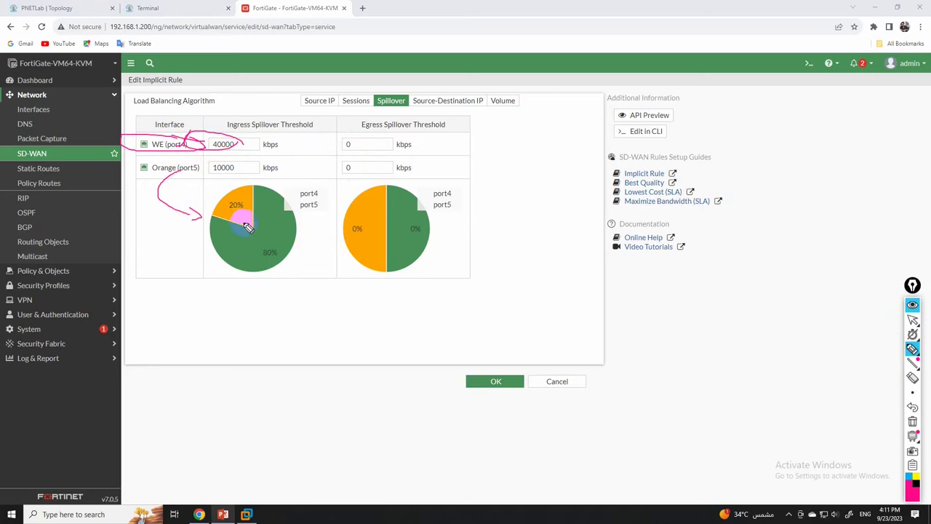
left_click(199, 515)
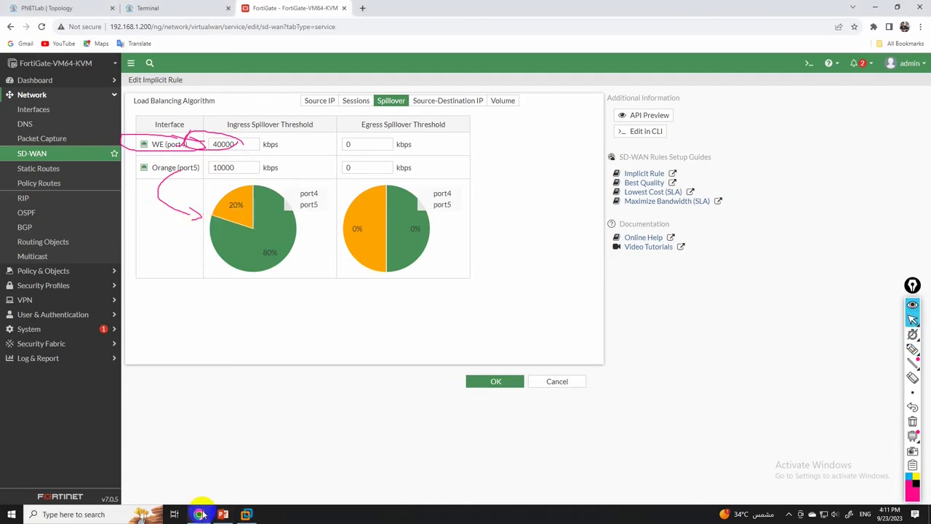
left_click(223, 514)
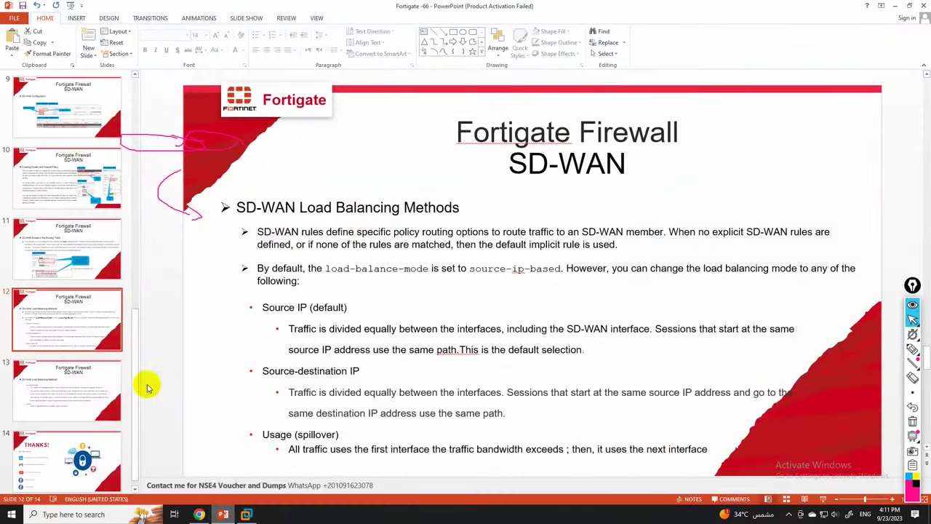
- Show PowerPoint slide 13 on load-balancing methods and clear its ink marks
left_click(98, 397)
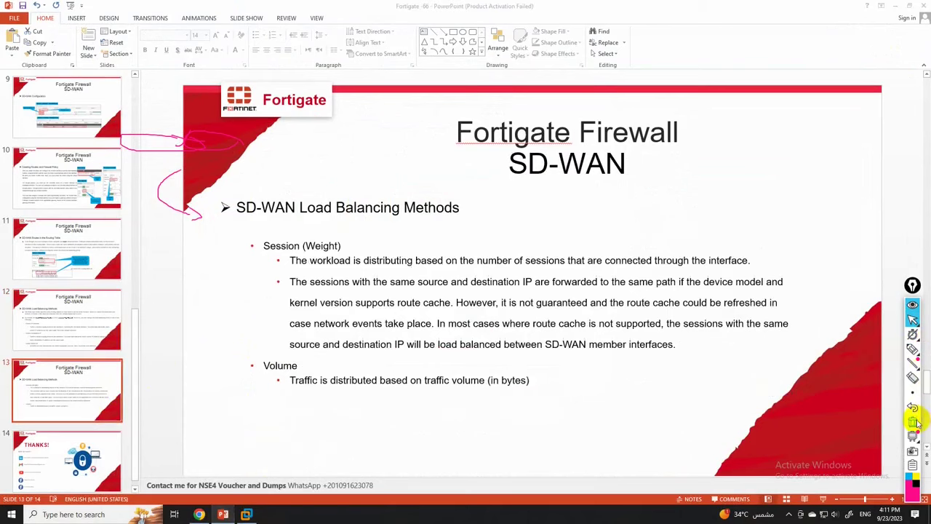
left_click(913, 352)
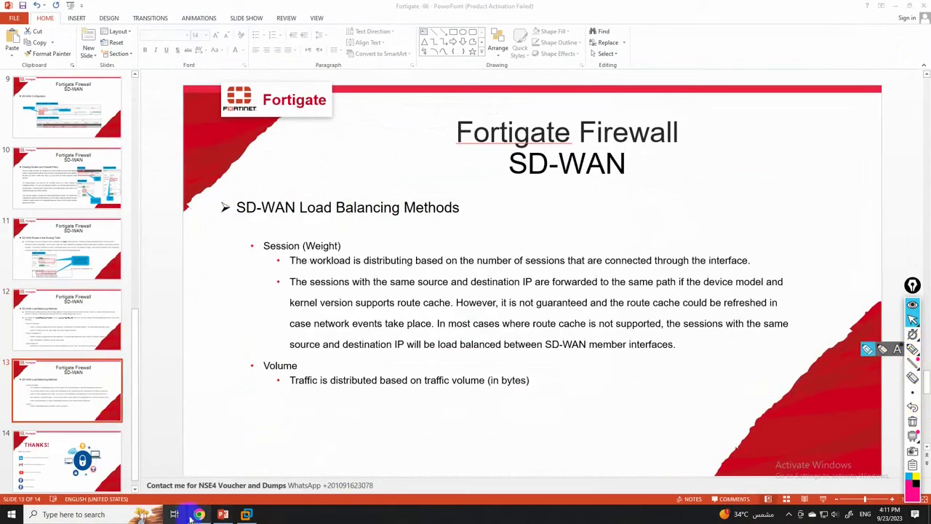
left_click(199, 514)
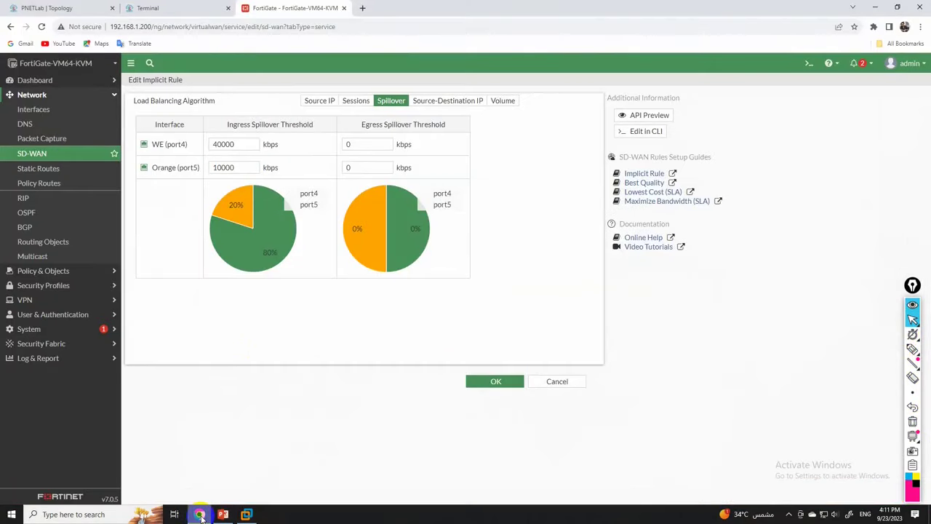
left_click(200, 515)
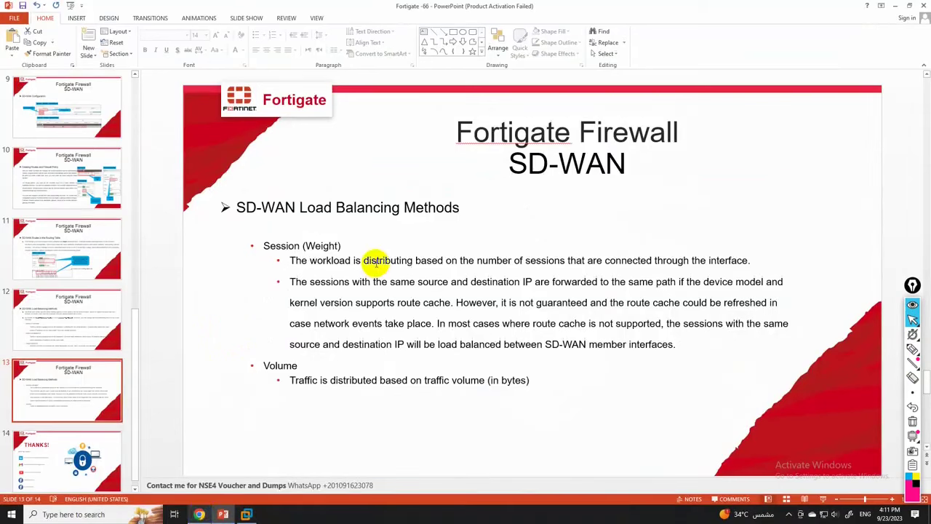
- Minimise the PowerPoint deck and return to the PNETLab topology tab in Chrome
left_click(895, 5)
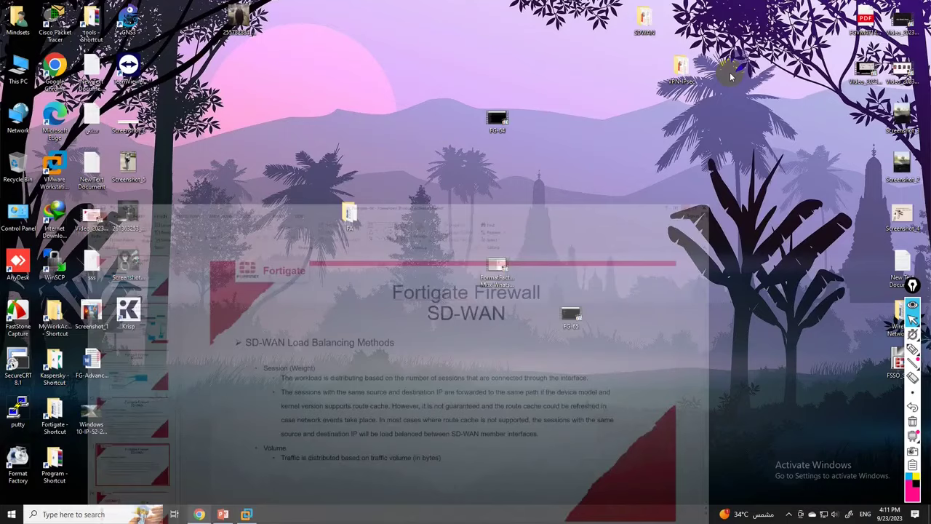
left_click(200, 515)
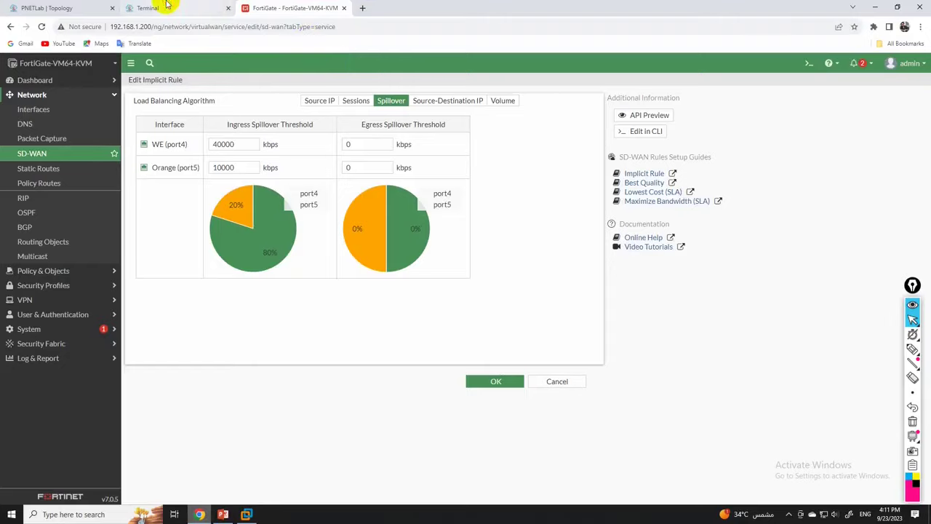
left_click(218, 8)
left_click(94, 8)
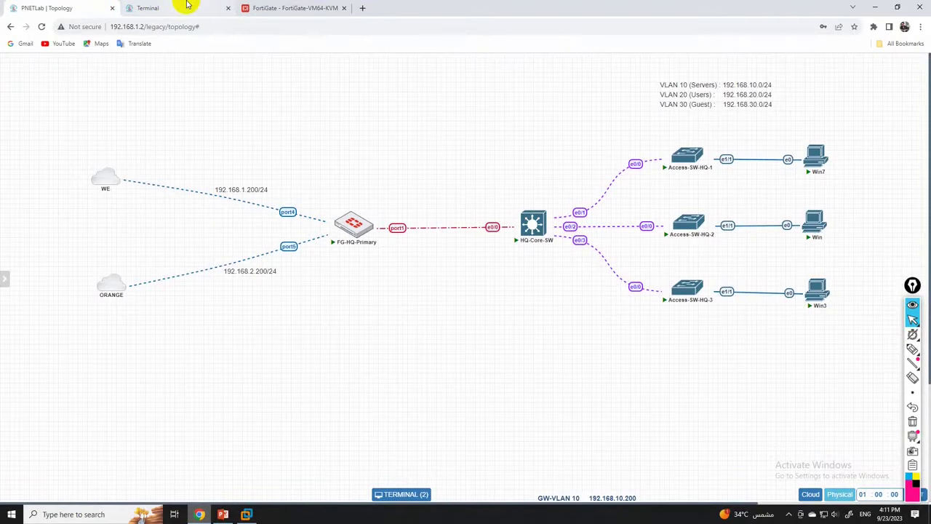
- Annotate the topology with notes and arrows marking the firewall's WE and ORANGE links
left_click(913, 350)
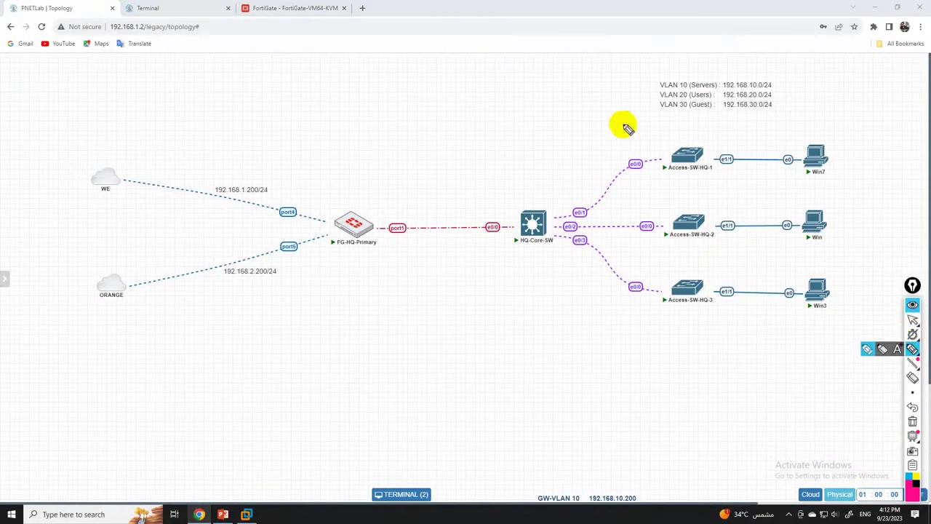
left_click_drag(546, 130, 553, 139)
left_click_drag(560, 133, 588, 124)
left_click_drag(329, 221, 270, 192)
mouse_move(338, 171)
left_mouse_down()
mouse_move(347, 182)
mouse_move(361, 175)
left_mouse_up()
mouse_move(320, 240)
left_mouse_down()
mouse_move(262, 280)
mouse_move(318, 284)
left_mouse_up()
- On the FortiGate implicit rule page, choose the Sessions weight-based algorithm and clear annotations
left_click(913, 320)
left_click(291, 8)
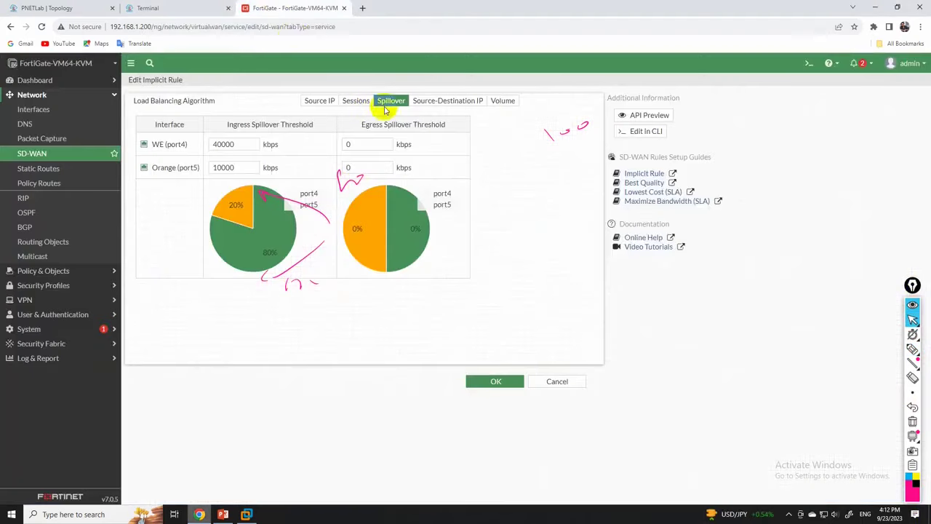
left_click(355, 101)
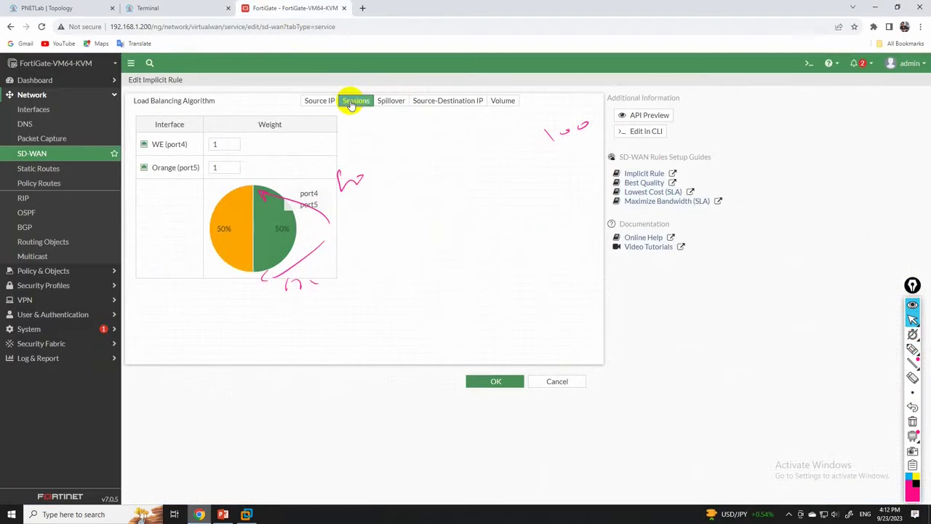
left_click(913, 420)
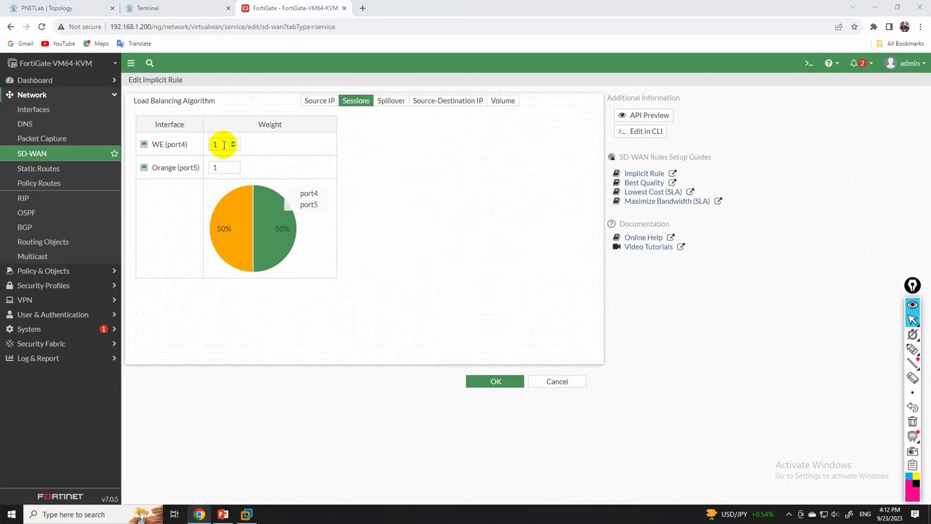
- Enter session weight 3 for WE (port4) and 1 for Orange (port5)
left_click_drag(224, 144, 205, 146)
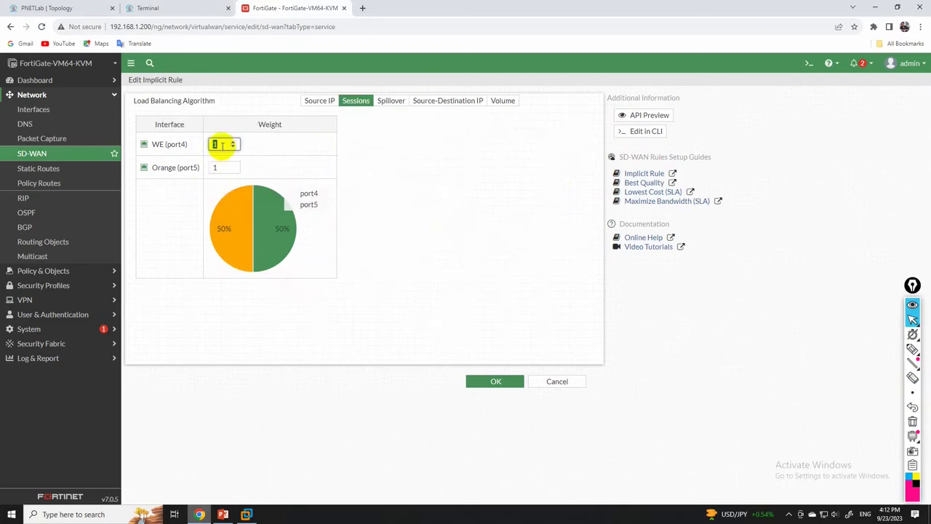
type("20")
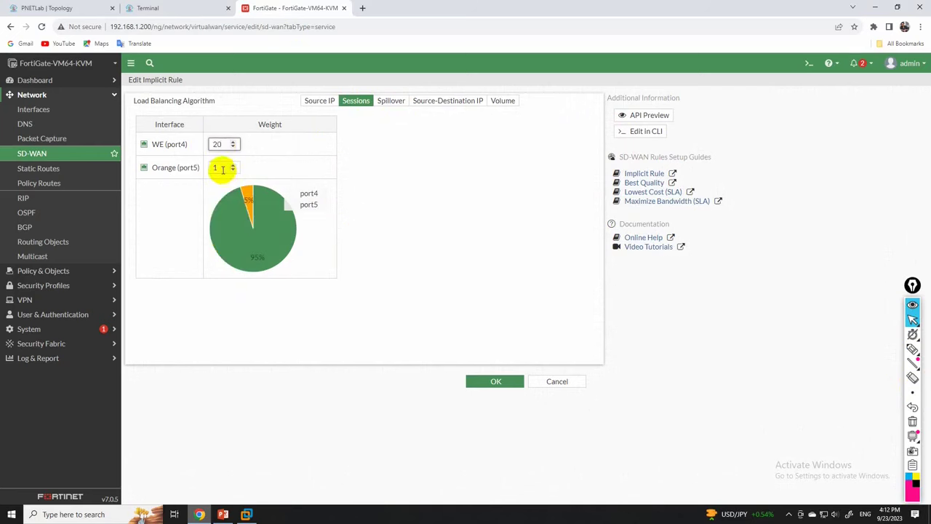
left_click_drag(223, 168, 199, 169)
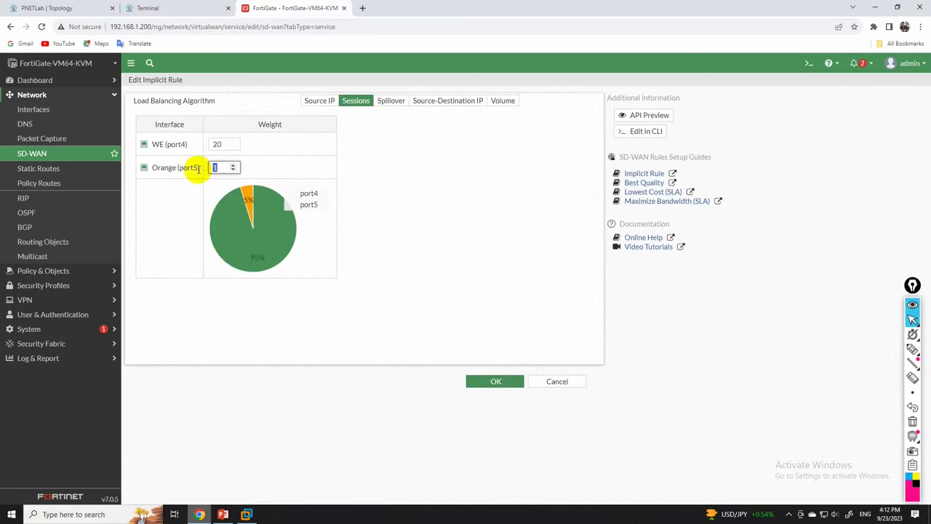
type("100")
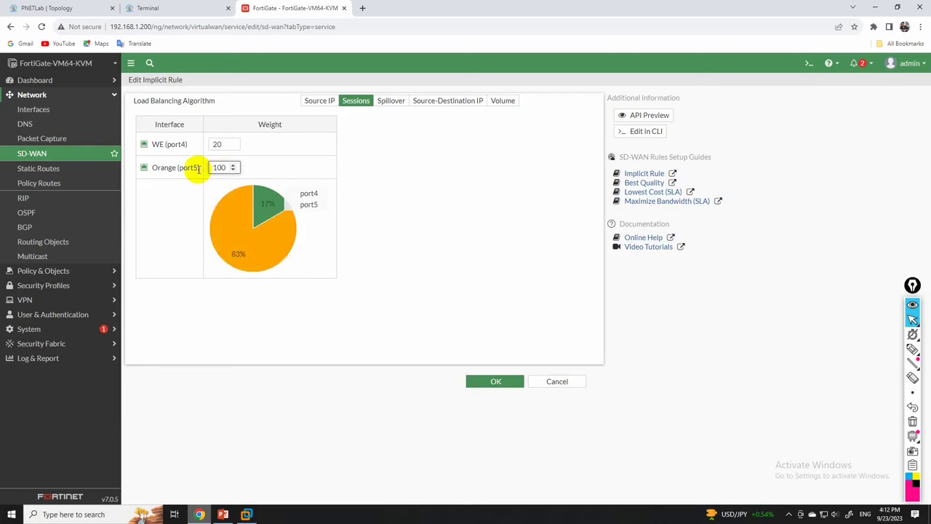
key("BackSpace")
key("BackSpace")
key("BackSpace")
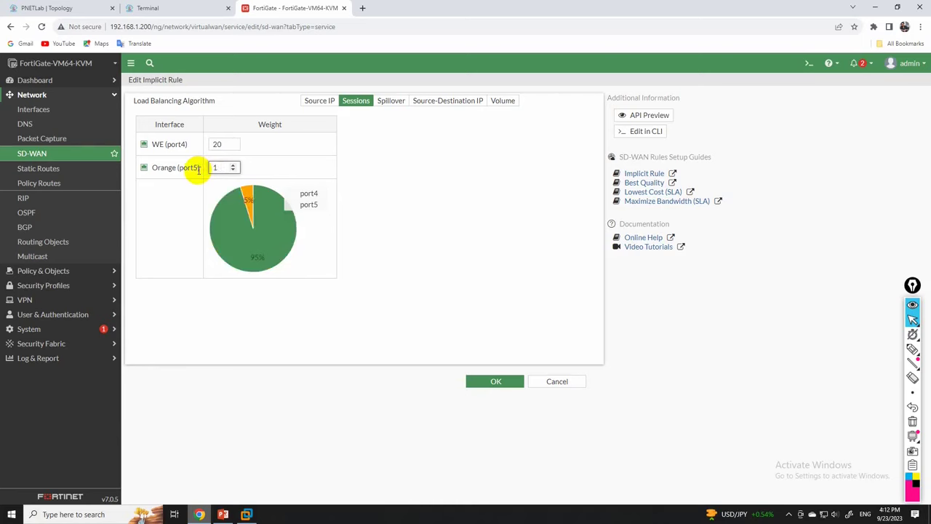
left_click_drag(230, 144, 204, 146)
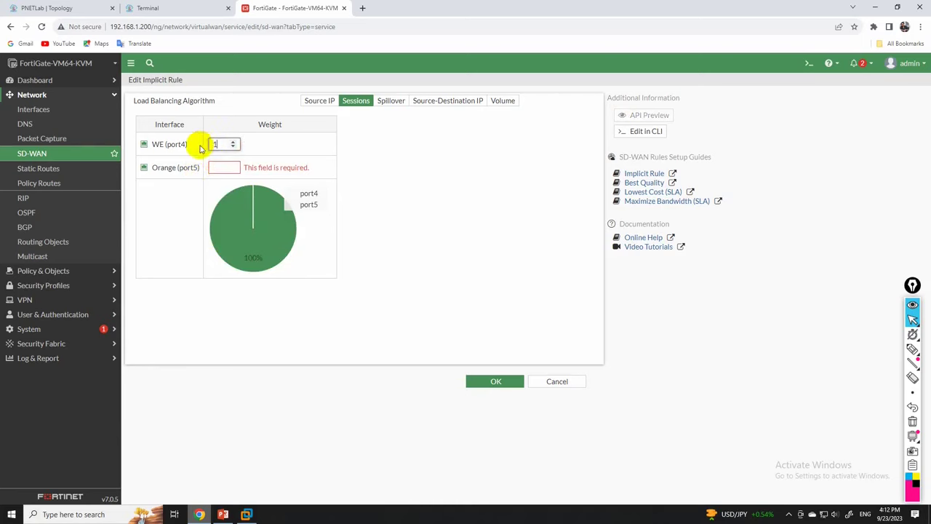
left_click(217, 167)
type("1")
double_click(216, 144)
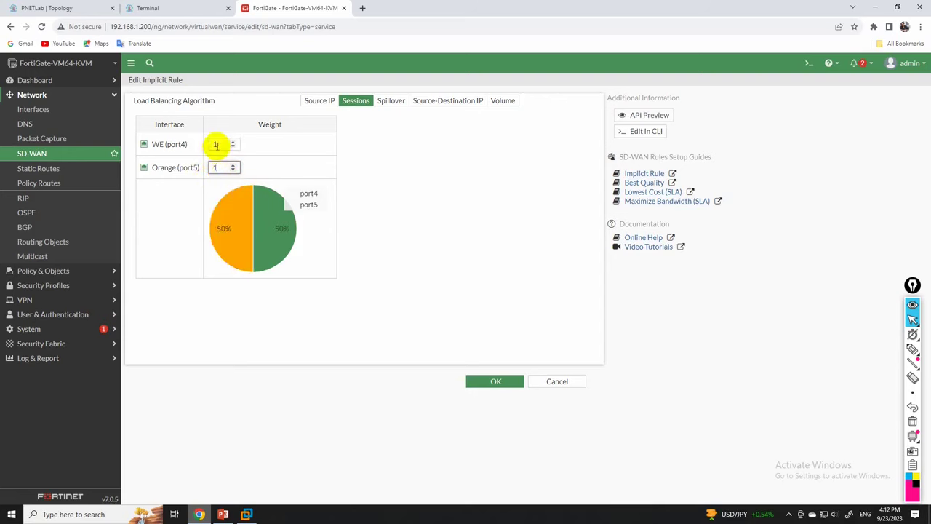
type("2")
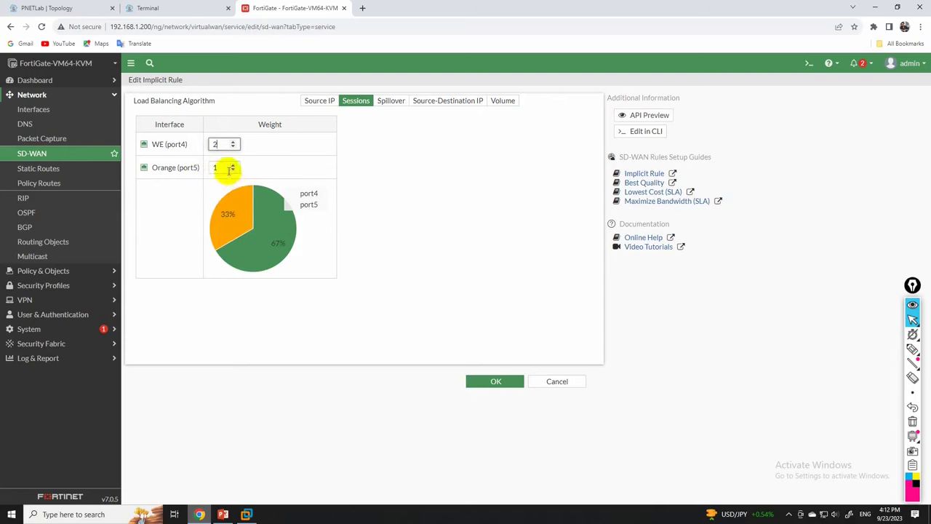
left_click(218, 144)
key("BackSpace")
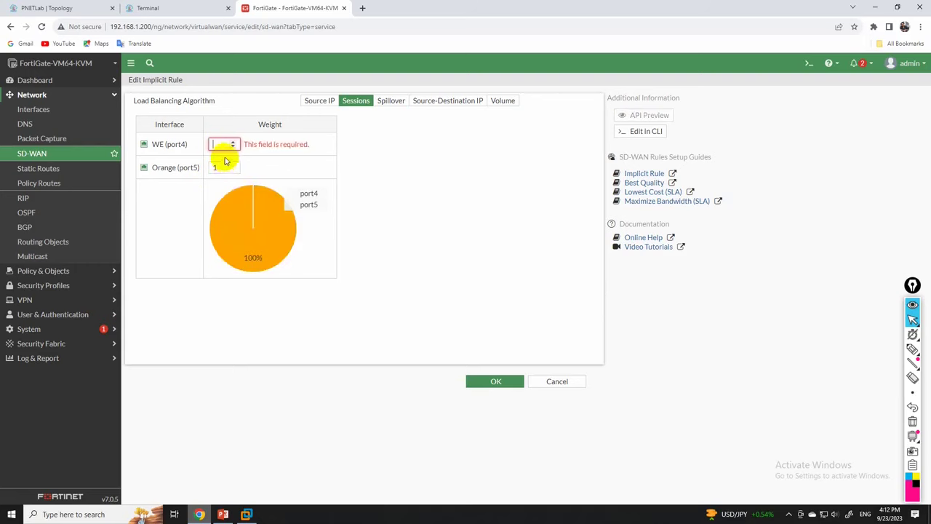
type("3")
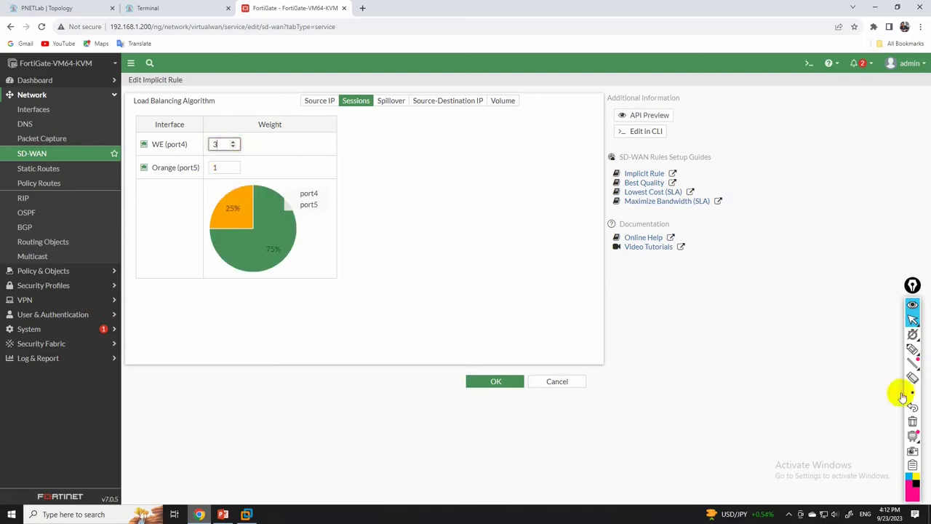
left_click(912, 350)
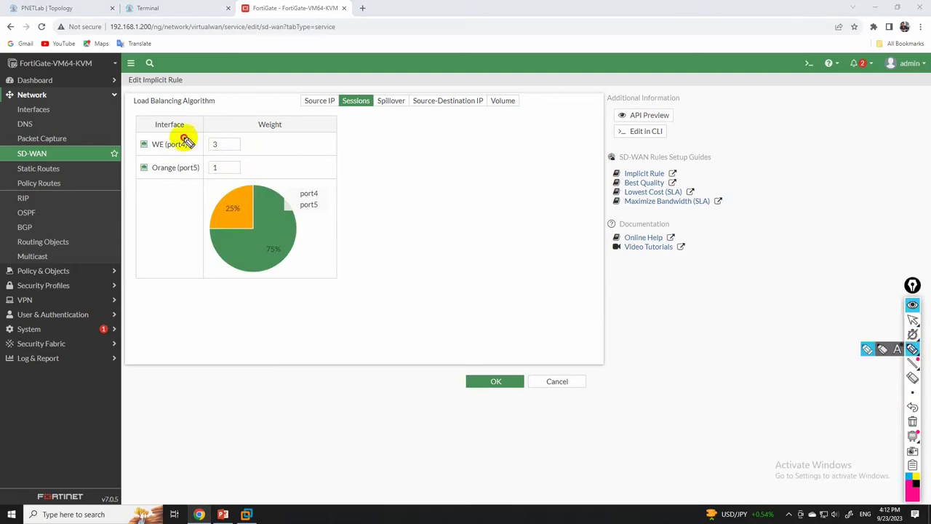
left_click_drag(183, 139, 166, 143)
mouse_move(230, 176)
left_mouse_down()
mouse_move(238, 165)
mouse_move(225, 178)
left_mouse_up()
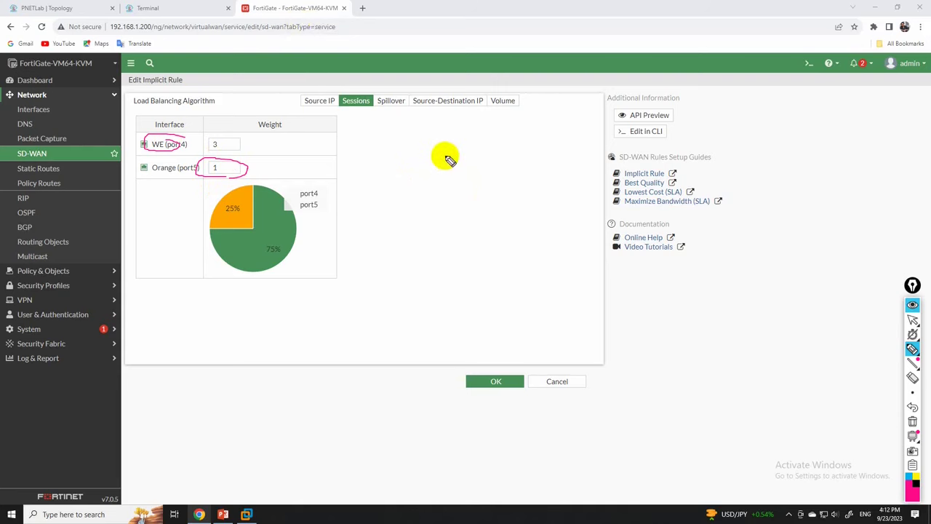
left_click_drag(406, 157, 538, 111)
left_click_drag(405, 167, 582, 117)
left_click_drag(411, 182, 622, 131)
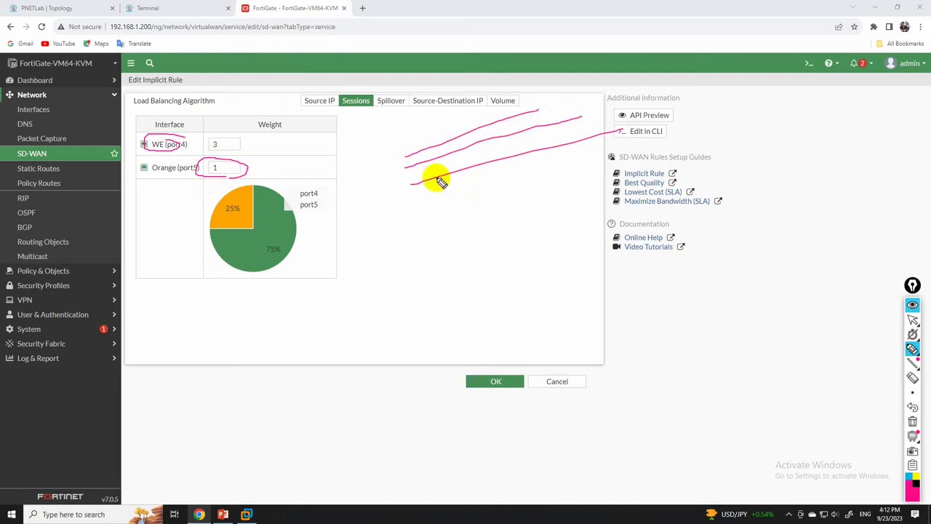
left_click_drag(413, 193, 615, 231)
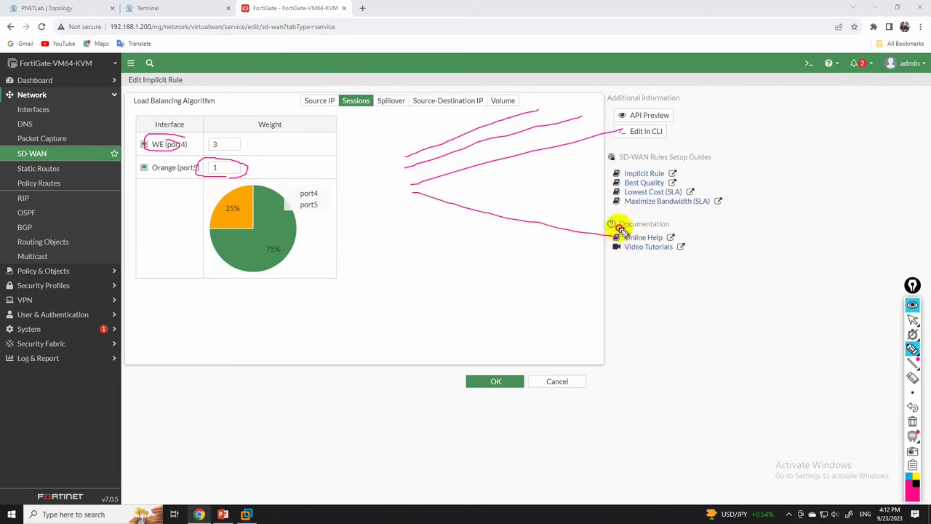
left_click_drag(381, 190, 575, 113)
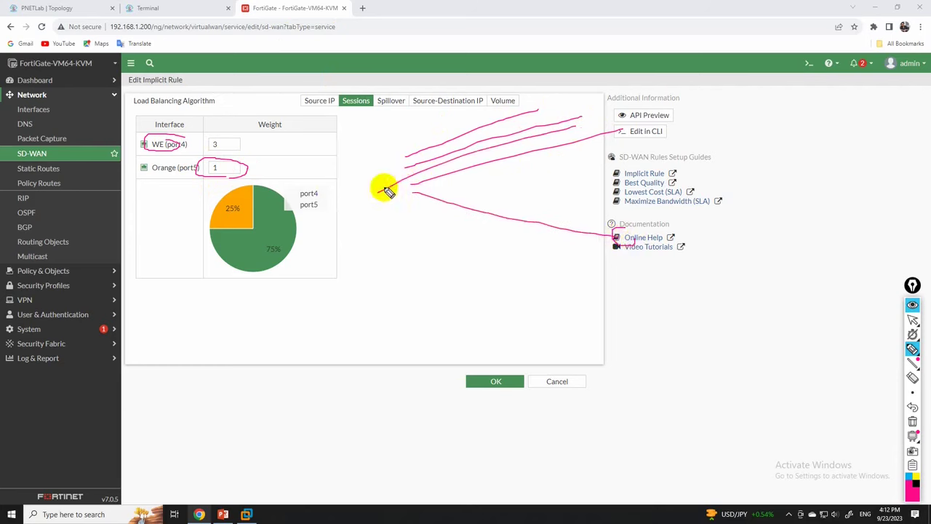
left_click_drag(386, 186, 574, 109)
left_click_drag(370, 173, 579, 102)
mouse_move(402, 202)
left_mouse_down()
mouse_move(638, 263)
mouse_move(554, 254)
left_mouse_up()
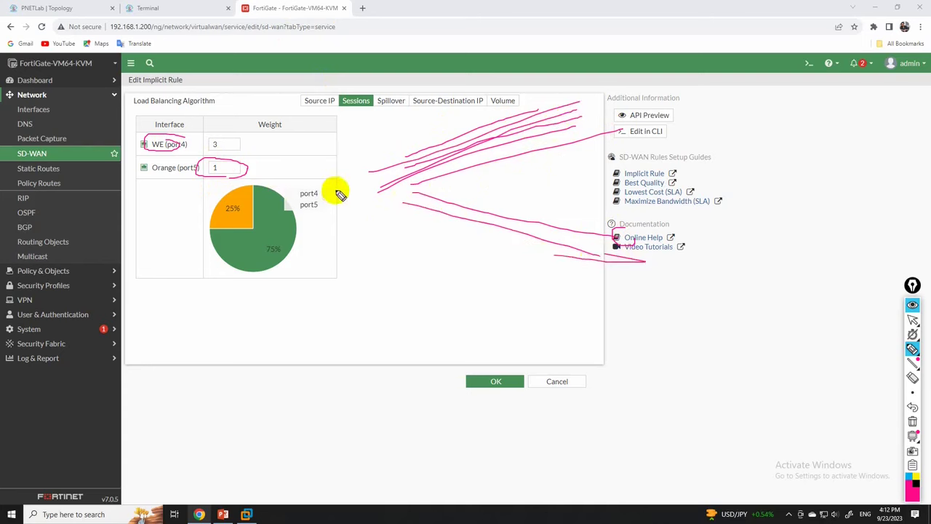
left_click(914, 434)
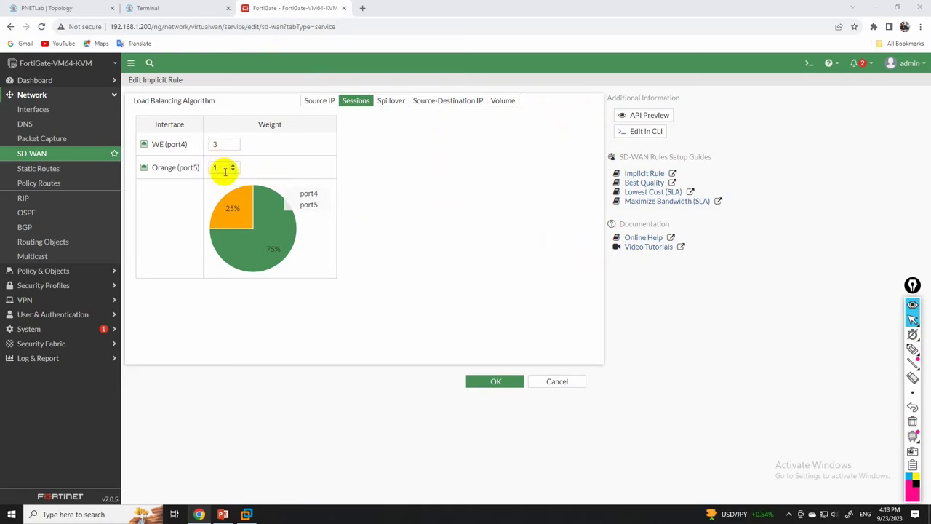
left_click(912, 348)
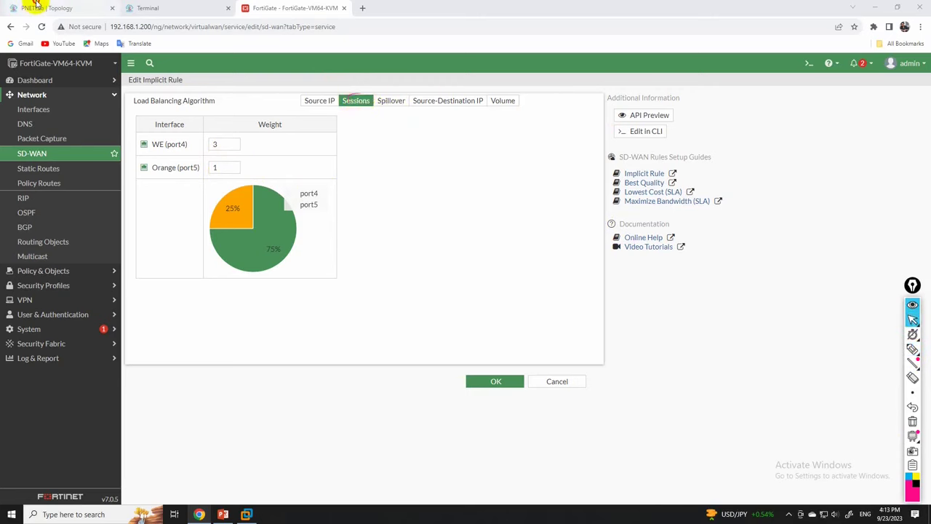
- On the PNETLab topology, write 'APP' and 'own' notes next to the Win PC
left_click(46, 8)
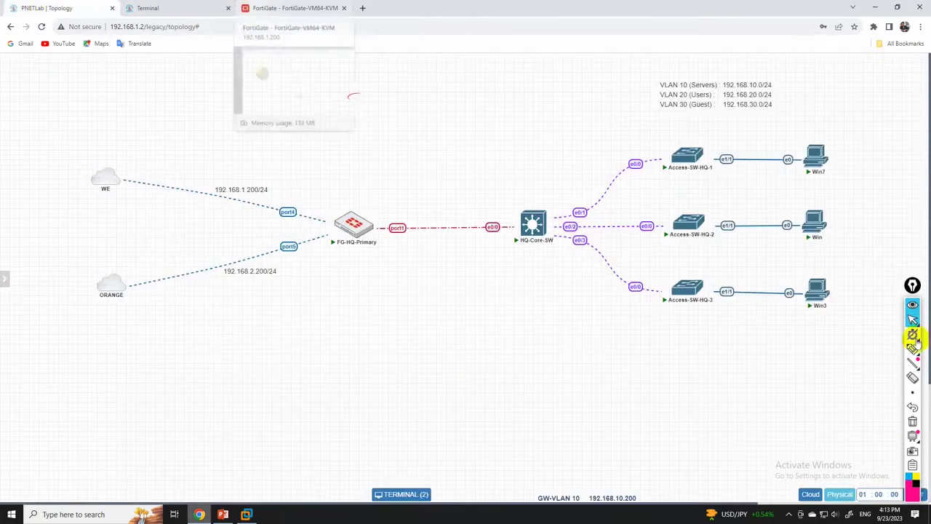
left_click(912, 348)
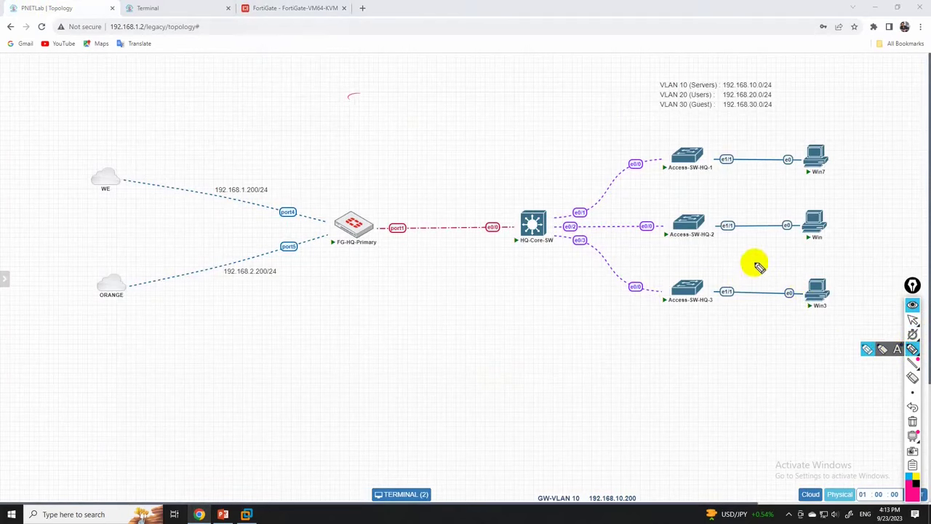
mouse_move(826, 237)
left_mouse_down()
mouse_move(852, 233)
mouse_move(842, 239)
left_mouse_up()
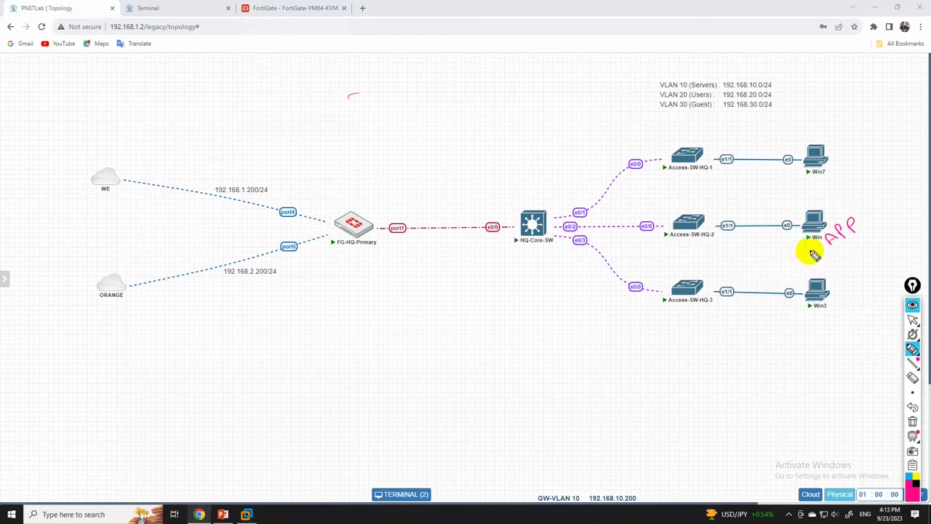
mouse_move(851, 251)
left_mouse_down()
mouse_move(894, 235)
mouse_move(827, 208)
mouse_move(863, 257)
mouse_move(871, 253)
left_mouse_up()
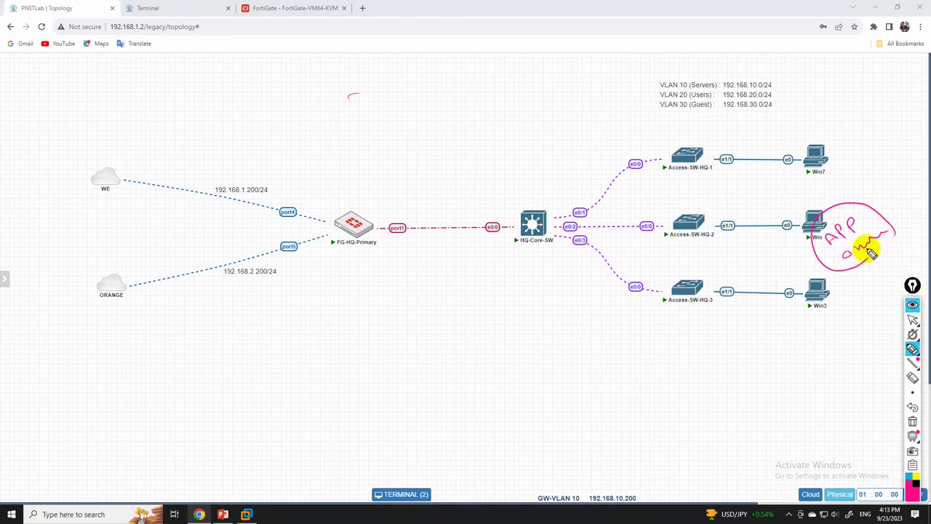
- Sketch traffic paths from the Win PC toward the port4 and ORANGE links
mouse_move(815, 232)
left_mouse_down()
mouse_move(580, 211)
mouse_move(395, 216)
mouse_move(295, 193)
left_mouse_up()
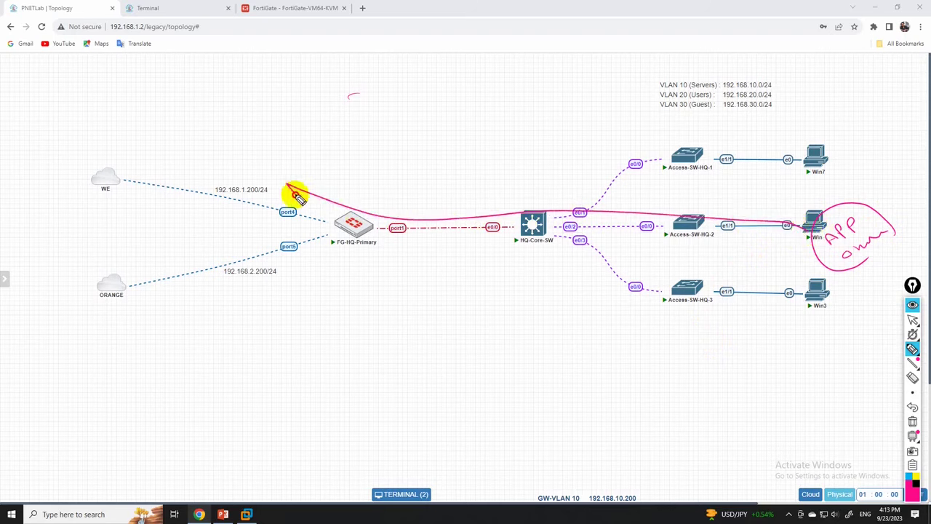
mouse_move(800, 223)
left_mouse_down()
mouse_move(657, 170)
mouse_move(364, 166)
mouse_move(371, 173)
left_mouse_up()
mouse_move(790, 214)
left_mouse_down()
mouse_move(379, 191)
mouse_move(384, 196)
left_mouse_up()
mouse_move(818, 238)
left_mouse_down()
mouse_move(364, 258)
mouse_move(302, 285)
left_mouse_up()
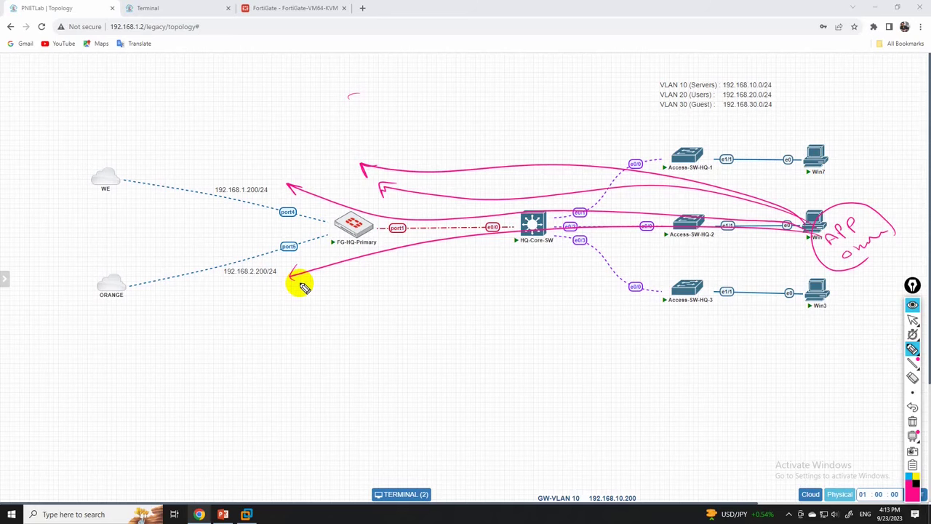
- Add strokes toward the ORANGE cloud, then bring up PowerPoint slide 13 with ink cleared
left_click_drag(202, 306, 320, 275)
right_click(320, 275)
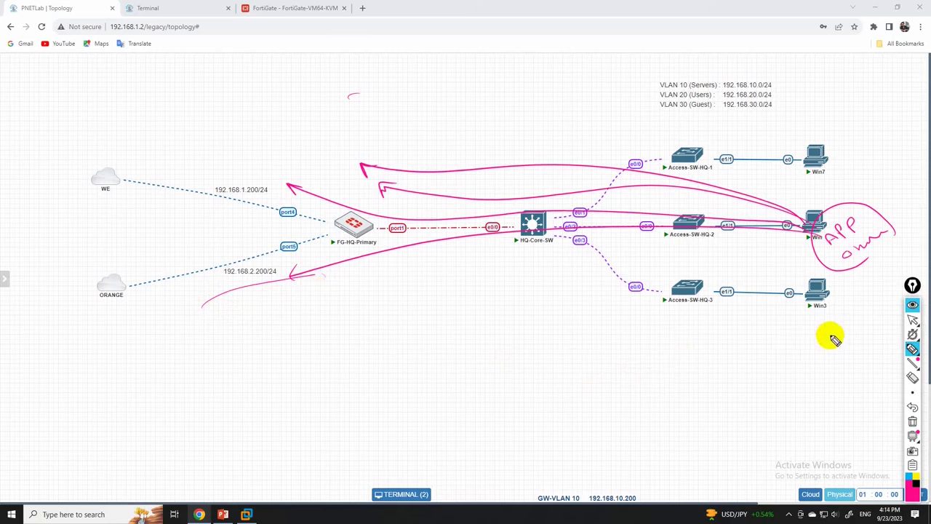
left_click_drag(865, 274, 882, 281)
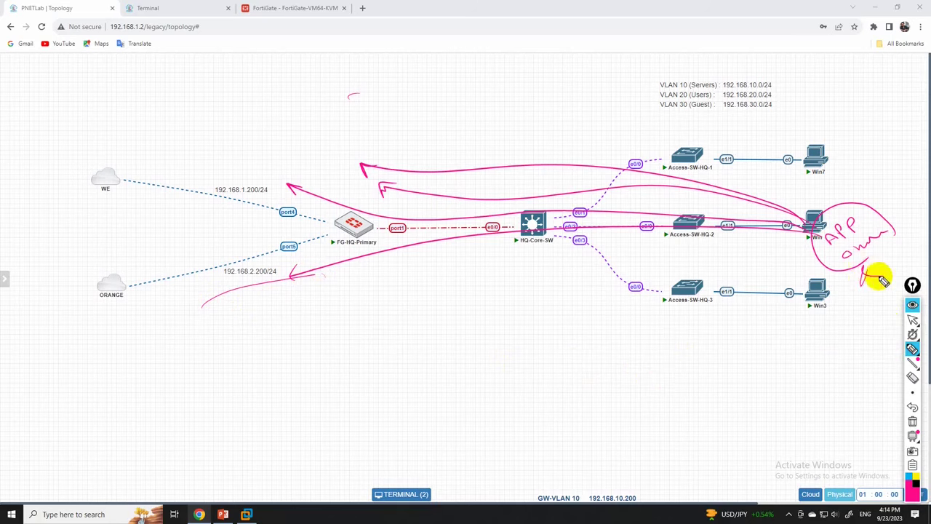
key("ctrl+shift+1")
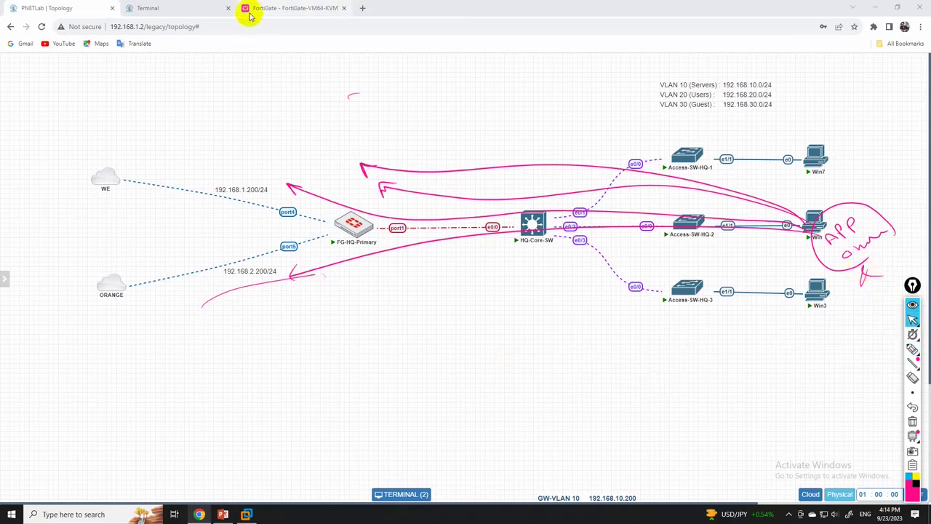
left_click(223, 515)
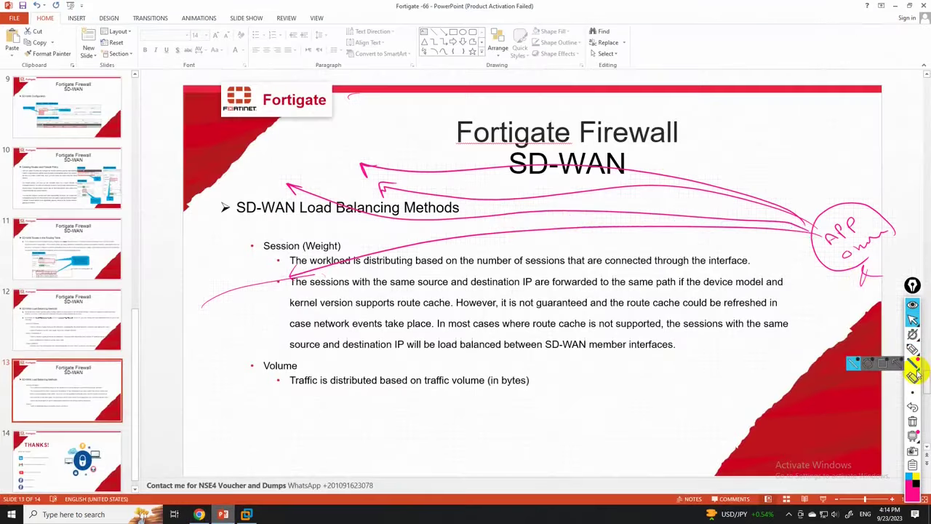
left_click(912, 422)
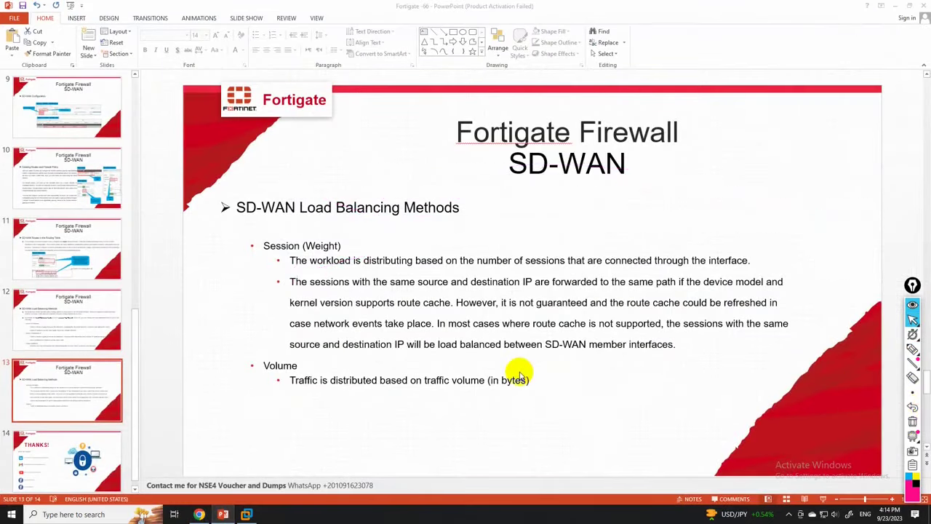
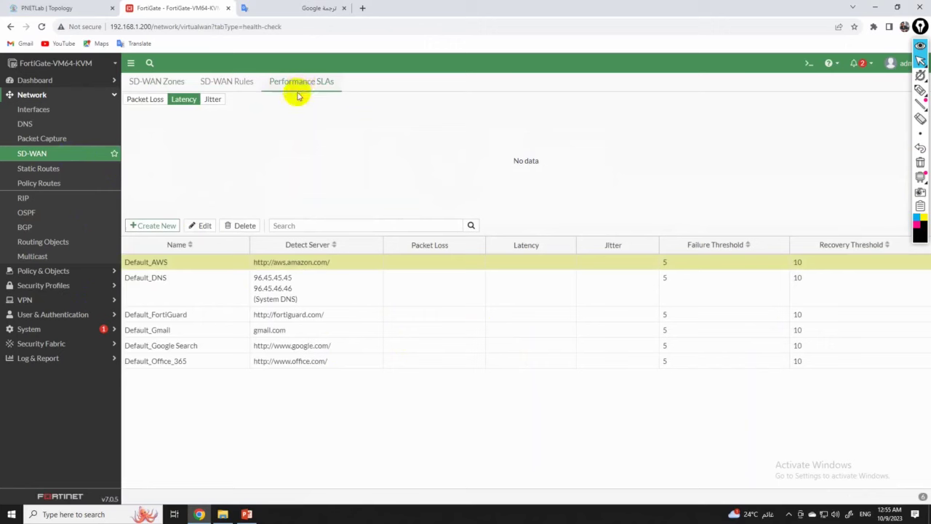
- Delete the six default health checks, then begin a new performance SLA called Ping
left_click(145, 99)
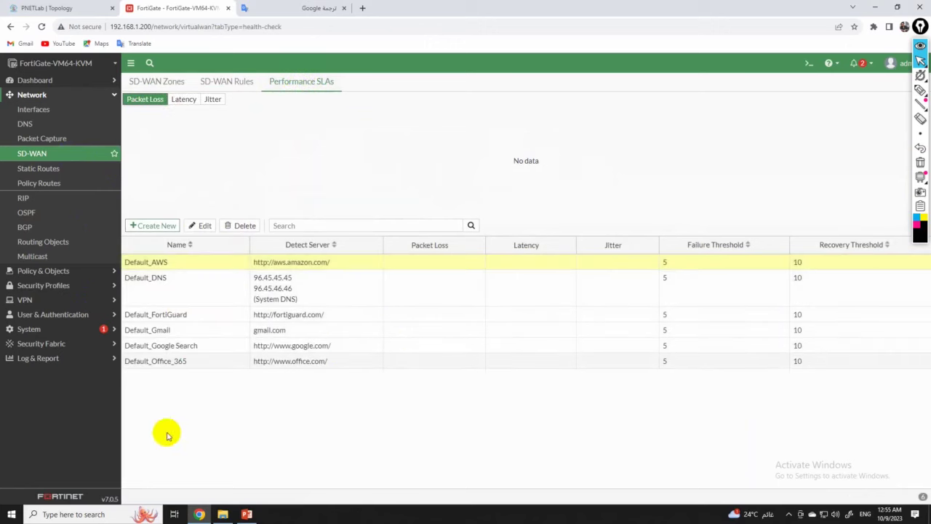
left_click(156, 361, "shift")
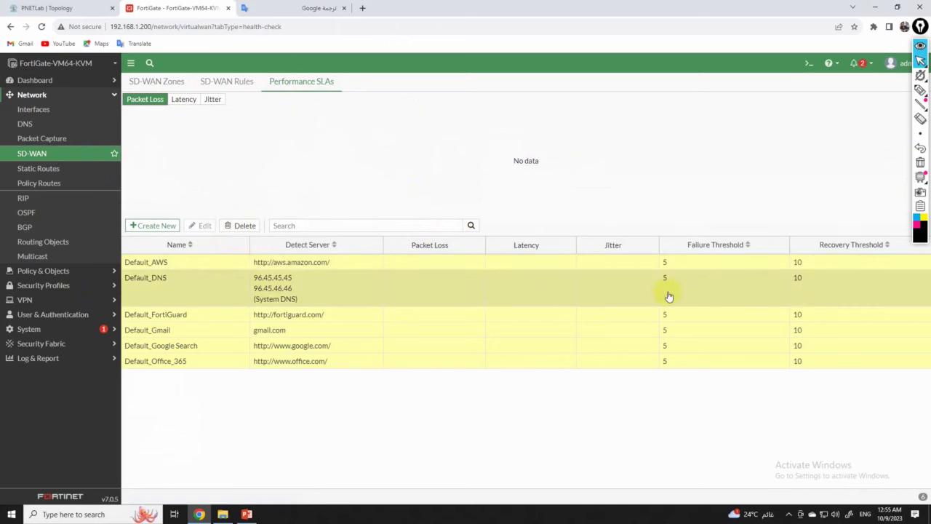
left_click(246, 225)
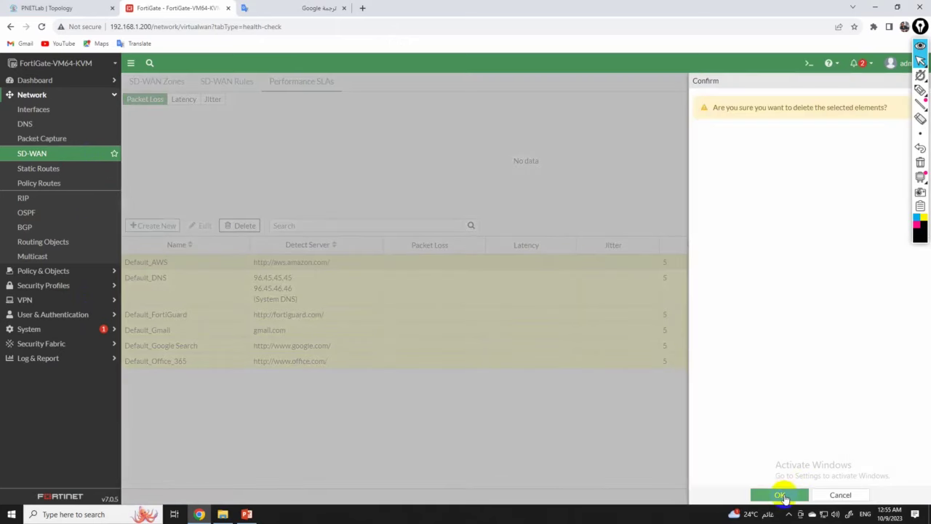
left_click(782, 495)
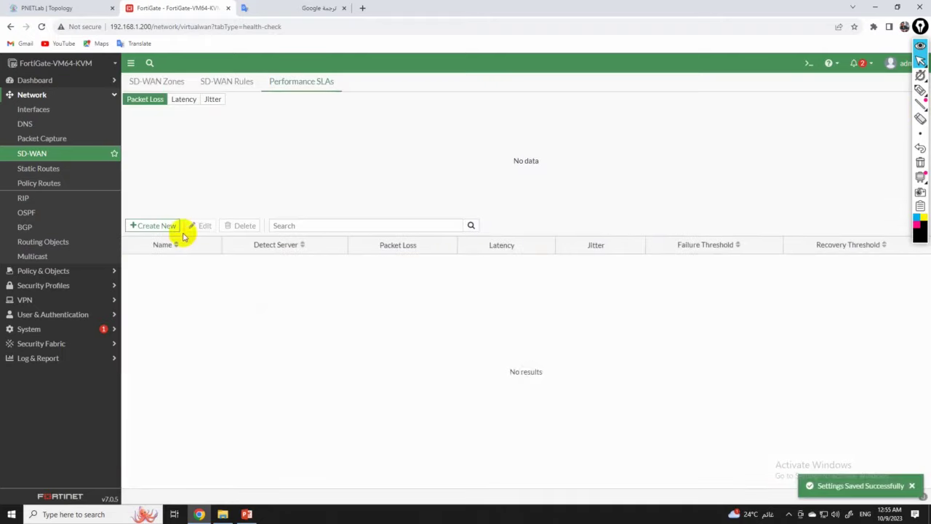
left_click(167, 229)
left_click(262, 104)
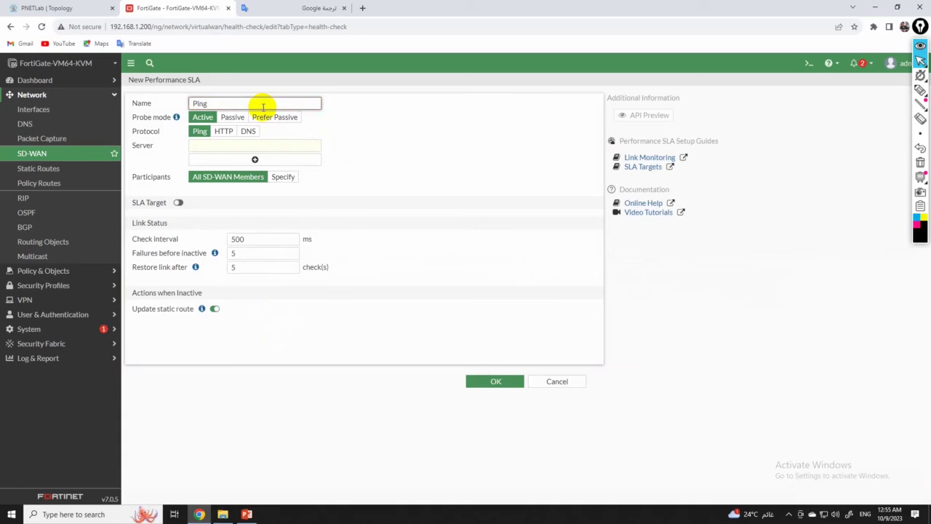
- Keep the Ping protocol and set the probe servers to 8.8.8.8 and 4.4.2.2
mouse_move(177, 118)
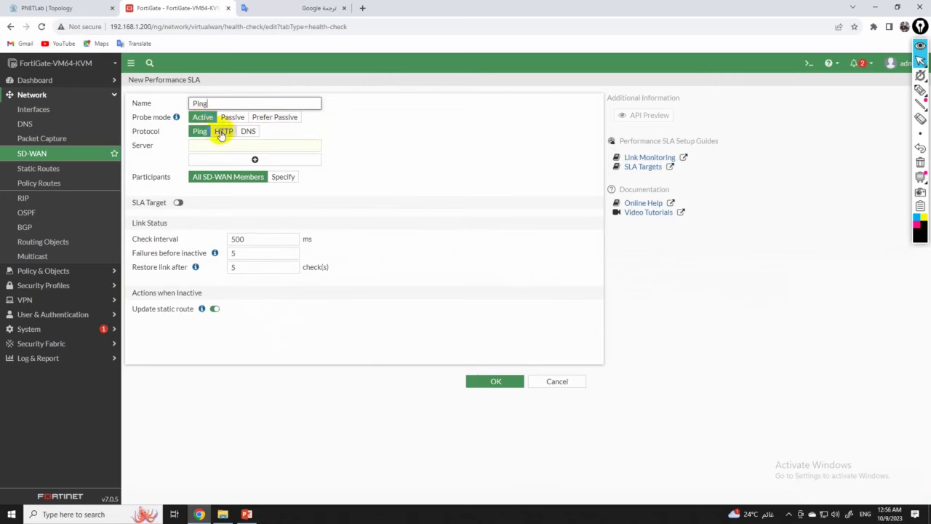
left_click(221, 134)
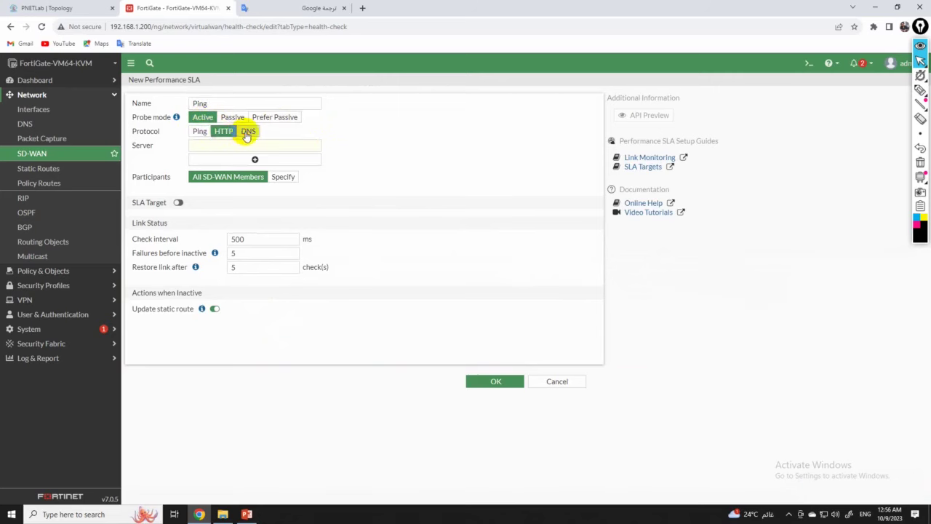
left_click(248, 136)
left_click(204, 133)
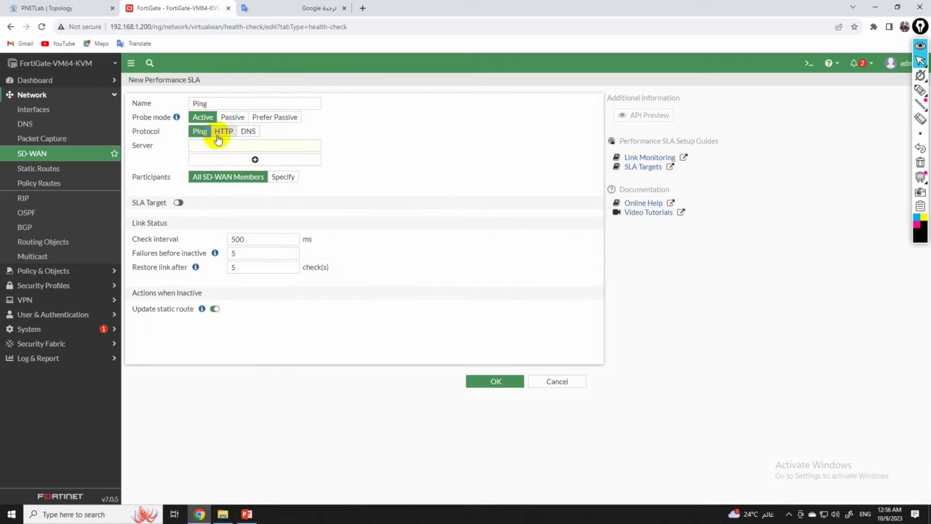
left_click(227, 143)
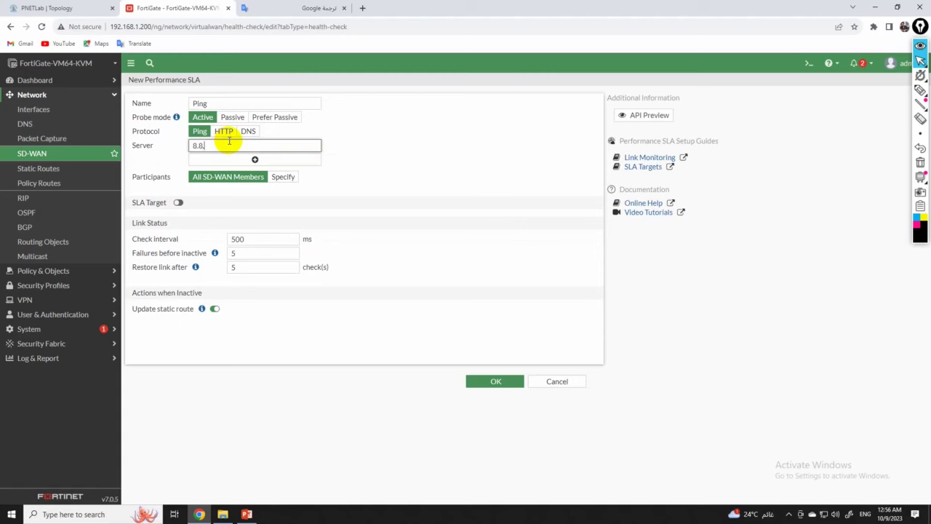
left_click_drag(229, 142, 170, 137)
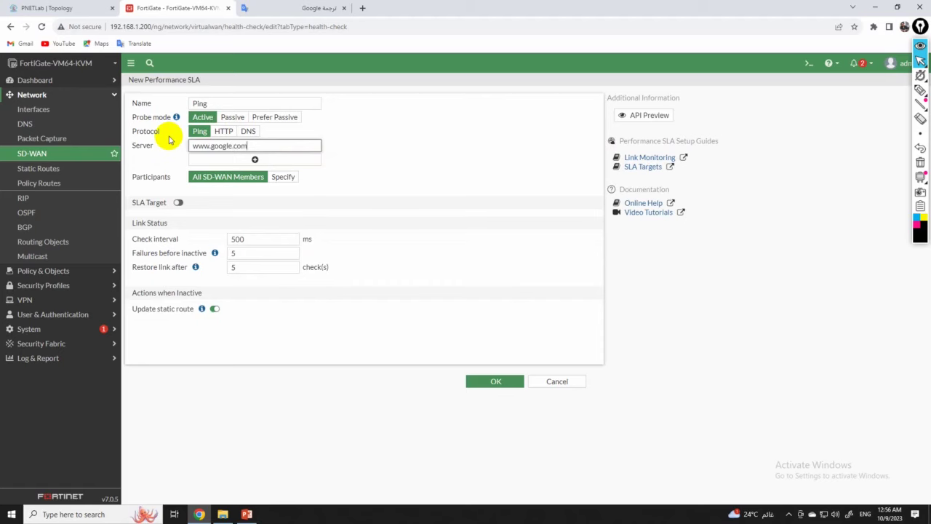
double_click(221, 147)
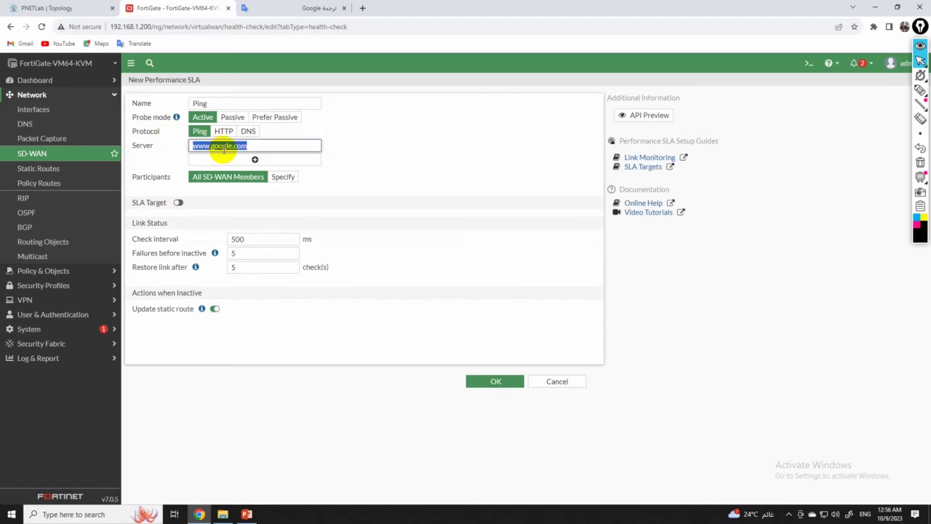
type("8.8.8.8")
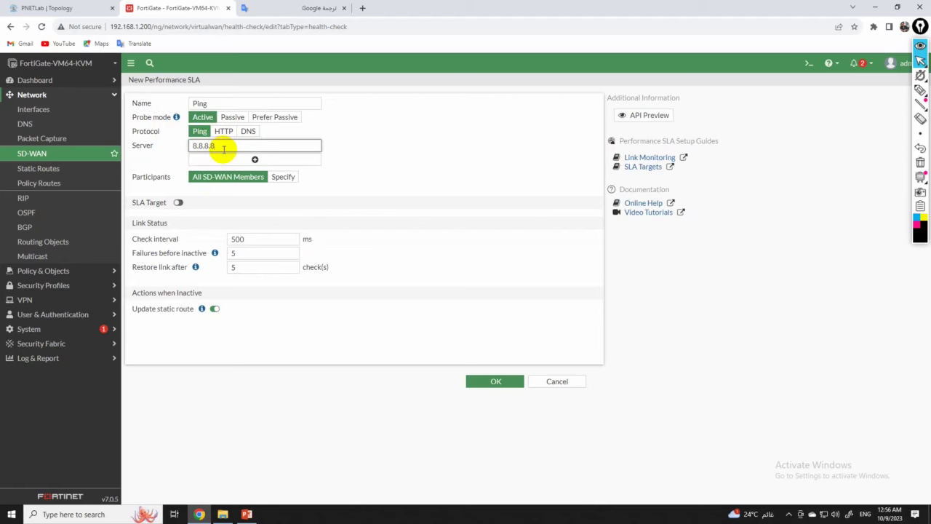
left_click(222, 159)
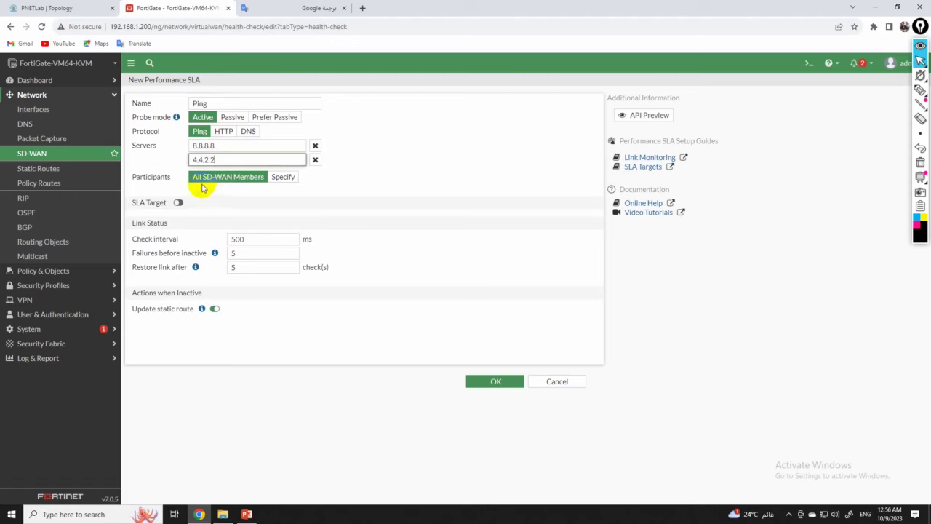
- Limit participants to the specified members WE (port4) and ORANGE (port5)
left_click(282, 179)
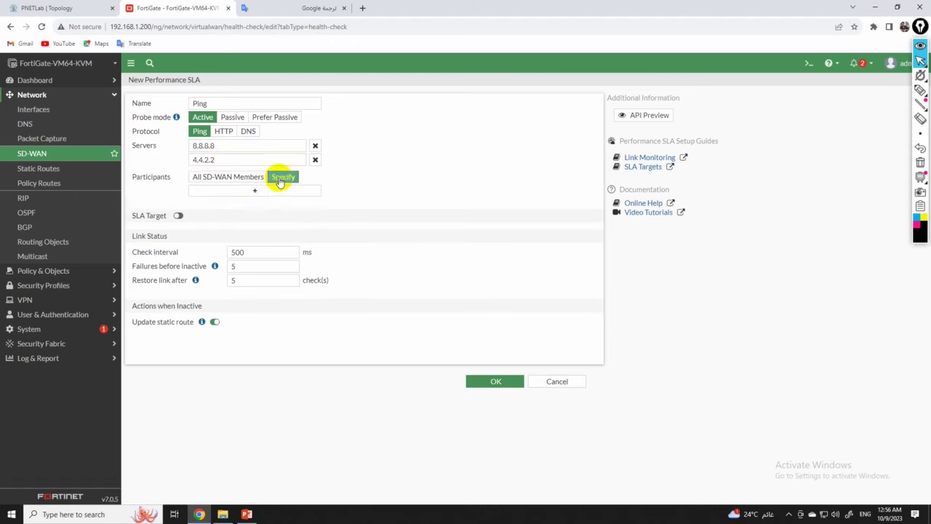
left_click(258, 191)
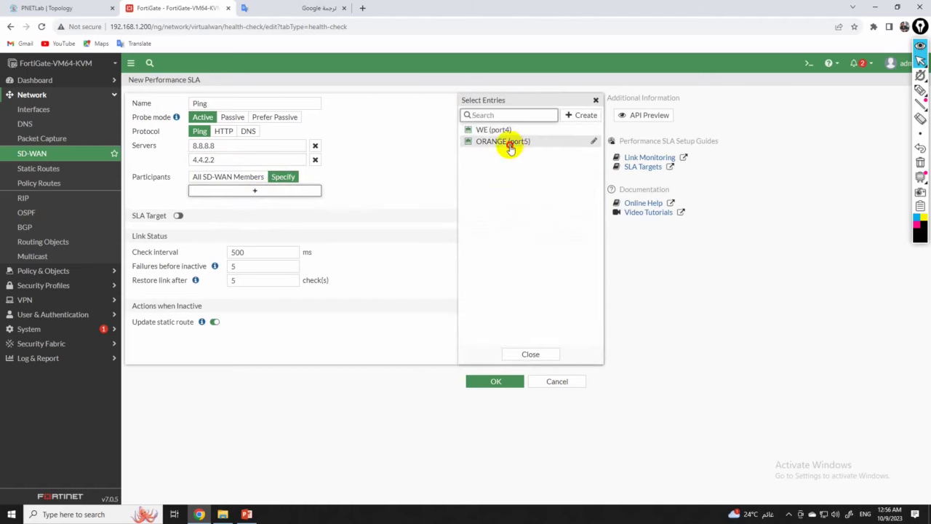
left_click(509, 143)
left_click(500, 130)
left_click(531, 354)
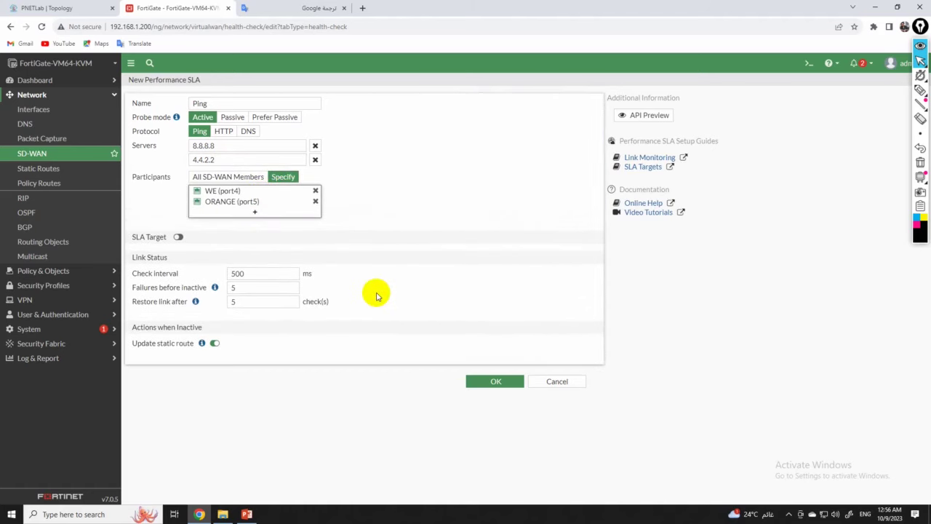
- Leave SLA targets off and the check interval at its default, then save the Ping SLA
left_click(178, 238)
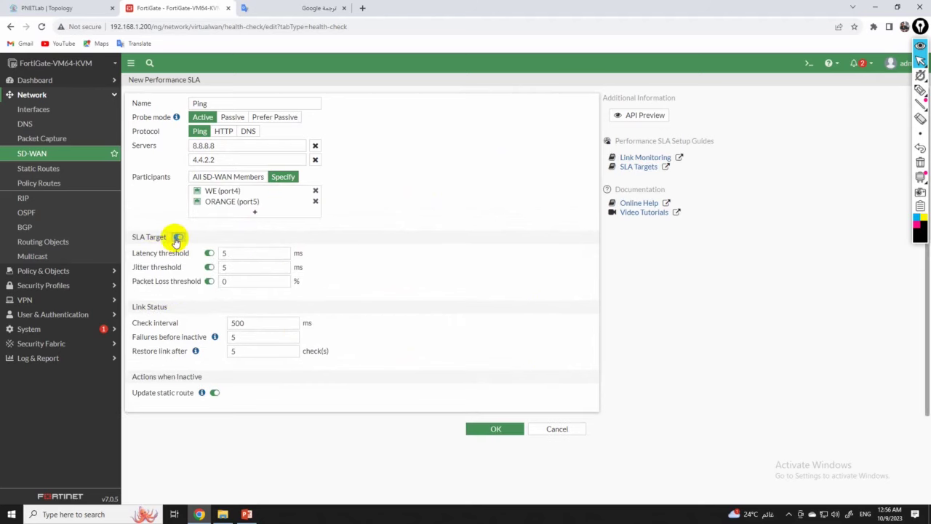
left_click(178, 238)
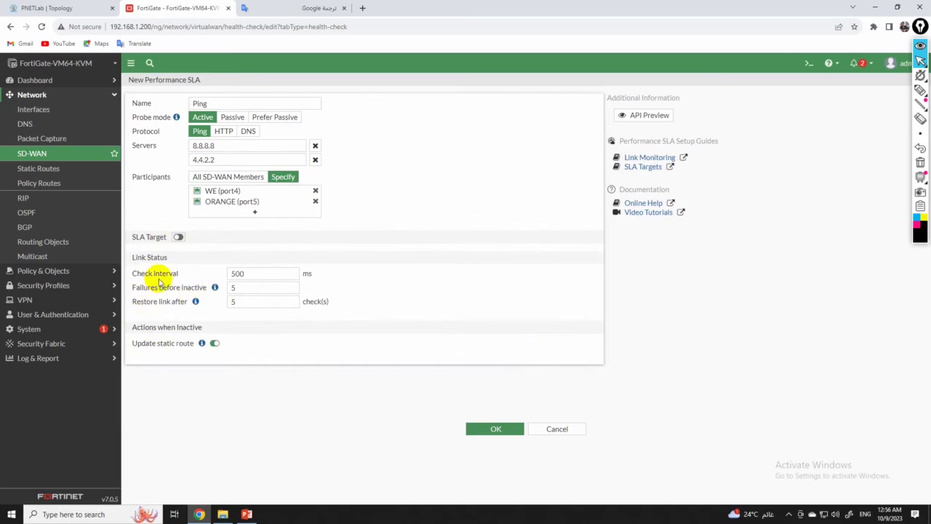
left_click_drag(251, 274, 226, 274)
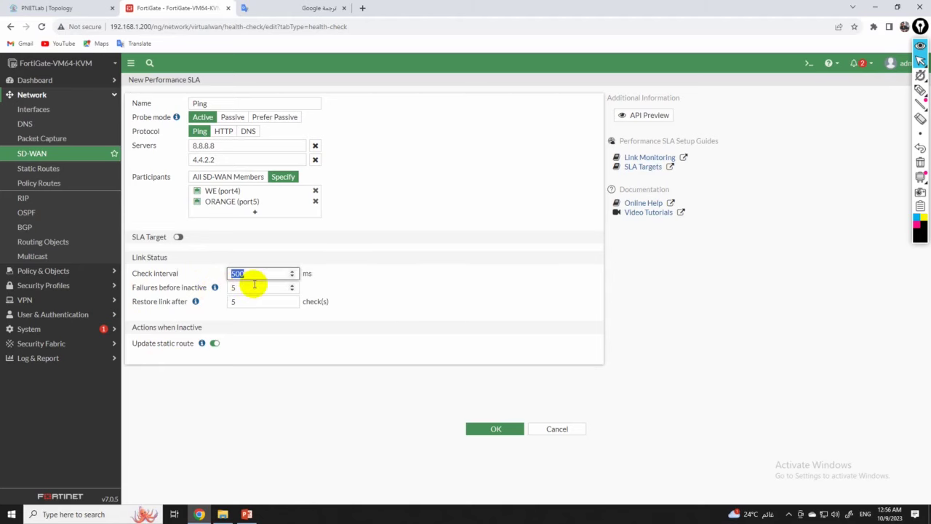
left_click_drag(256, 285, 229, 283)
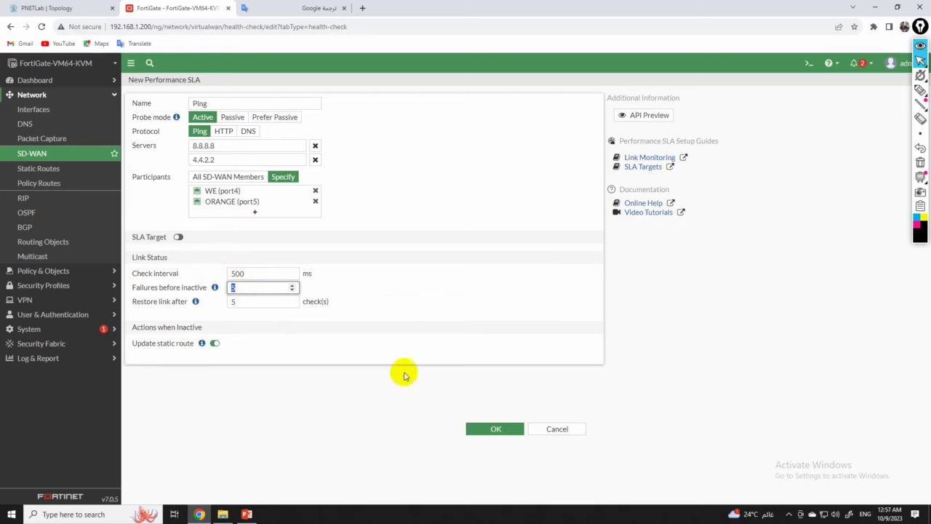
left_click(480, 427)
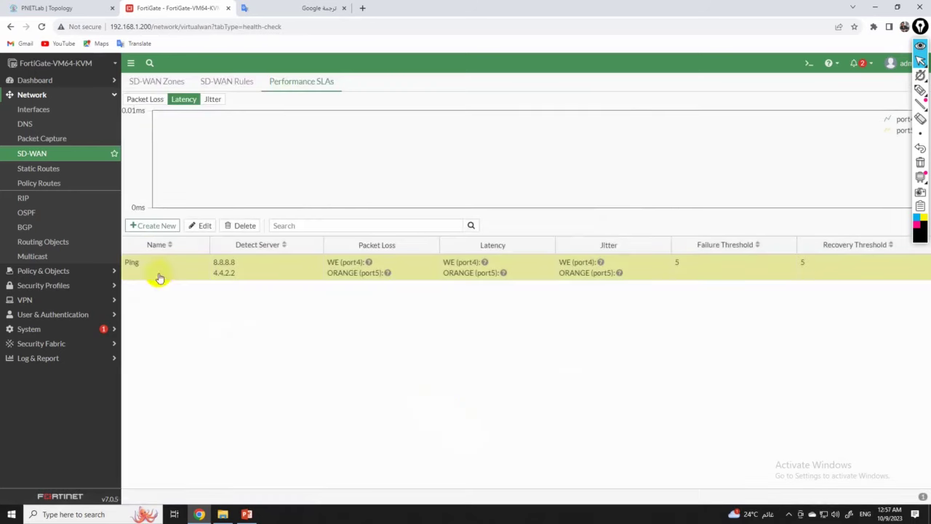
left_click(8, 160)
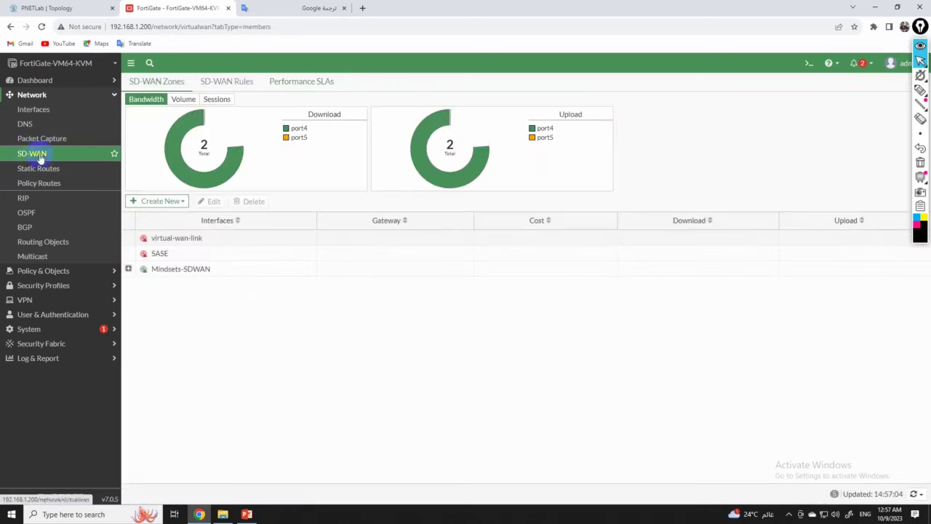
- Review the Packet Loss, Latency and Jitter charts for both links
left_click(295, 84)
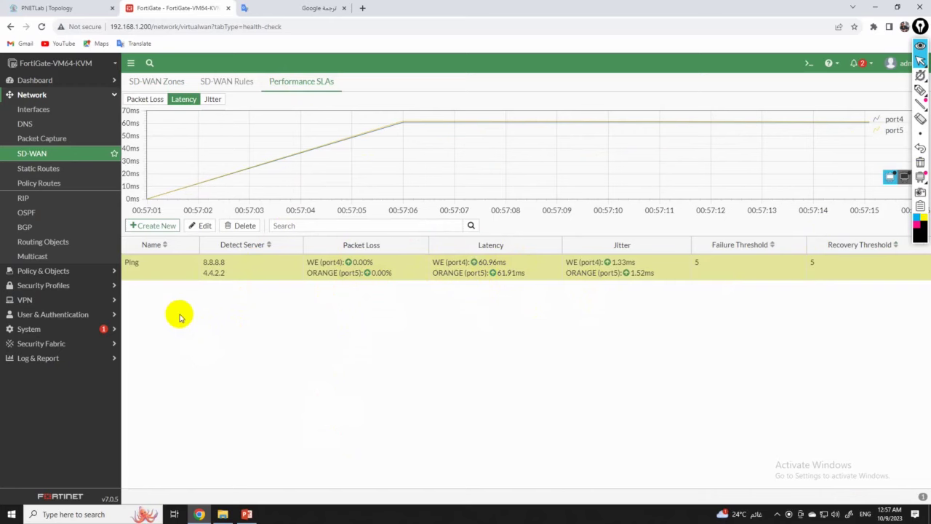
left_click(162, 101)
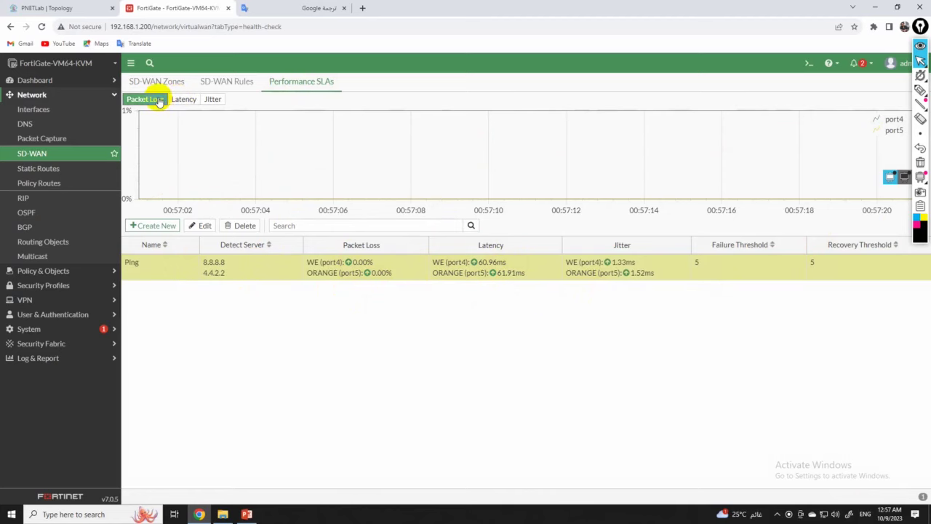
left_click(183, 99)
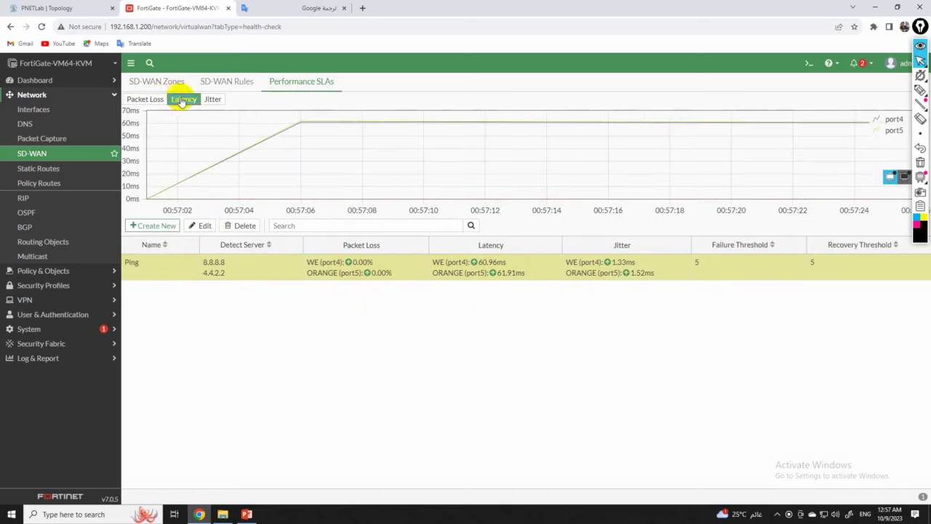
left_click(213, 99)
left_click(150, 99)
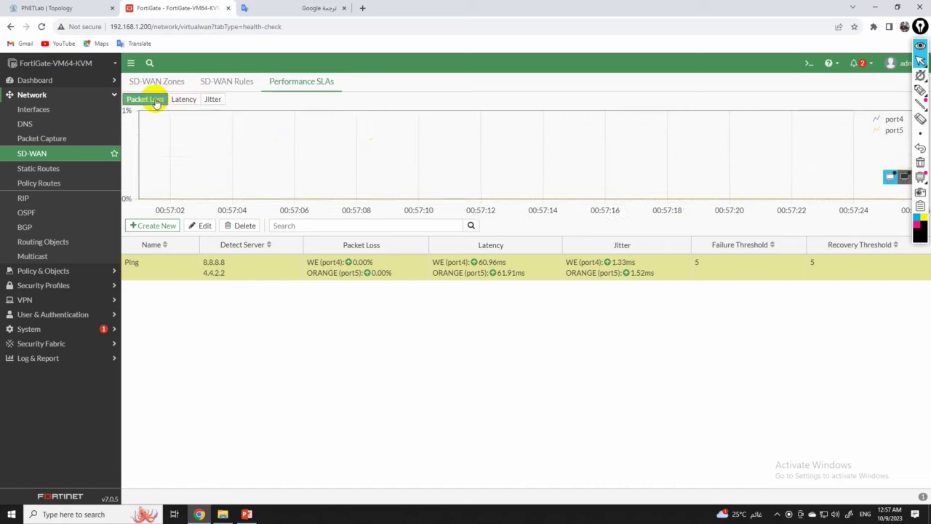
- Enable the SLA target on Ping and see about 61 ms latency miss the 5 ms target
left_click(201, 227)
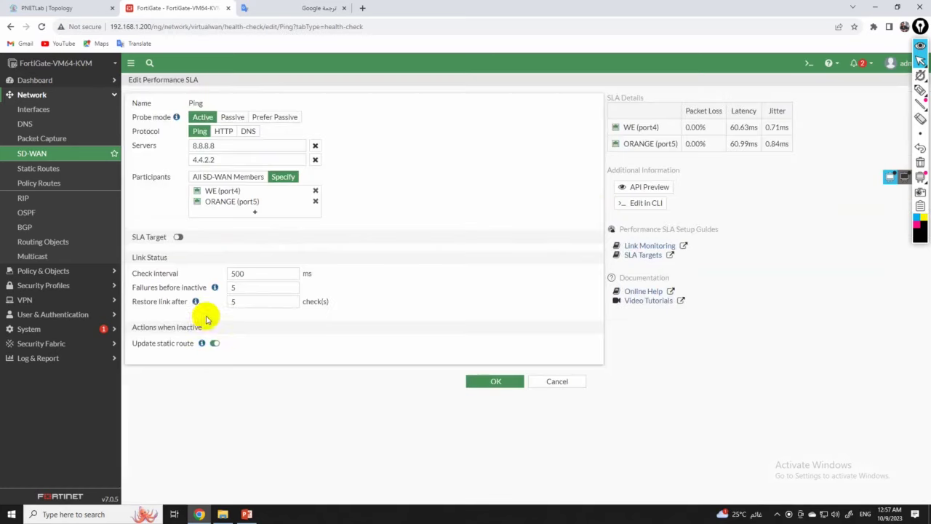
left_click(179, 237)
left_click(499, 431)
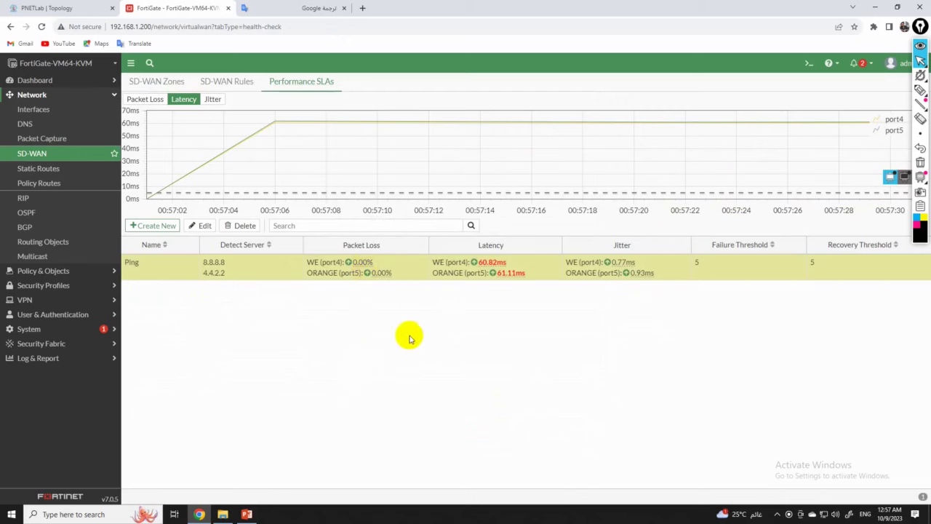
mouse_move(493, 265)
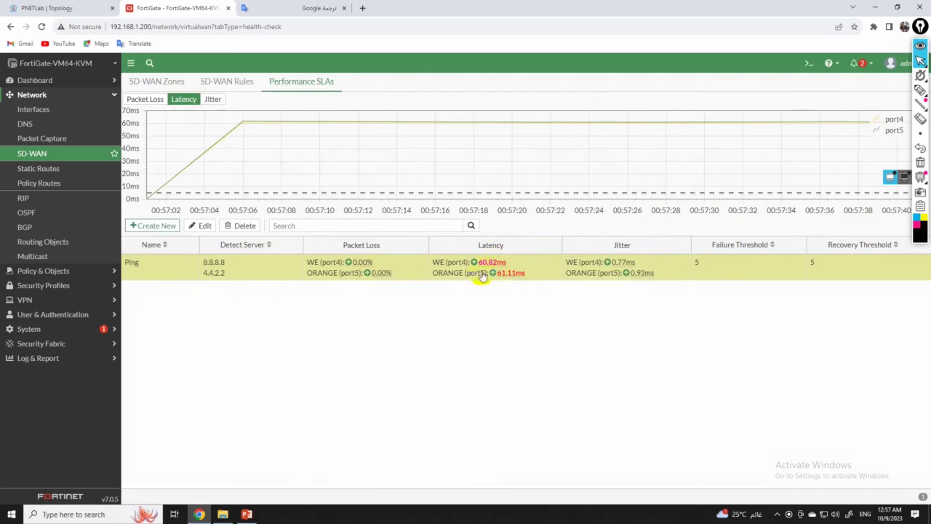
left_click(73, 153)
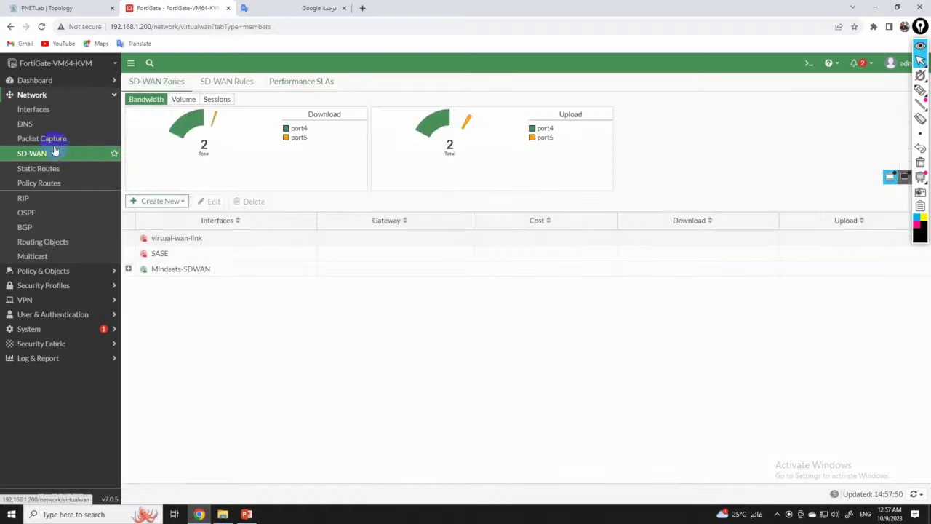
left_click(280, 84)
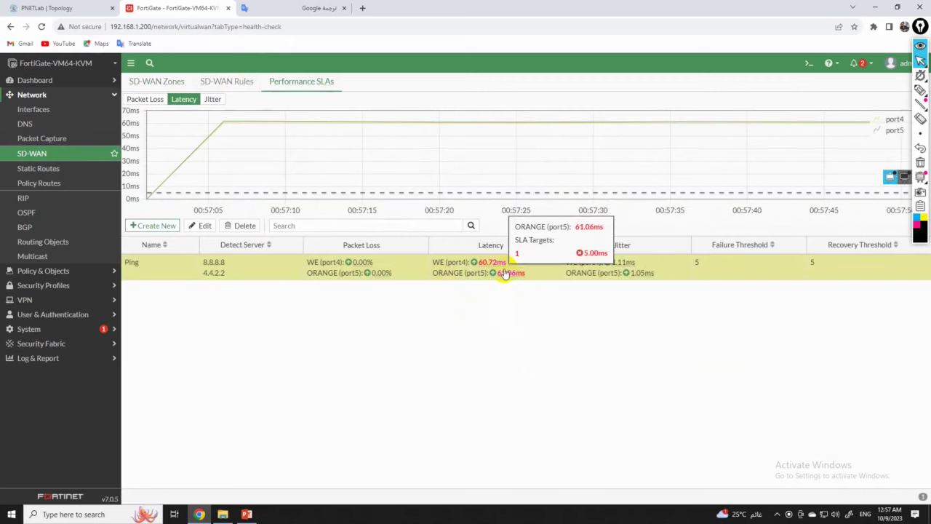
double_click(504, 274)
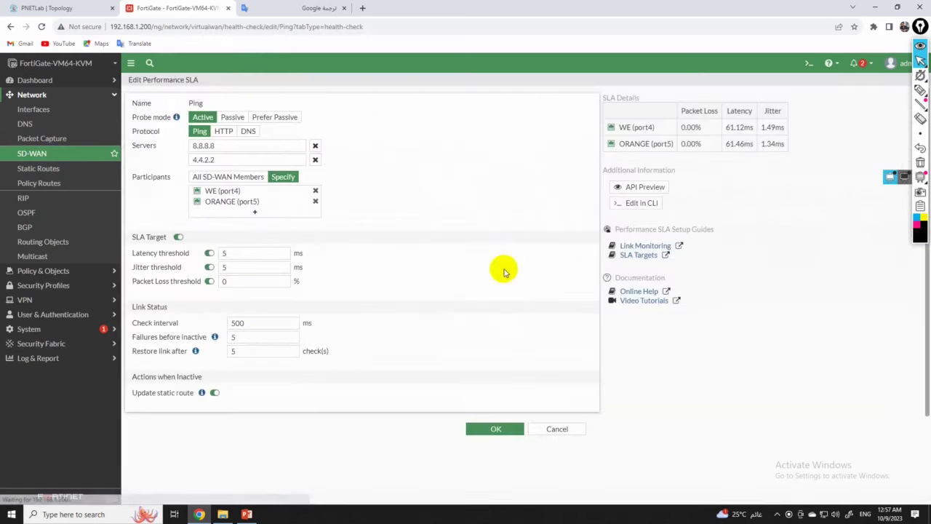
- Set the Ping SLA latency threshold to 100 ms, save, and view the jitter graph
double_click(237, 254)
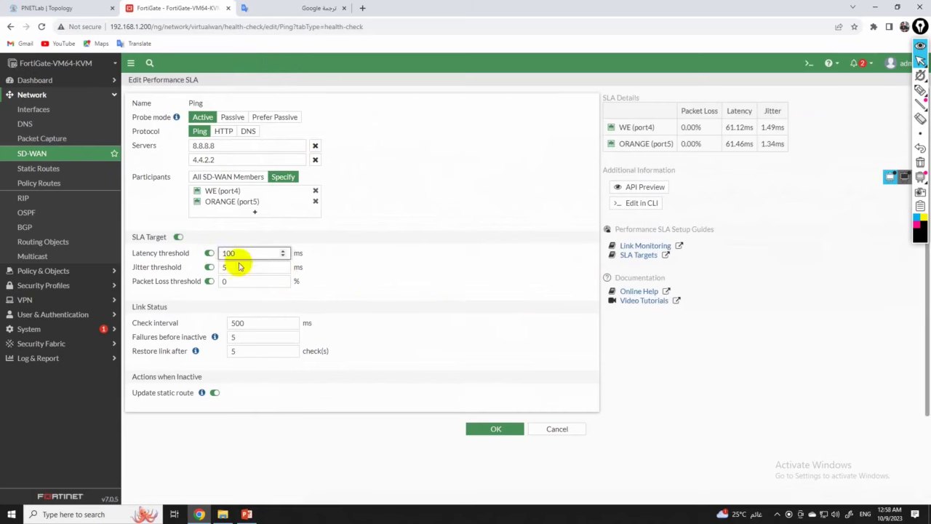
left_click(502, 429)
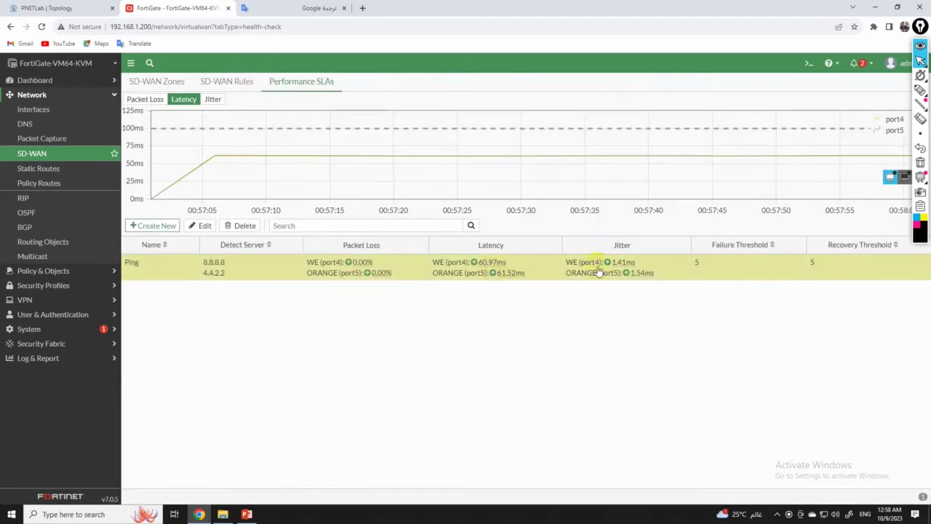
mouse_move(514, 274)
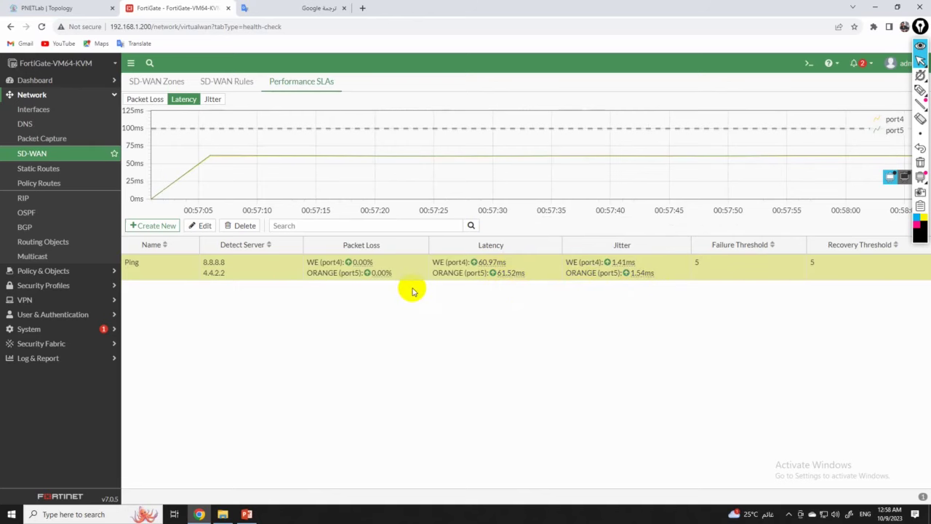
left_click(213, 100)
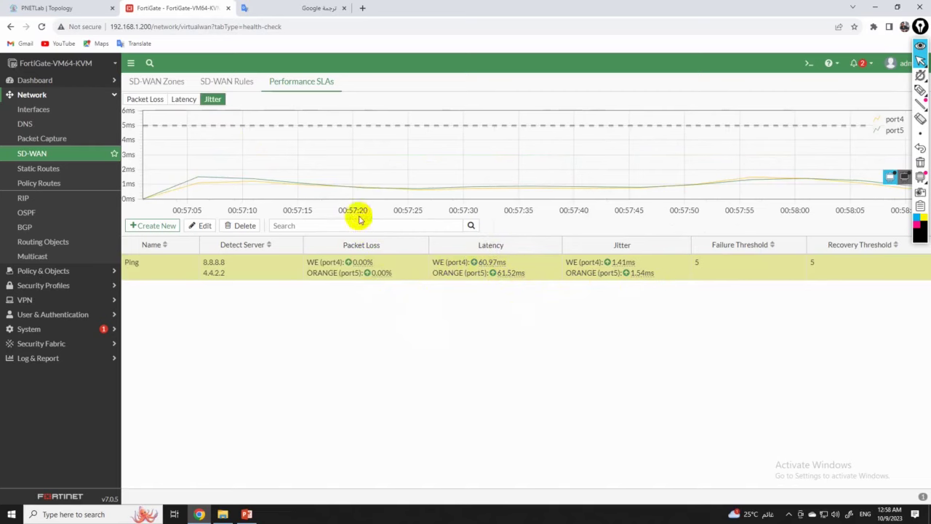
- Switch the SLA targets off on Ping and save it
left_click(244, 82)
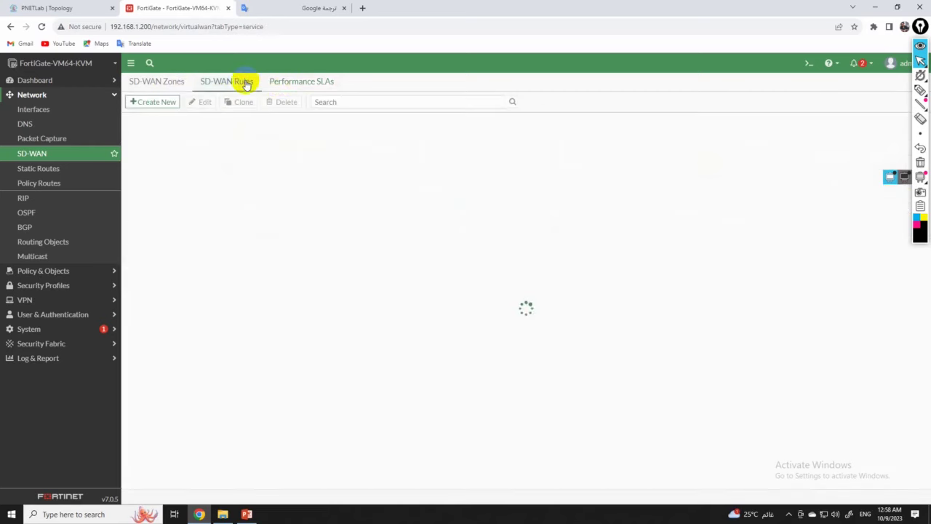
left_click(276, 86)
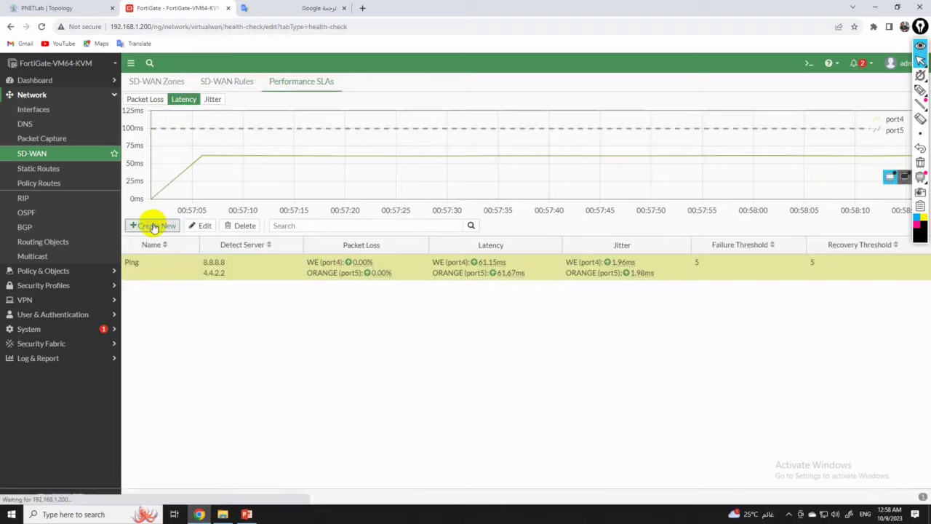
left_click(154, 225)
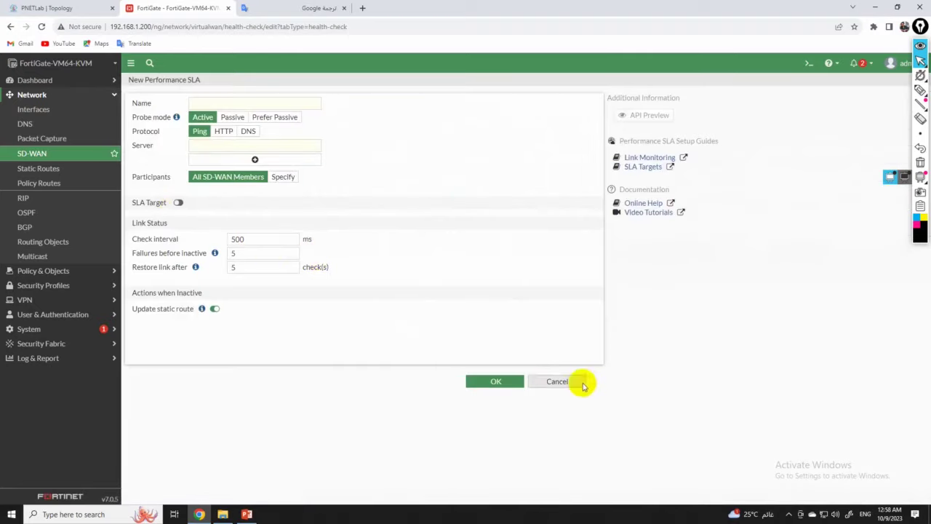
left_click(573, 381)
left_click(199, 226)
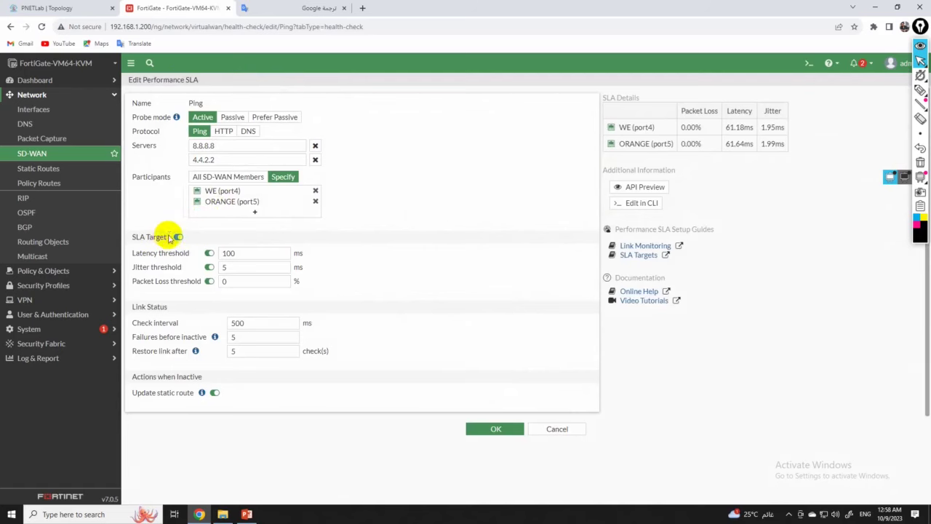
left_click(179, 237)
left_click(480, 426)
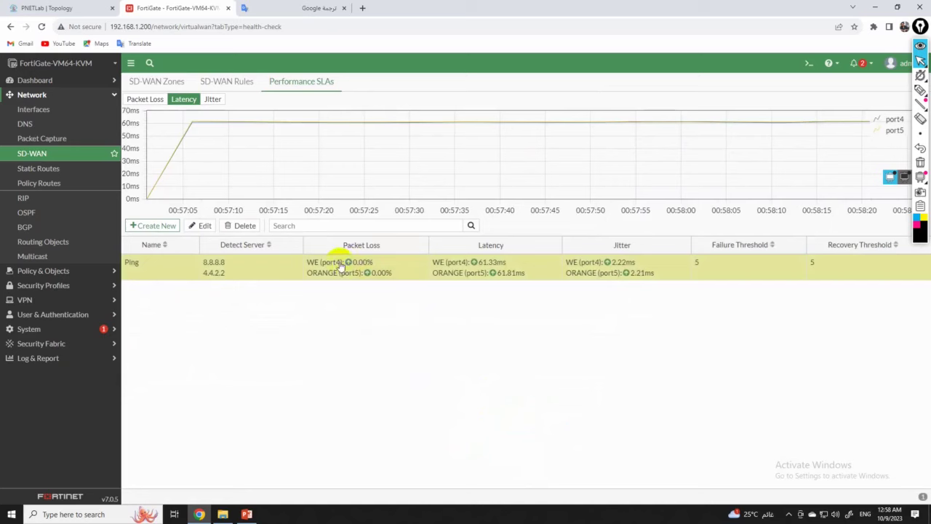
- Look at the SD-WAN rules list and the SD-WAN Zones overview
mouse_move(196, 127)
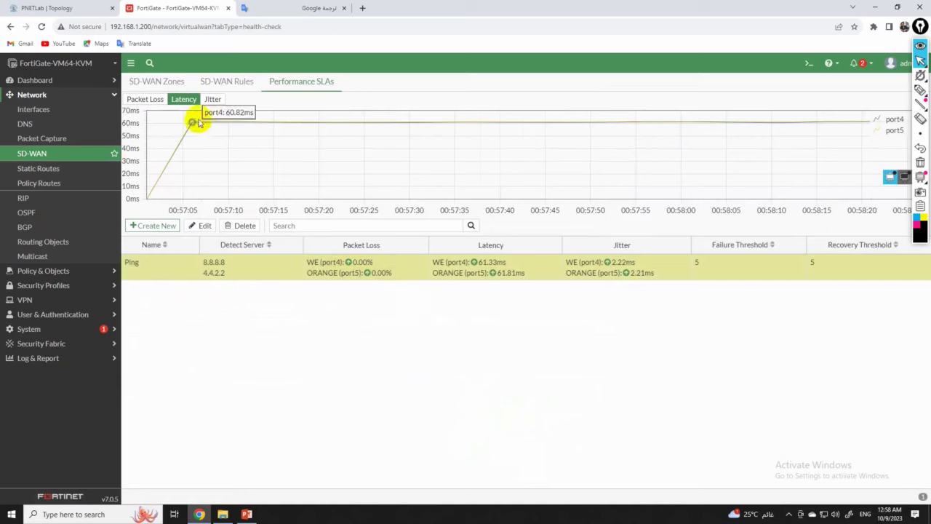
left_click(233, 85)
left_click(155, 102)
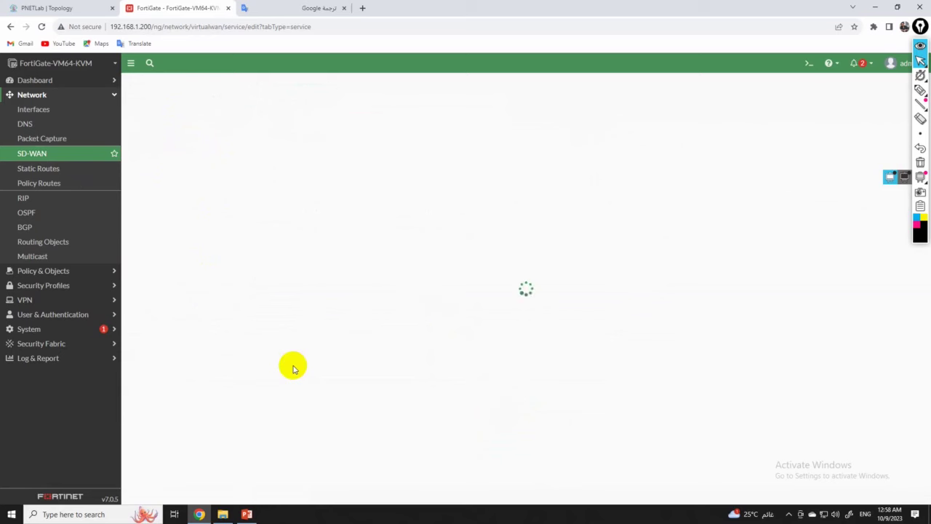
left_click(25, 153)
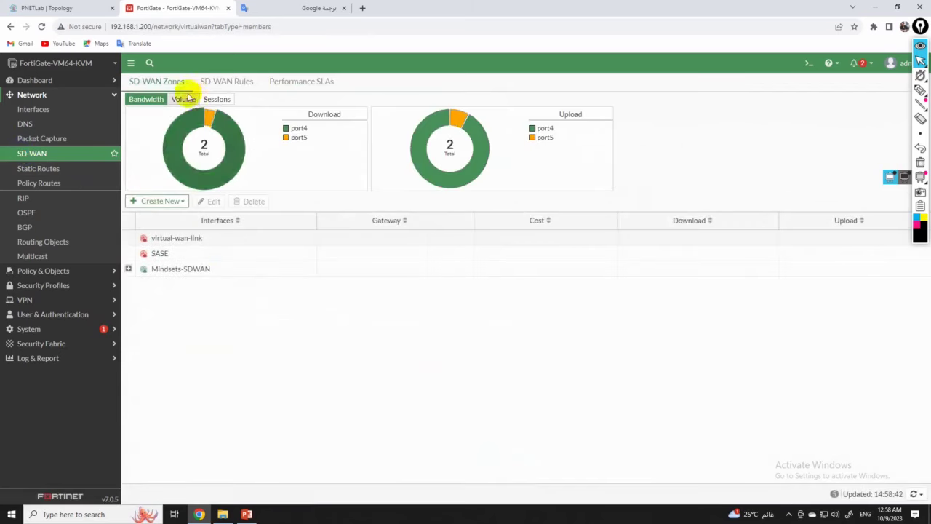
left_click(224, 81)
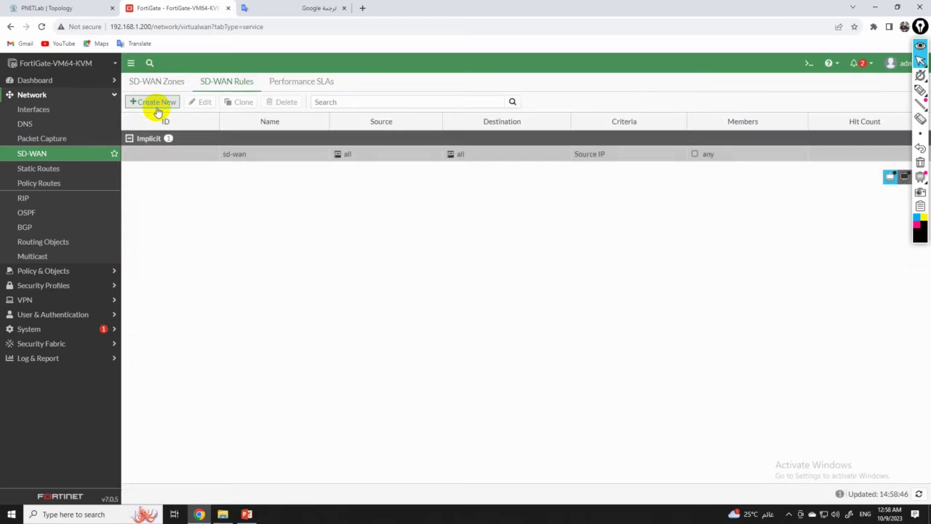
- Draft a priority rule measured by Ping, trying Lowest Cost (SLA) and Maximize Bandwidth (SLA), then discard it
left_click(157, 104)
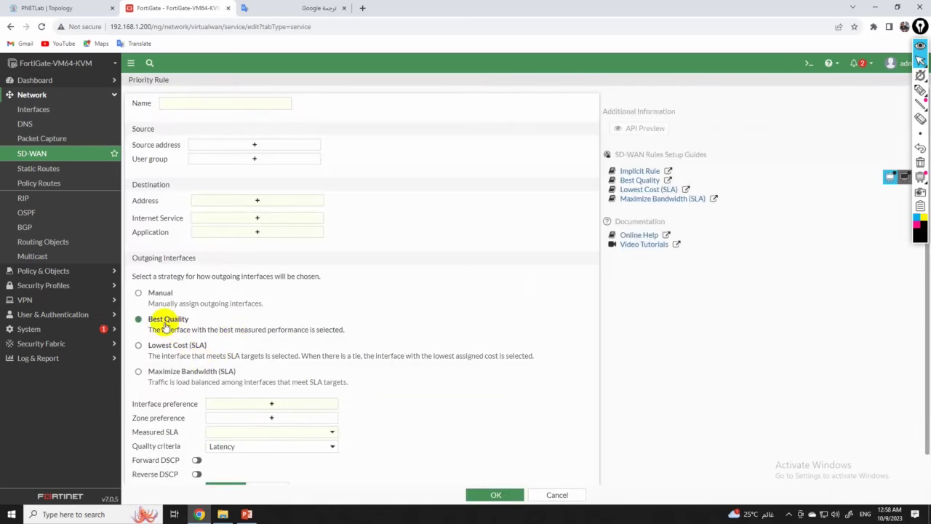
left_click(211, 433)
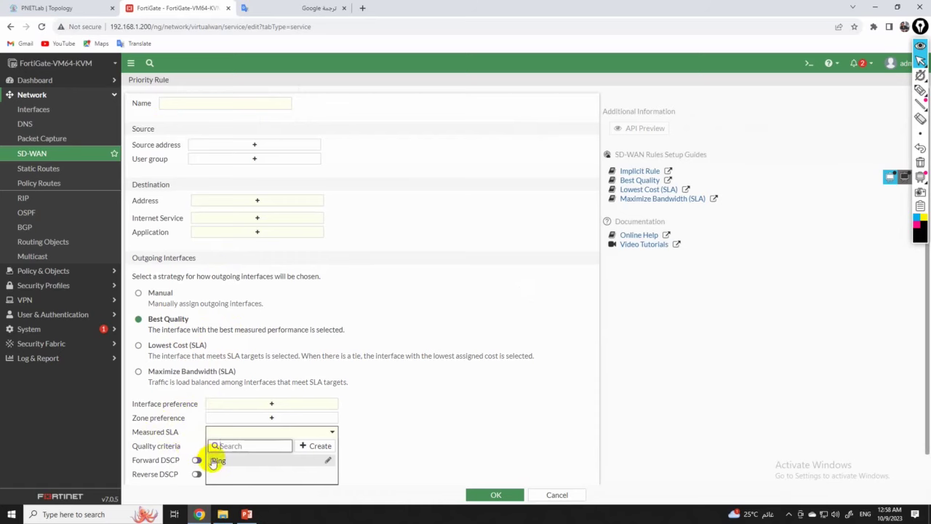
left_click(216, 462)
scroll(211, 422, "down", 1)
mouse_move(225, 409)
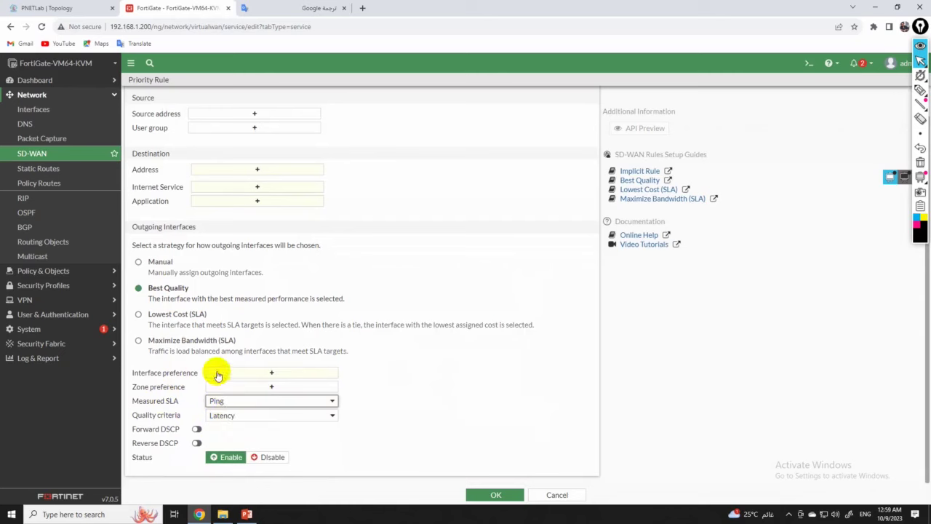
left_click(166, 317)
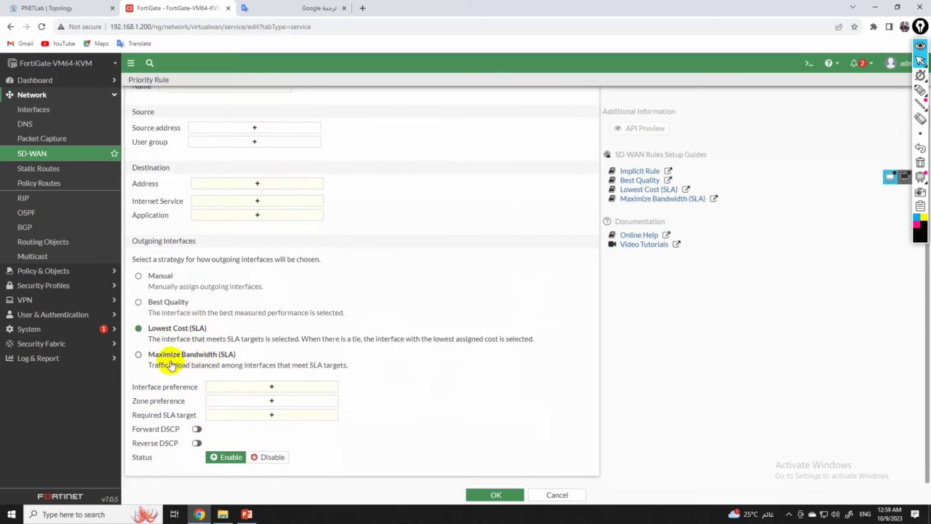
left_click(220, 361)
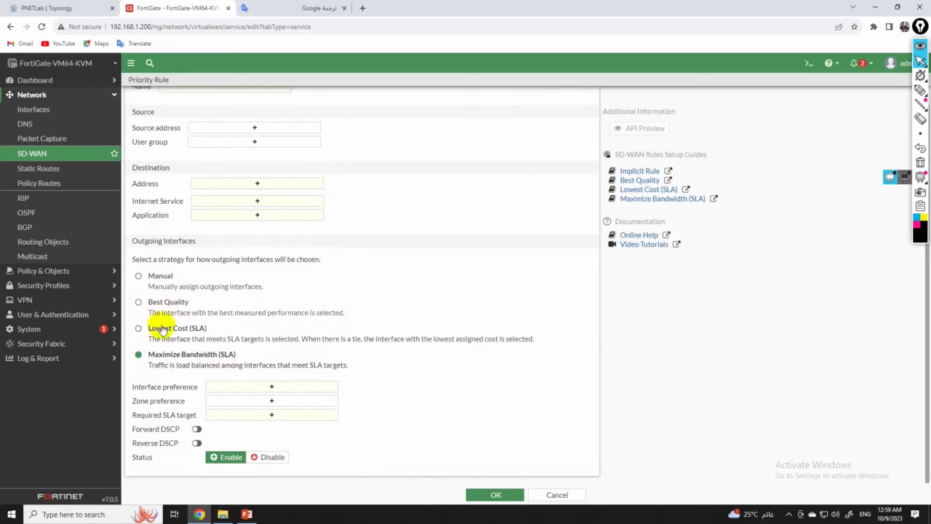
left_click(553, 495)
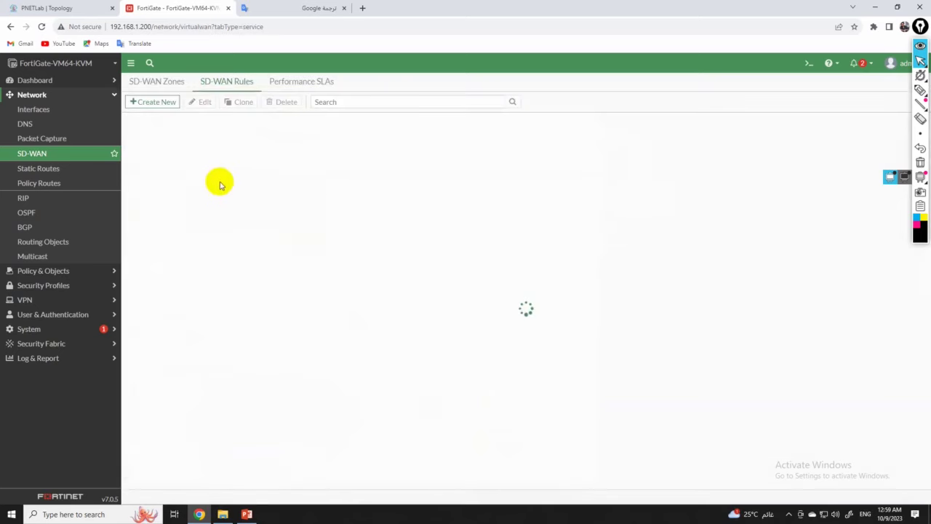
- Return to the SD-WAN Zones overview and close a background tray app
left_click(32, 154)
left_click(38, 143)
left_click(34, 154)
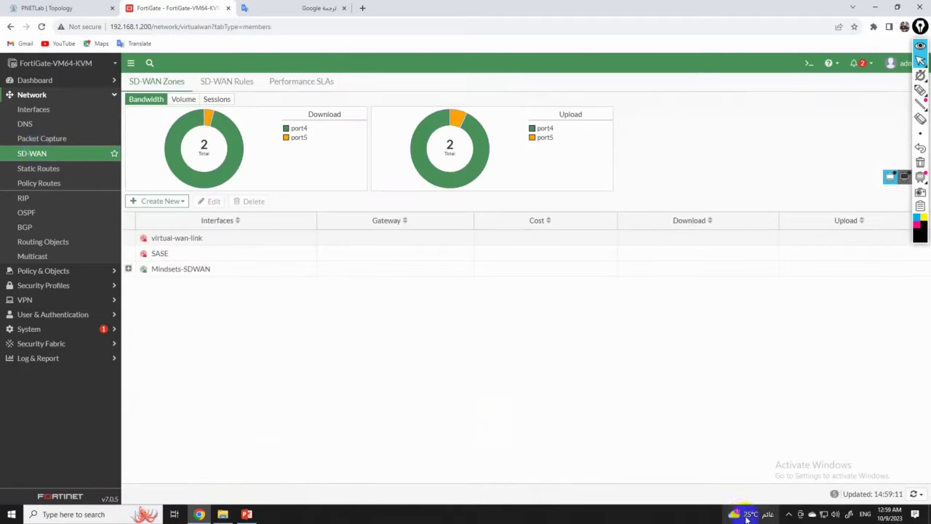
left_click(789, 514)
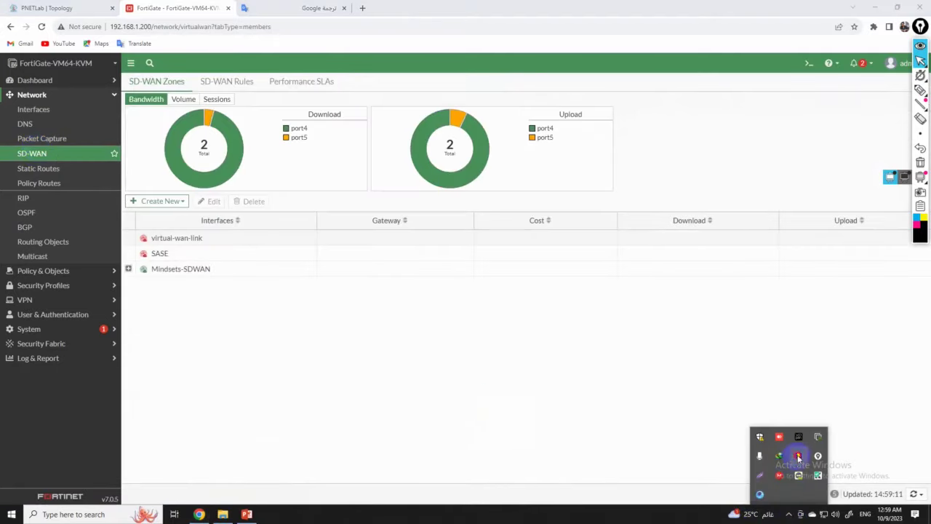
left_click(797, 454)
- Run 'get router info routing-table all', showing only connected routes 192.168.1.0/24 and 192.168.44.0/24
left_click(809, 65)
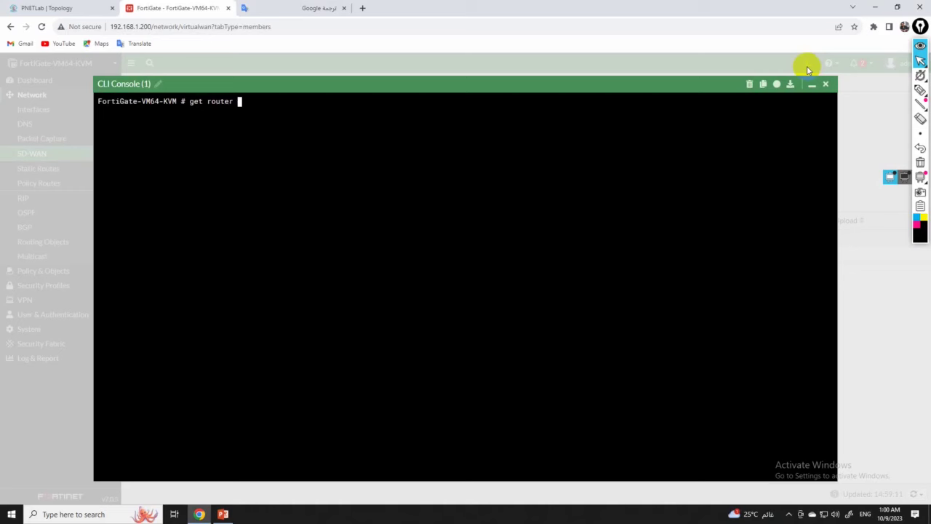
type("get router ?")
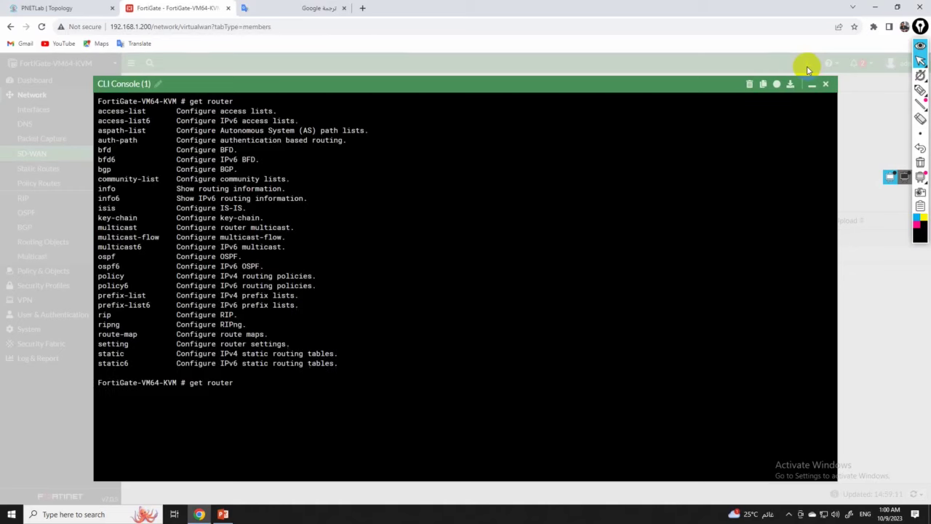
type("info ?")
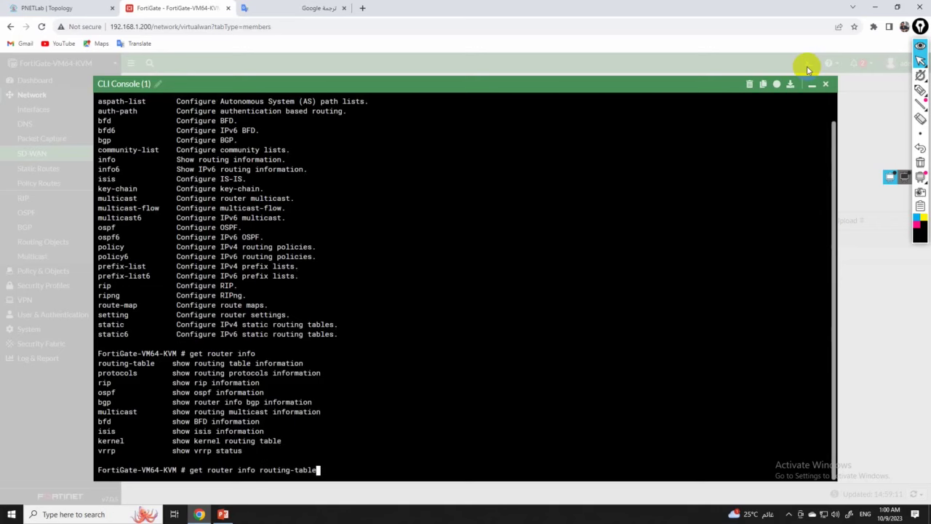
type("routing-table ?a")
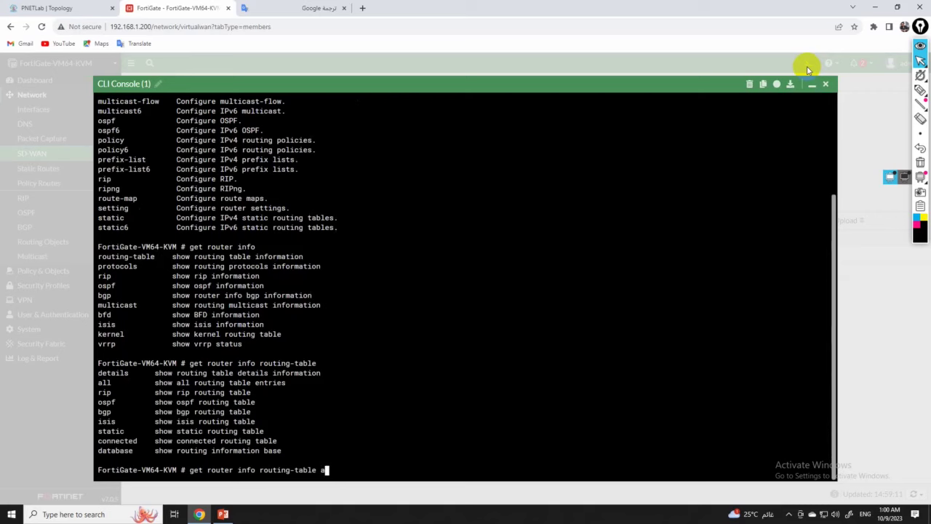
type(";")
key("Return")
key("Up")
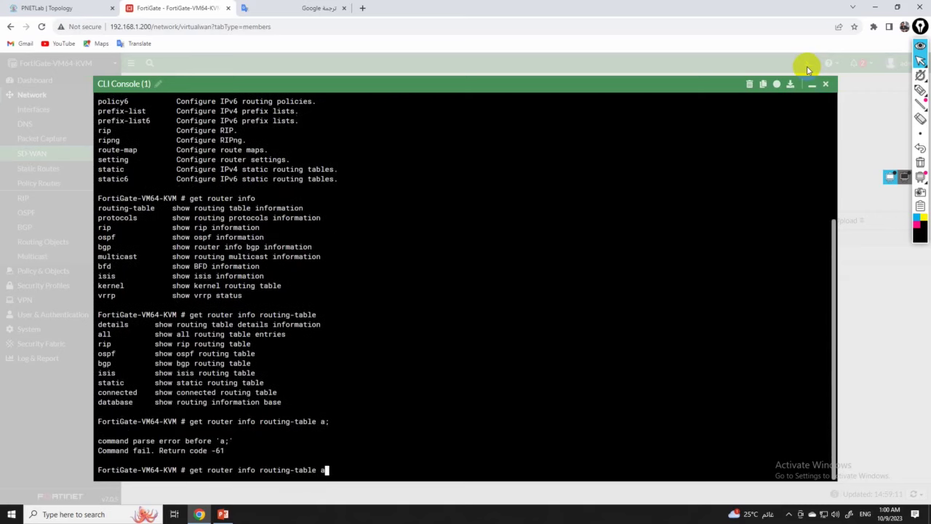
type("l")
key("Return")
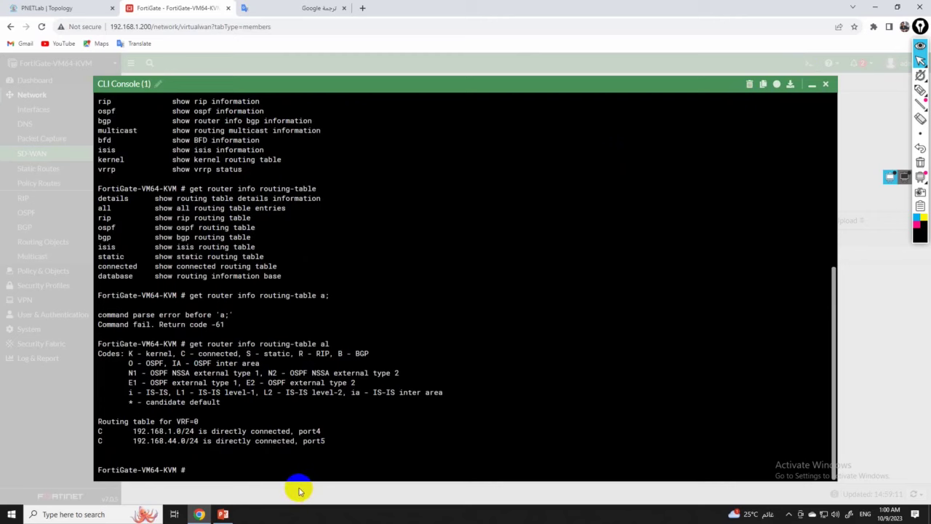
key("Up")
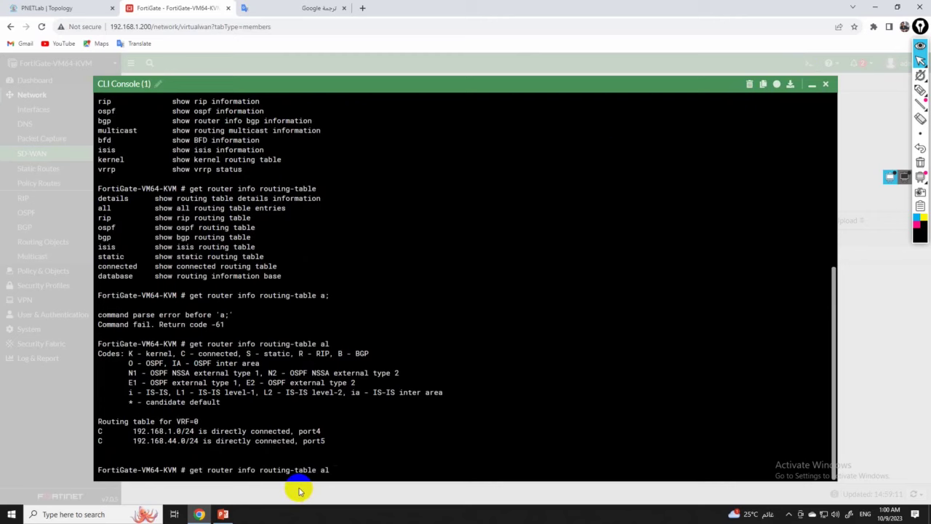
type("l")
key("Return")
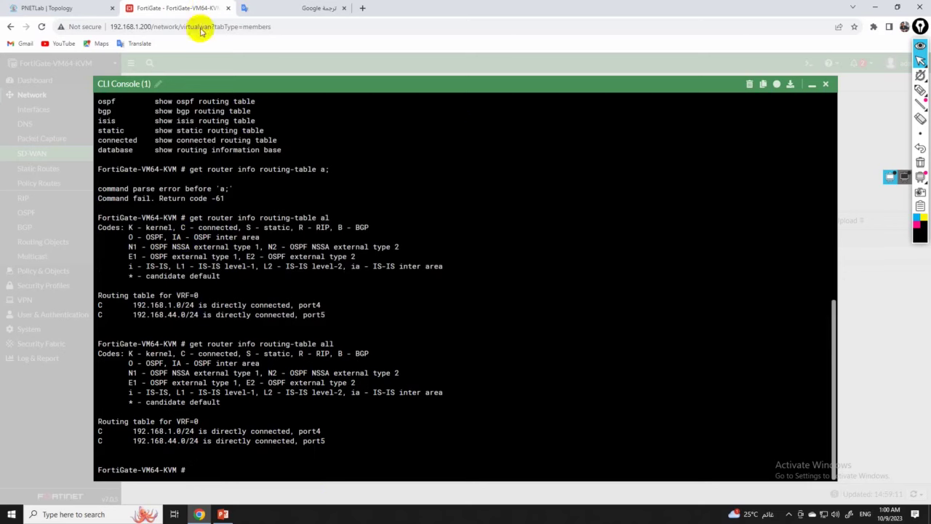
left_click(812, 86)
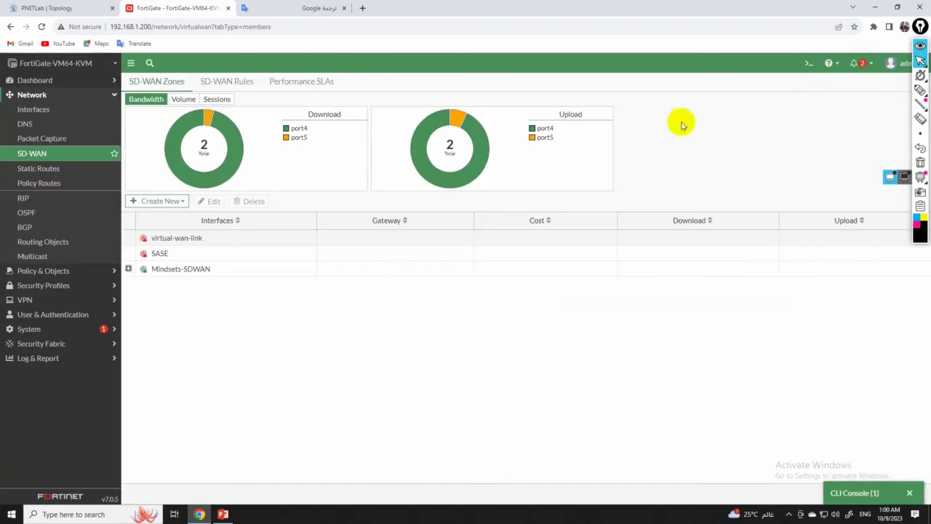
- Add a default 0.0.0.0/0 static route using the Mindsets-SDWAN zone as interface
left_click(40, 155)
left_click(39, 169)
left_click(162, 83)
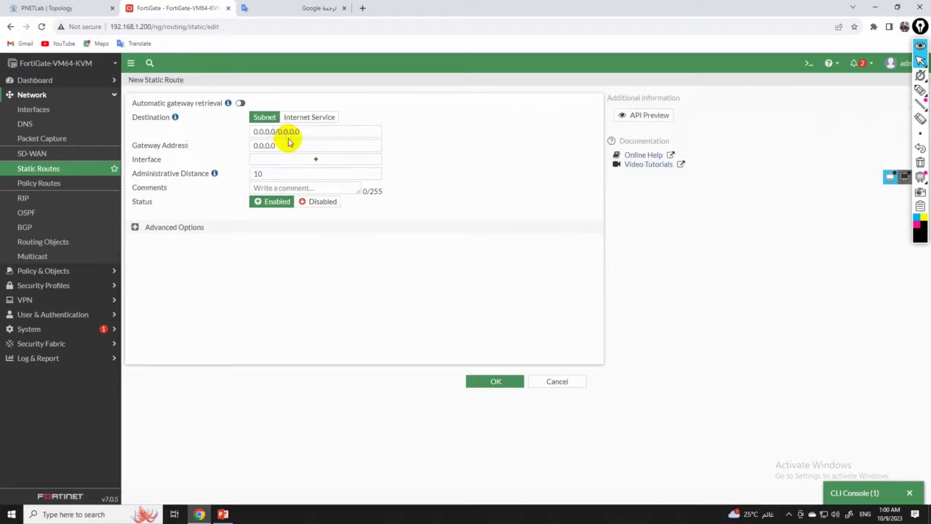
left_click(323, 158)
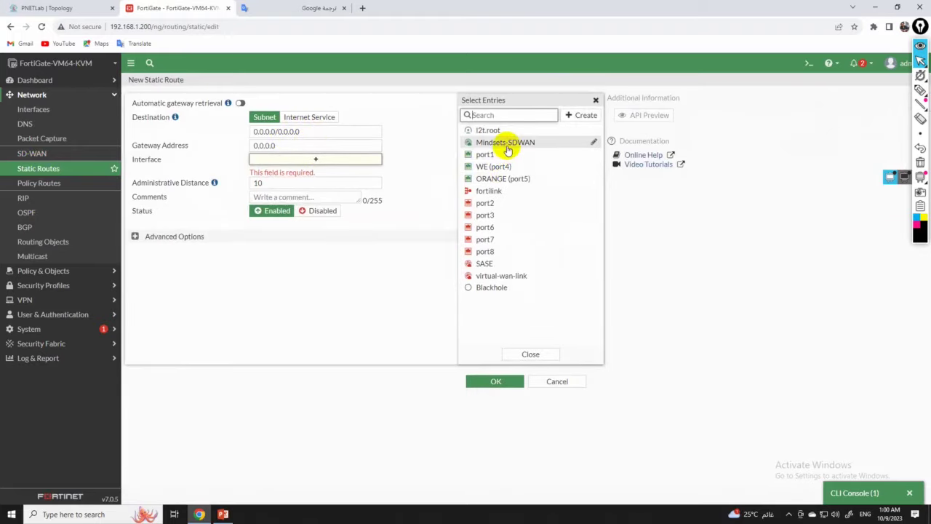
left_click(505, 143)
left_click(525, 358)
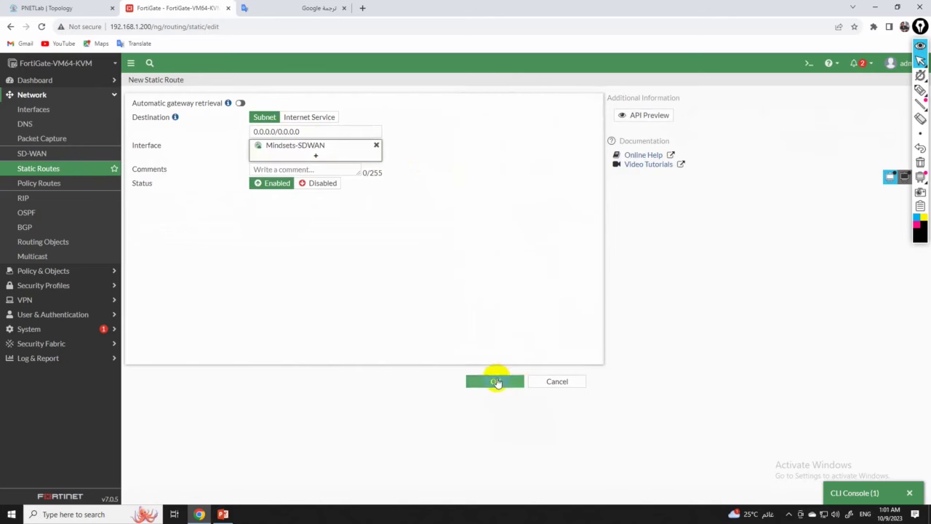
left_click(496, 381)
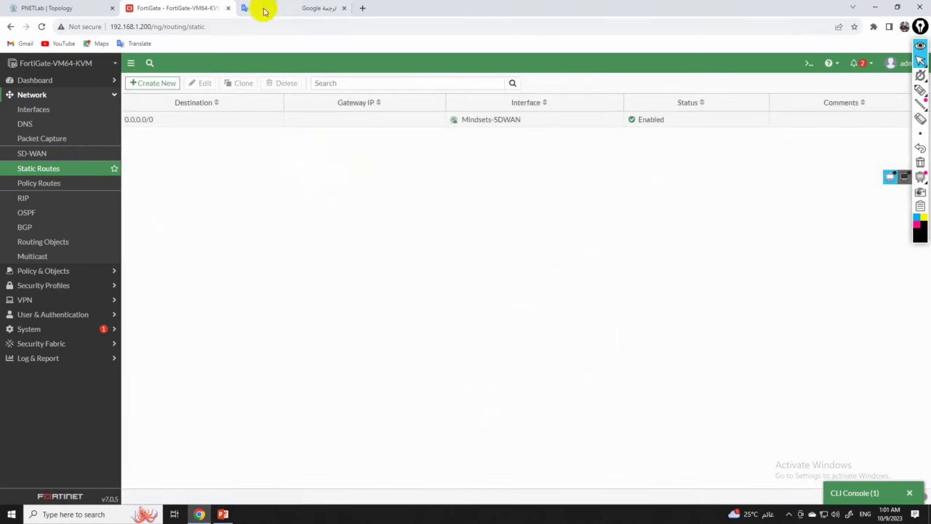
- Rerun the routing-table command to confirm the default route via port4 and port5
left_click(870, 494)
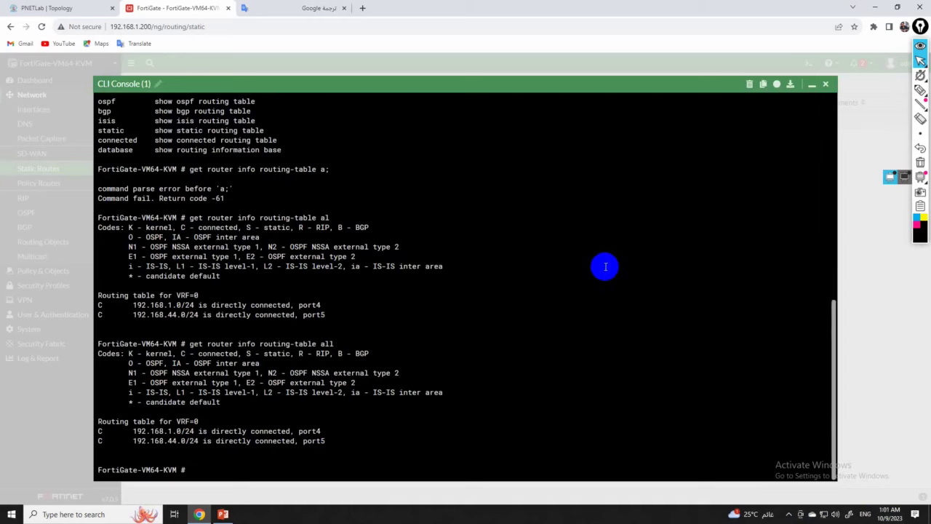
key("Up")
key("Return")
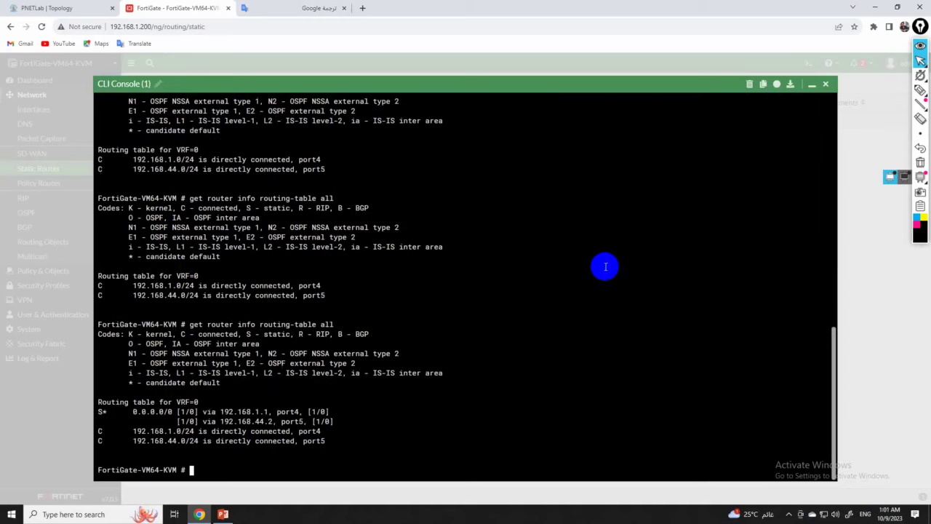
mouse_move(101, 416)
left_mouse_down()
mouse_move(219, 411)
mouse_move(357, 424)
mouse_move(187, 404)
mouse_move(96, 412)
left_mouse_up()
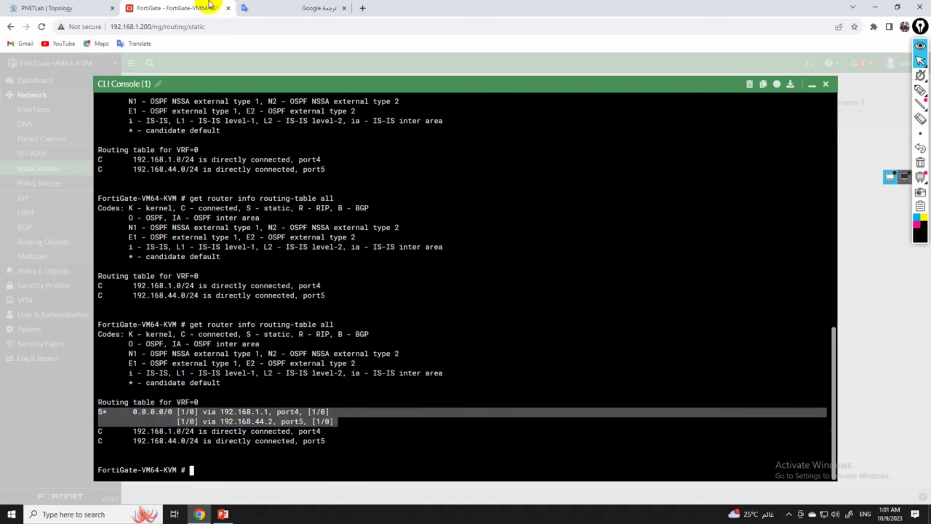
left_click(812, 86)
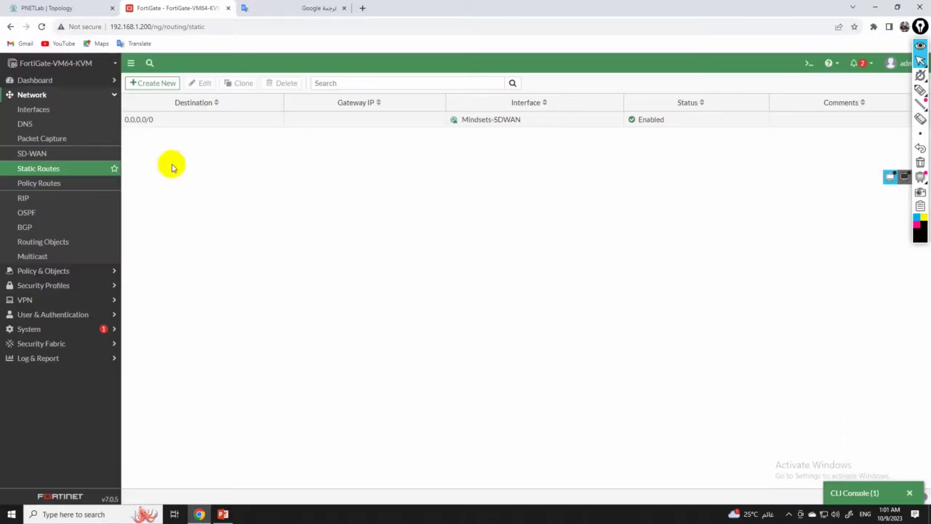
- Check Ping's 0% loss on both links, then delete the port5 link in PNETLab
left_click(45, 112)
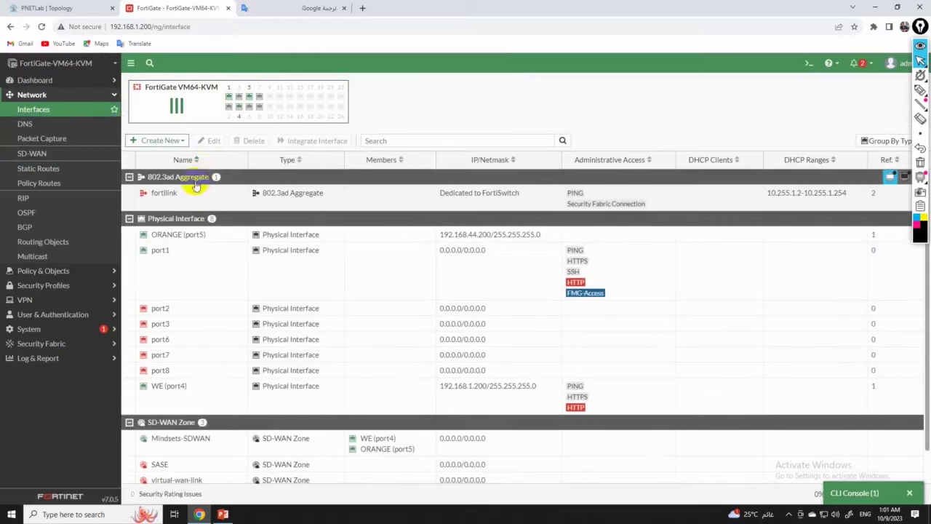
left_click(53, 156)
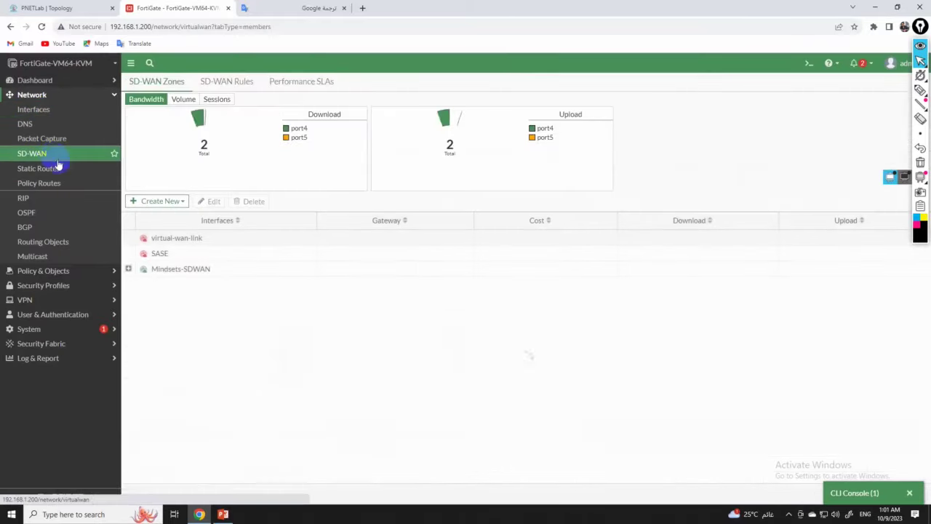
left_click(295, 80)
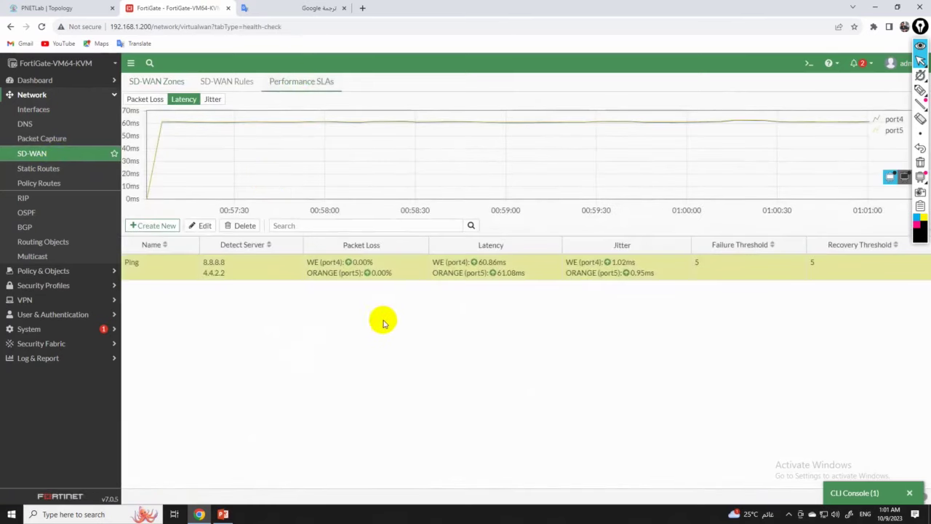
left_click(43, 8)
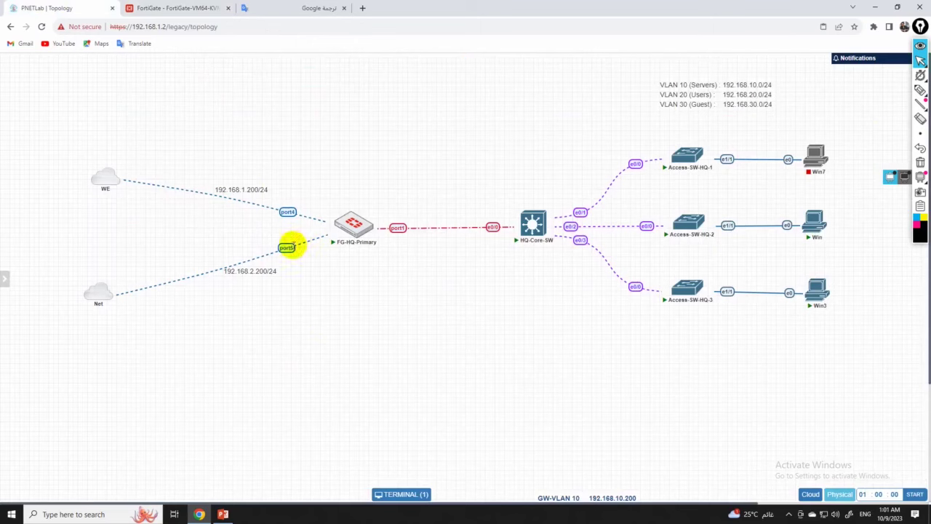
right_click(288, 247)
left_click(306, 314)
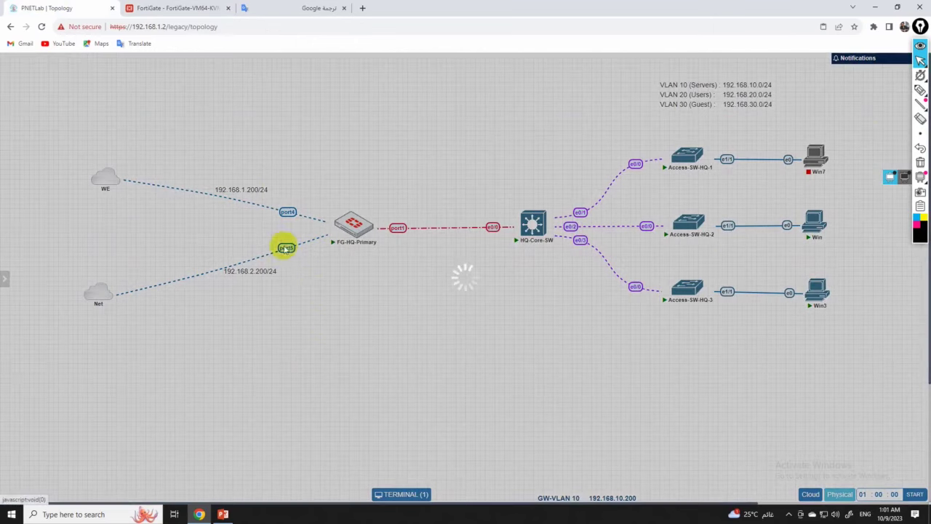
left_click(202, 8)
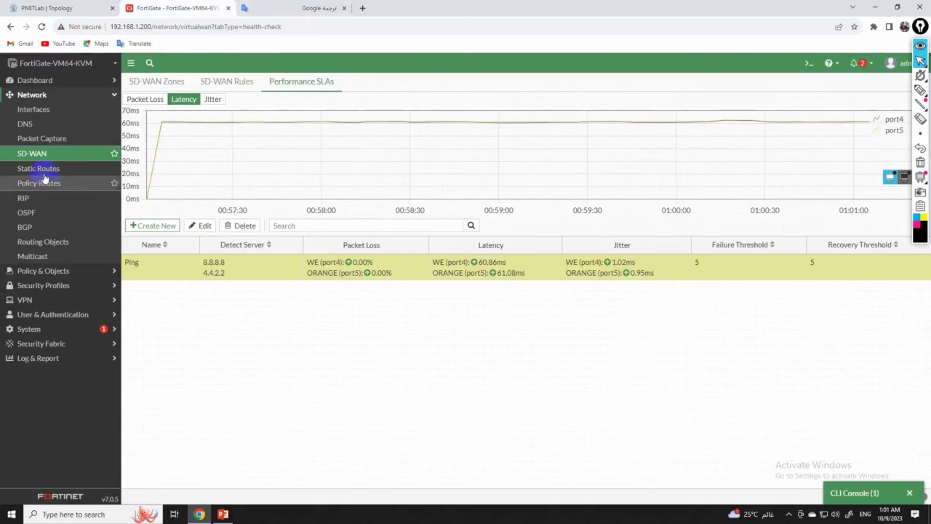
- See ORANGE fail its SLA and the routing table's default route now only via port4
left_click(32, 153)
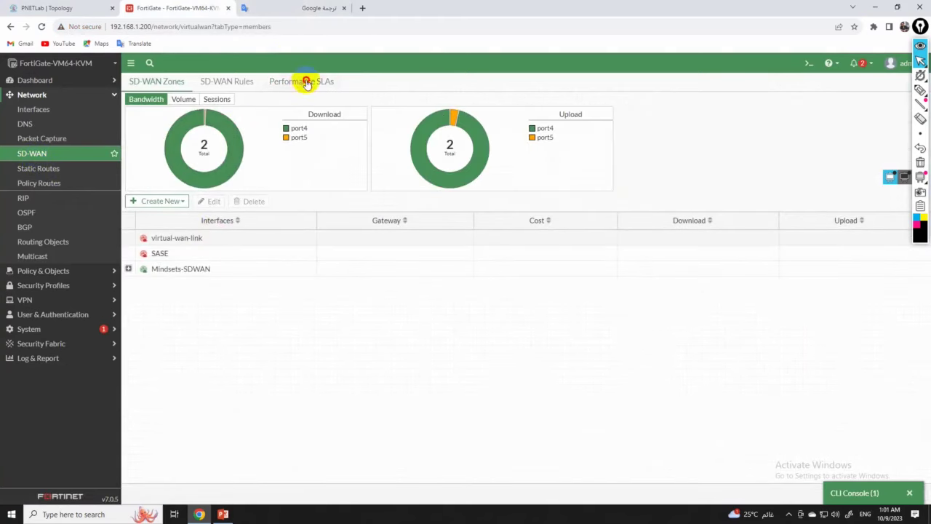
left_click(304, 80)
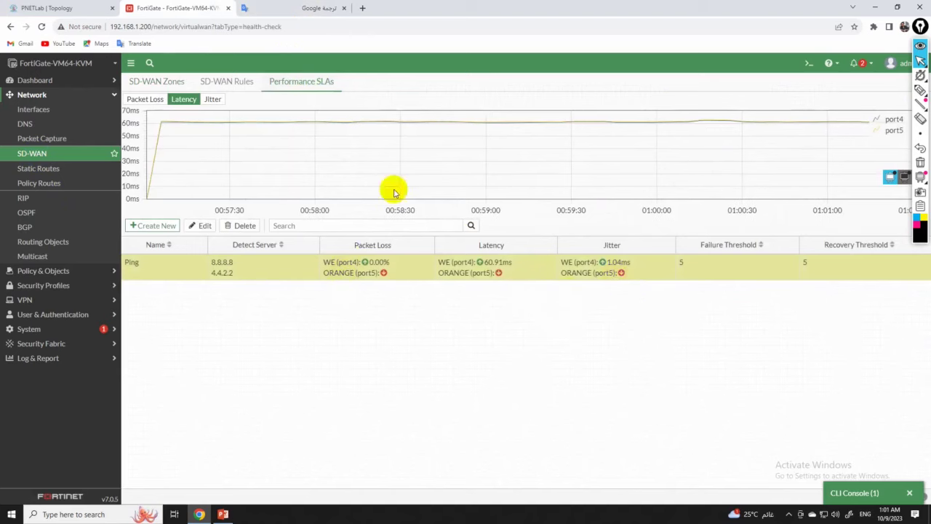
left_click(855, 493)
key("Up")
key("Return")
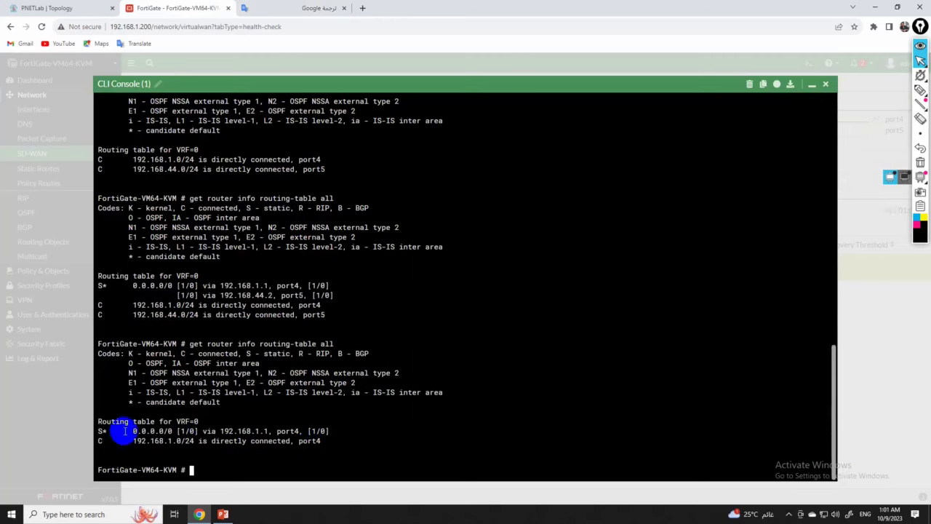
left_click_drag(125, 431, 327, 432)
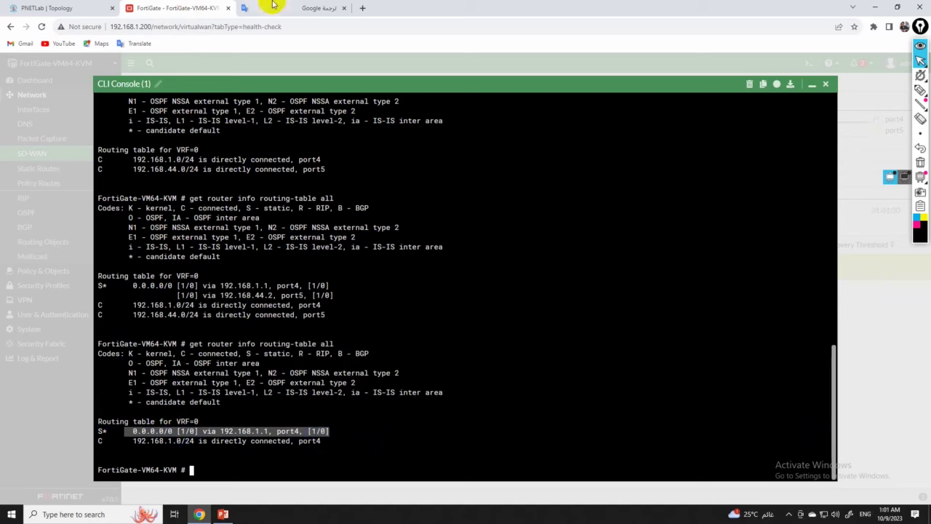
left_click(270, 8)
left_click(48, 8)
- Draw a new link from the Net cloud to FG-HQ-Primary port5 and save it
mouse_move(104, 295)
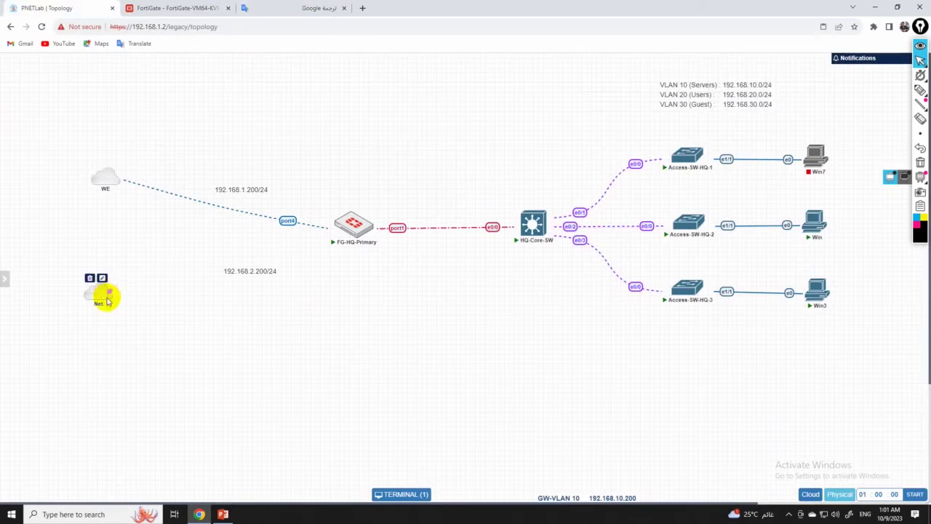
left_click_drag(110, 291, 347, 224)
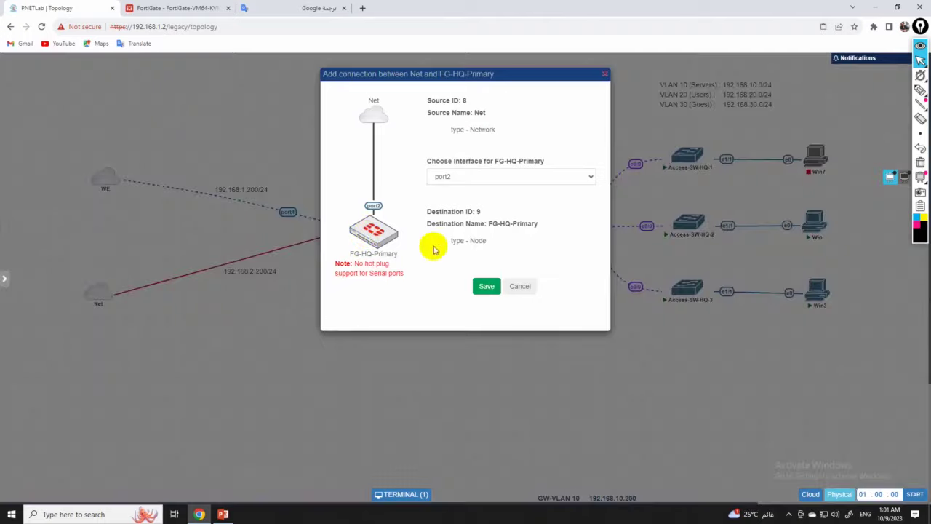
left_click(464, 177)
left_click(443, 223)
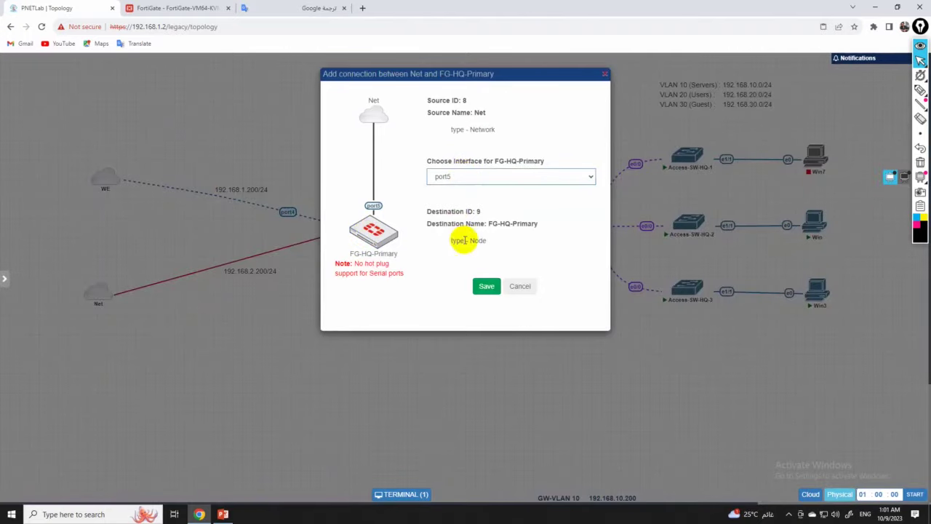
left_click(486, 286)
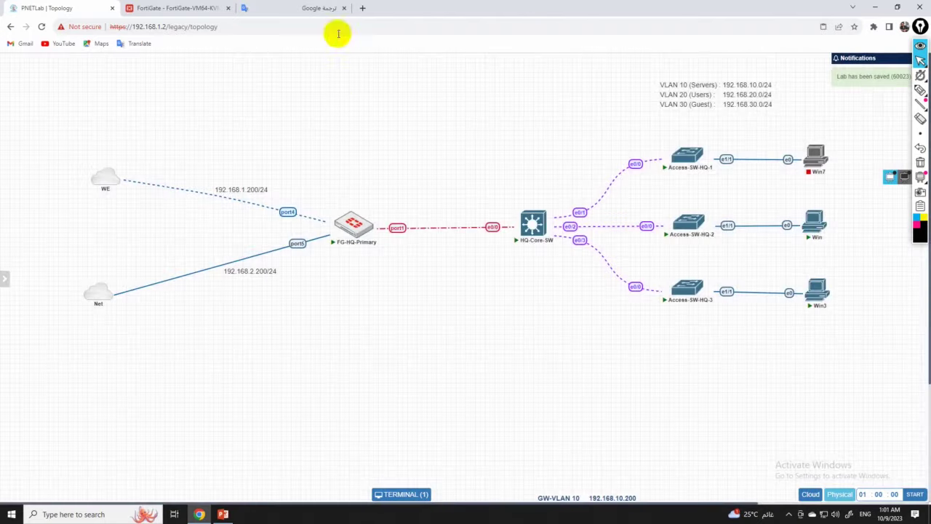
left_click(206, 8)
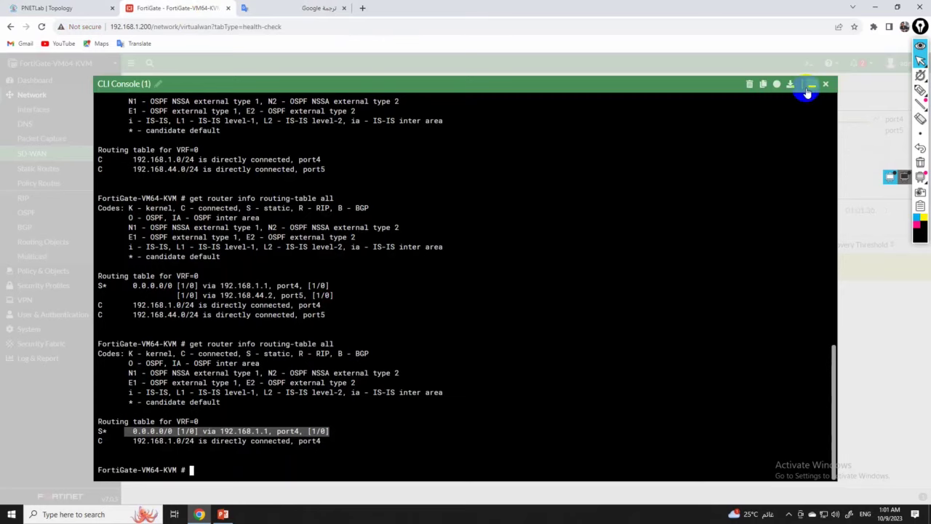
- Check the SLA results and rerun the routing table, showing the default route via port4 and port5 again
left_click(811, 84)
left_click(81, 151)
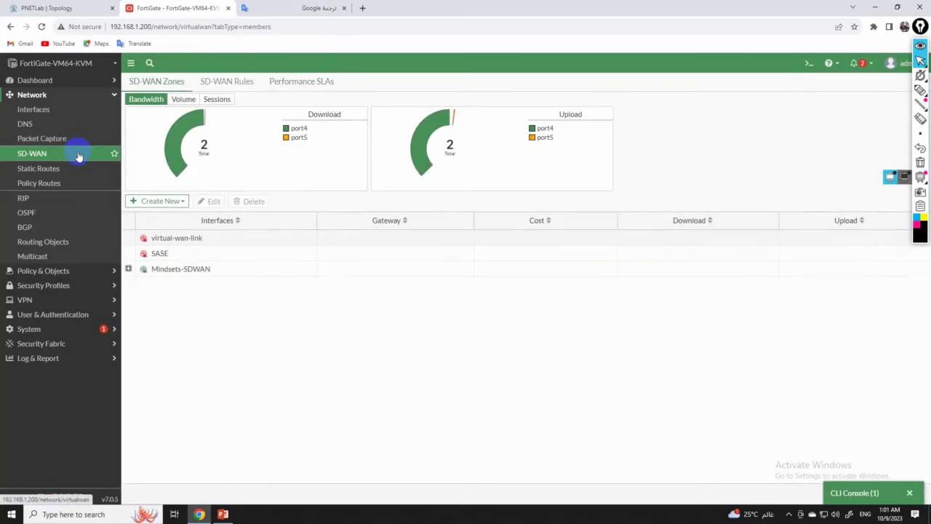
left_click(313, 81)
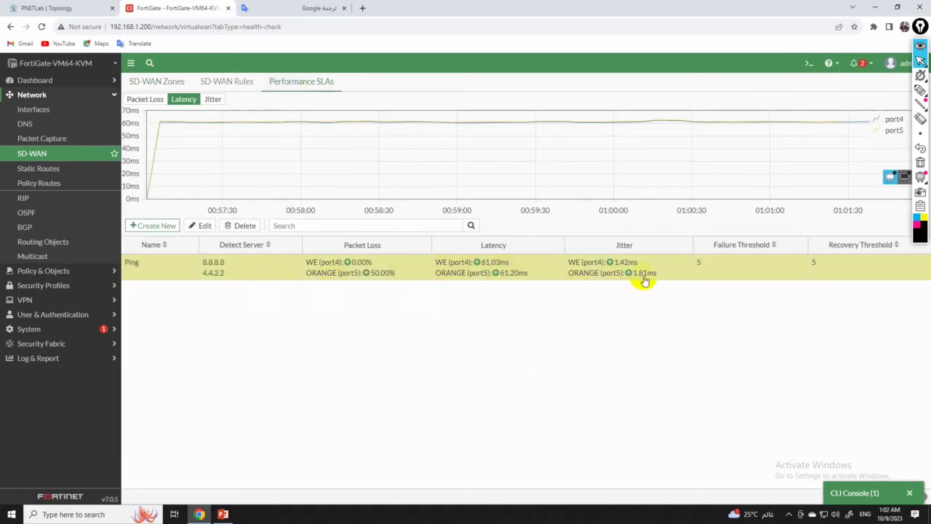
left_click(858, 493)
key("Up")
key("Return")
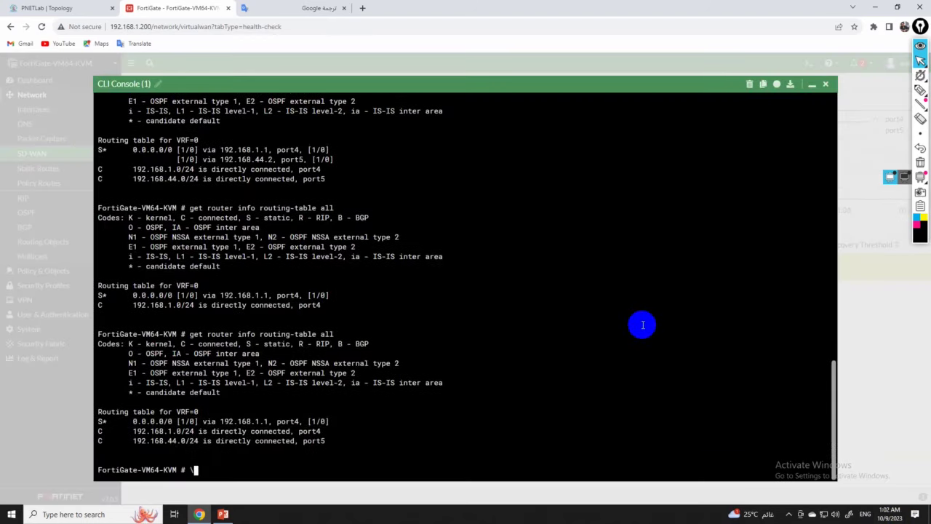
key("Up")
key("Return")
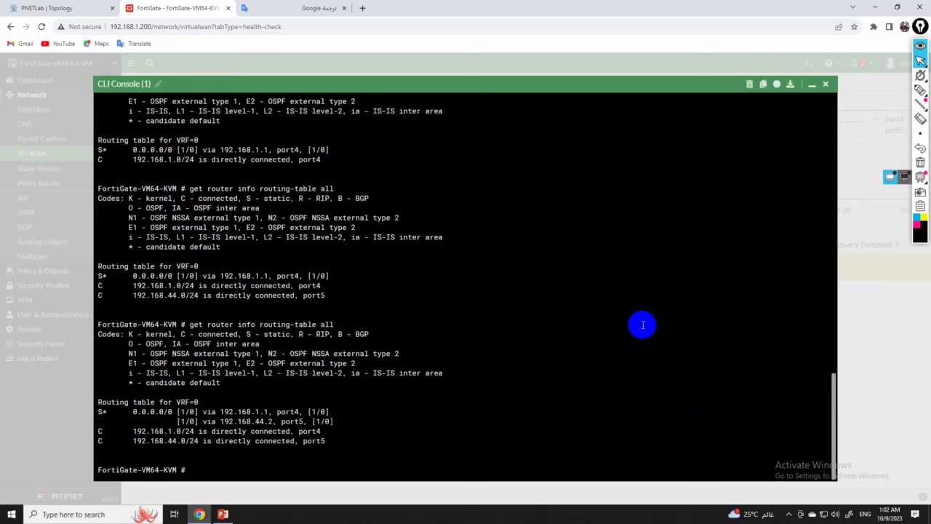
left_click_drag(347, 422, 87, 404)
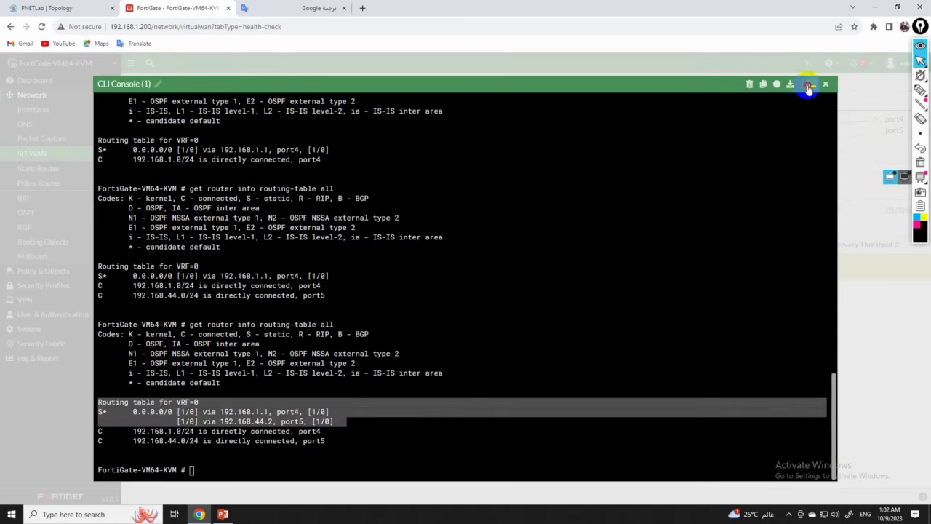
left_click(808, 85)
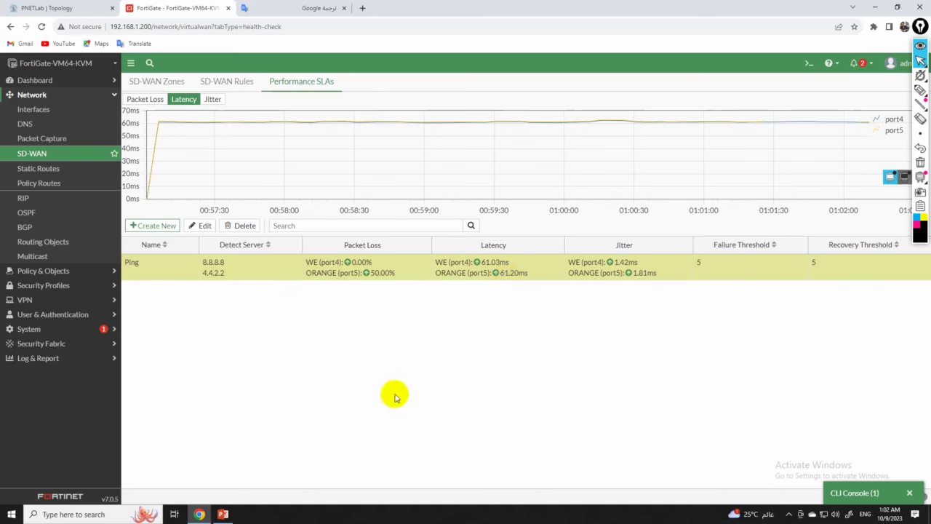
- Show the final THANKS! slide 11 in the PowerPoint deck
left_click(225, 515)
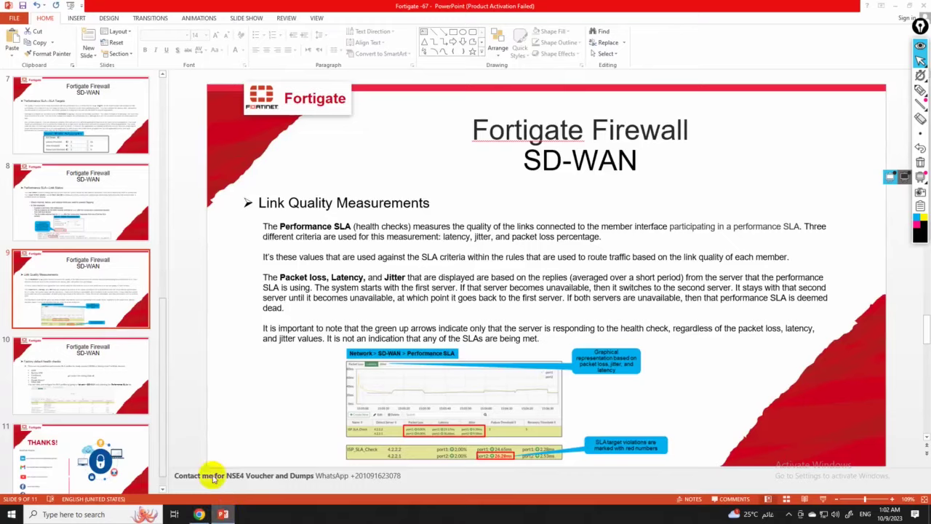
left_click(97, 461)
left_click(112, 453)
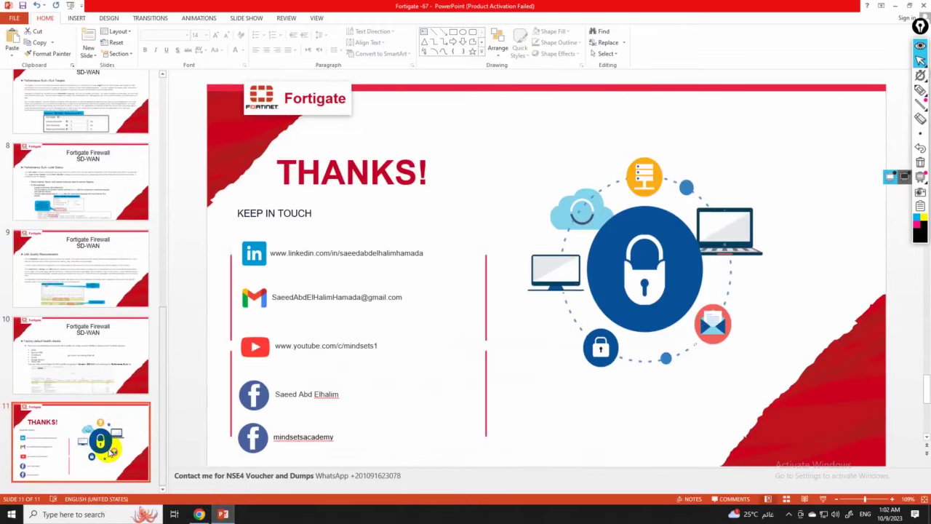
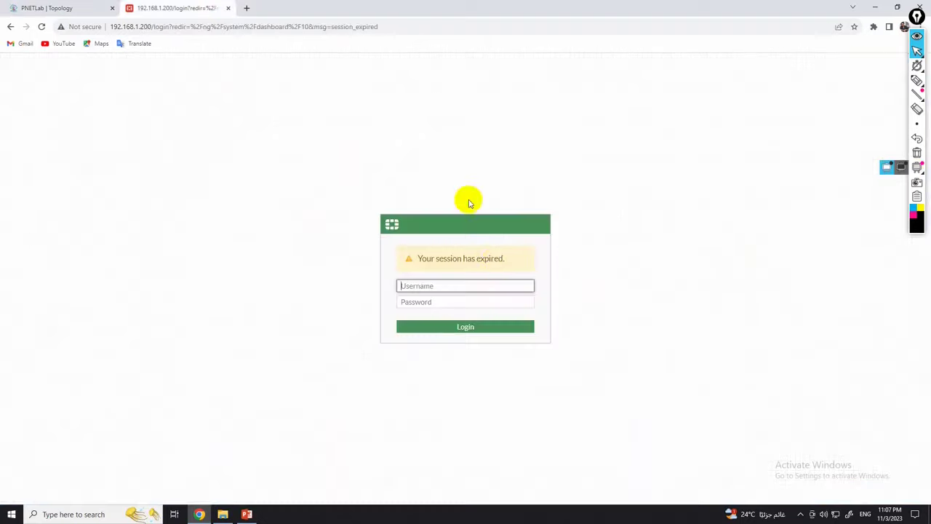
- Log back in as admin and postpone the FortiGate Setup dialog with Later
left_click(478, 287)
type("admin")
key("Tab")
key("Return")
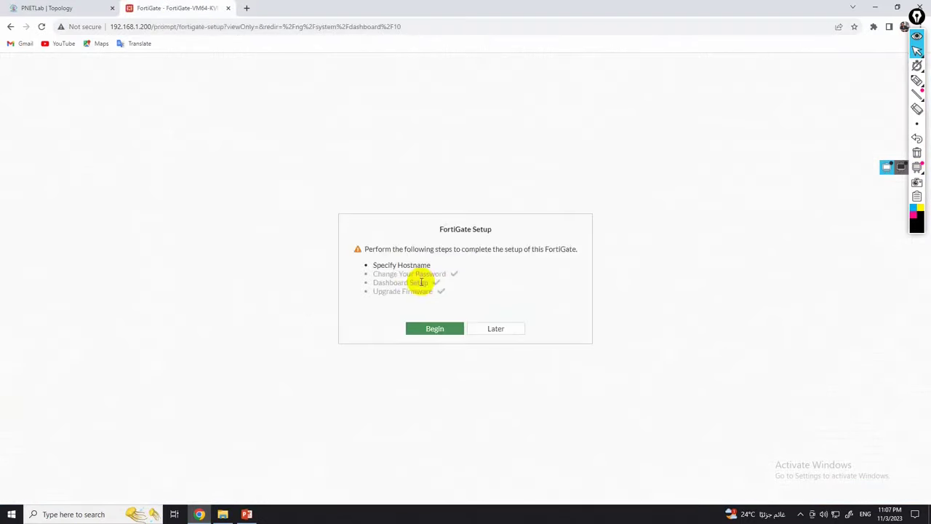
left_click(492, 328)
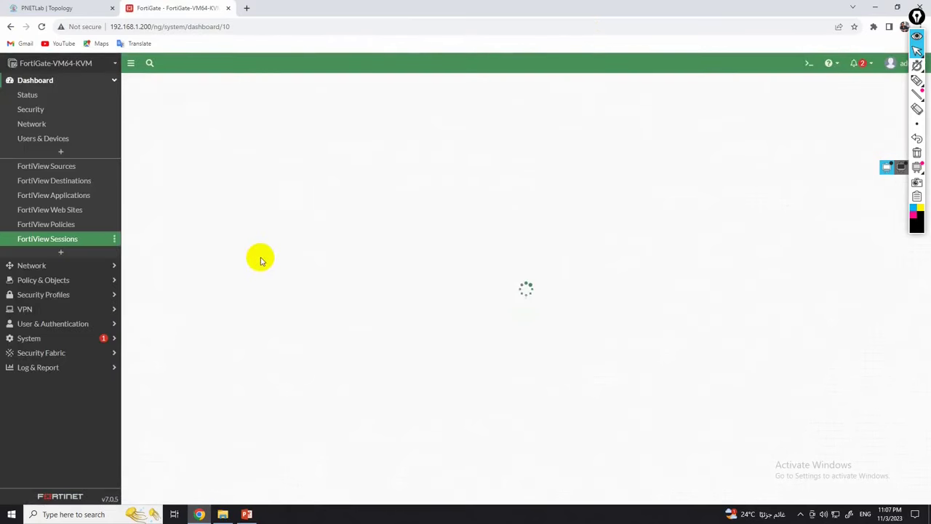
- Delete the facebook rule from the SD-WAN Rules list
left_click(58, 339)
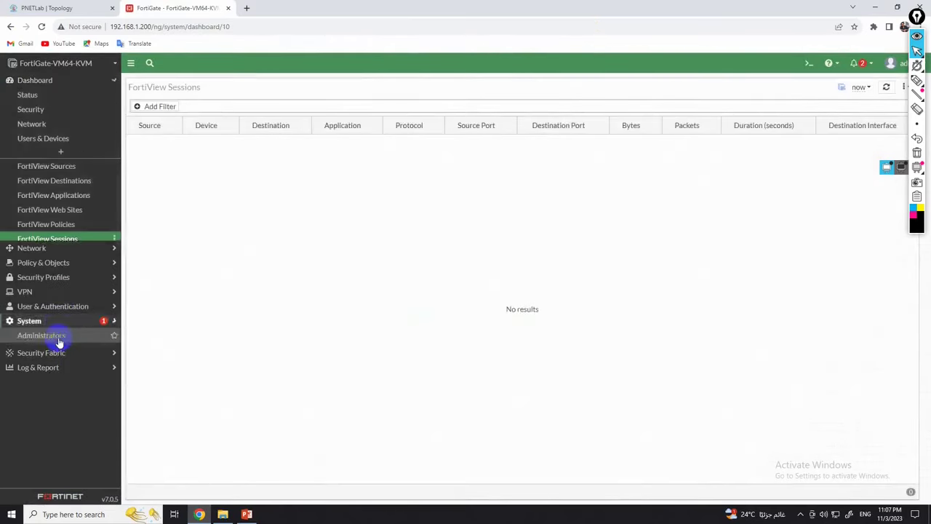
left_click(40, 98)
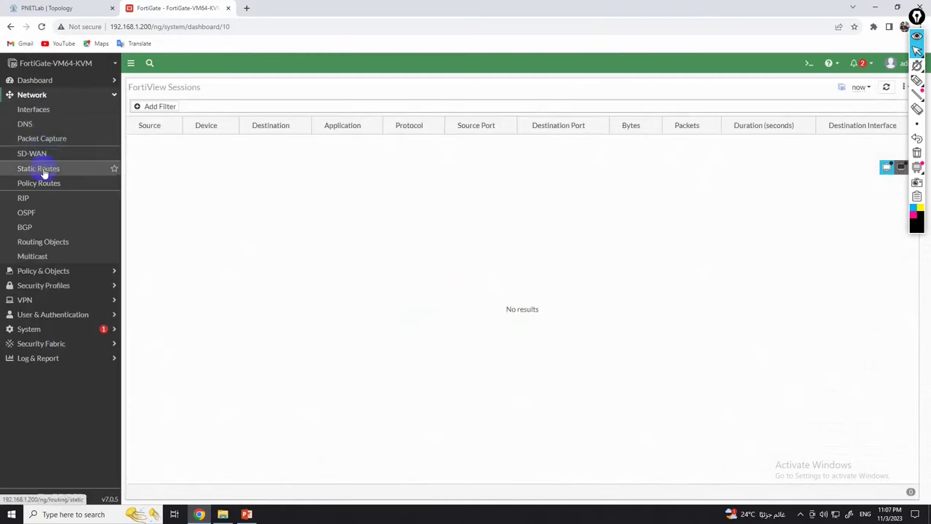
left_click(82, 153)
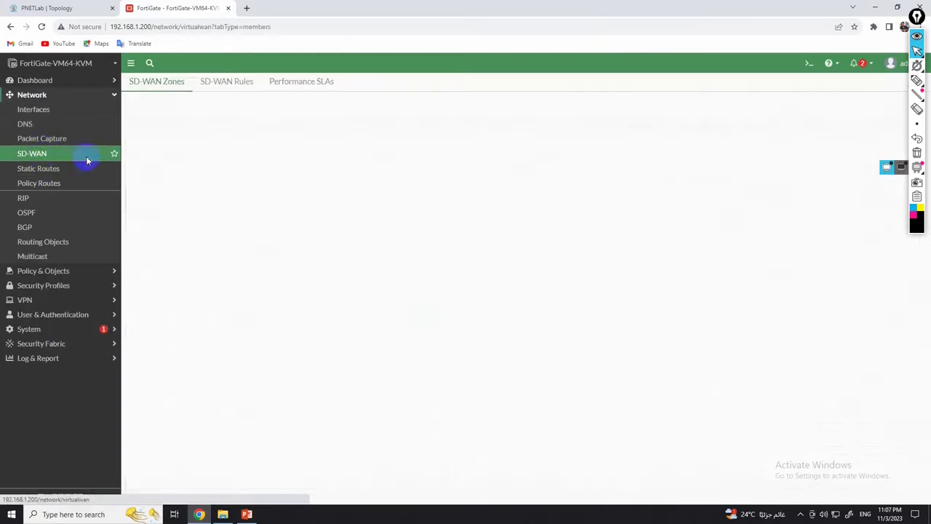
left_click(233, 85)
left_click(177, 162)
right_click(179, 163)
left_click(217, 215)
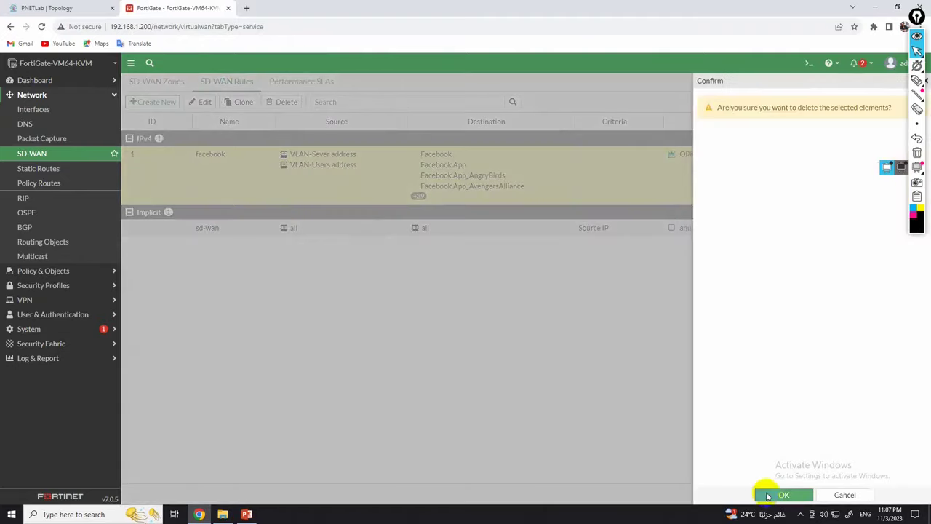
left_click(770, 492)
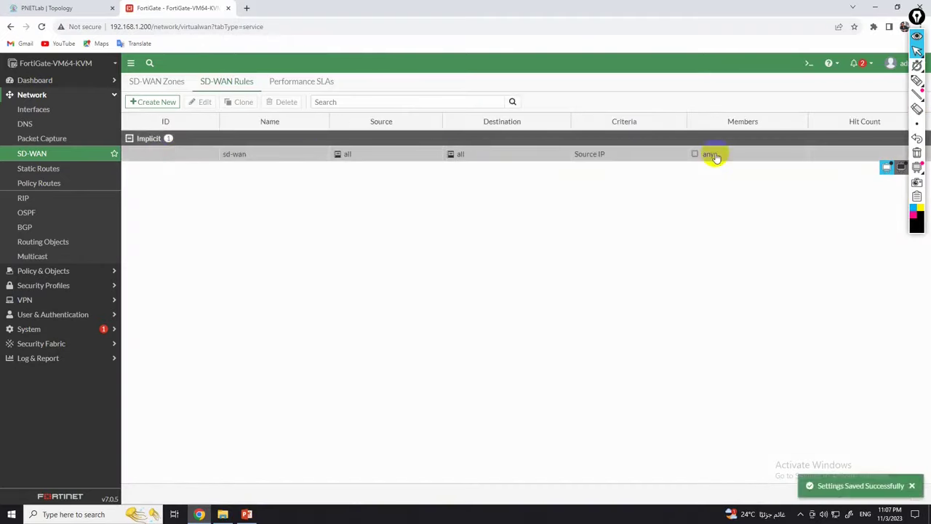
- Start a new rule named Manual-Servers with source VLAN-Sever address and destination all
left_click(162, 103)
left_click(215, 106)
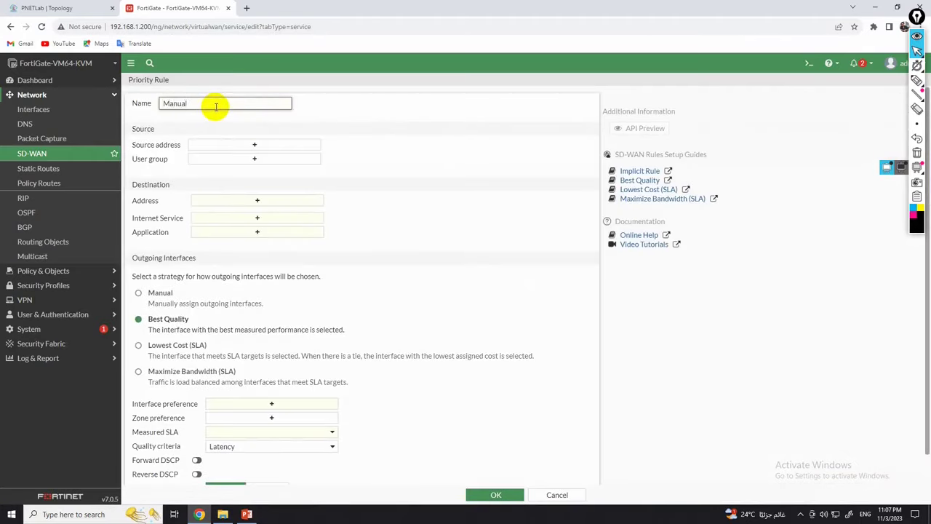
left_click(246, 144)
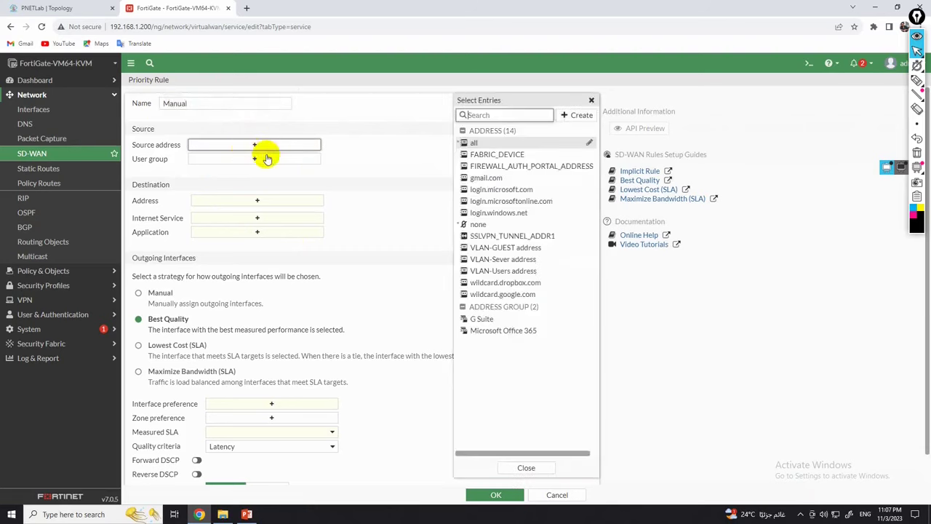
left_click(486, 259)
left_click(374, 235)
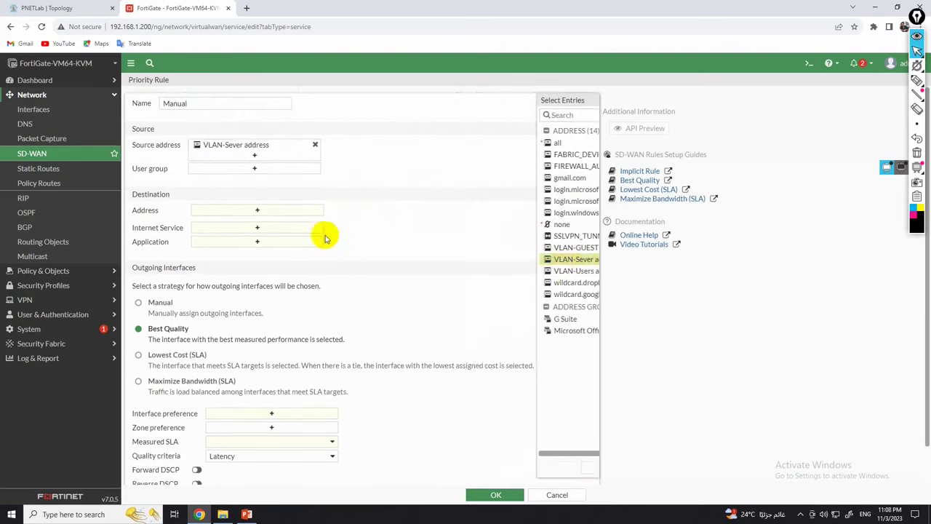
left_click(254, 213)
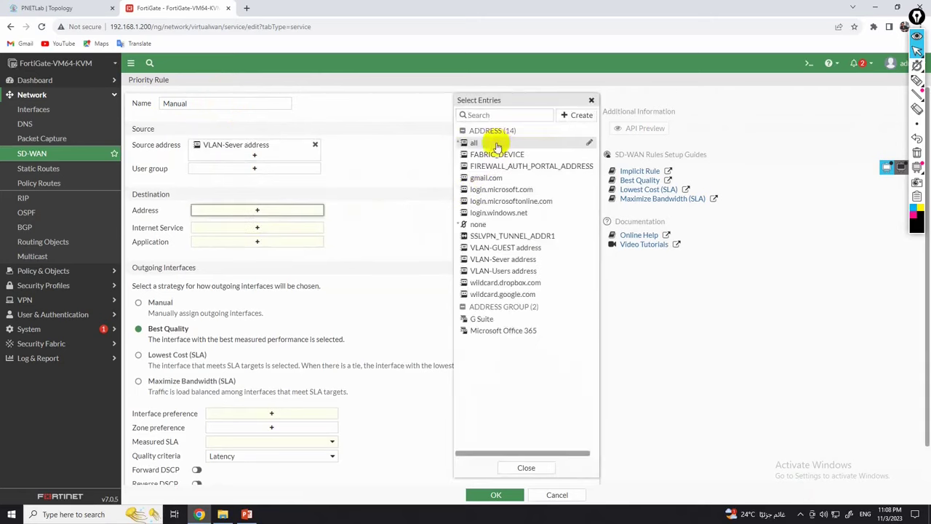
left_click(497, 144)
left_click(225, 103)
type("-Se")
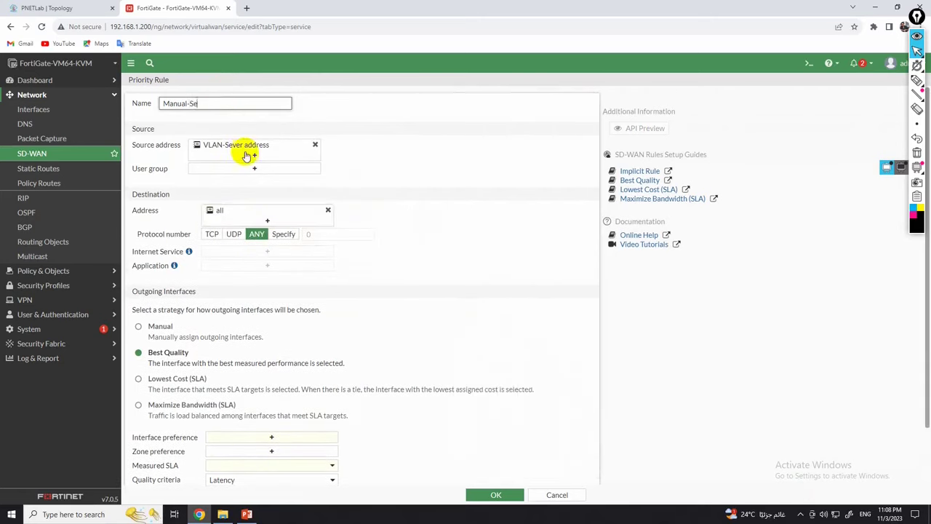
type("rvers")
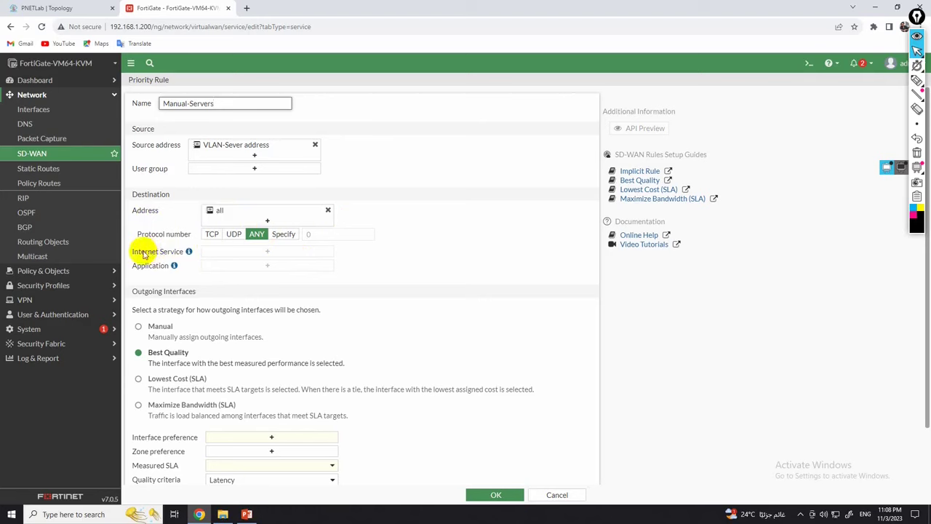
- Set the rule to Manual with WE (port4) then ORANGE (port5), and save it
left_click(166, 328)
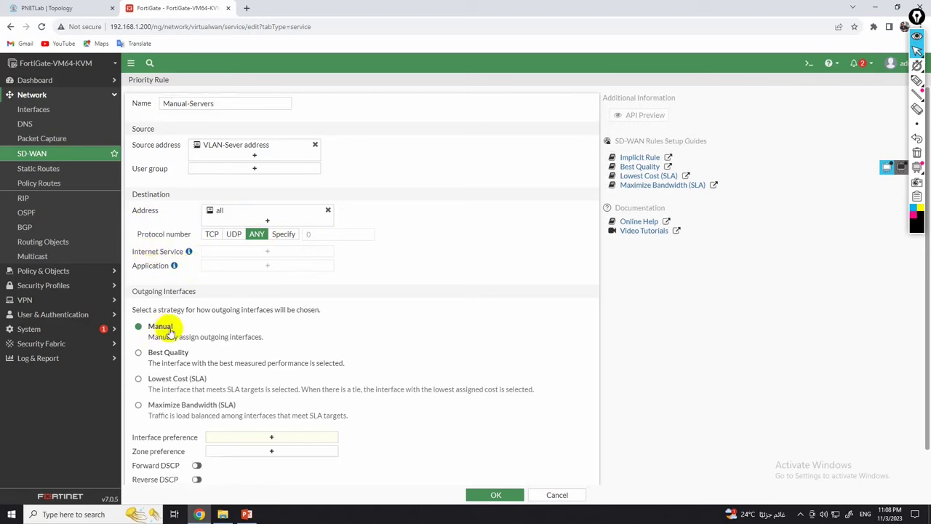
scroll(240, 329, "down", 1)
left_click(294, 400)
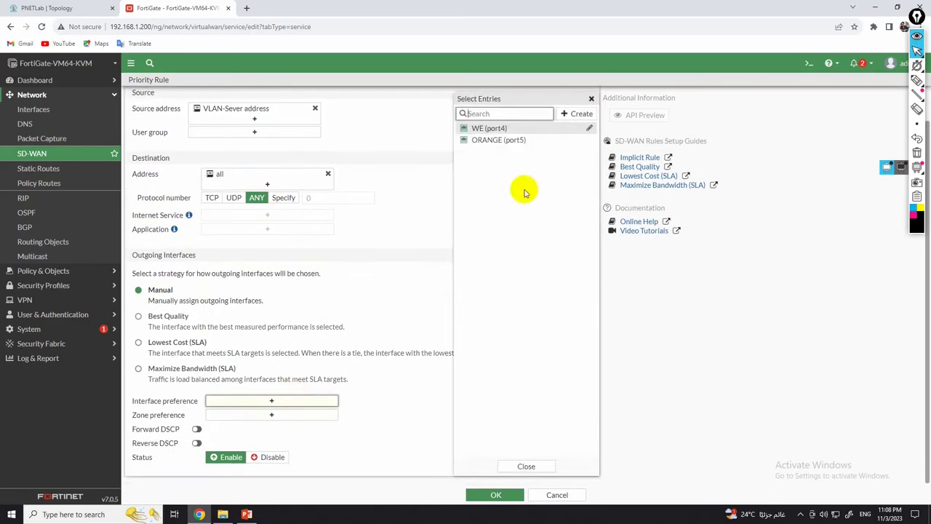
left_click(489, 128)
left_click(492, 140)
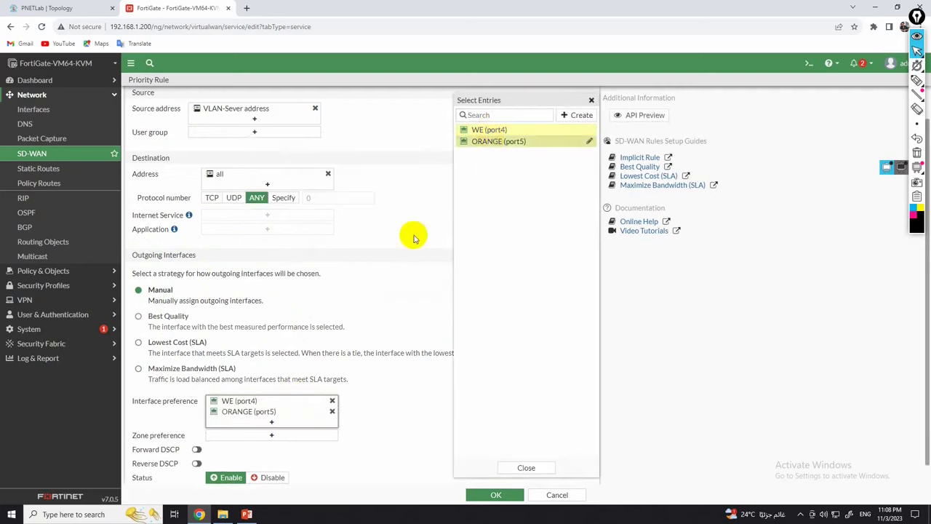
left_click(413, 238)
left_click(496, 494)
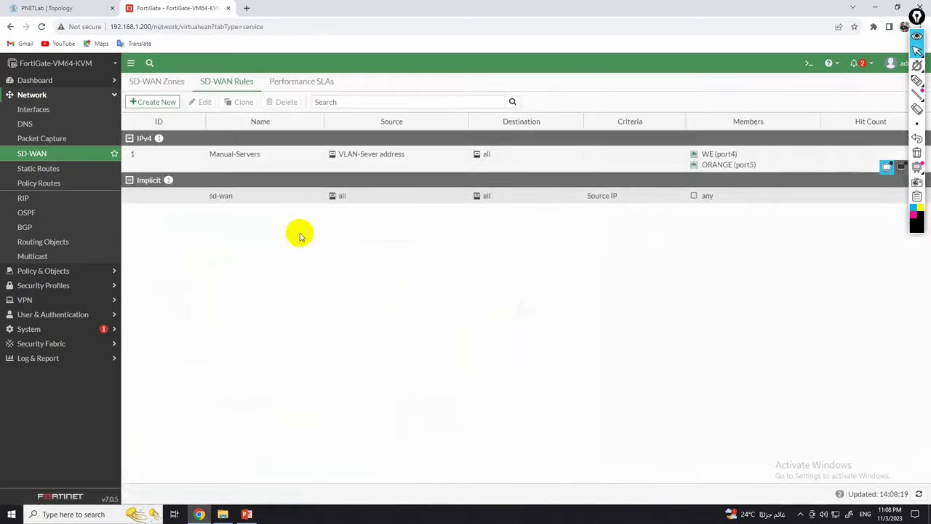
- Create rule Manual-Users with source VLAN-Users address and destination all
left_click(154, 103)
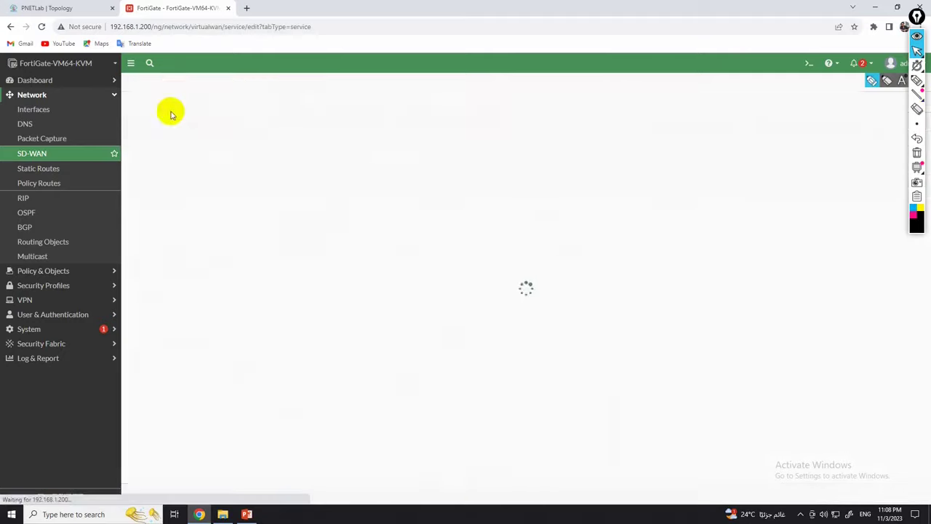
left_click(243, 104)
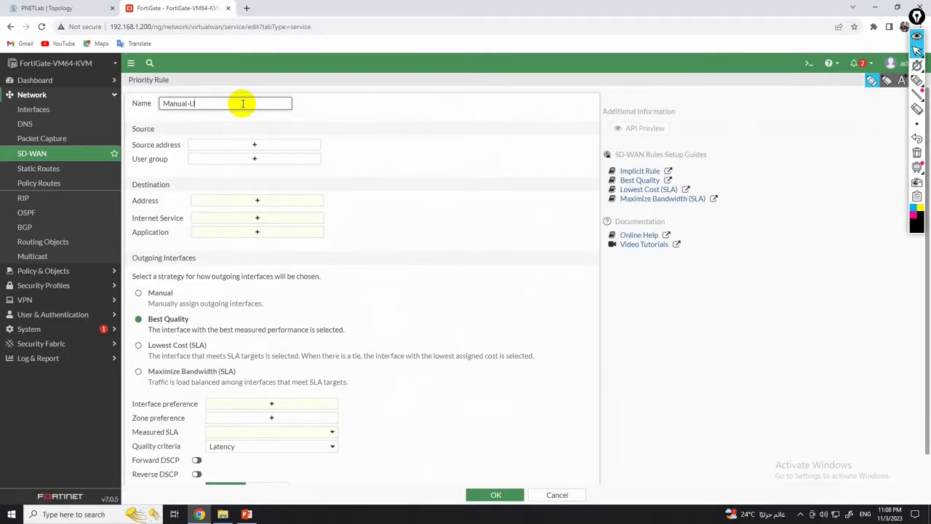
left_click(244, 145)
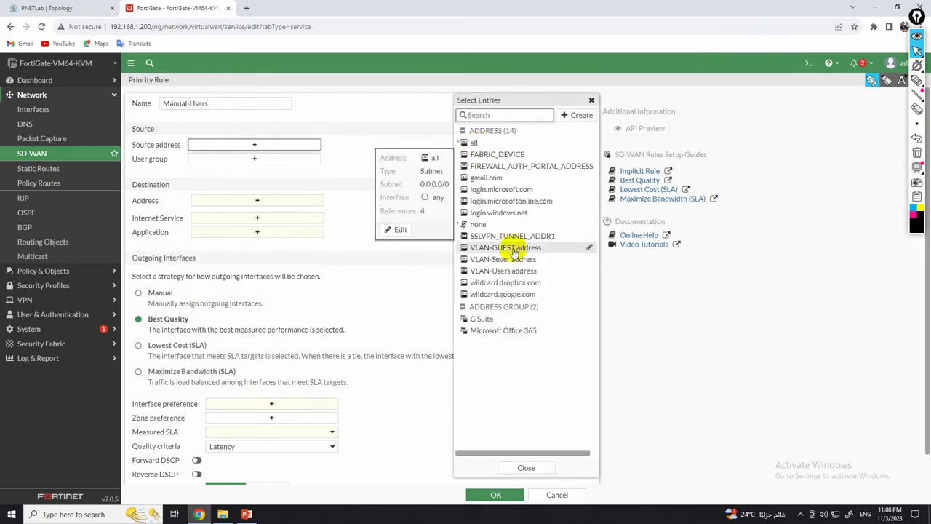
left_click(517, 272)
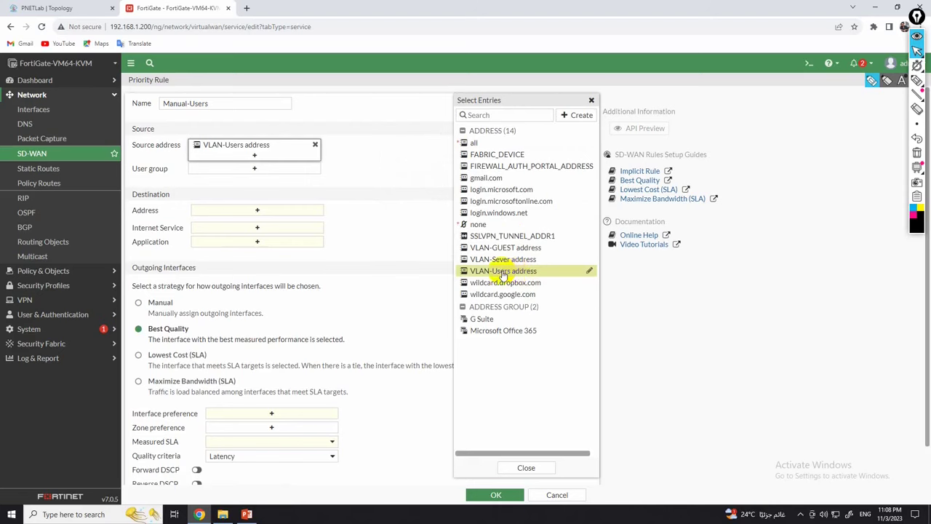
left_click(279, 211)
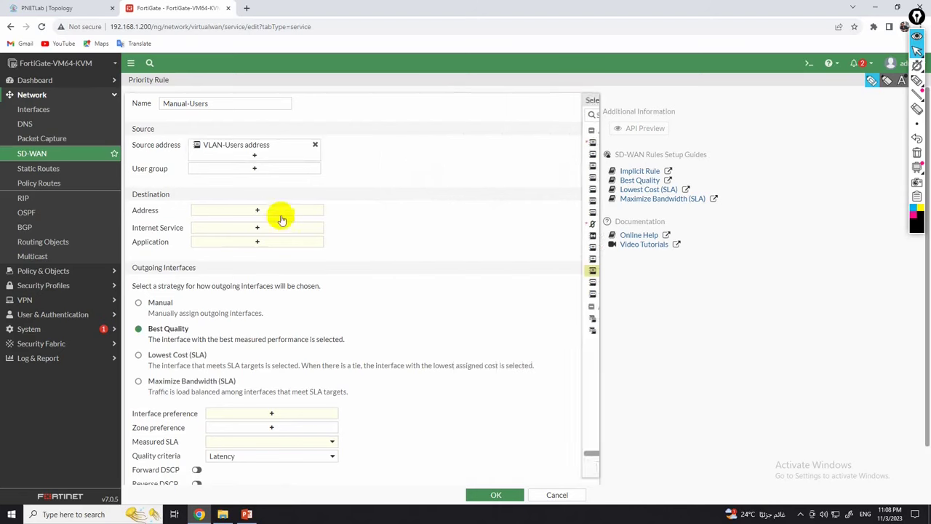
left_click(482, 144)
left_click(390, 250)
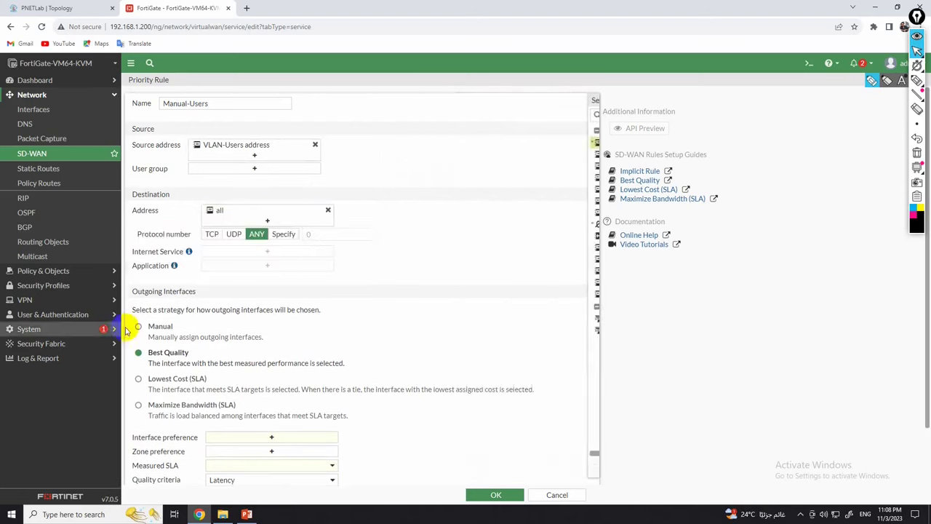
- Choose Manual interfaces ORANGE (port5) then WE (port4) and save the rule
left_click(138, 326)
left_click(291, 437)
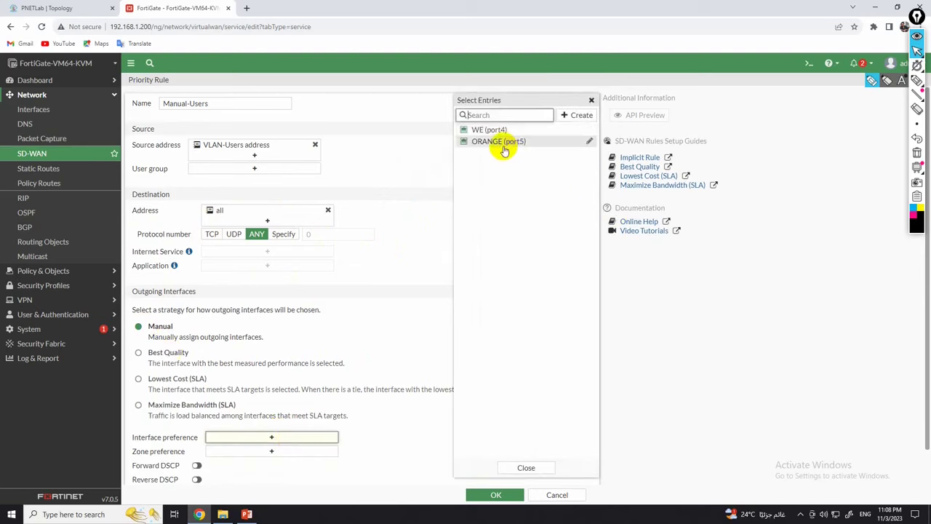
left_click(499, 142)
left_click(493, 129)
left_click(434, 315)
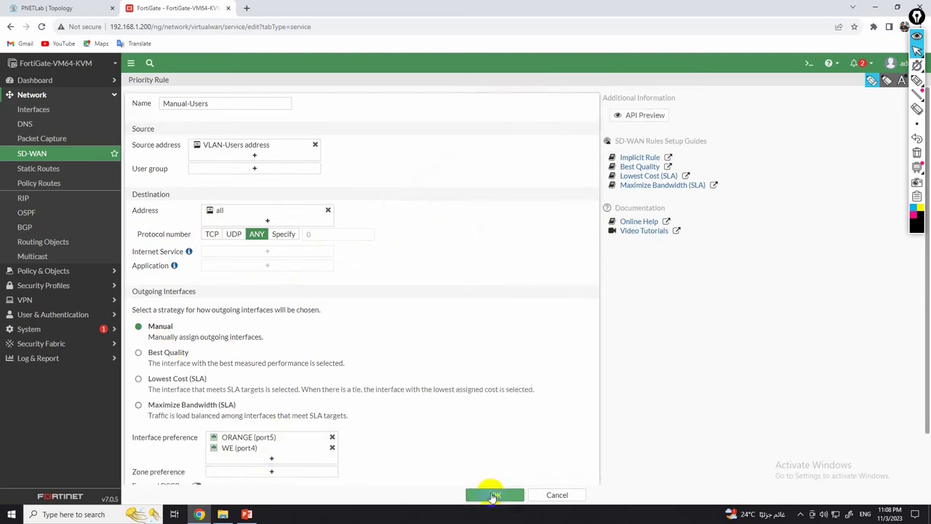
left_click(493, 495)
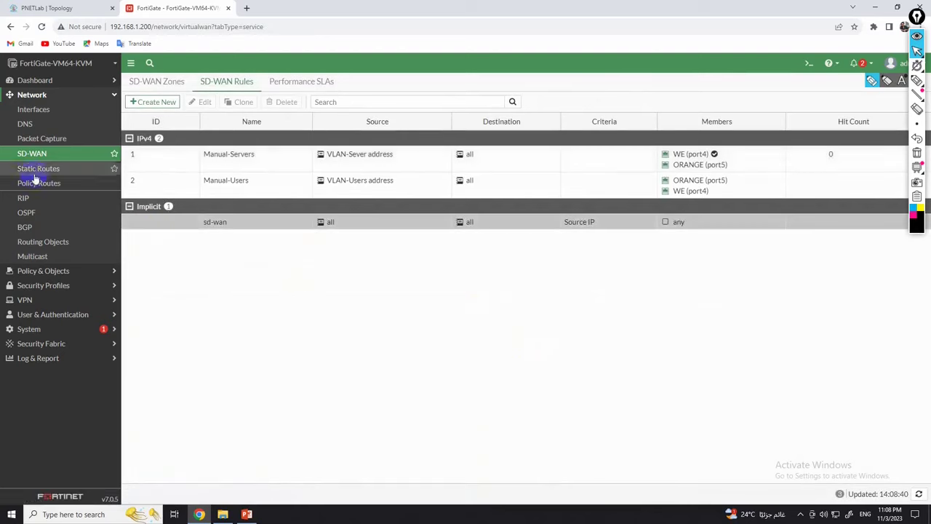
- Return to the SD-WAN rules list and annotate both rules and rule 1's VLAN-Sever source
left_click(32, 154)
left_click(232, 81)
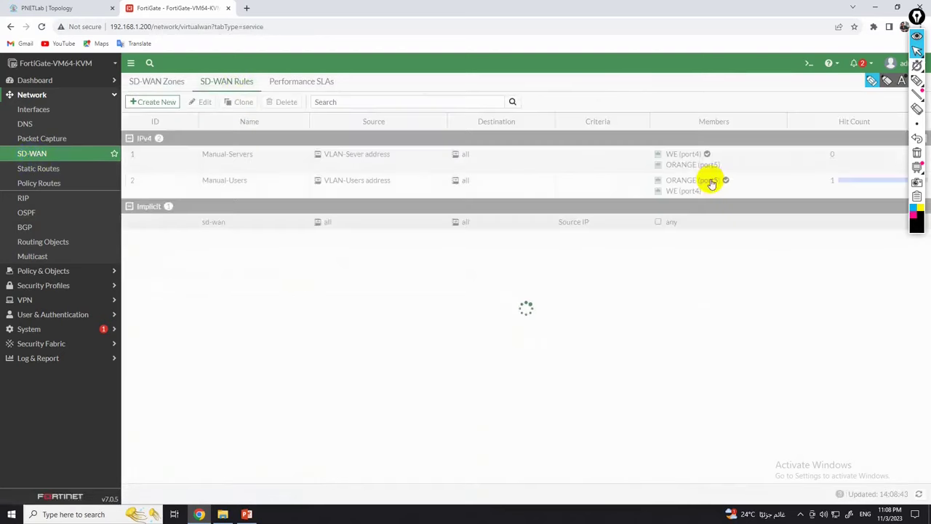
left_click(918, 82)
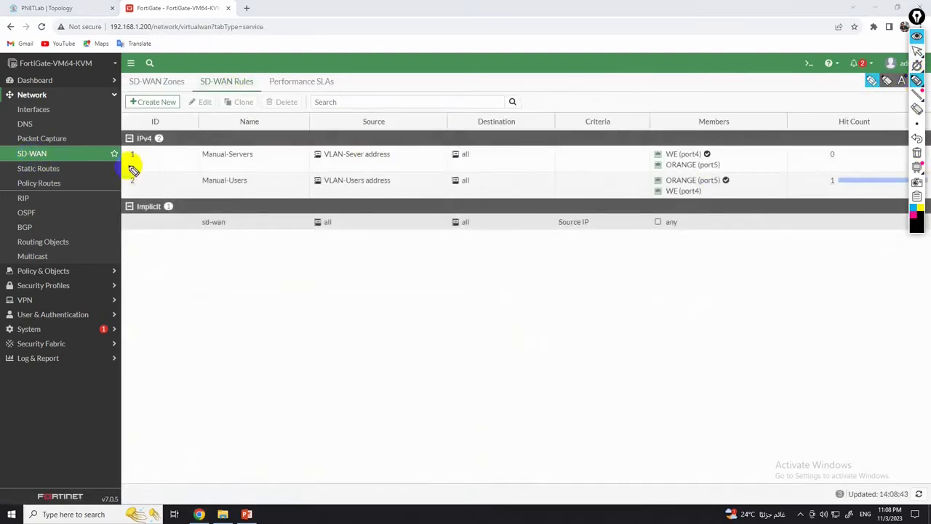
left_click_drag(140, 153, 165, 144)
left_click_drag(149, 182, 166, 173)
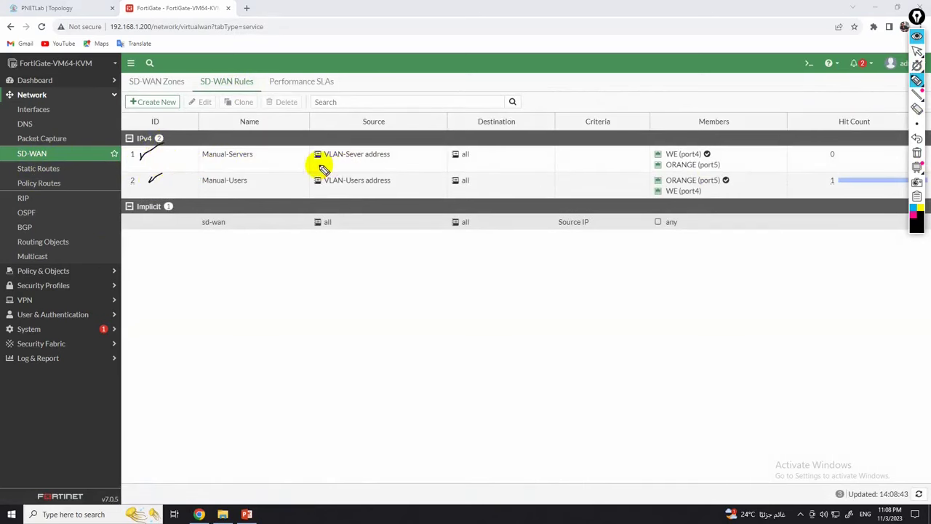
left_click_drag(335, 166, 392, 165)
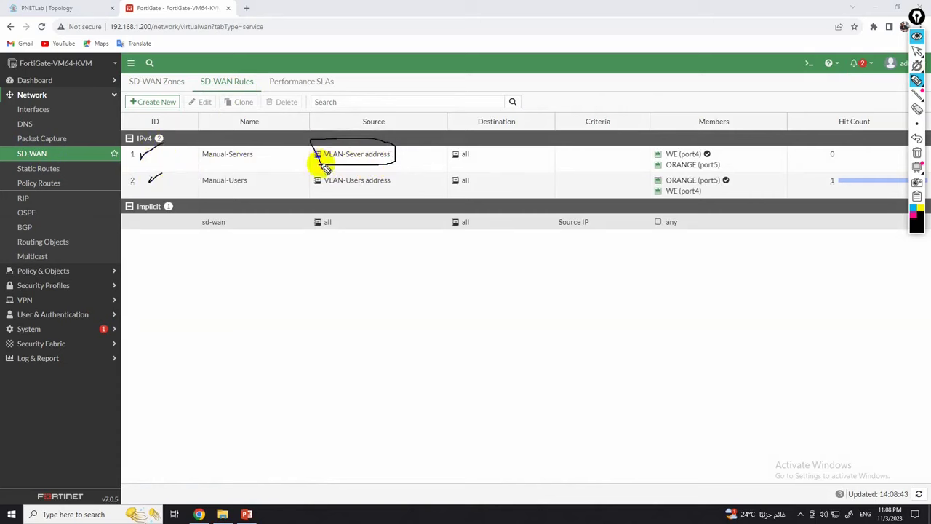
- Inspect the VLAN-Sever address object without changes, then open Manual-Servers for editing
left_click(366, 156)
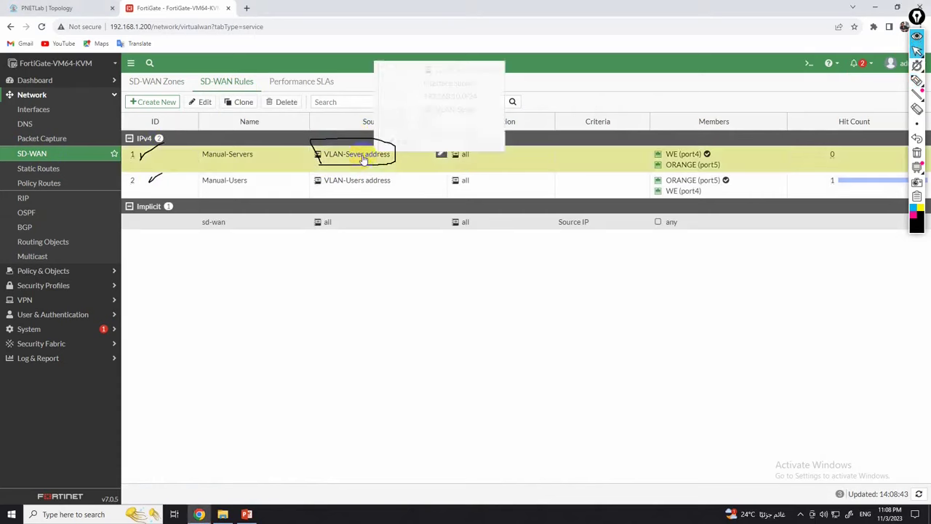
left_click(394, 141)
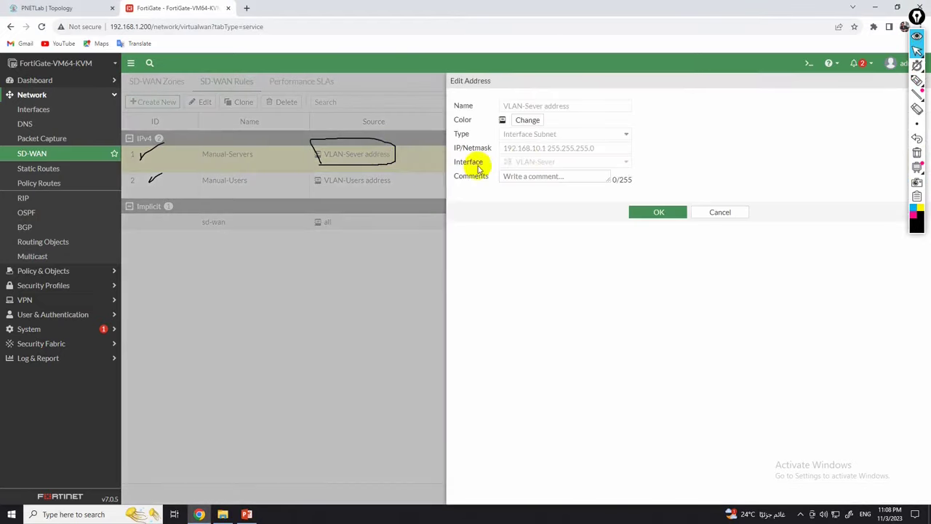
left_click(728, 210)
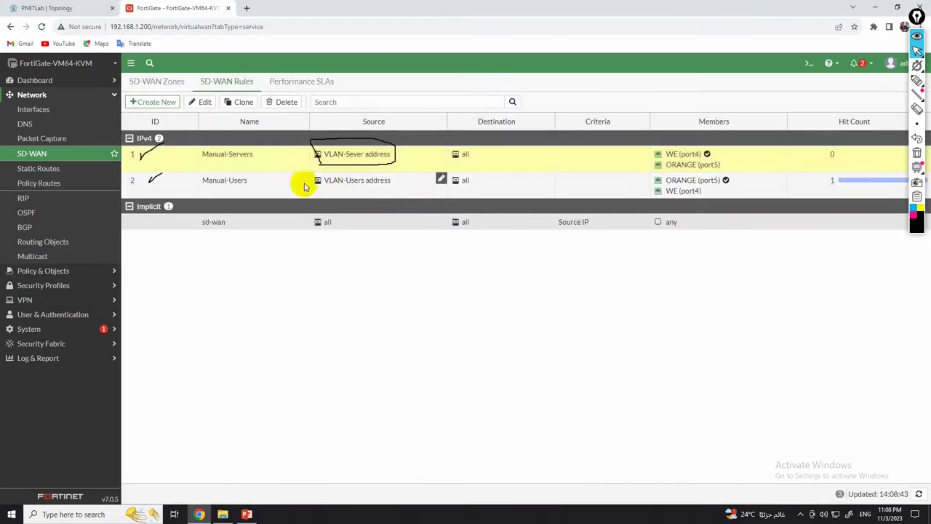
left_click(205, 102)
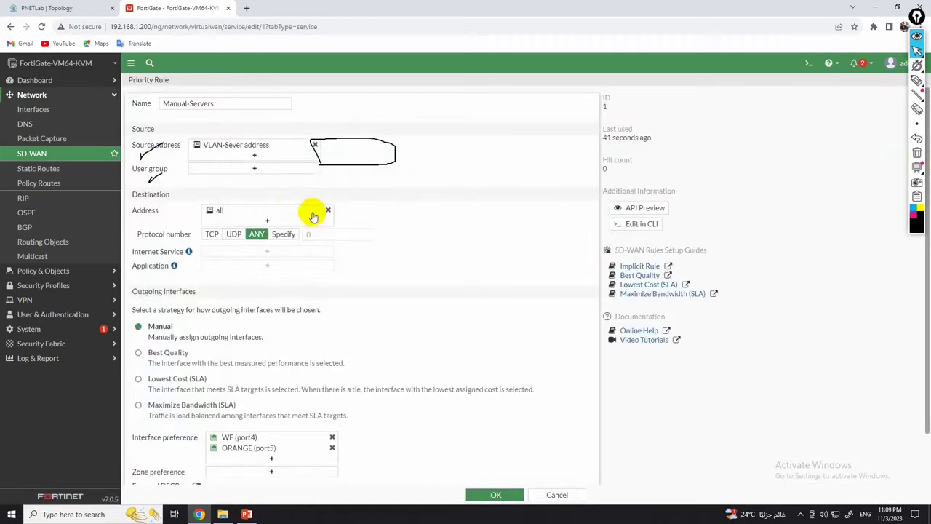
- Replace Manual-Servers' source VLAN-Sever address with VLAN-GUEST address and save
left_click(254, 156)
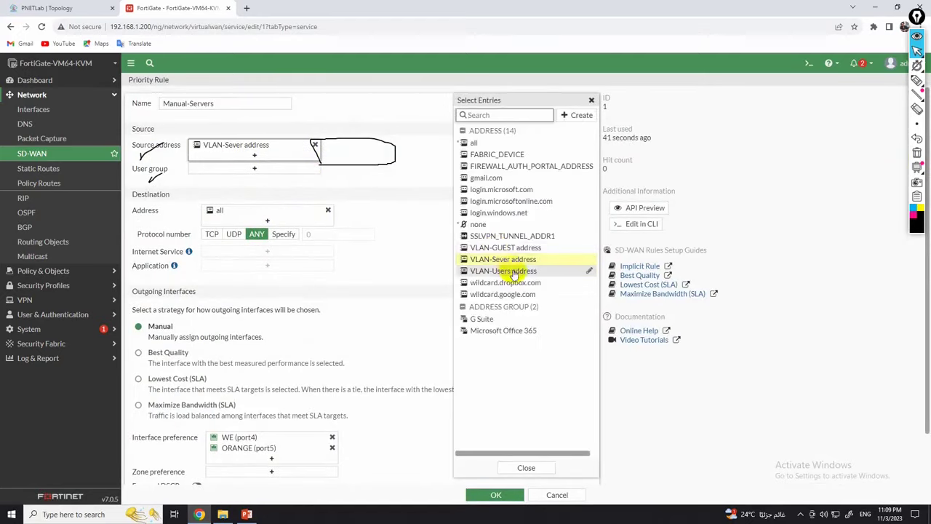
left_click(511, 248)
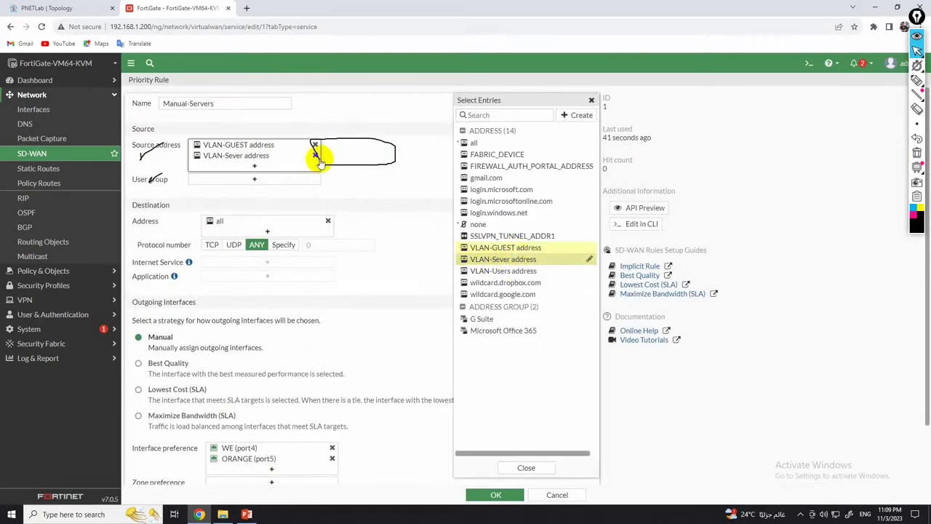
left_click(316, 156)
left_click(525, 467)
left_click(496, 495)
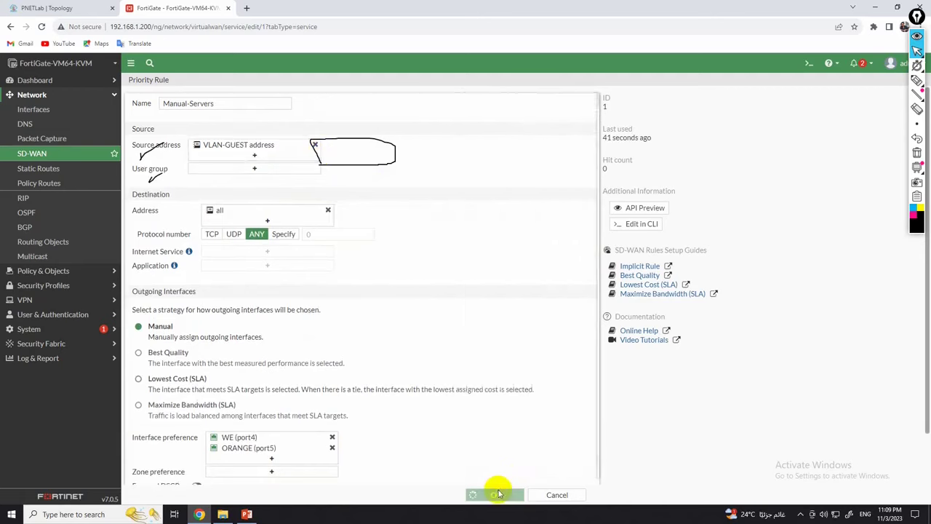
- Return to the SD-WAN rules list and mark the updated source on screen
left_click(38, 153)
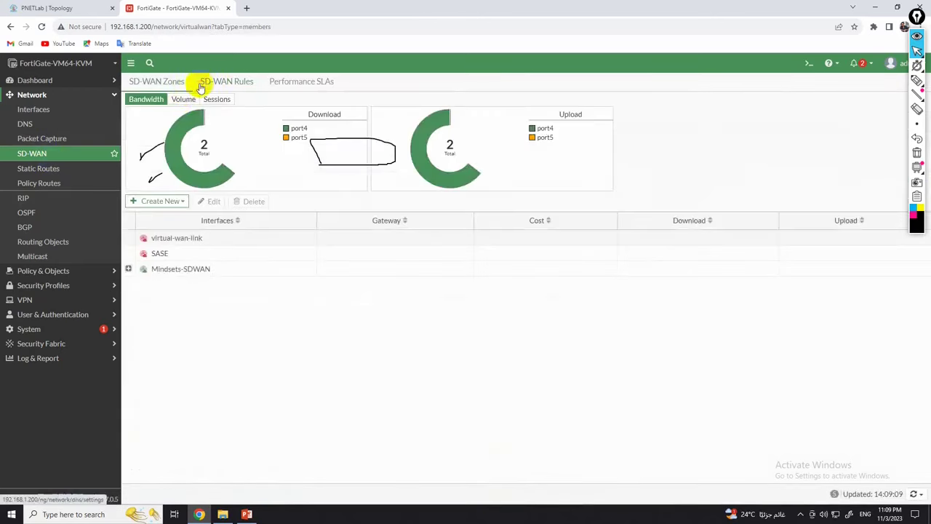
left_click(201, 85)
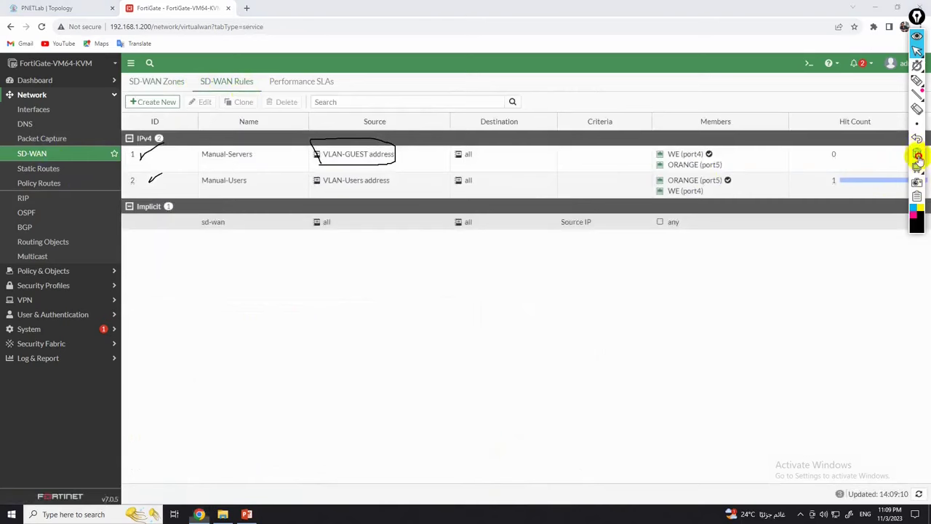
left_click(918, 81)
left_click_drag(316, 164, 383, 163)
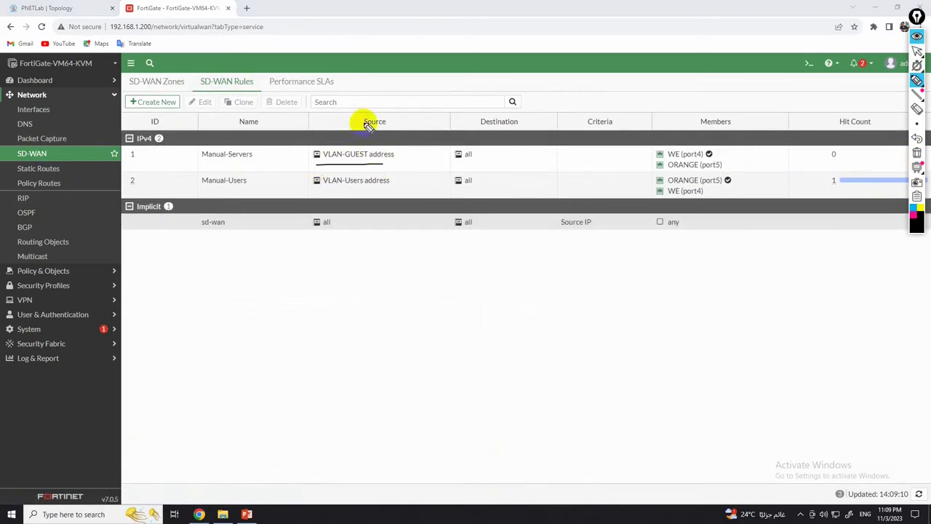
mouse_move(380, 106)
left_mouse_down()
mouse_move(383, 129)
mouse_move(399, 113)
left_mouse_up()
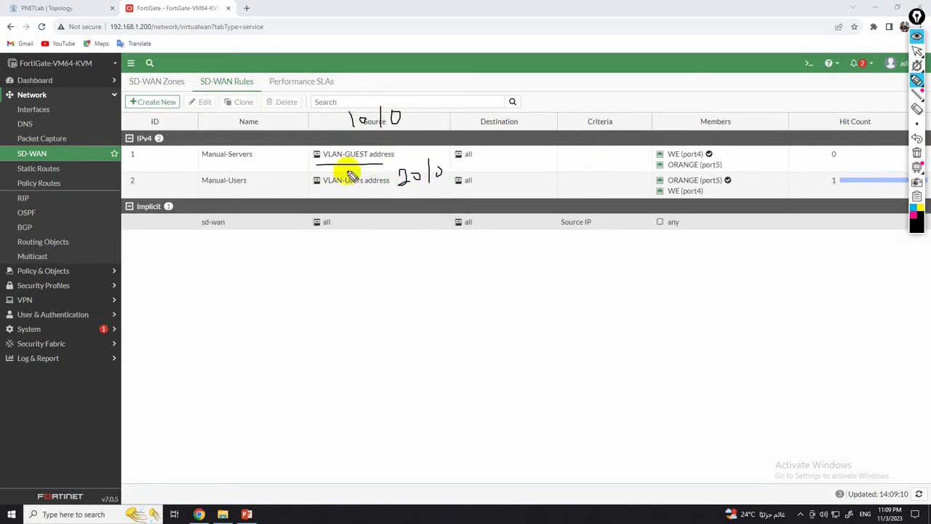
mouse_move(310, 164)
left_mouse_down()
mouse_move(357, 163)
mouse_move(380, 144)
left_mouse_up()
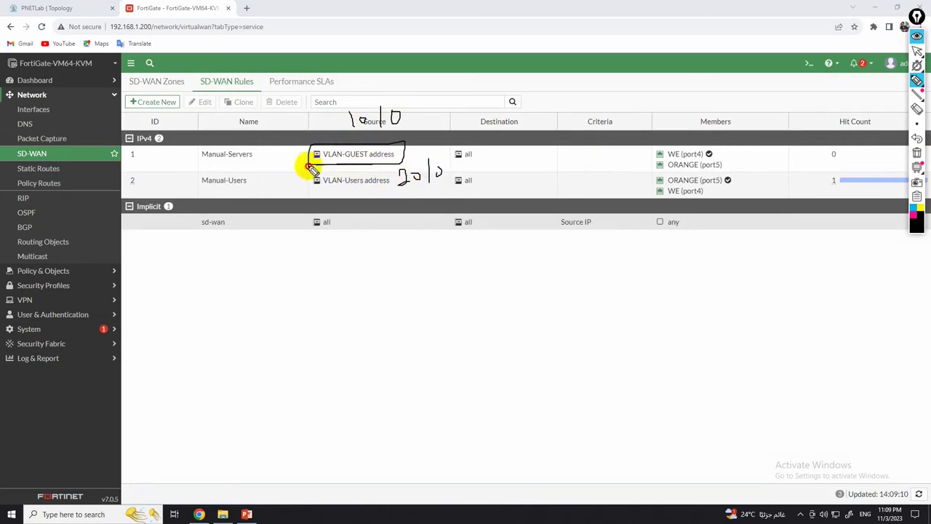
left_click_drag(476, 161, 449, 153)
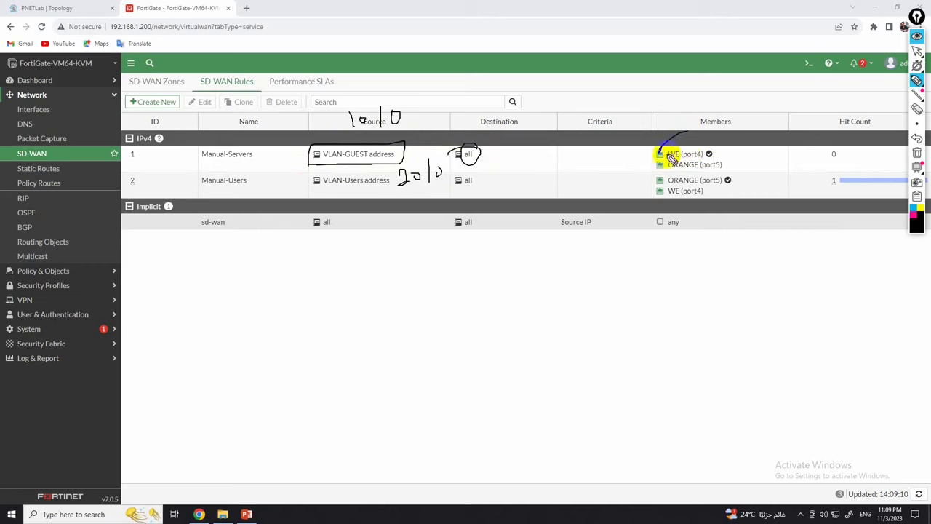
mouse_move(720, 166)
left_mouse_down()
mouse_move(763, 154)
mouse_move(705, 154)
left_mouse_up()
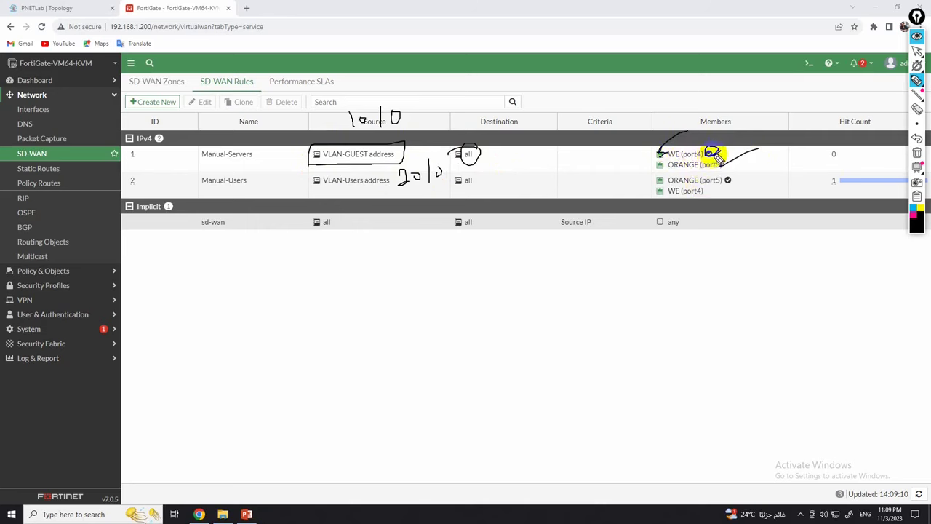
left_click_drag(711, 154, 749, 115)
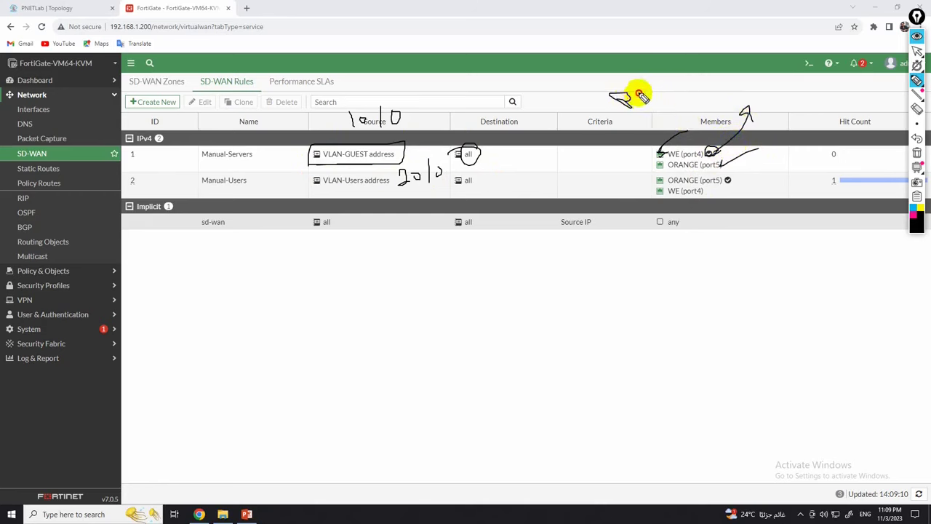
left_click_drag(640, 80, 649, 86)
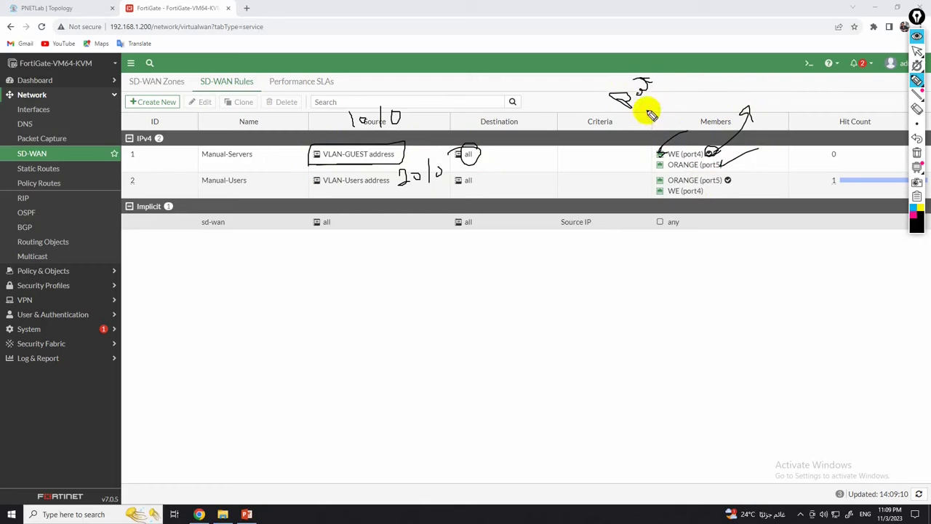
left_click_drag(669, 91, 667, 89)
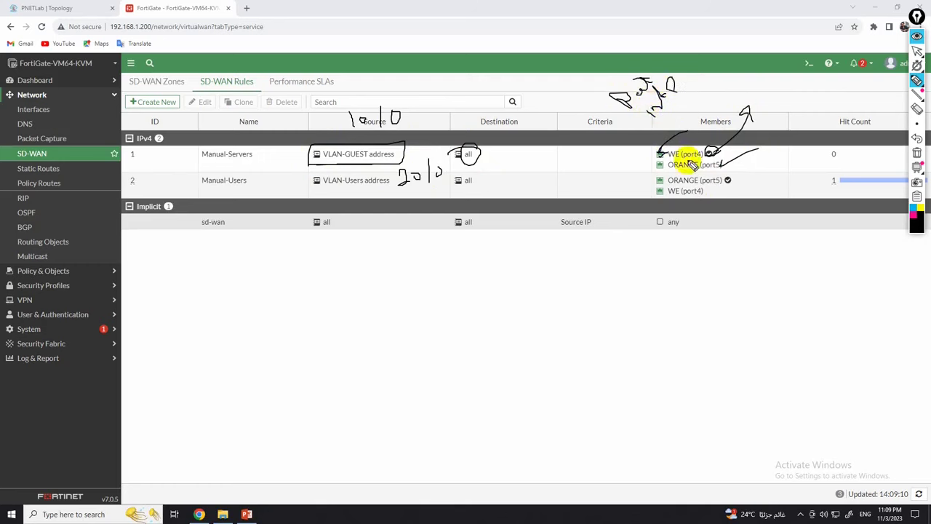
left_click_drag(676, 163, 701, 160)
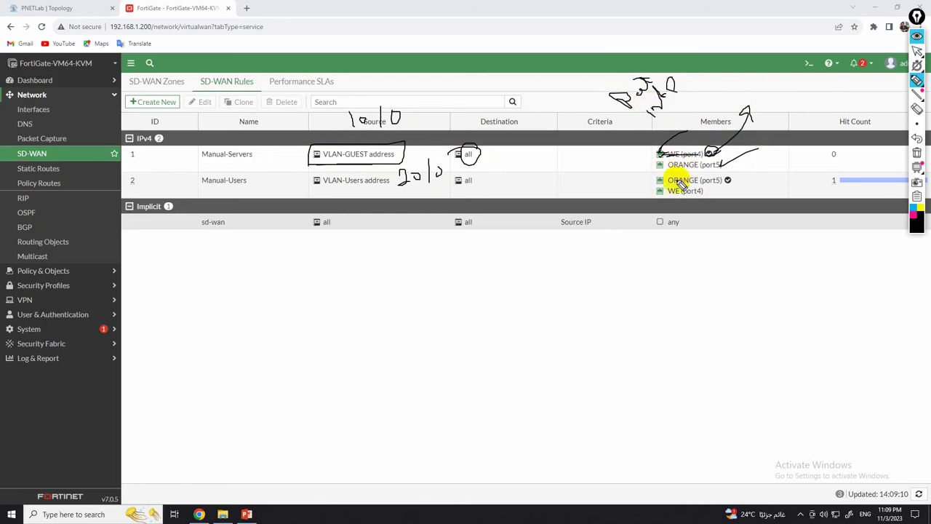
key("Escape")
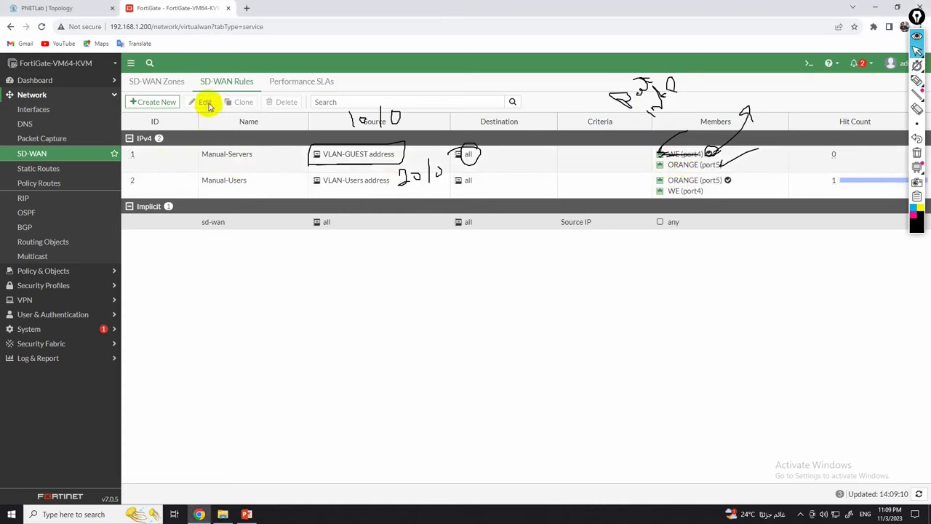
- Re-save the Manual-Servers rule without changes
left_click(166, 153)
left_click(197, 101)
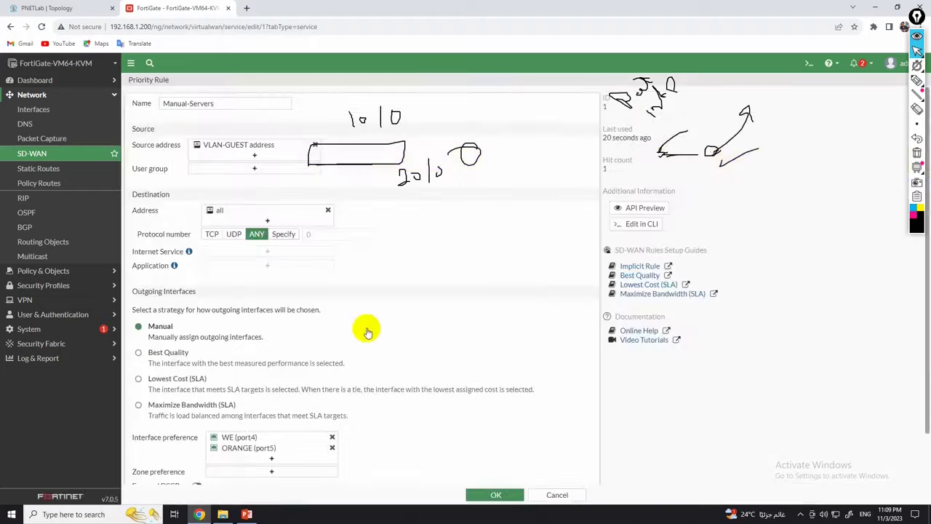
scroll(366, 329, "down", 2)
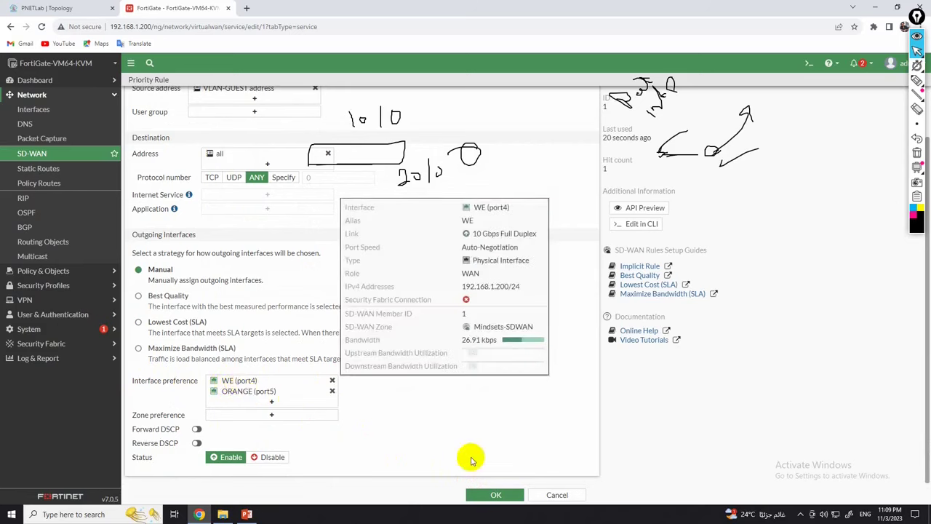
left_click(494, 494)
- Check that Manual-Servers' hit count reads 1, then bring up the PNETLab topology
mouse_move(672, 161)
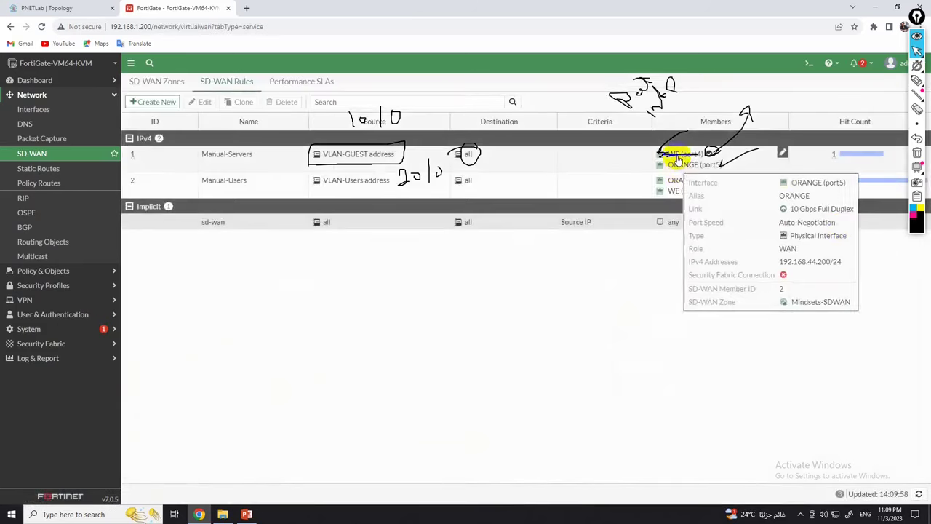
left_click(917, 153)
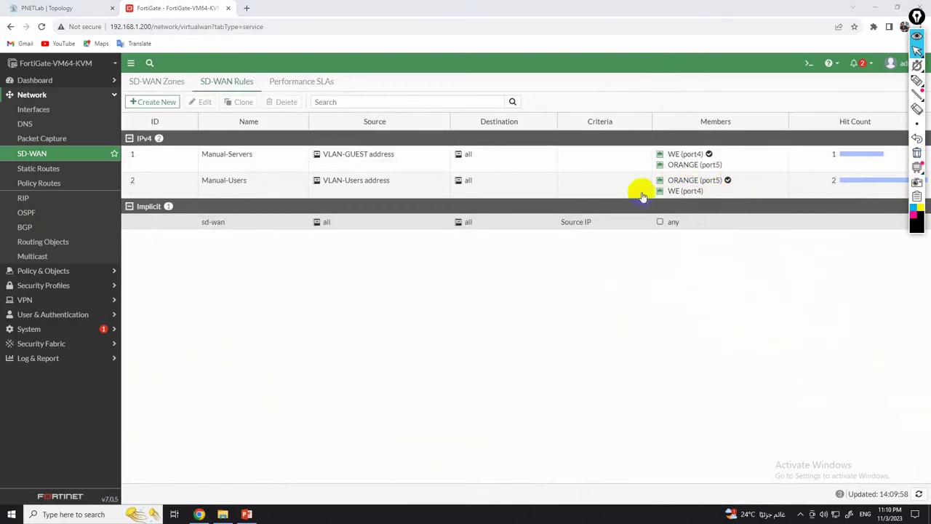
left_click(92, 8)
mouse_move(818, 227)
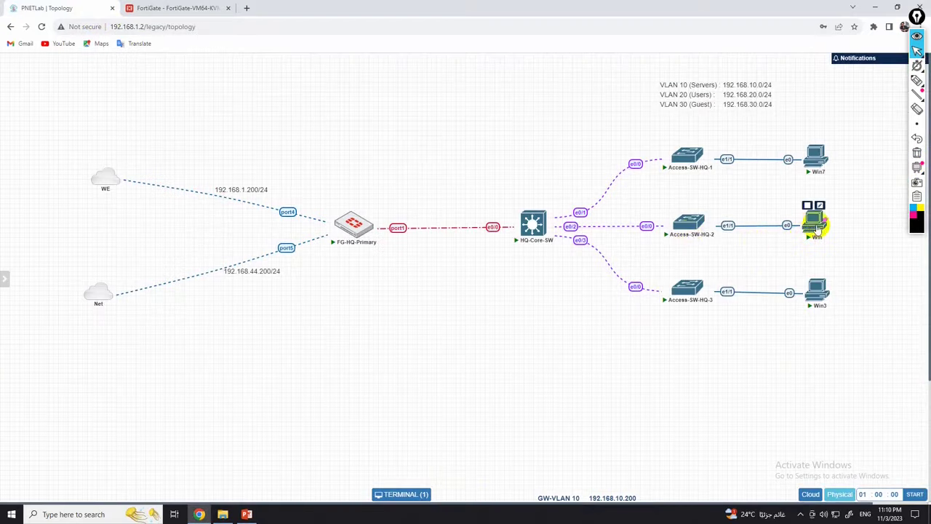
- Open the Win3 machine's console full-page in its own browser tab
left_click(405, 494)
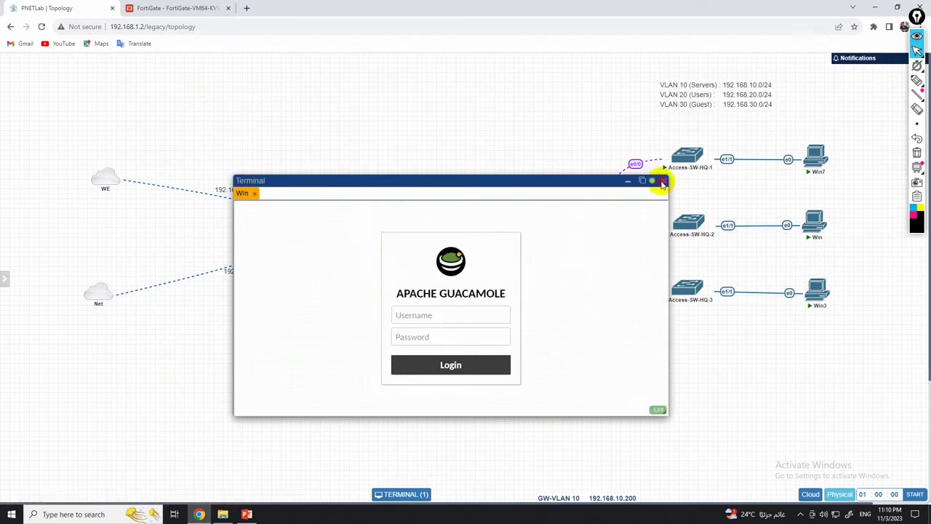
left_click(663, 181)
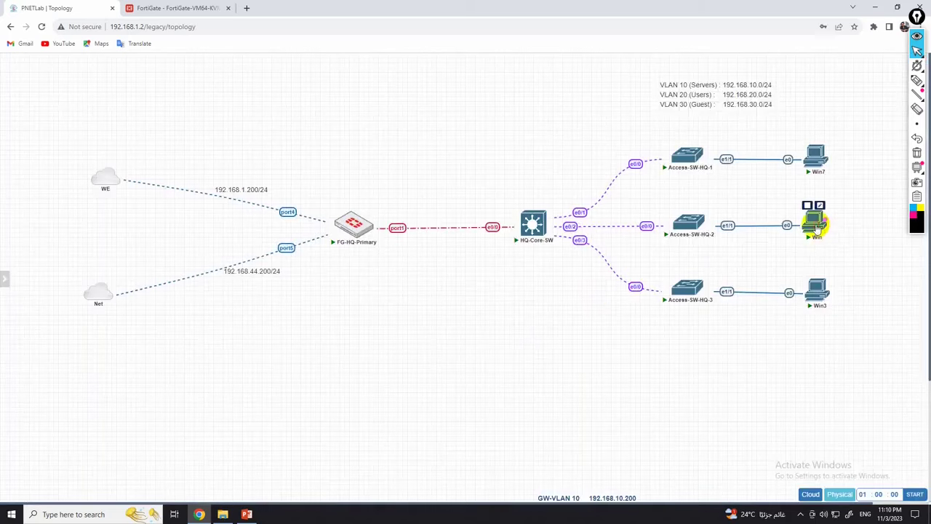
left_click(812, 222)
left_click(812, 286)
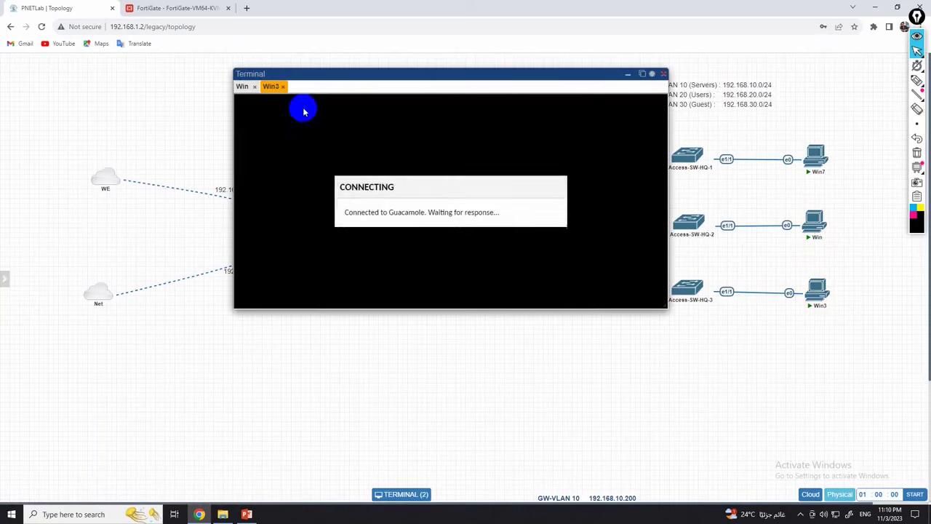
left_click(242, 86)
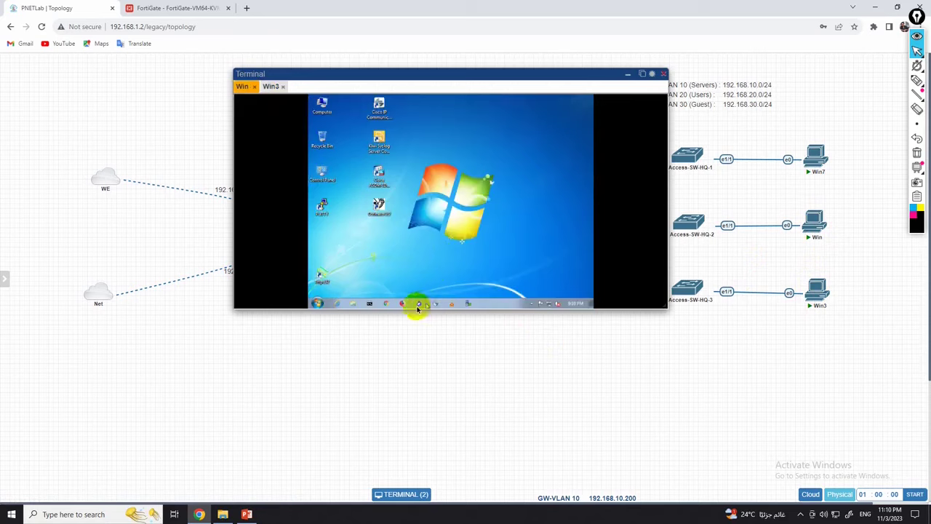
left_click(642, 74)
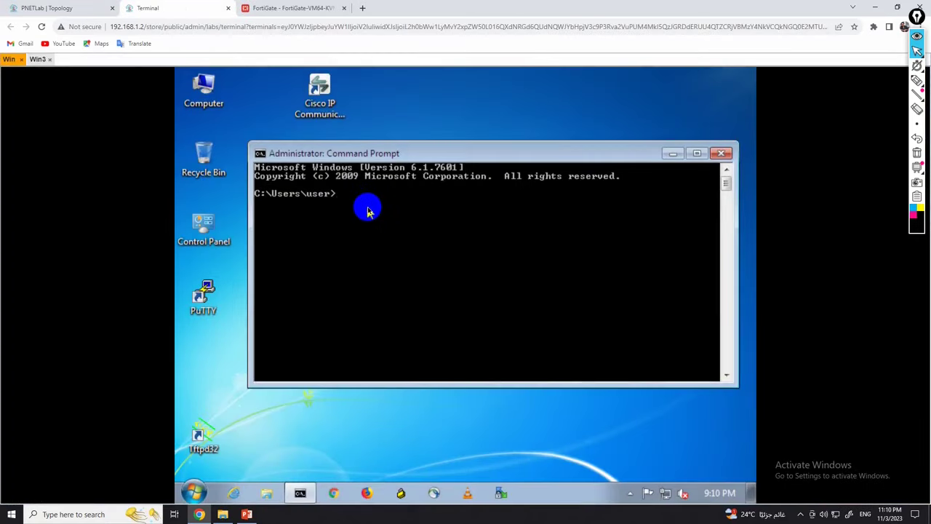
- Run ipconfig and log into the Win3 console with the Windows password
type("ipconfig")
key("Return")
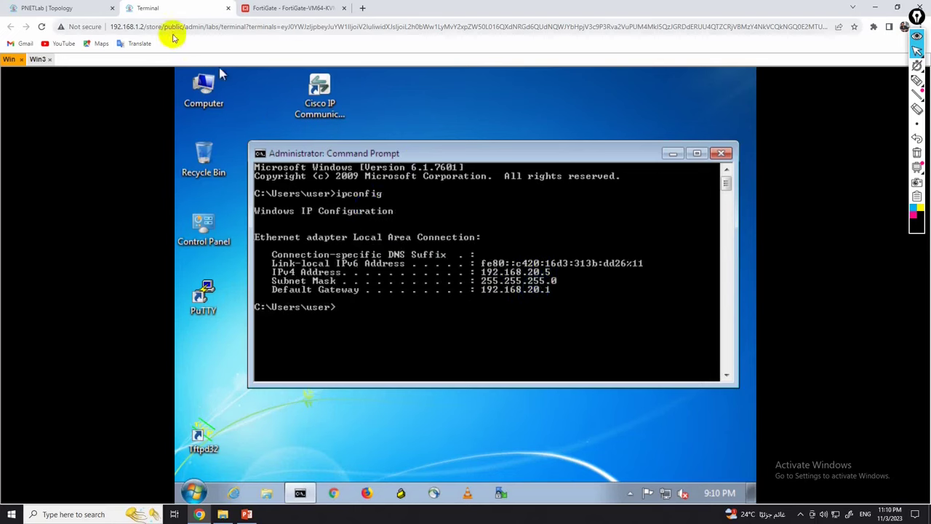
left_click(187, 159)
left_click(37, 61)
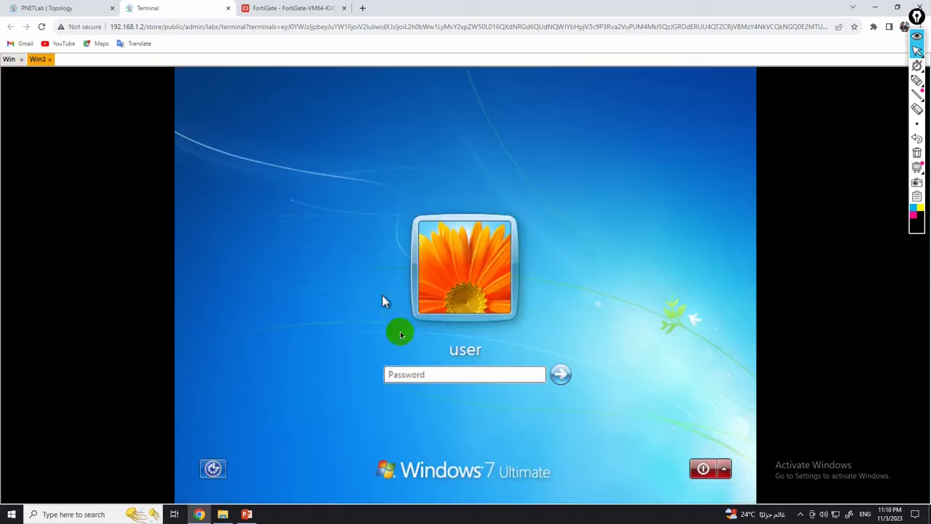
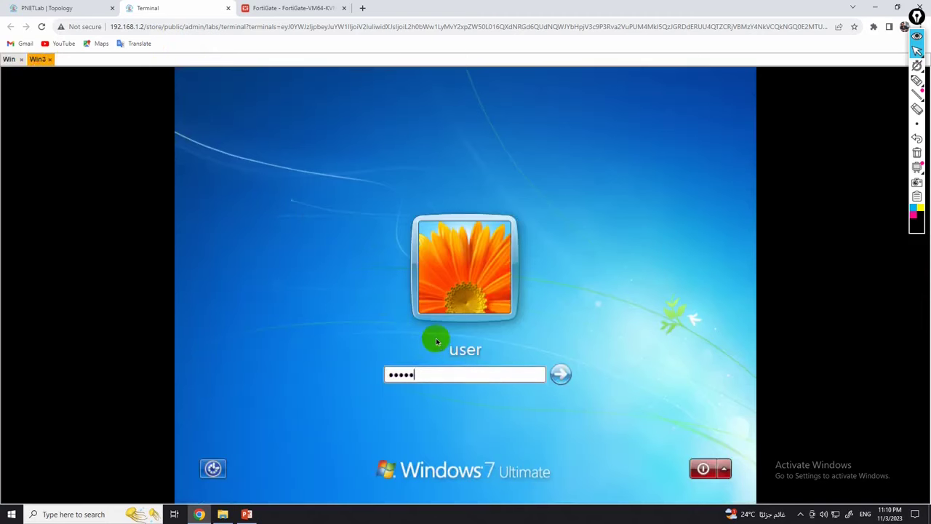
key("Return")
- Start the continuous 'ping 8.8.8.8 -t' from the Win PC console and return to FortiGate
left_click(88, 8)
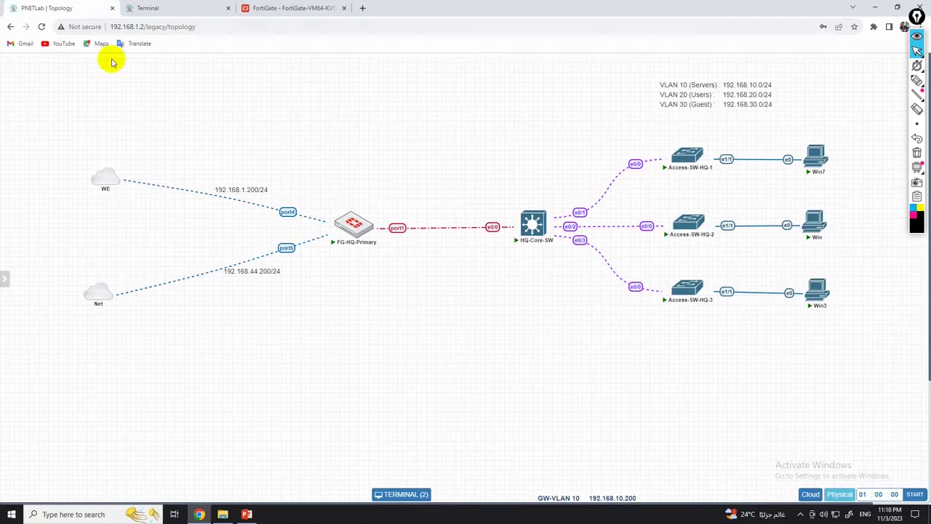
left_click(257, 8)
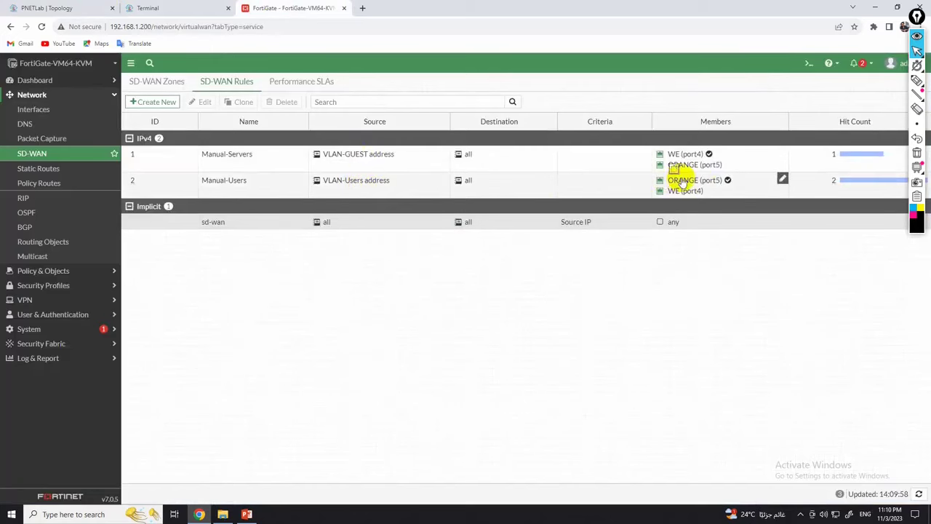
left_click(58, 8)
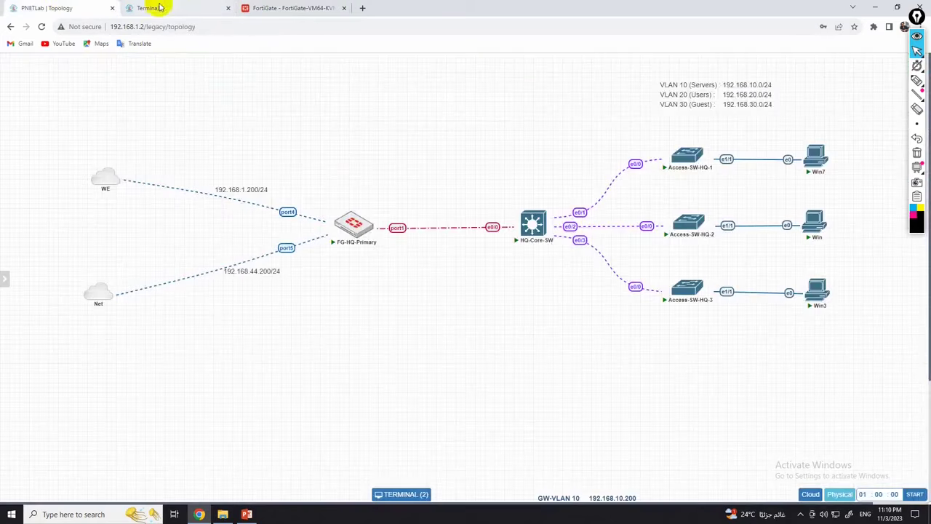
left_click(187, 7)
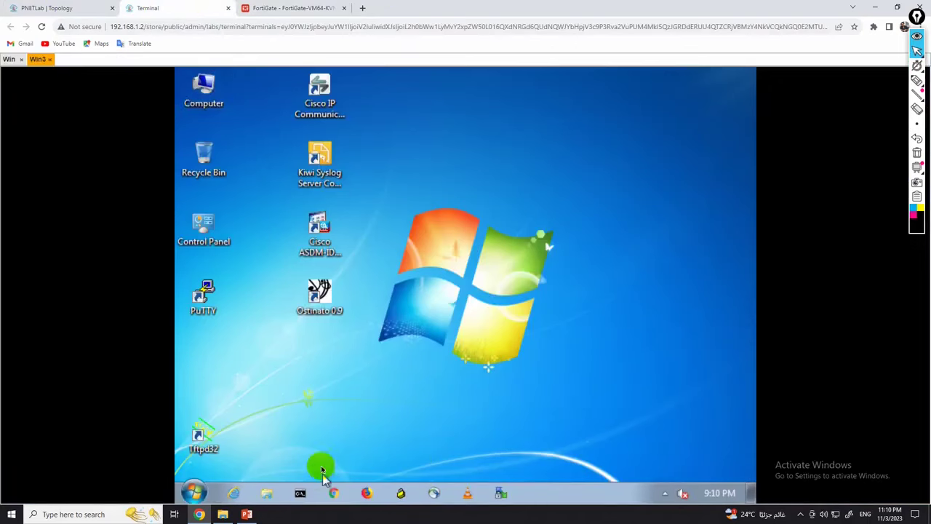
left_click(9, 59)
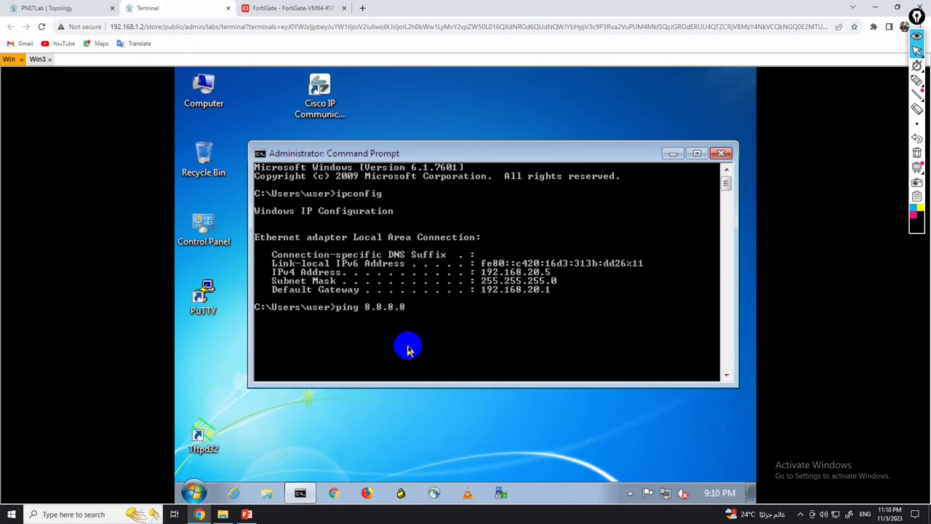
key("Return")
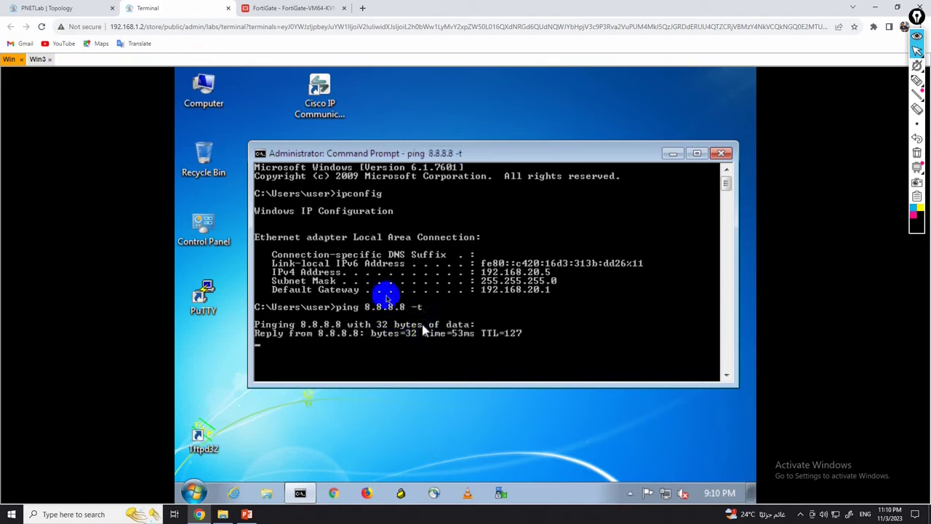
left_click(264, 8)
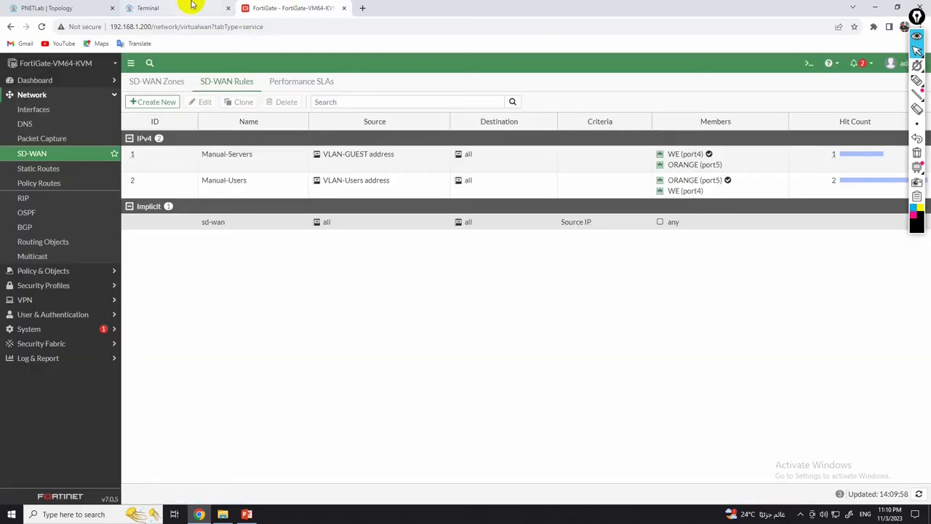
- Reload SD-WAN Rules to see Manual-Users' hit count at 3, then open FortiView Sessions
left_click(37, 155)
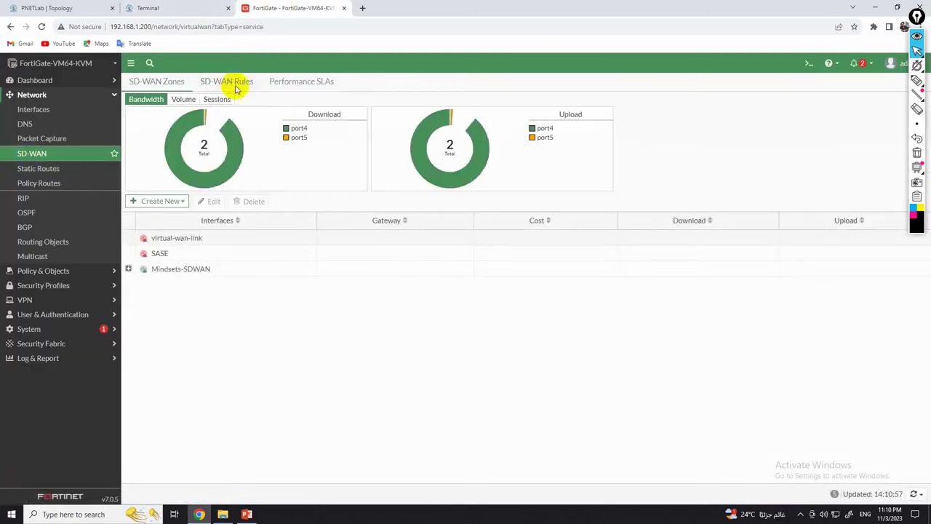
left_click(235, 86)
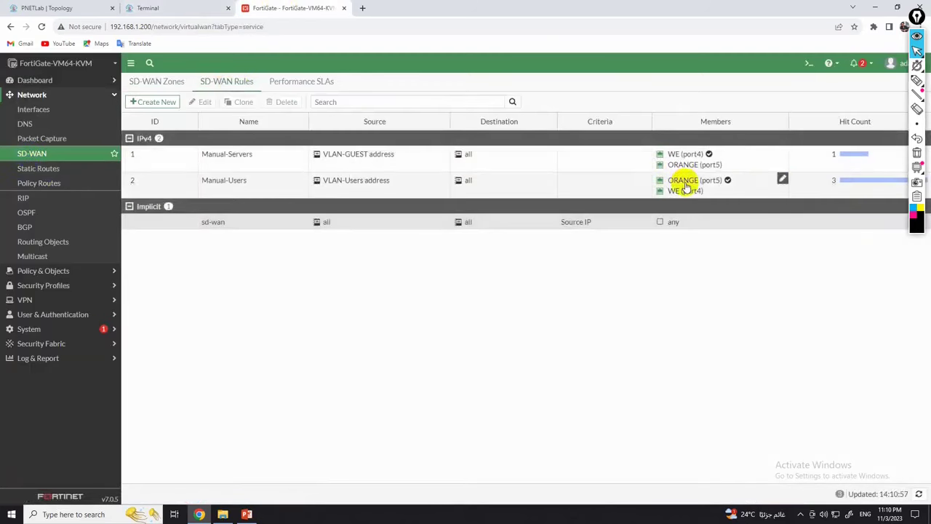
mouse_move(686, 187)
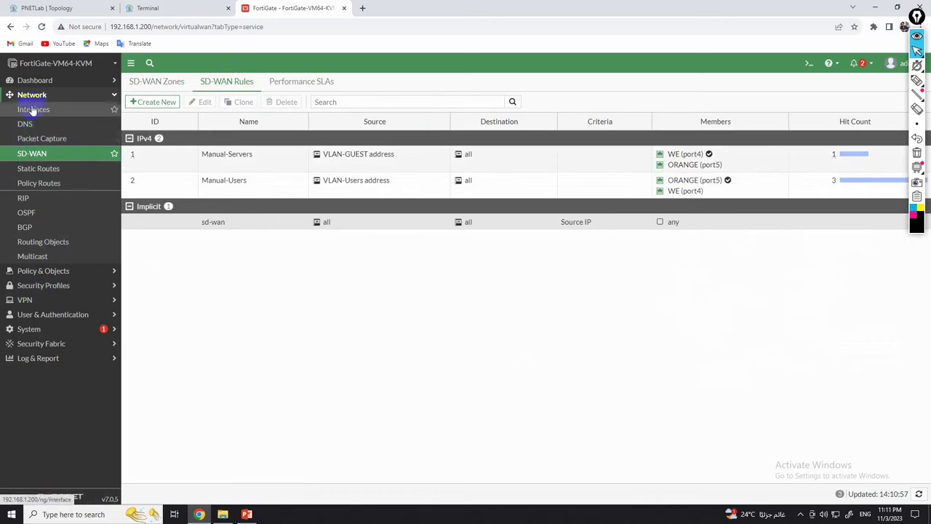
left_click(26, 80)
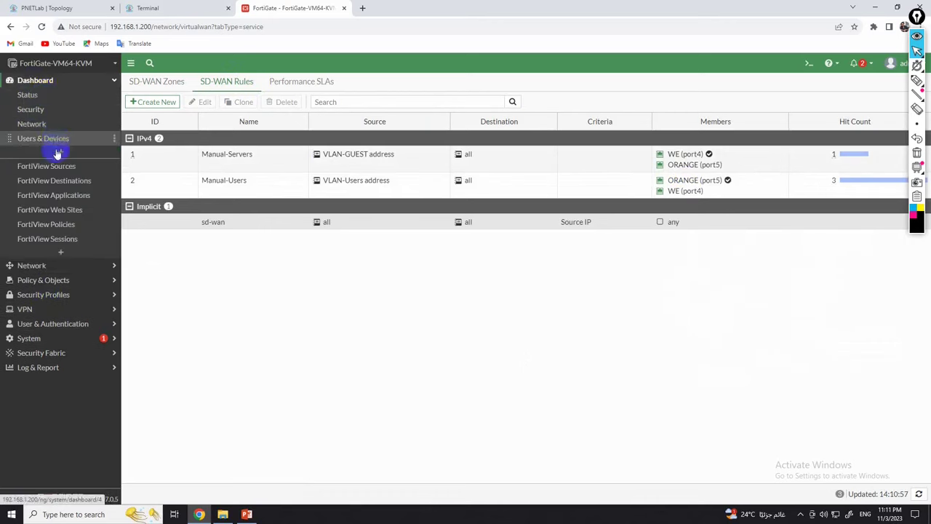
left_click(66, 239)
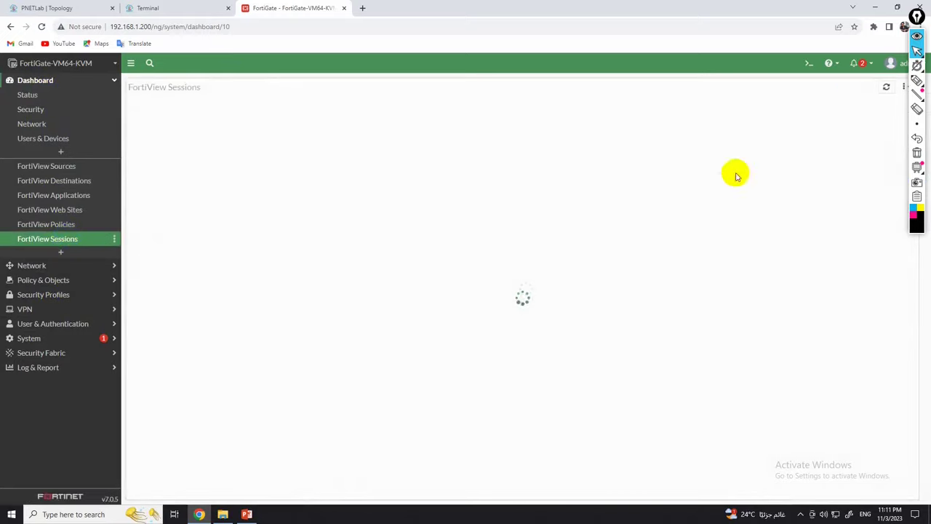
- Select all three sessions in FortiView Sessions and end them all
left_click(919, 83)
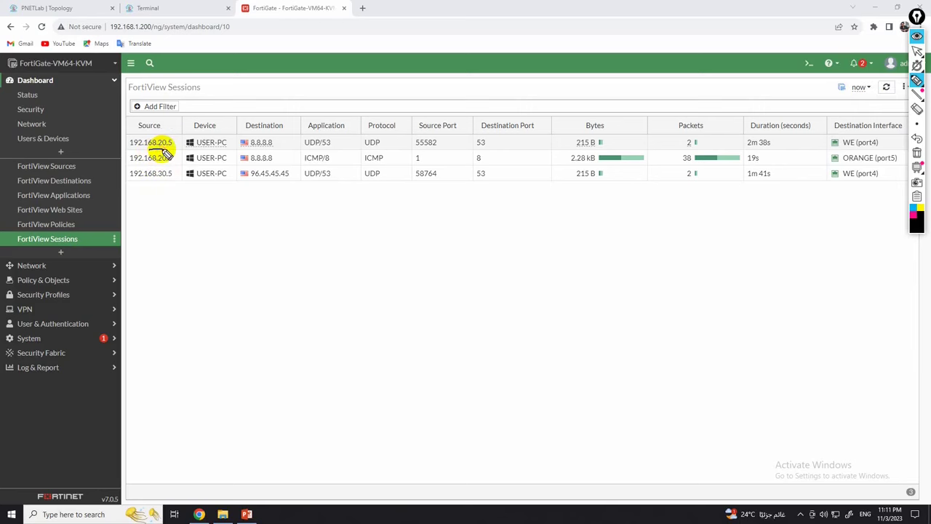
left_click_drag(826, 158, 909, 158)
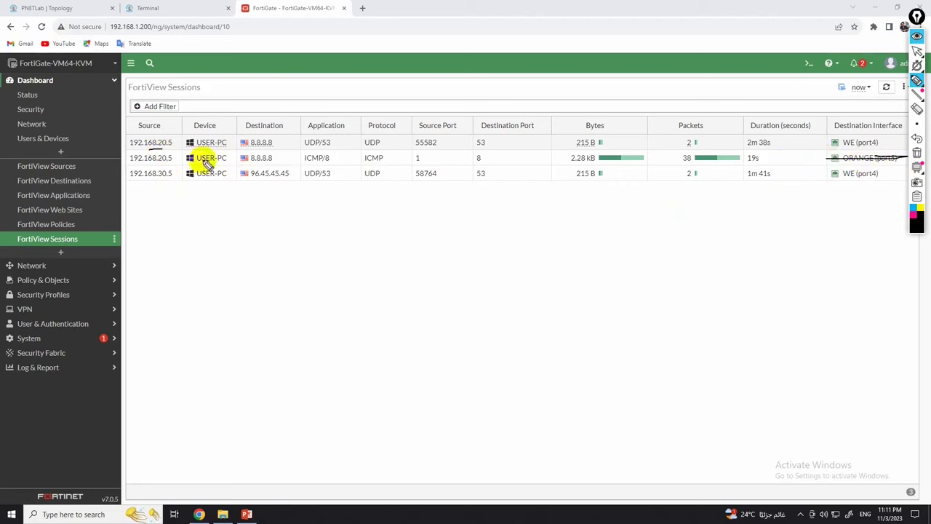
key("ctrl+shift+1")
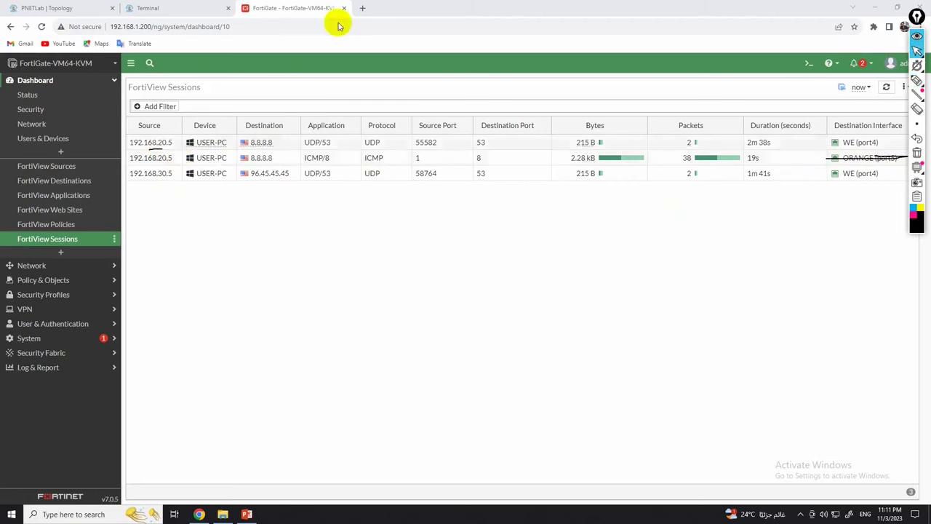
left_click_drag(150, 142, 167, 173)
right_click(169, 173)
left_click(191, 192)
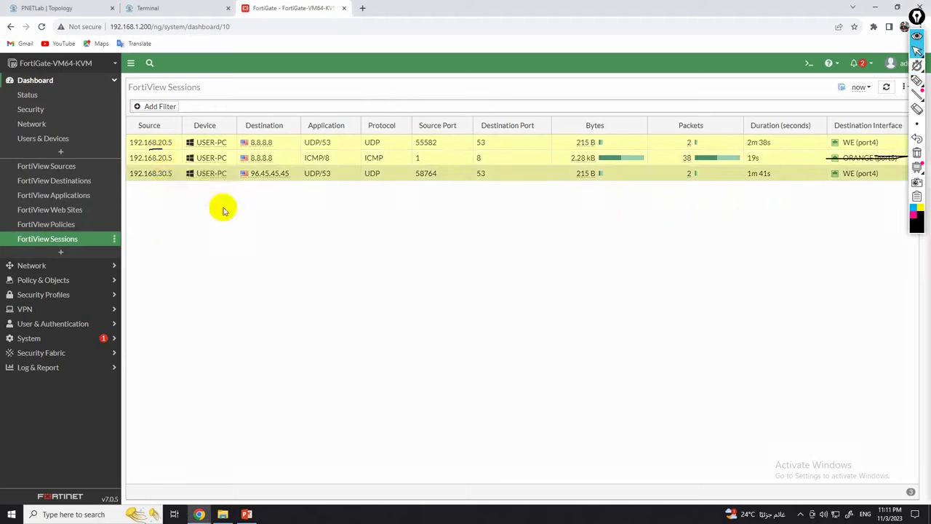
left_click(771, 493)
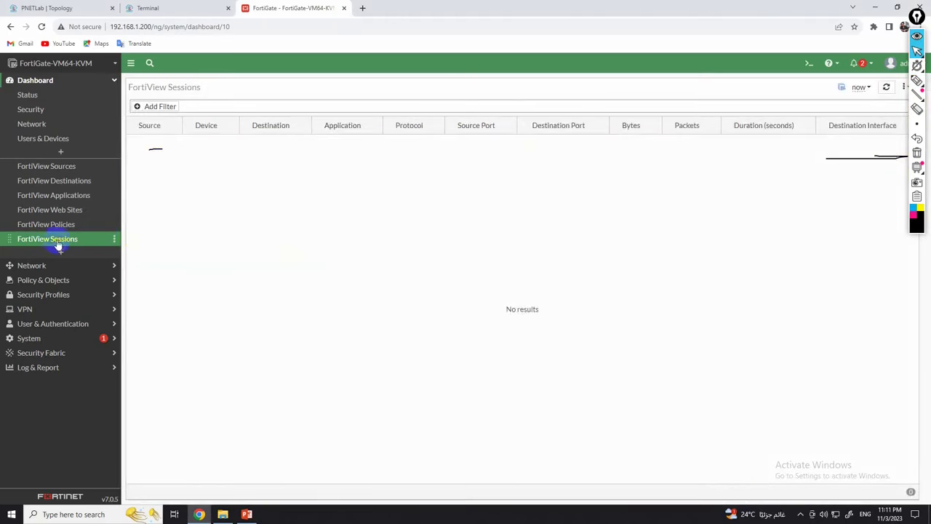
left_click(109, 240)
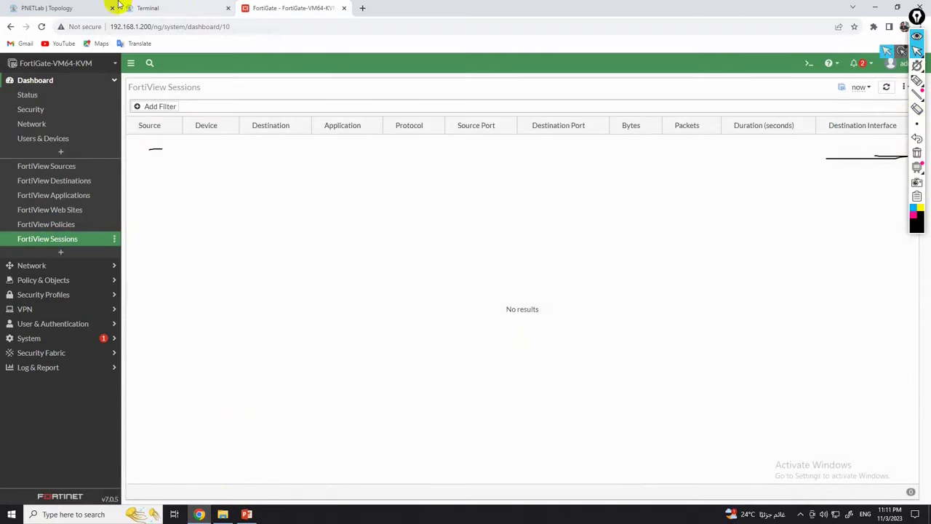
- Refresh sessions to see the ping to 8.8.8.8 leave via ORANGE (port5), then check the Win console
left_click(150, 8)
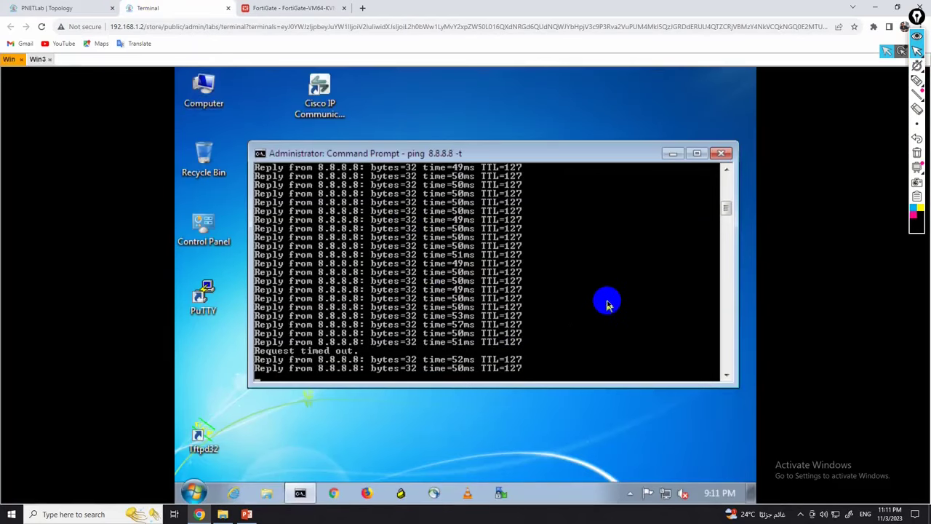
left_click(47, 8)
left_click(320, 8)
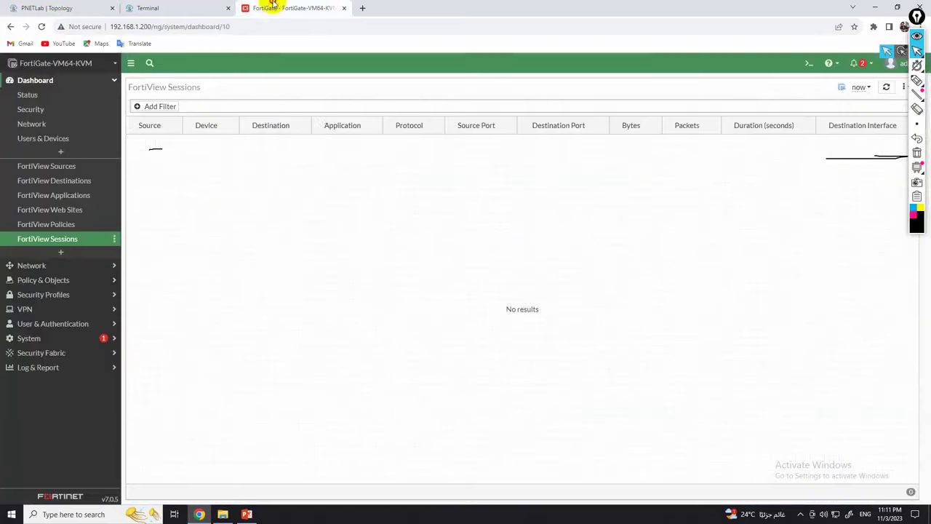
left_click(63, 240)
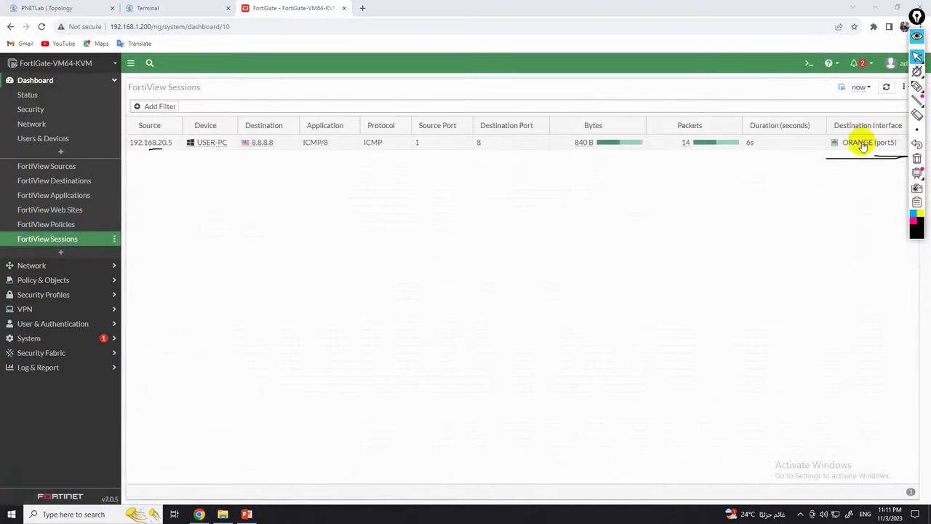
left_click(190, 8)
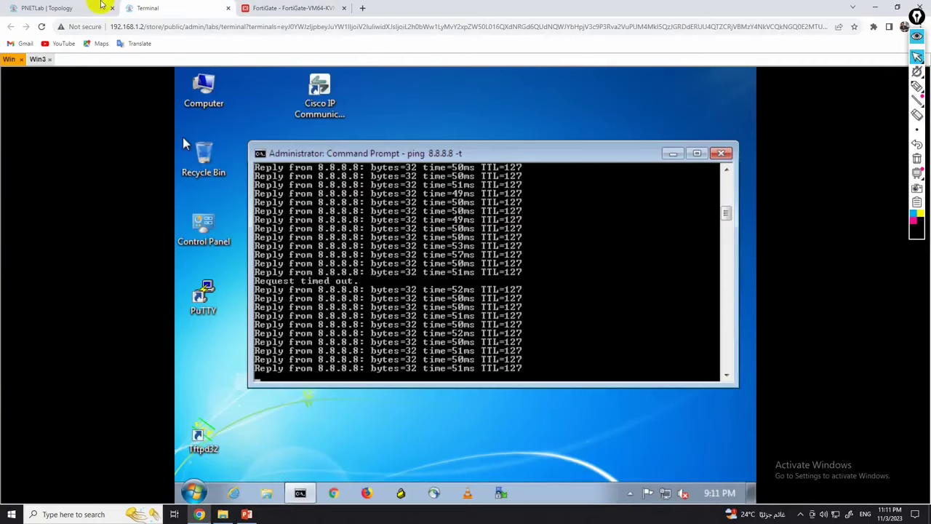
left_click_drag(301, 152, 394, 148)
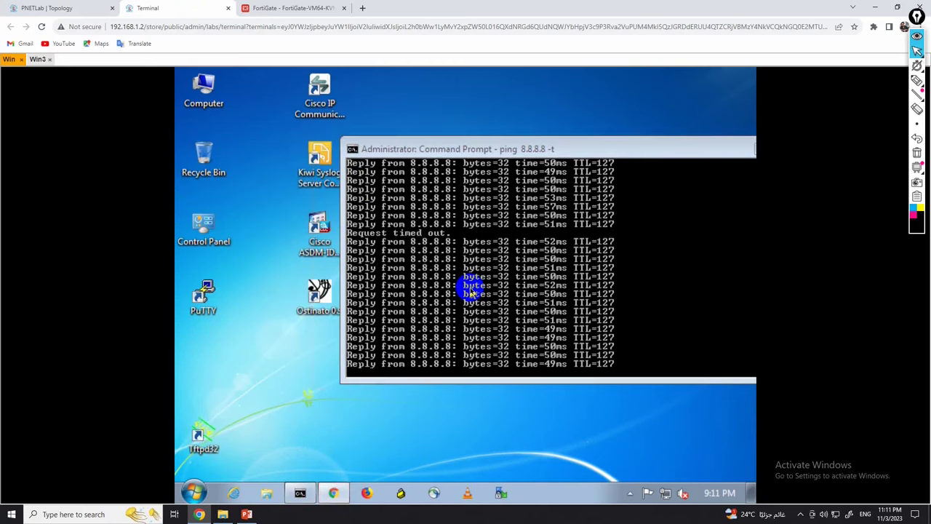
- Launch Chrome on Win3 and search Google for facebook and youtube in two tabs
left_click(341, 499)
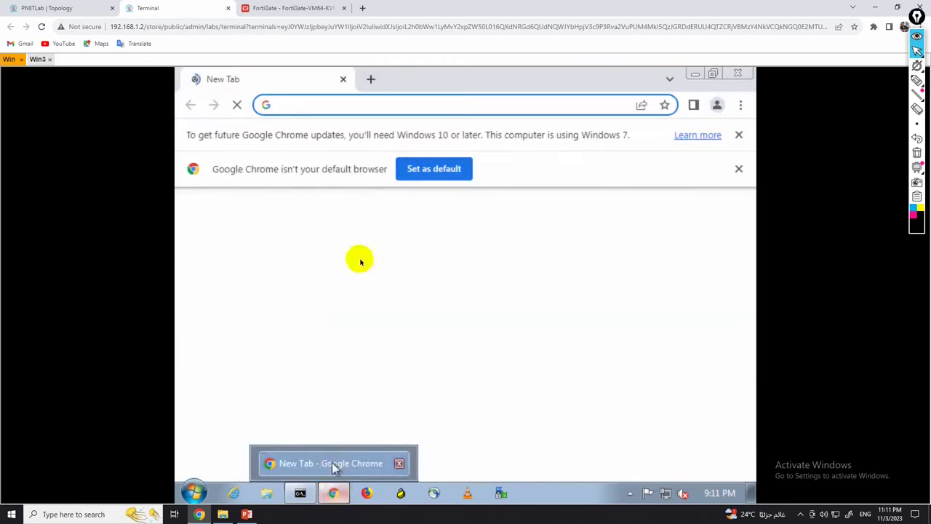
left_click(327, 109)
type("f")
left_click(322, 136)
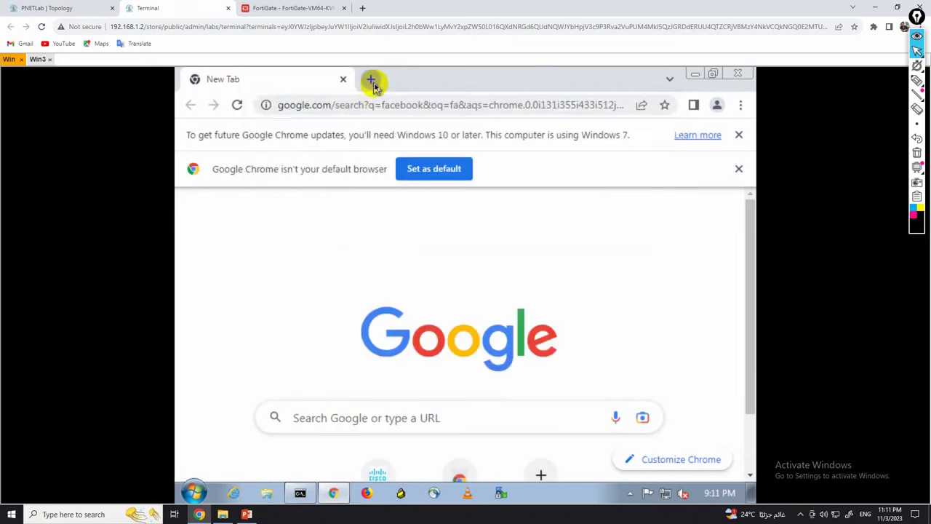
left_click(371, 78)
type("y")
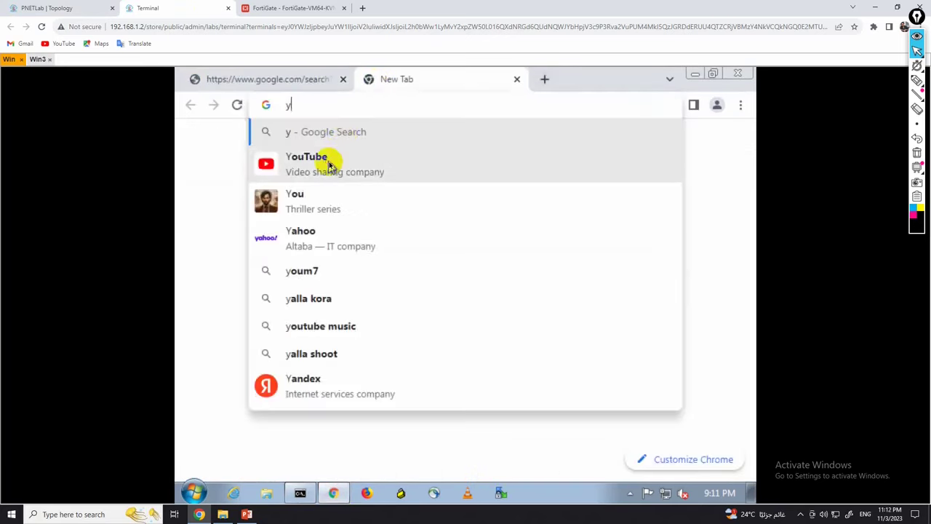
left_click(325, 159)
- Search for translate in a third Chrome tab and look through the open tabs
left_click(544, 78)
type("t")
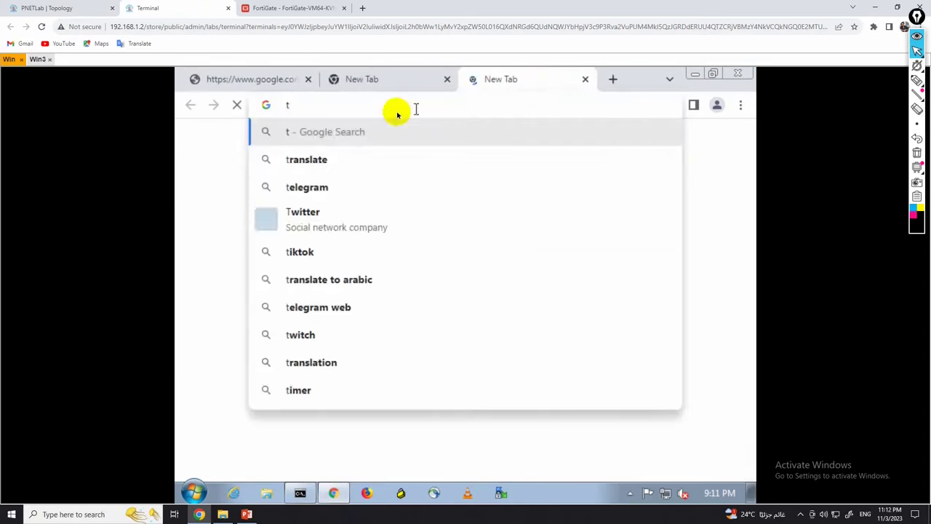
left_click(350, 161)
left_click(384, 83)
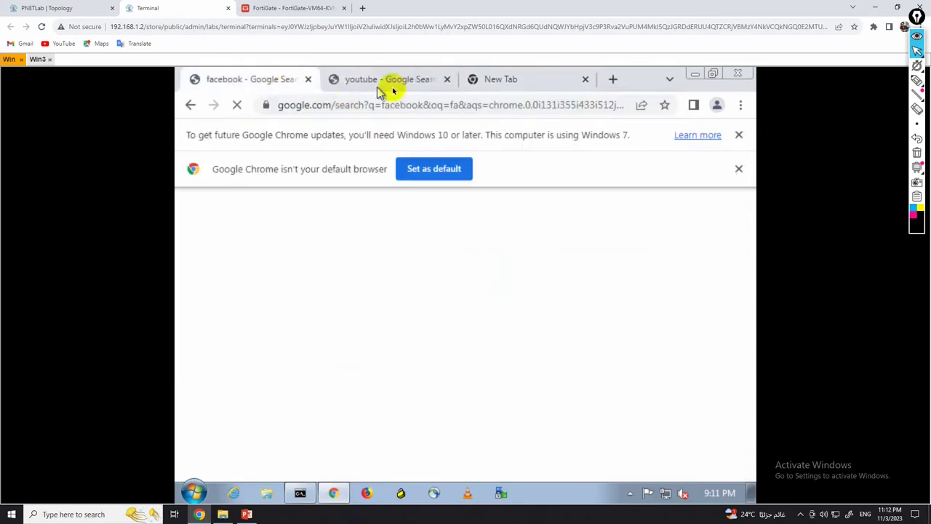
left_click(526, 83)
left_click(93, 7)
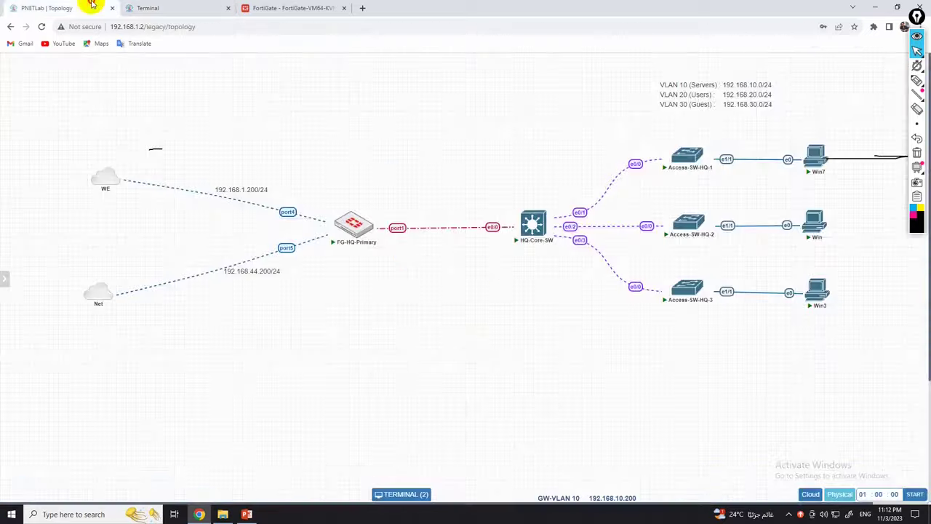
- Reload FortiView Sessions to check the PC's new sessions exit ORANGE (port5), then open Network > SD-WAN
left_click(251, 6)
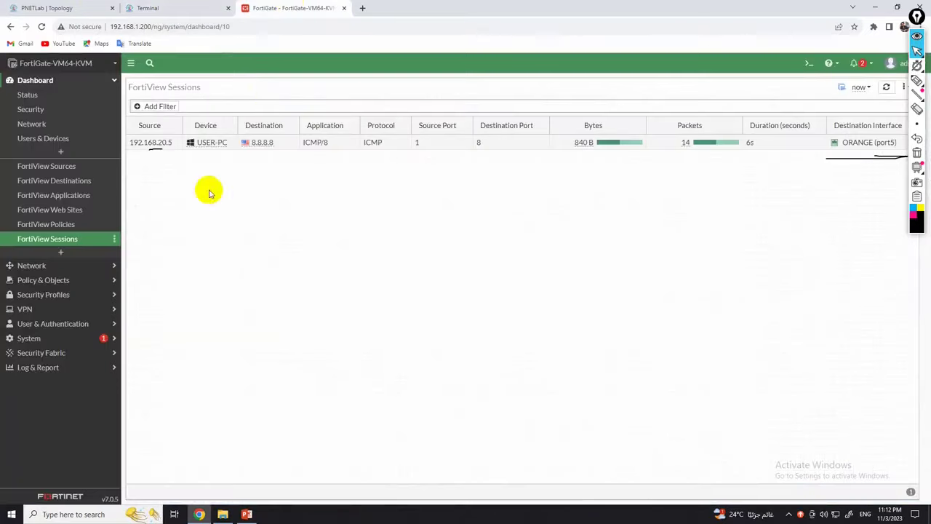
left_click(58, 226)
left_click(60, 245)
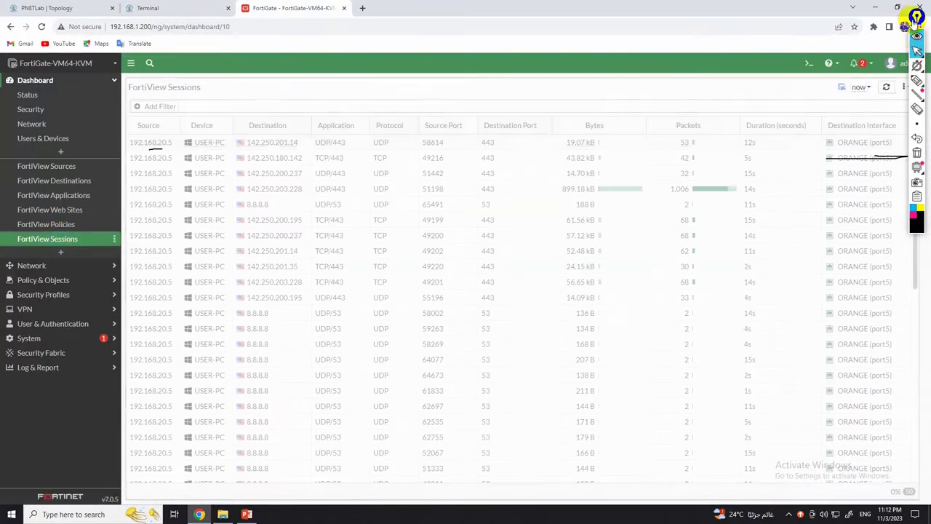
scroll(865, 233, "down", 5)
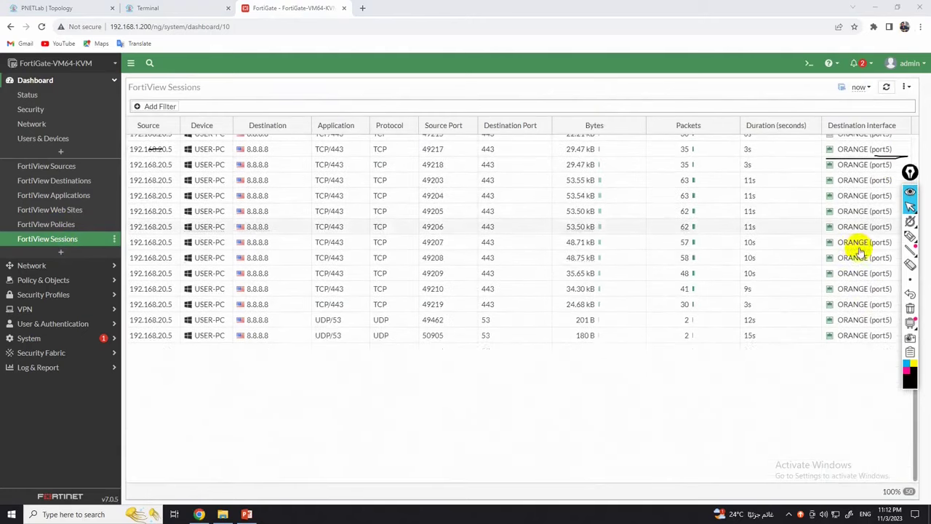
scroll(297, 267, "up", 5)
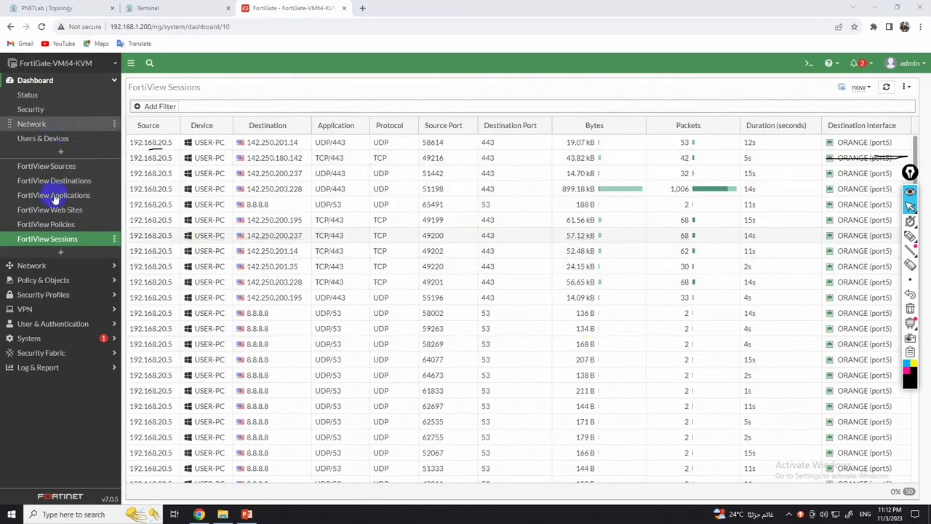
left_click(31, 266)
left_click(52, 158)
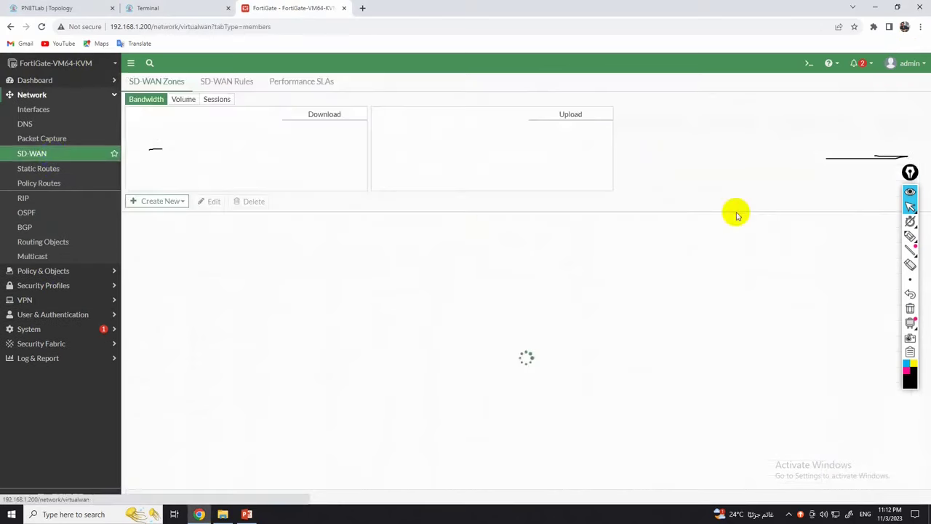
- Show the SD-WAN rules and annotate rule 2's members, pointing to ORANGE (port5)
left_click(212, 80)
left_click(909, 240)
left_click_drag(805, 192, 748, 193)
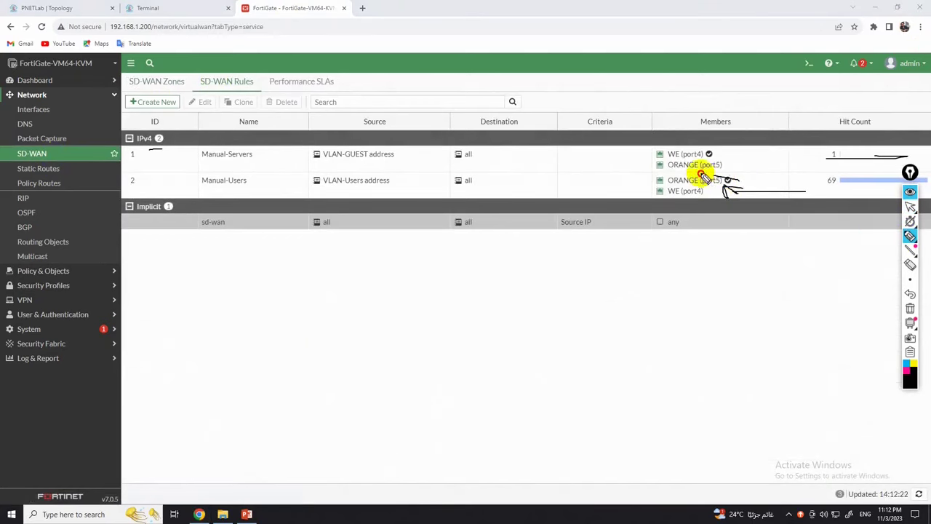
left_click_drag(622, 190, 716, 181)
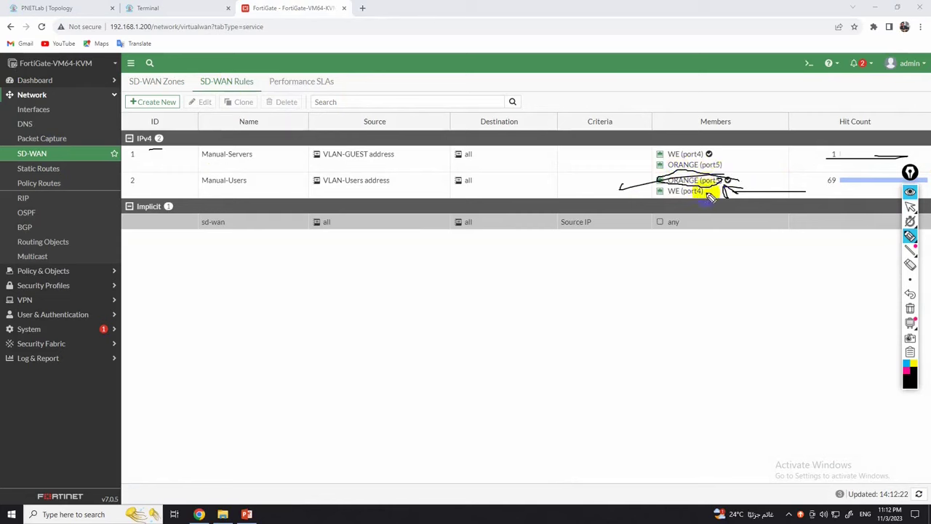
key("Escape")
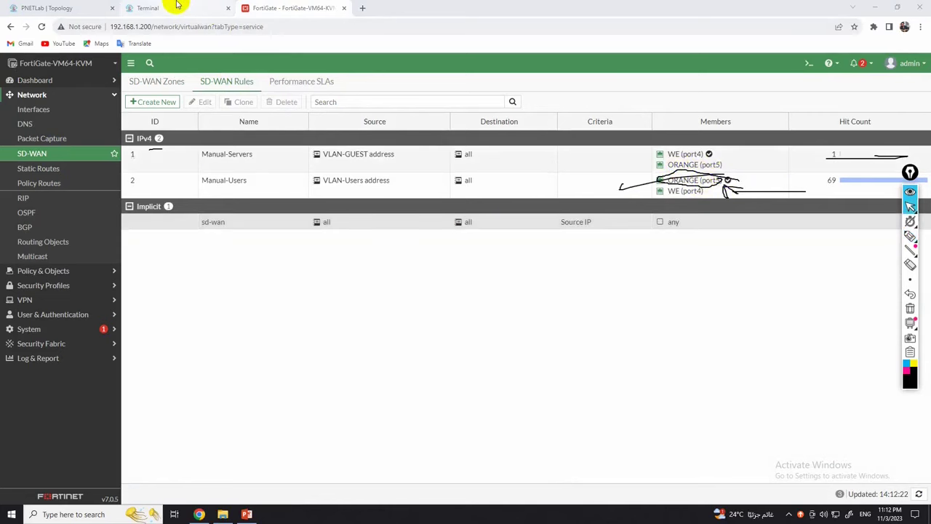
- Glance at the lab topology, then switch to the Win3 PC console
left_click(84, 7)
left_click(277, 7)
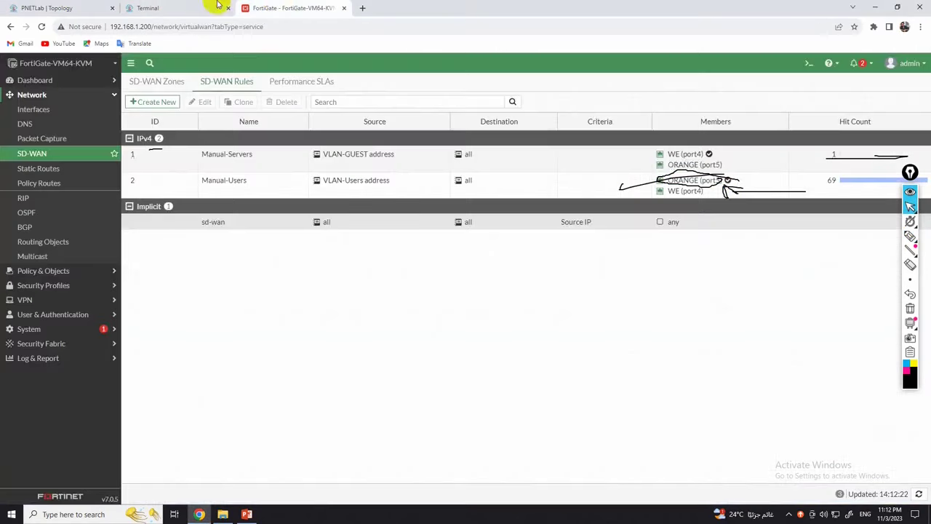
left_click(187, 6)
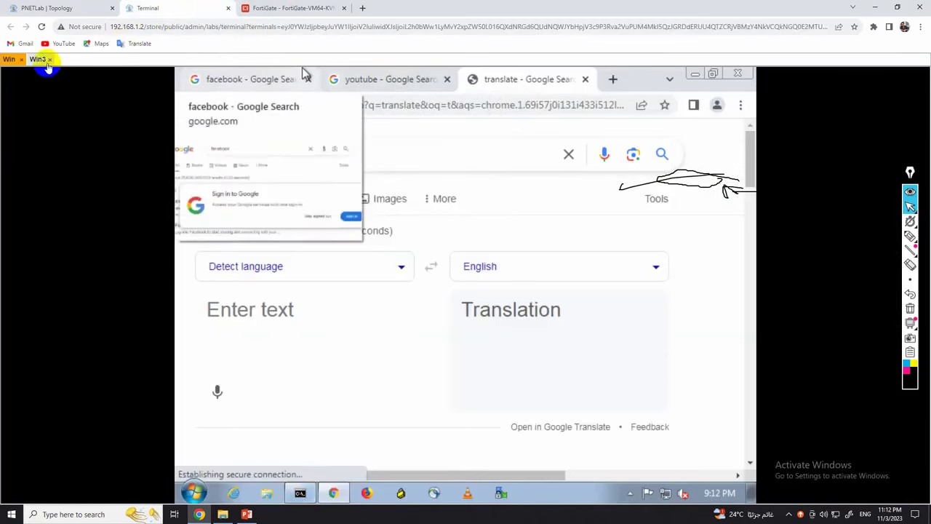
- Dismiss the network location prompt and run ipconfig on Win3 to check its addressing
left_click(37, 59)
left_click(656, 448)
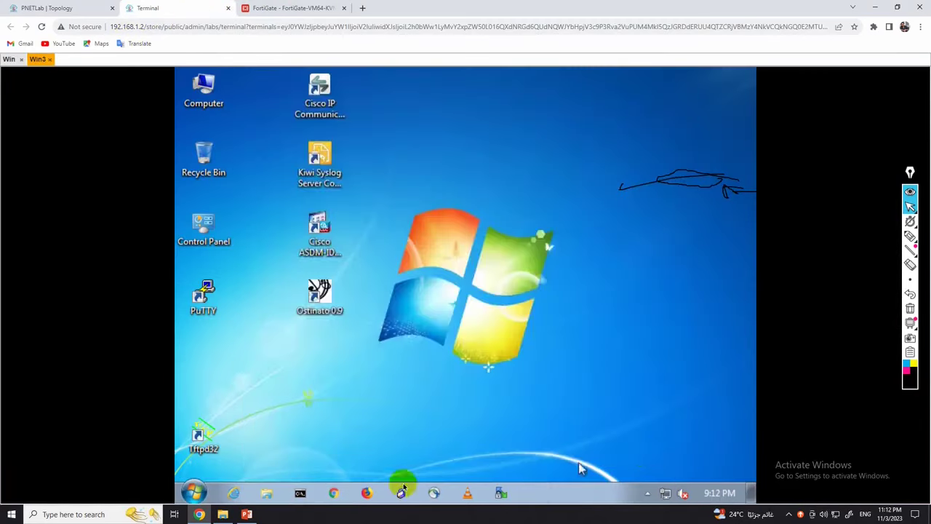
left_click(300, 493)
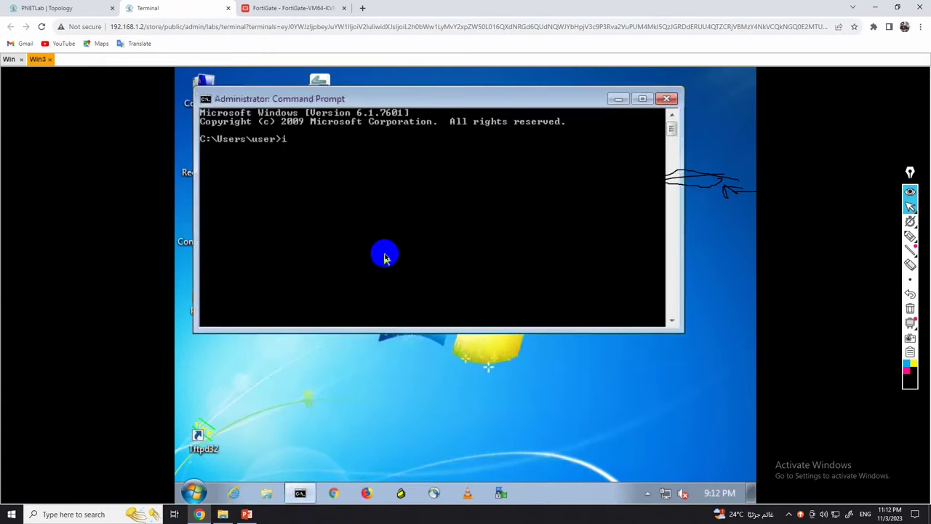
type("ipconfig")
key("Return")
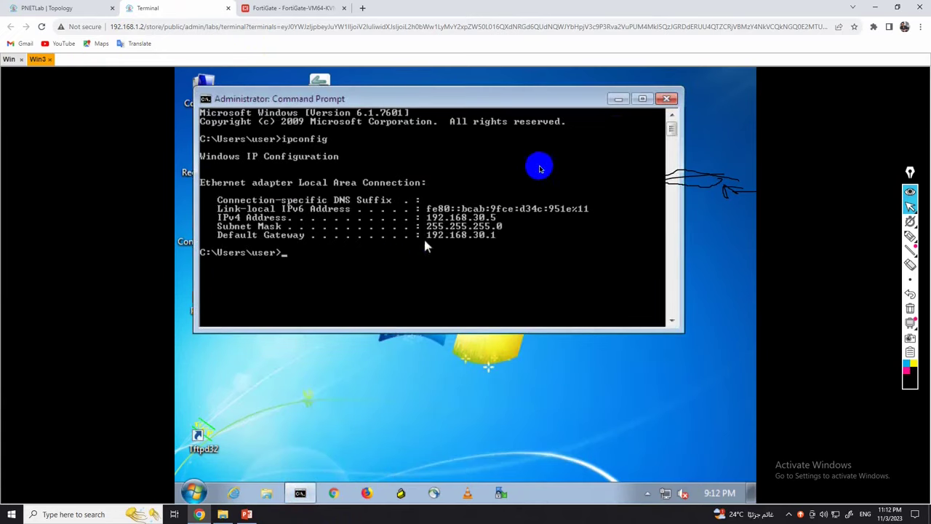
left_click(666, 100)
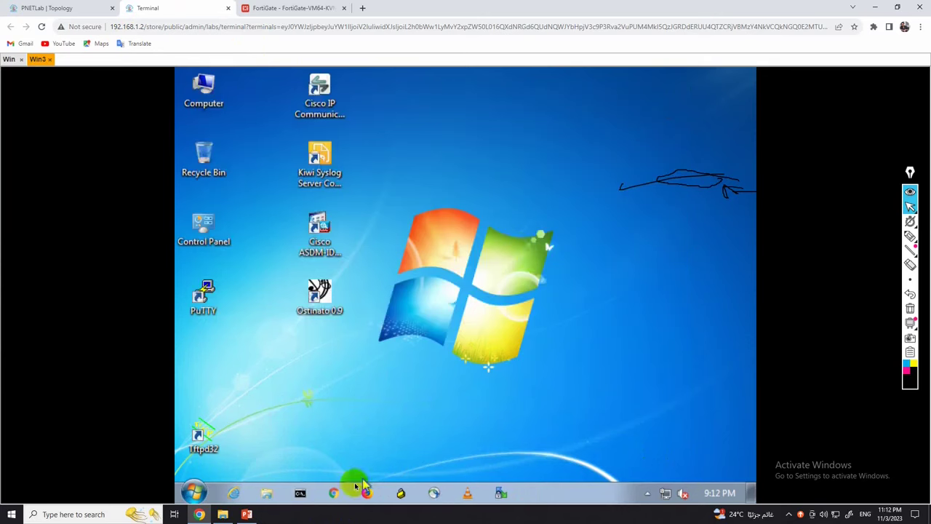
- Start a continuous ping to 8.8.8.8 in a command prompt and minimize it
left_click(300, 494)
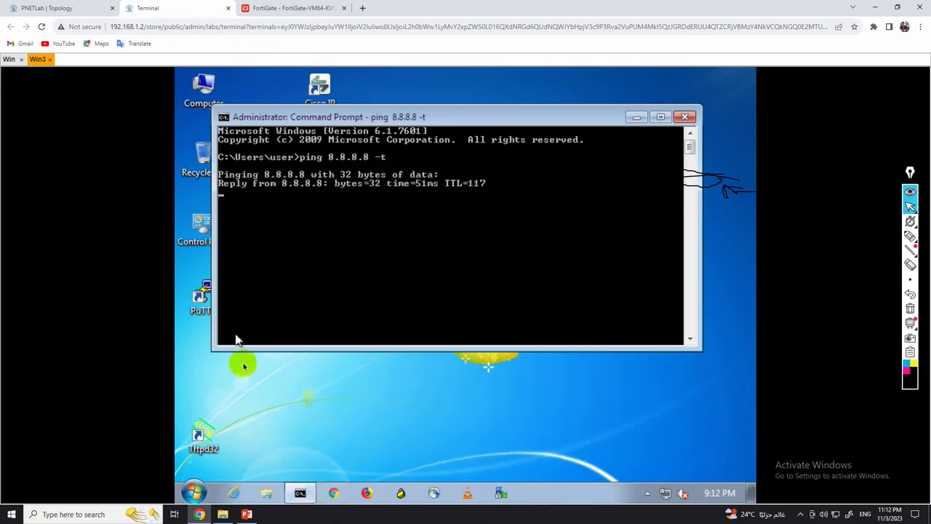
left_click(378, 497)
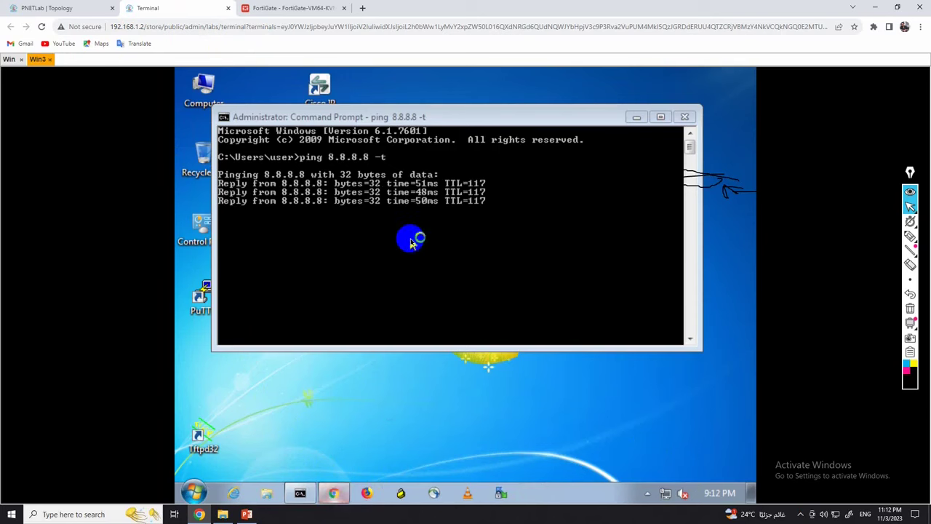
left_click(637, 119)
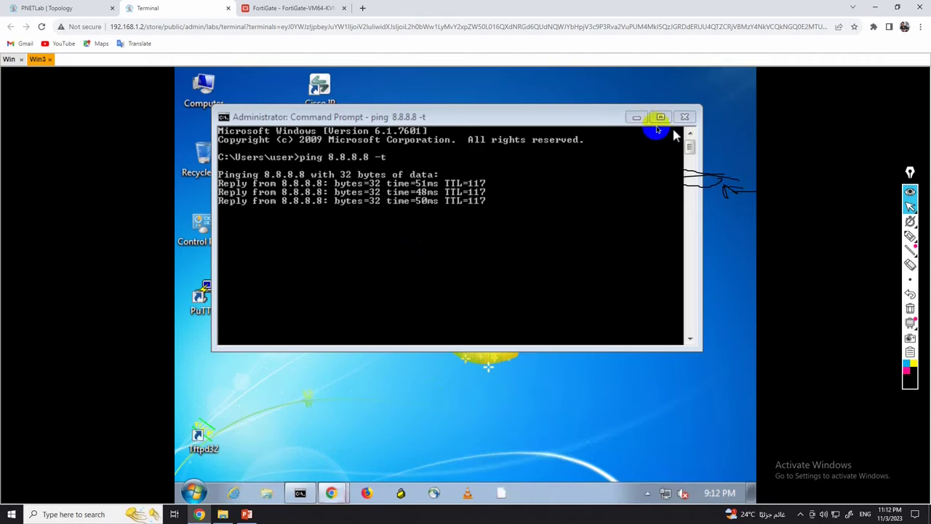
- Run two Chrome searches in separate tabs to generate web traffic, then return to FortiGate
left_click(21, 63)
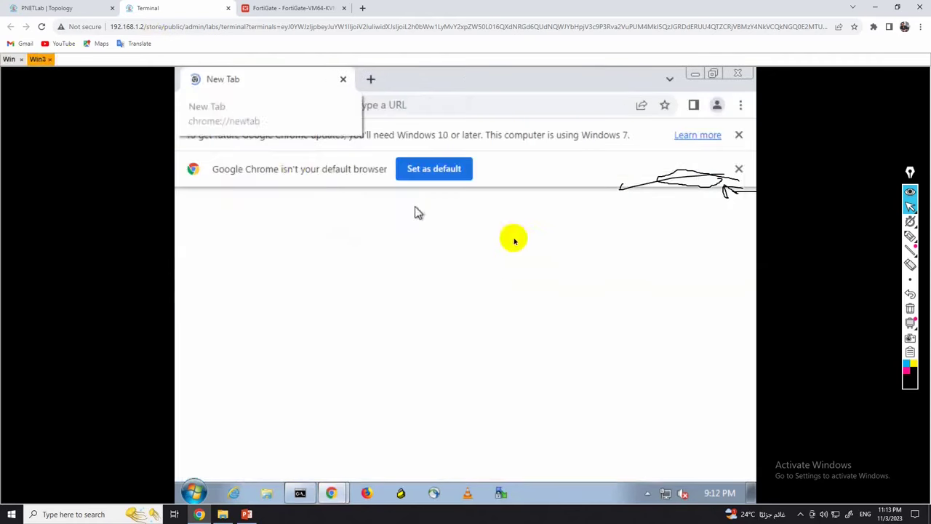
left_click(357, 106)
type("f")
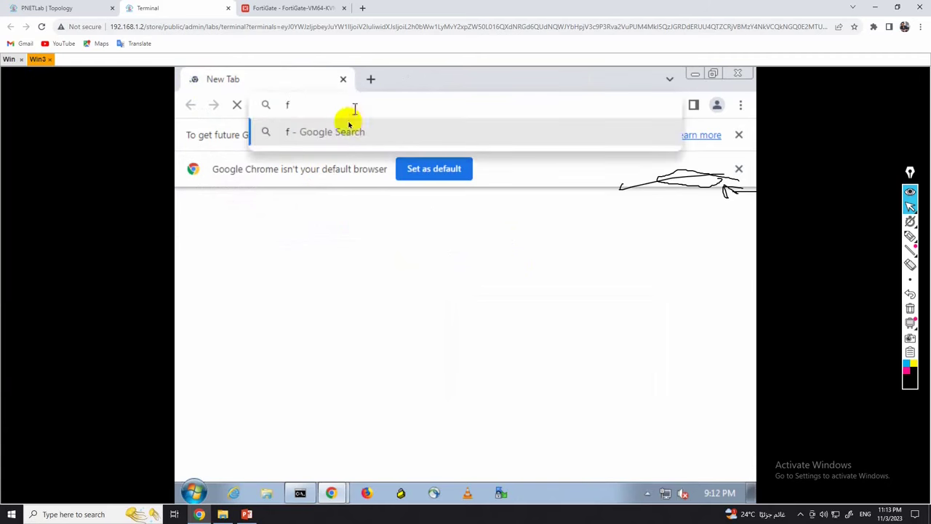
left_click(345, 143)
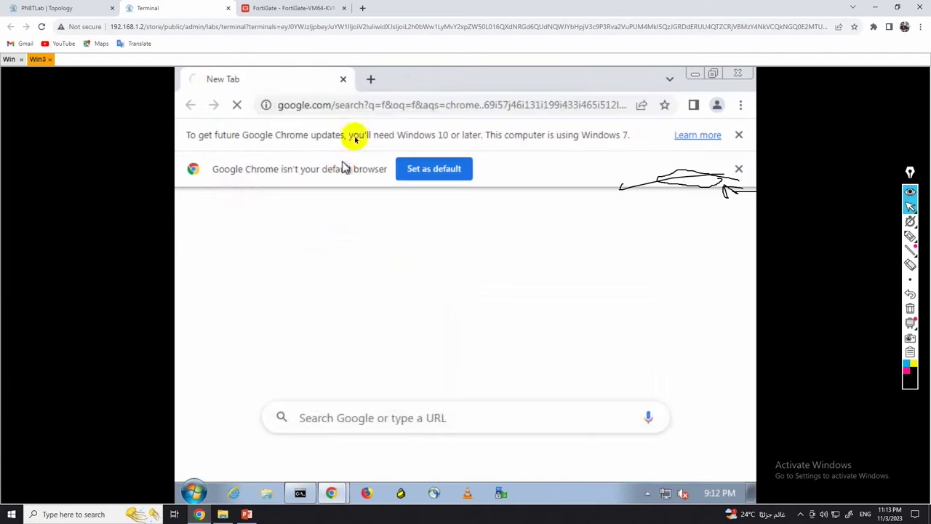
left_click(372, 80)
type("y")
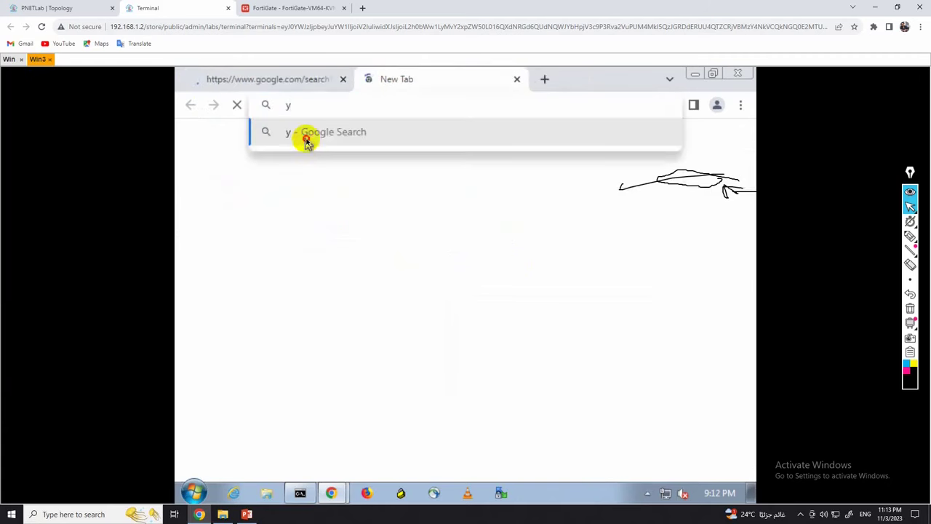
left_click(305, 142)
left_click(302, 9)
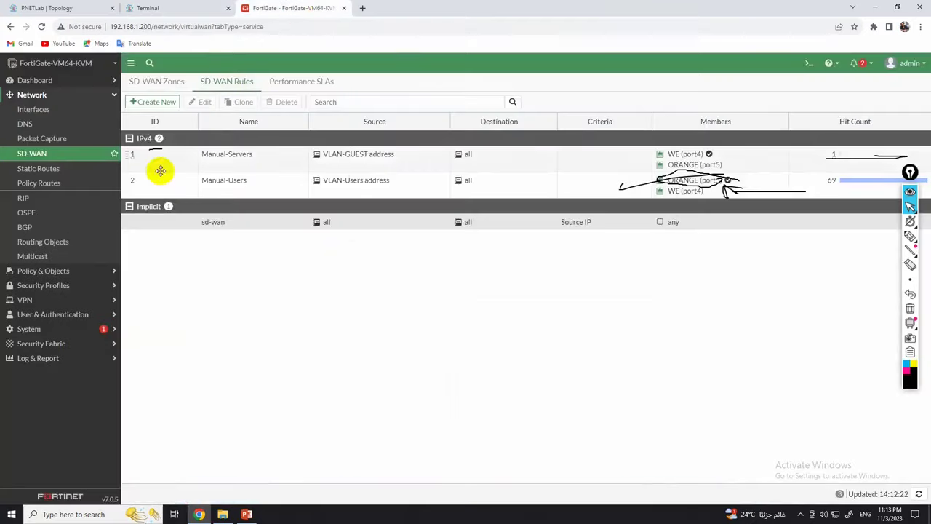
- Filter FortiView Sessions to source IP 192.168.30.5, showing its traffic leaving via WE (port4)
left_click(40, 154)
left_click(35, 80)
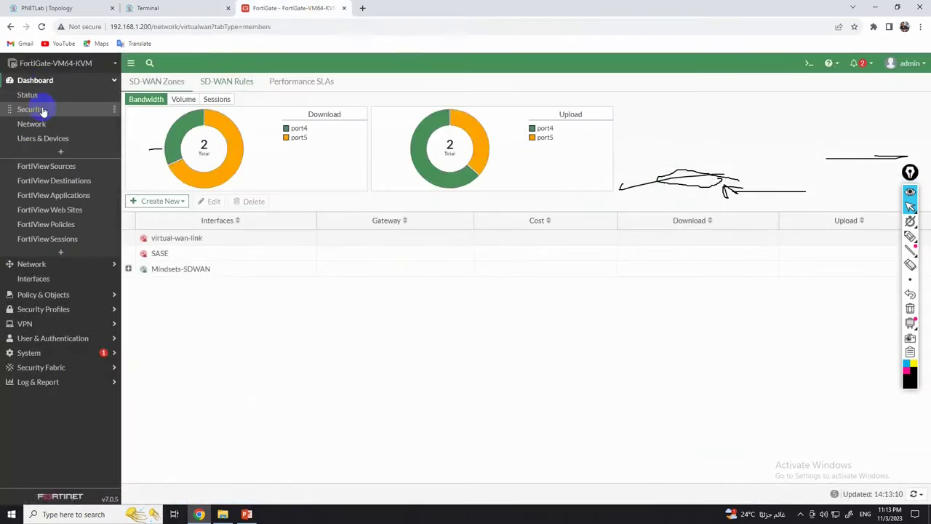
left_click(63, 240)
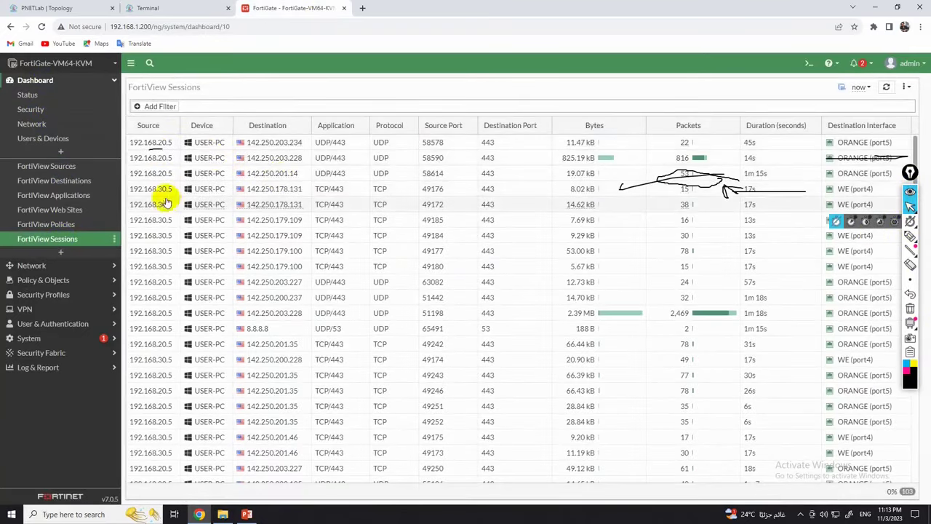
left_click(161, 107)
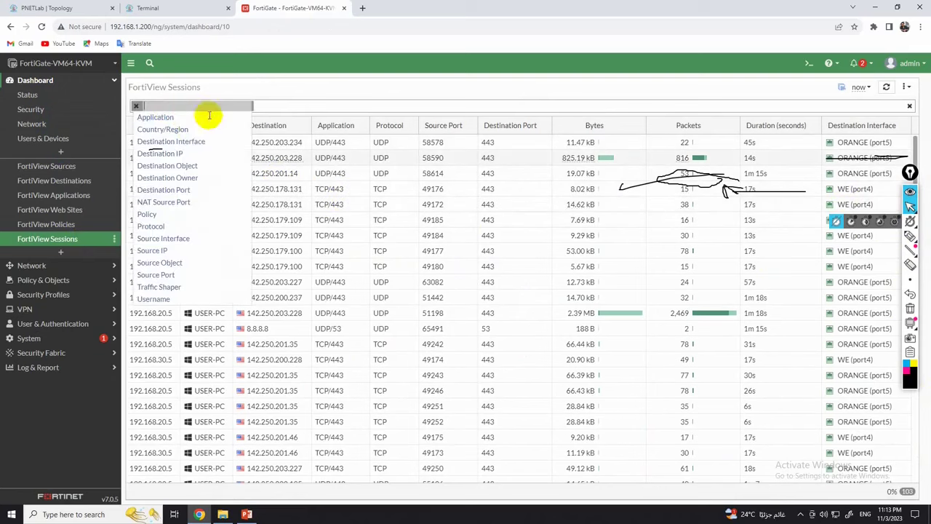
left_click(164, 251)
left_click(228, 137)
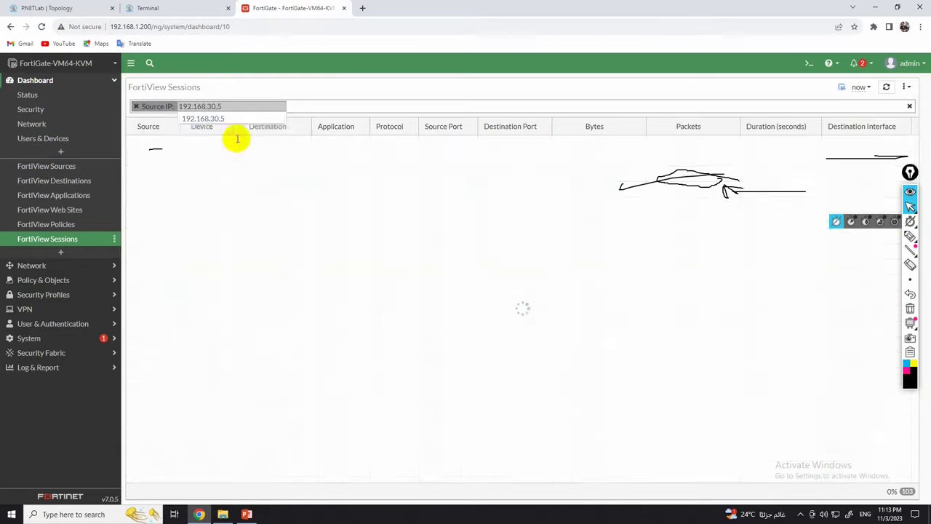
scroll(854, 262, "down", 10)
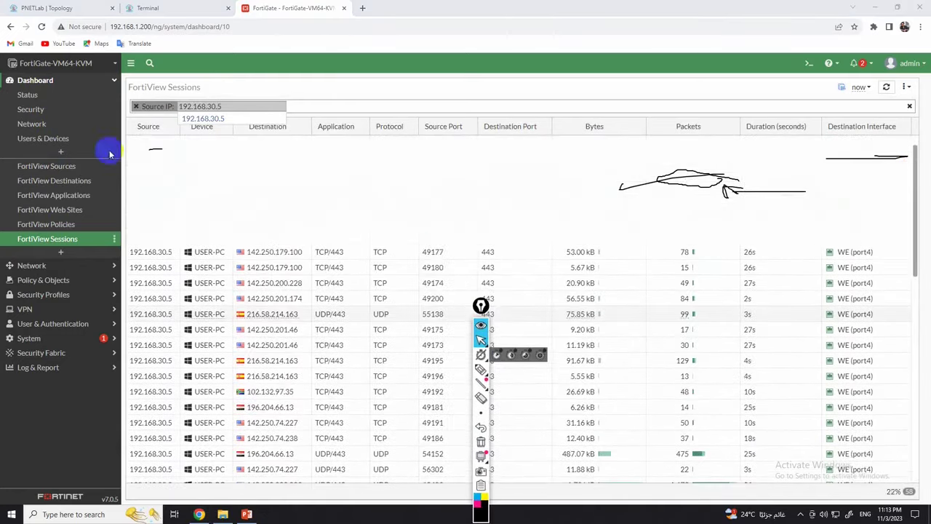
- Go back to the Network > SD-WAN page
left_click(39, 127)
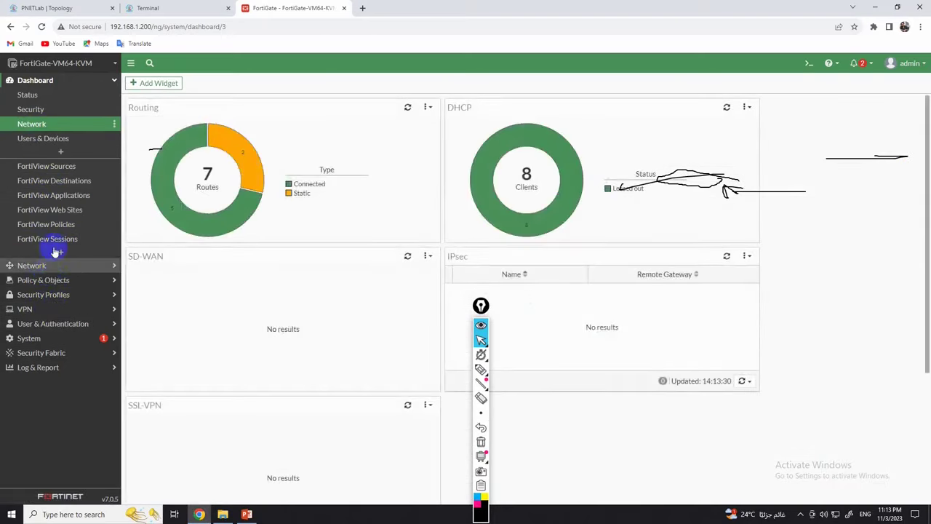
left_click(31, 265)
left_click(32, 153)
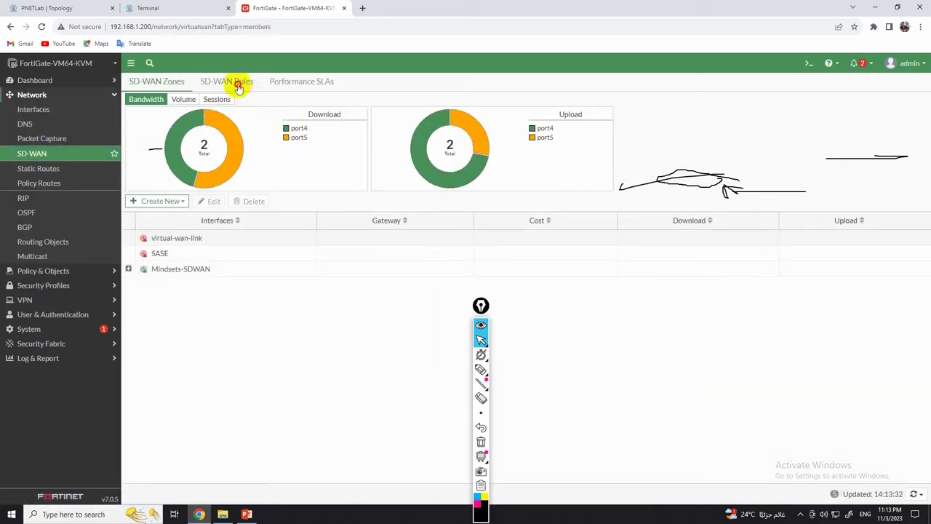
- Show SD-WAN rules (76 and 150 hits), mark VLAN-GUEST to WE (port4), then inspect rule 2's ORANGE (port5) member
left_click(232, 81)
left_click(481, 374)
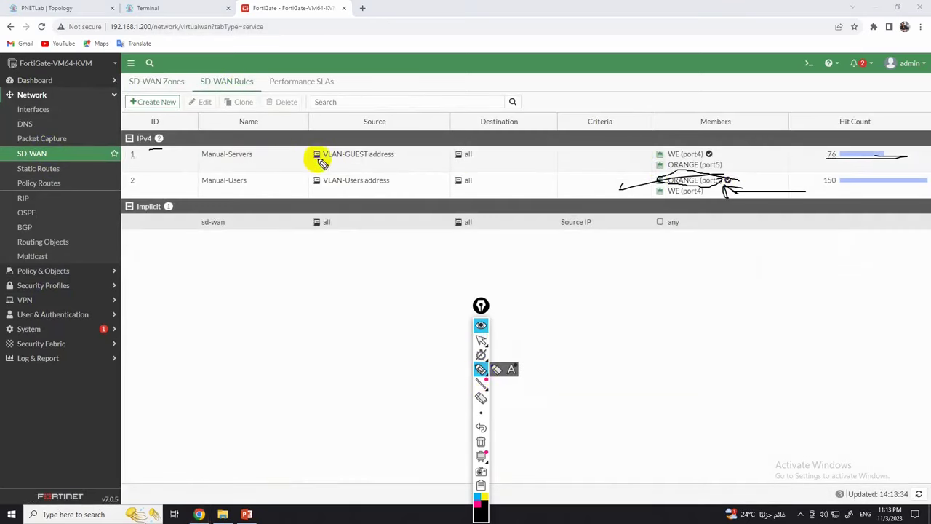
left_click_drag(319, 159, 347, 166)
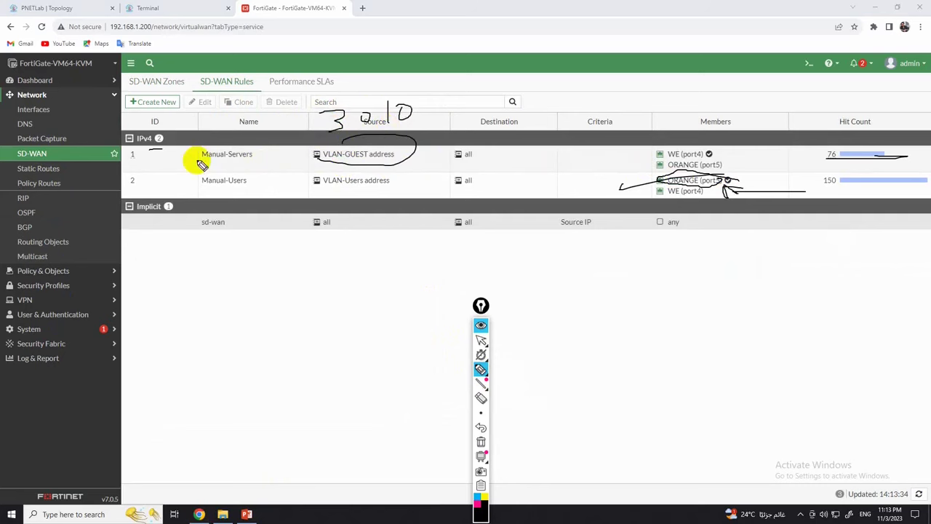
left_click_drag(424, 137, 583, 112)
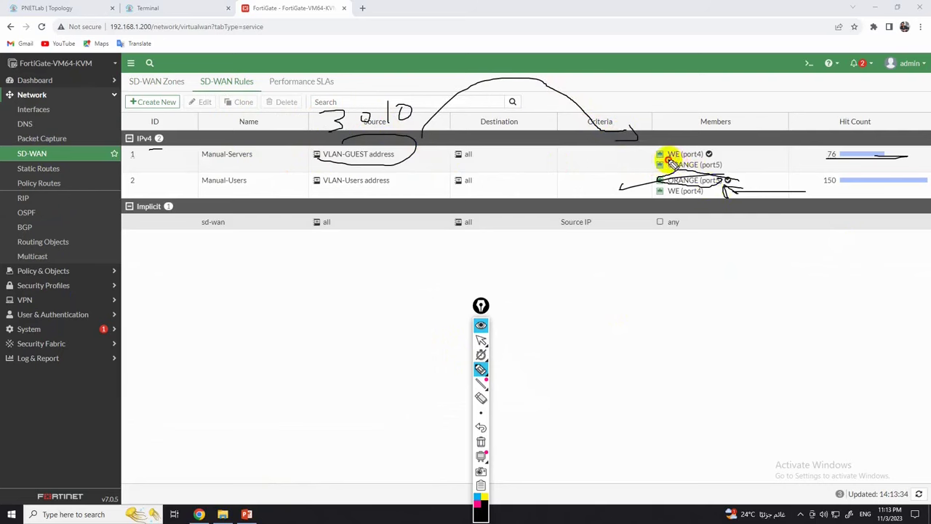
left_click(481, 442)
left_click_drag(481, 305, 908, 250)
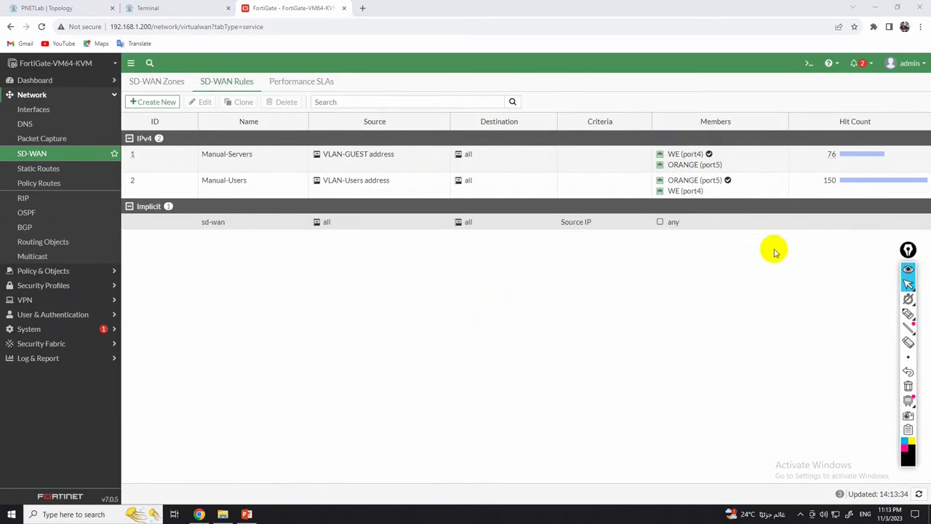
mouse_move(702, 190)
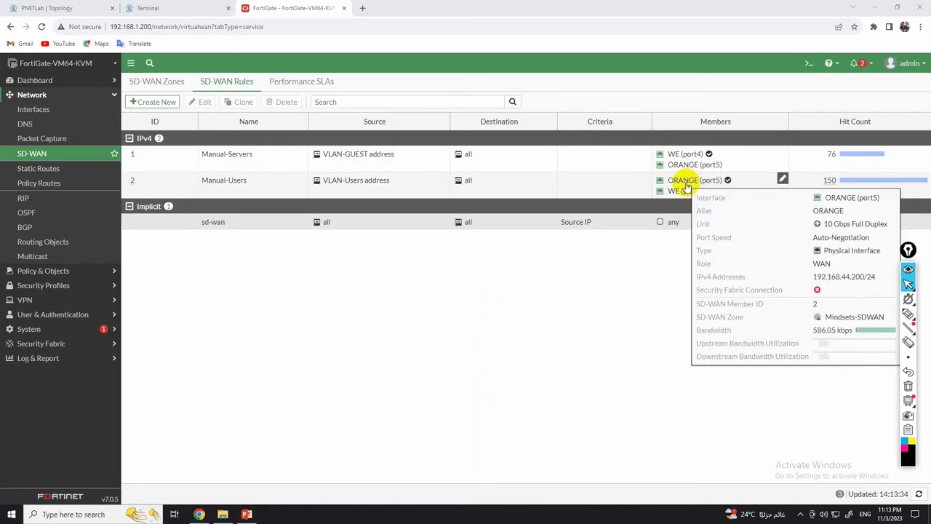
- Change ORANGE (port5)'s status with Set Status in the Interfaces list
left_click(40, 111)
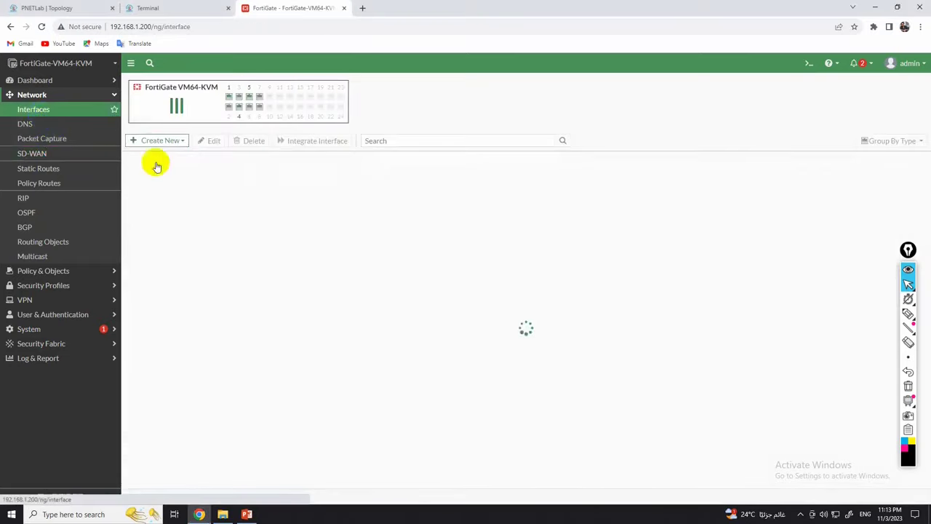
right_click(174, 238)
mouse_move(193, 247)
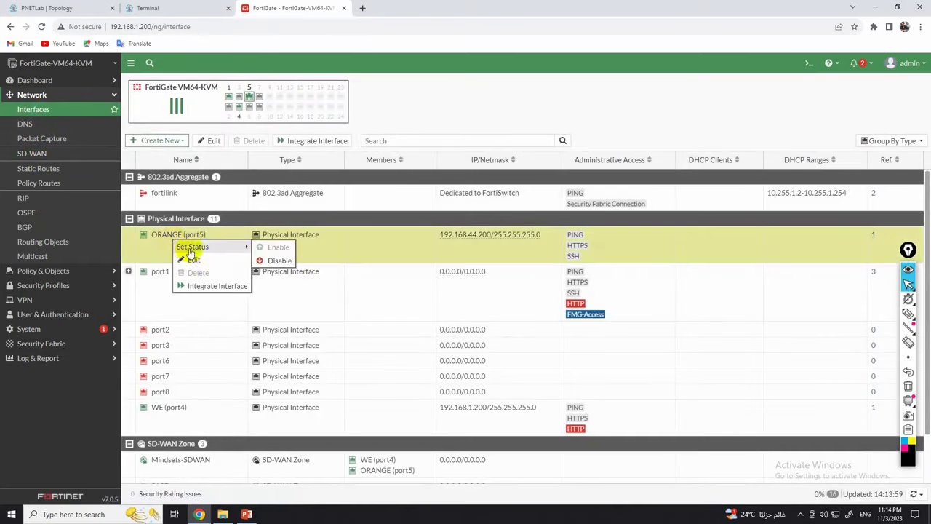
left_click(277, 258)
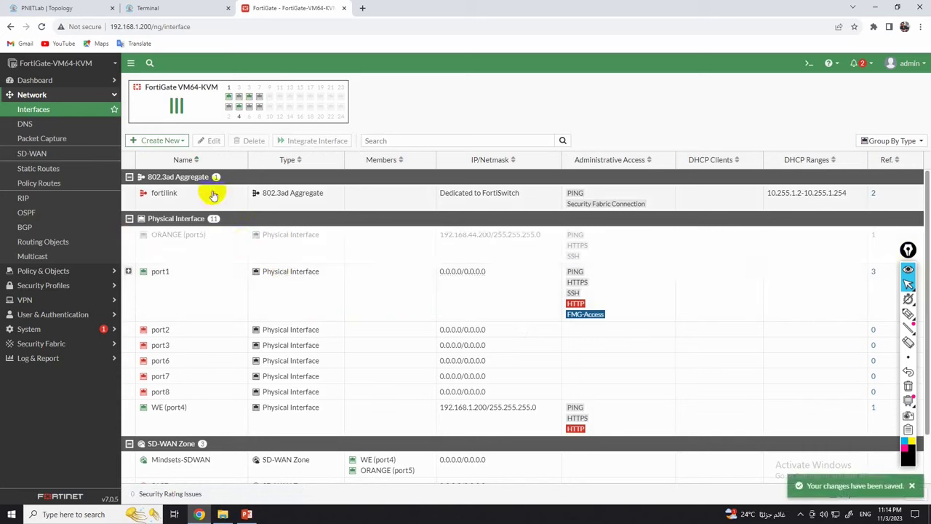
- Check the lab tabs, then review the SD-WAN rules' hit counts and members
left_click(73, 7)
left_click(149, 8)
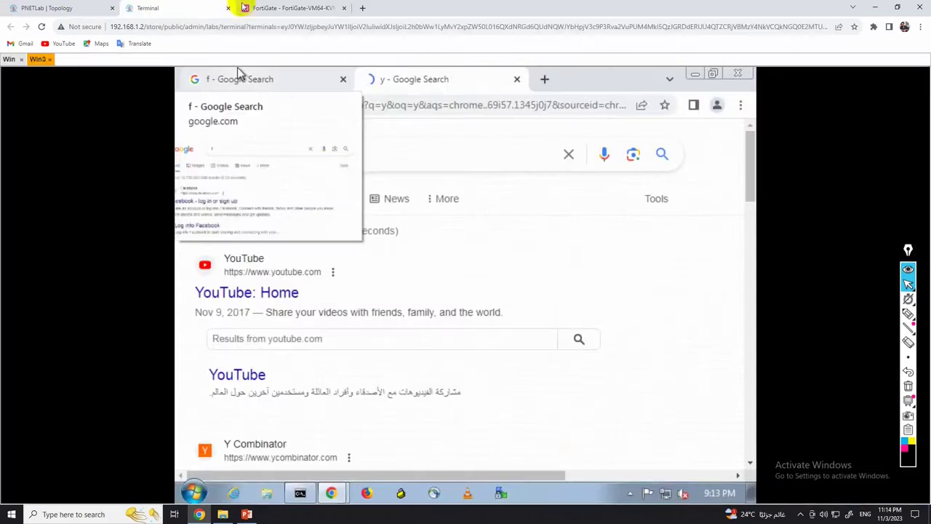
left_click(291, 8)
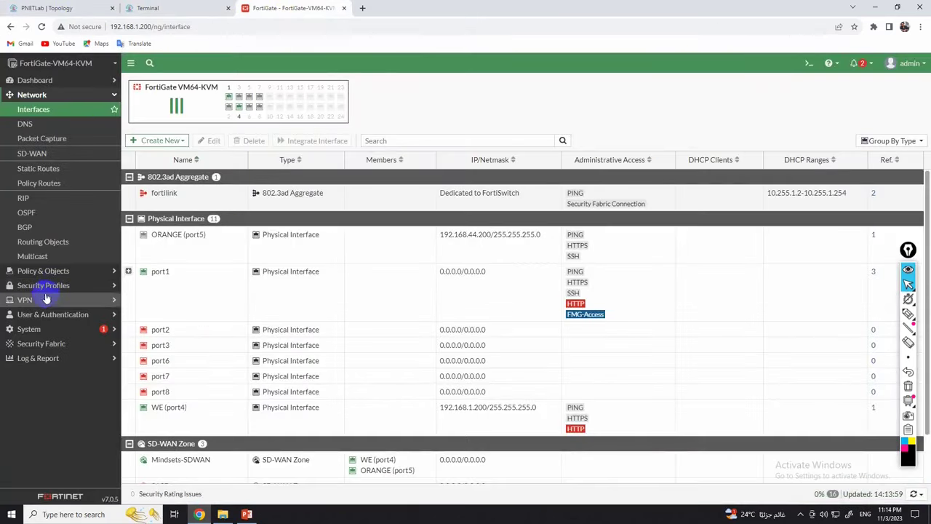
left_click(47, 154)
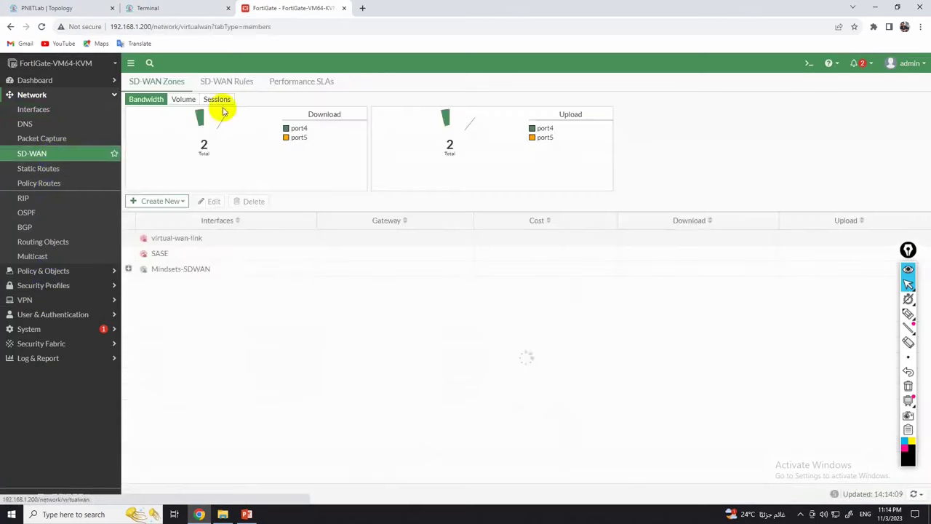
left_click(226, 83)
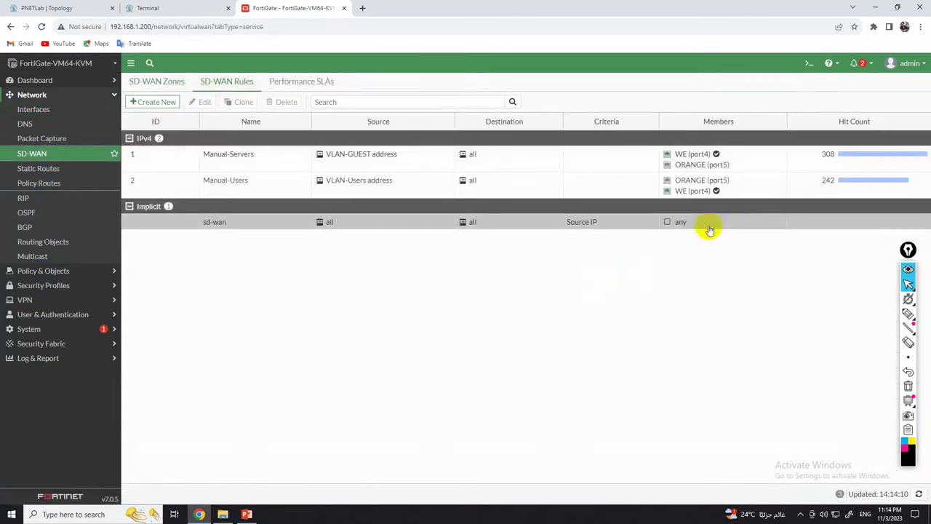
mouse_move(717, 192)
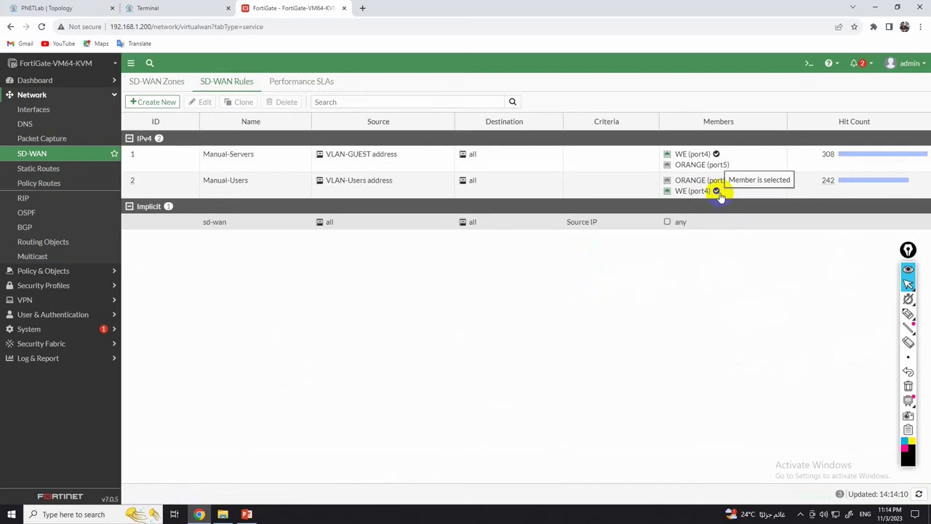
- Check the running ping to 8.8.8.8 on the Windows VM, then return to FortiGate
left_click(221, 6)
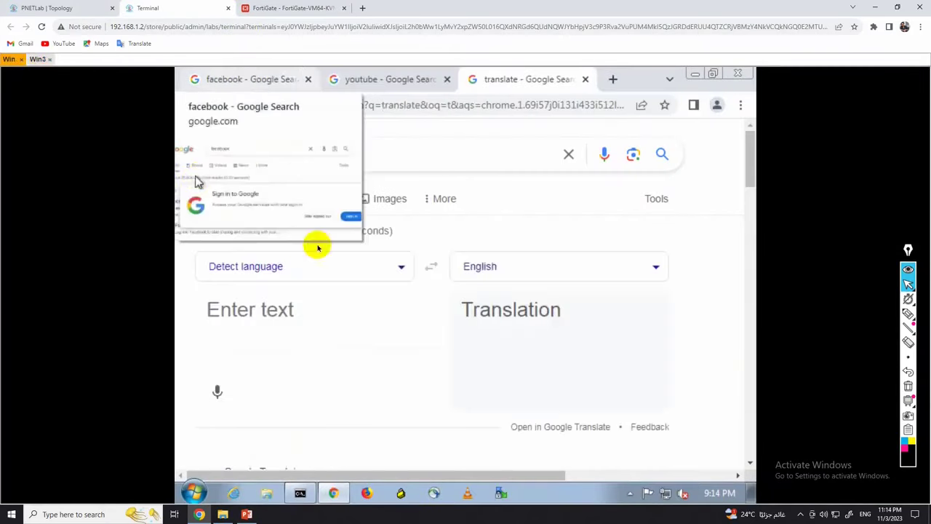
left_click(300, 493)
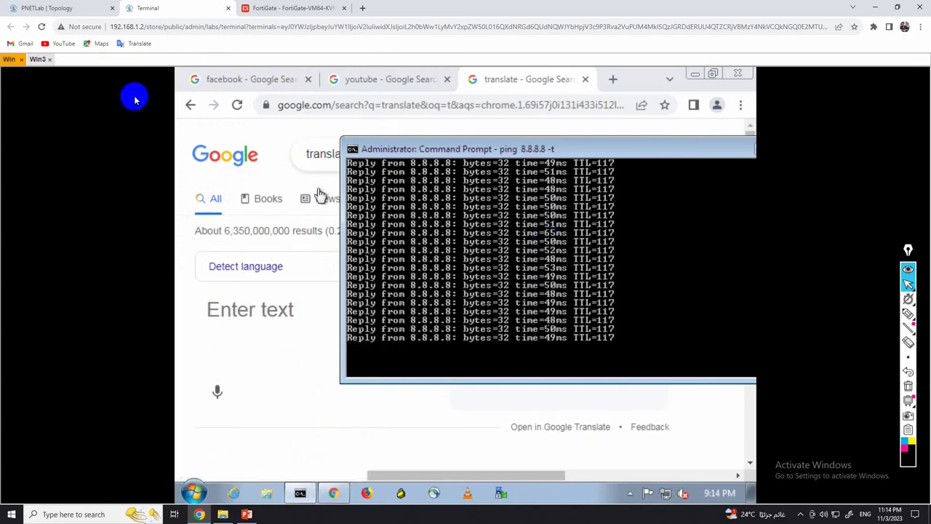
left_click(34, 7)
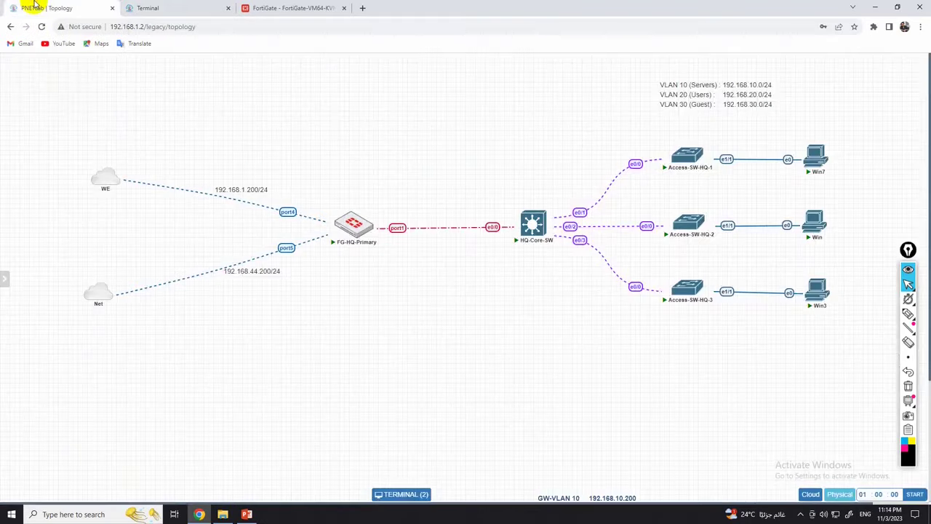
left_click(279, 6)
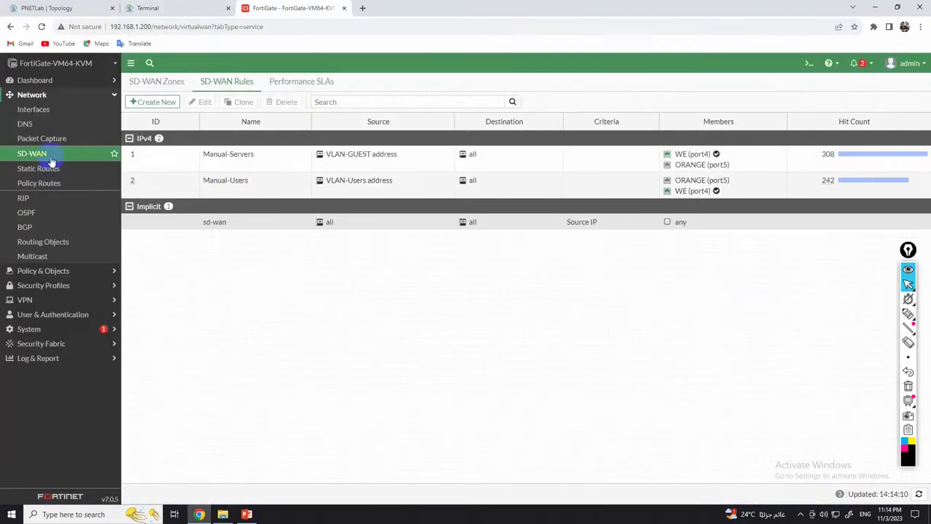
- Toggle ORANGE (port5)'s status again and reload SD-WAN rules showing 575 and 431 hits
left_click(30, 96)
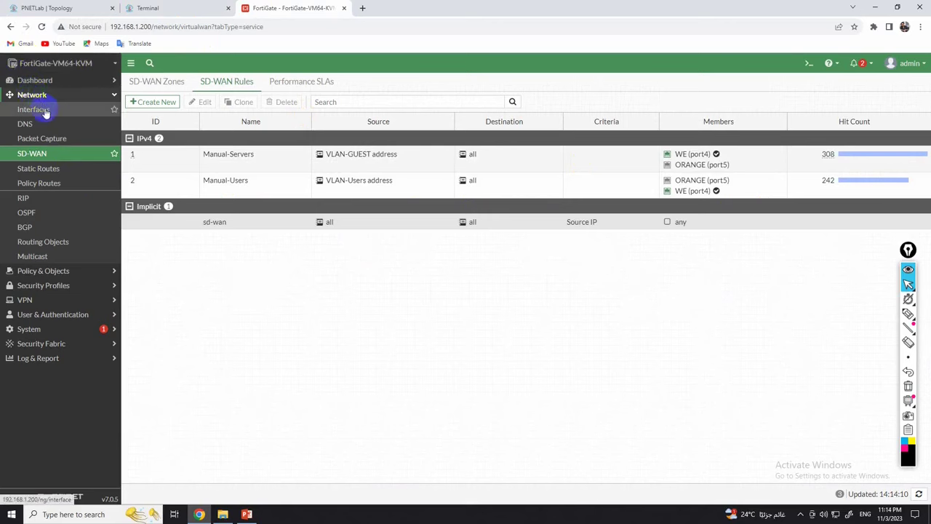
left_click(43, 110)
right_click(184, 240)
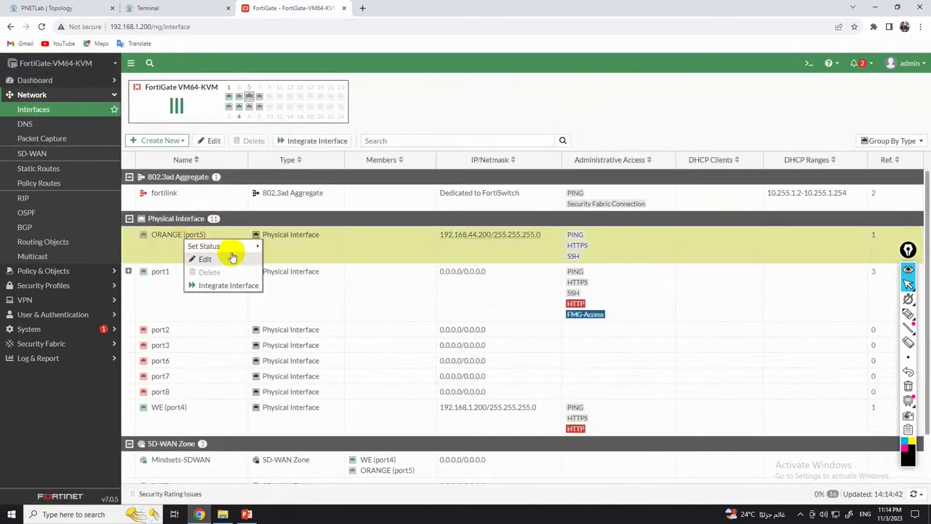
mouse_move(210, 246)
left_click(282, 255)
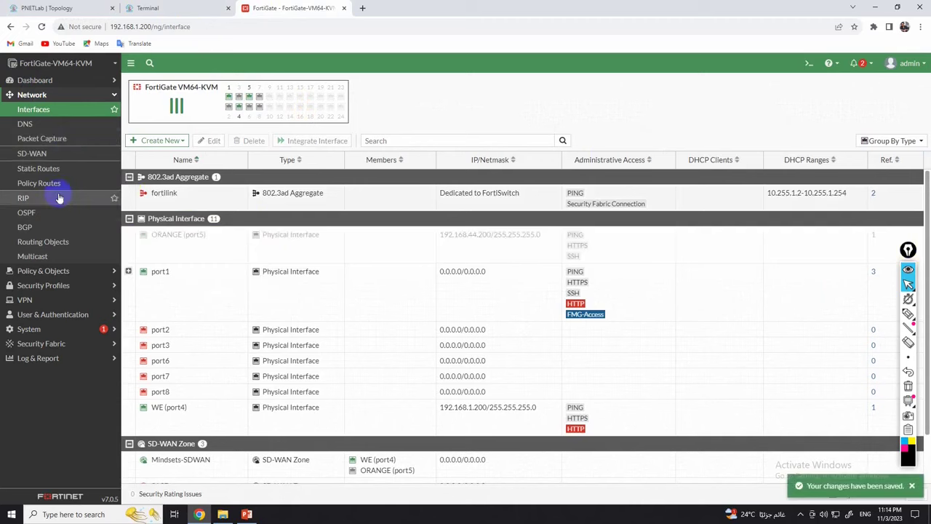
left_click(45, 154)
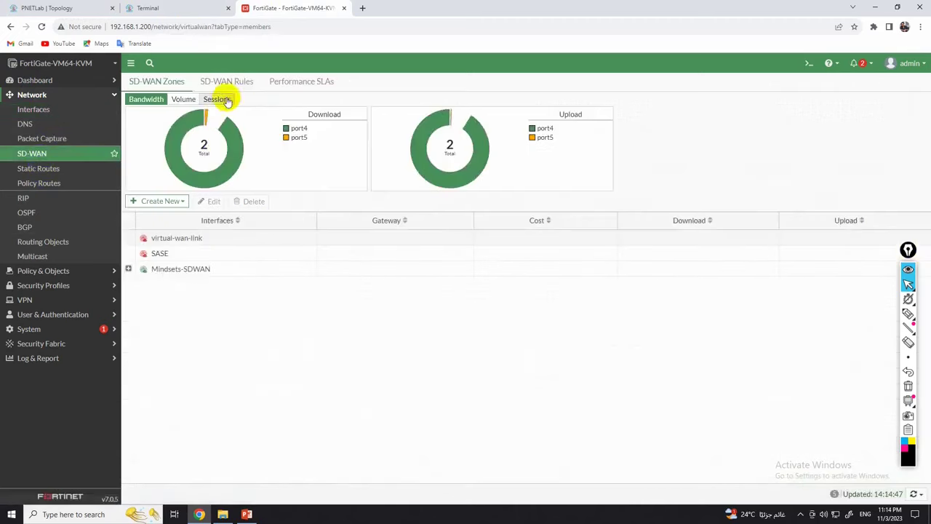
left_click(219, 82)
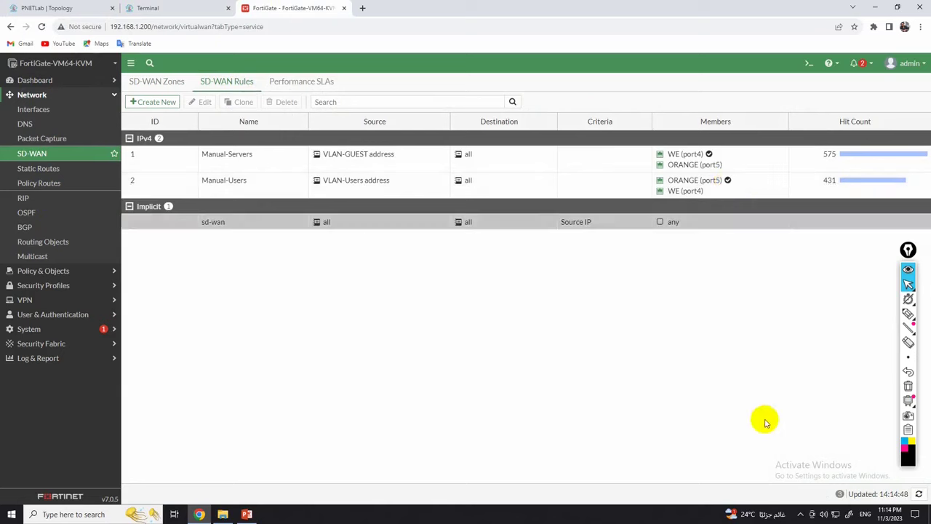
mouse_move(908, 315)
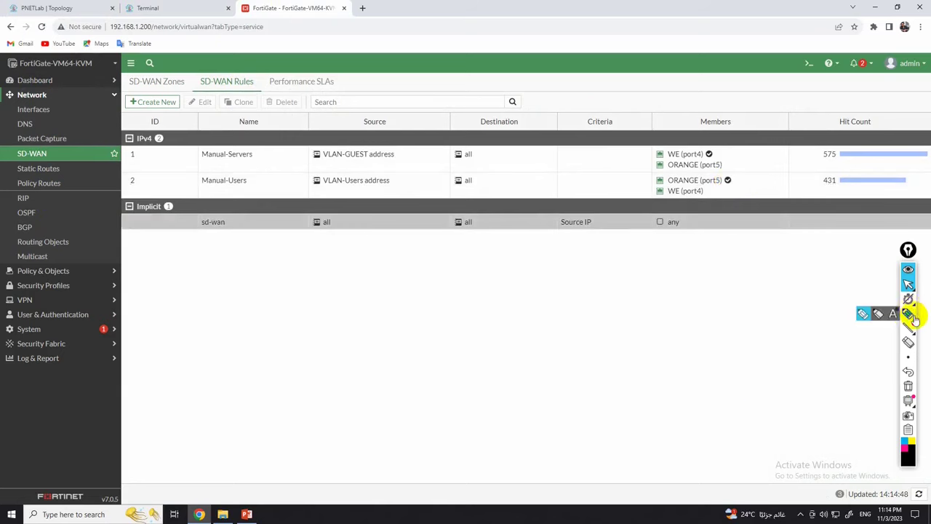
left_click(909, 315)
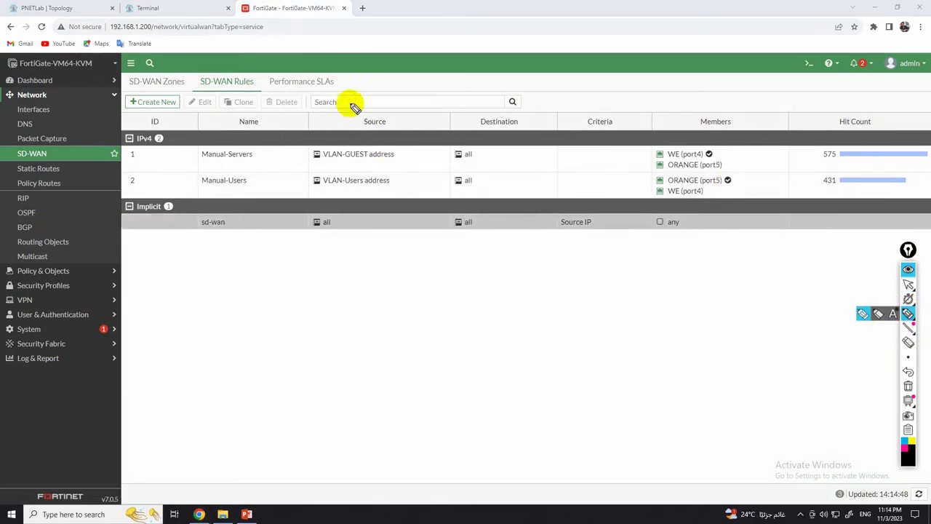
mouse_move(326, 105)
left_mouse_down()
mouse_move(332, 98)
mouse_move(340, 109)
left_mouse_up()
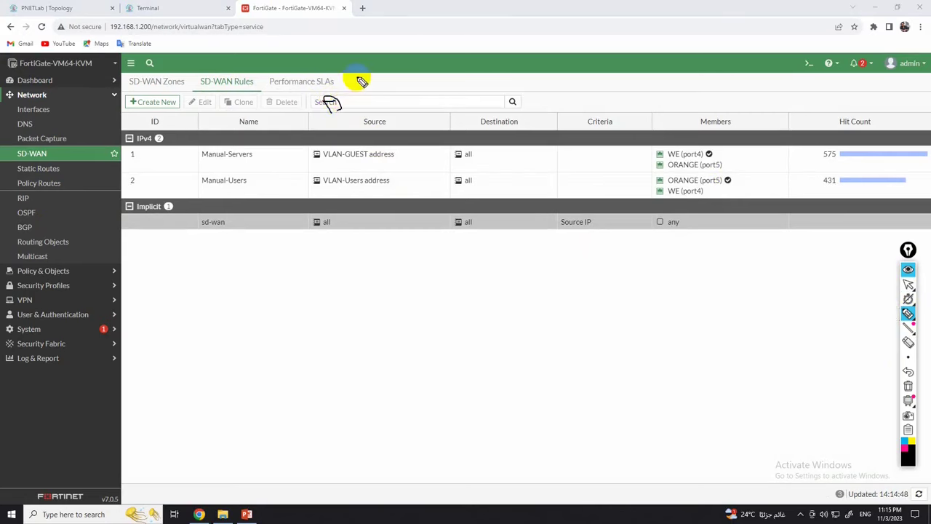
mouse_move(382, 110)
left_mouse_down()
mouse_move(414, 96)
mouse_move(472, 24)
left_mouse_up()
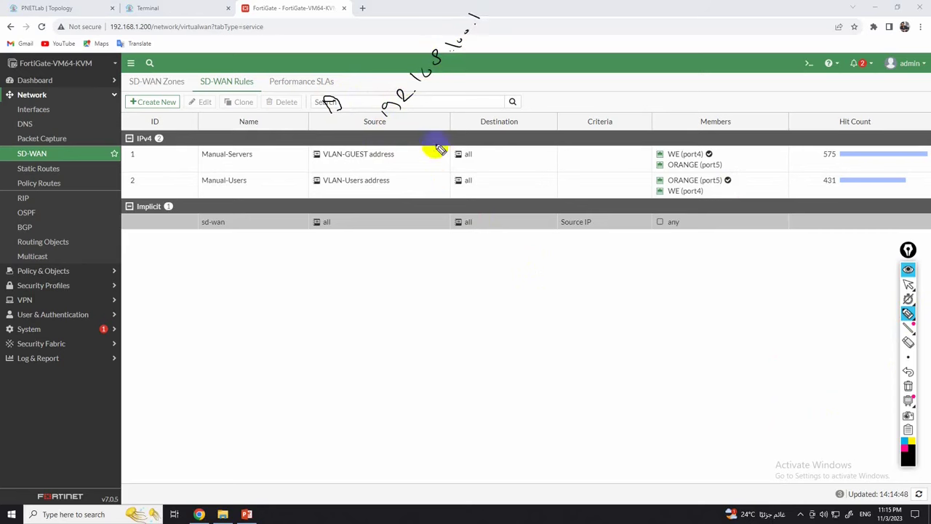
right_click(165, 162)
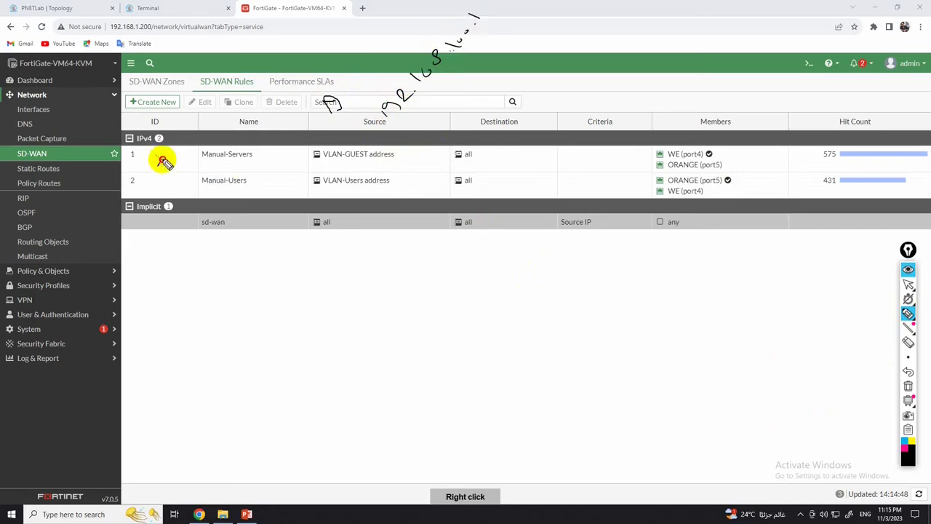
left_click_drag(163, 155, 159, 165)
mouse_move(325, 165)
left_mouse_down()
mouse_move(396, 145)
mouse_move(312, 156)
left_mouse_up()
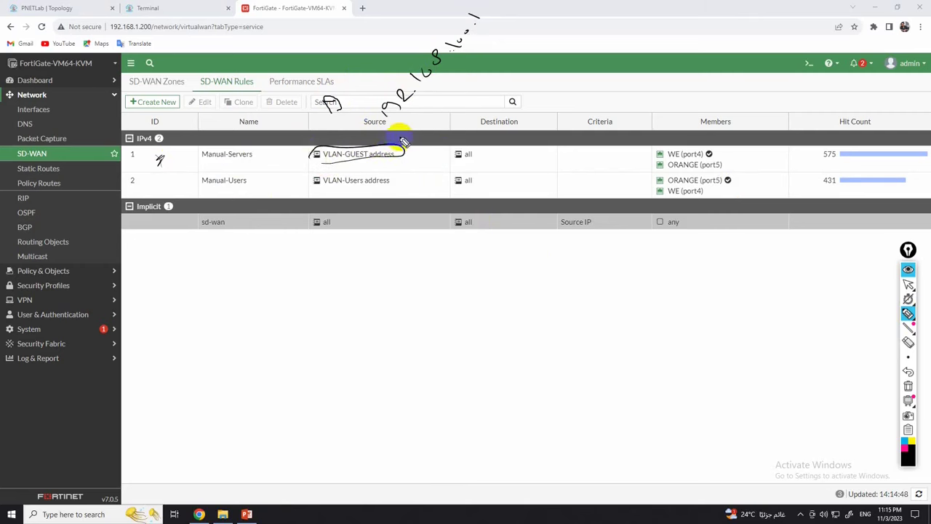
mouse_move(410, 139)
left_mouse_down()
mouse_move(430, 136)
mouse_move(429, 125)
left_mouse_up()
left_click_drag(155, 165, 160, 179)
left_click_drag(336, 192, 359, 190)
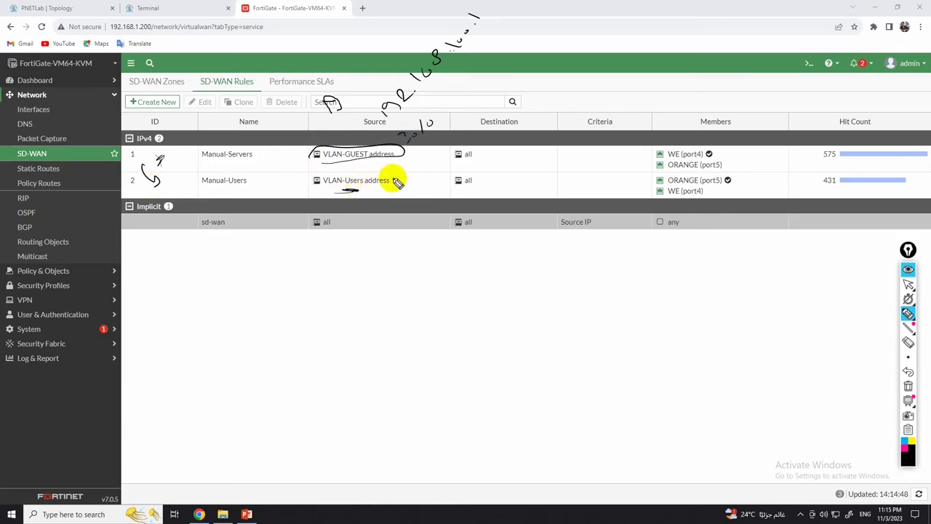
mouse_move(401, 173)
left_mouse_down()
mouse_move(412, 185)
mouse_move(422, 169)
left_mouse_up()
left_click(415, 170)
mouse_move(400, 125)
left_mouse_down()
mouse_move(474, 16)
mouse_move(394, 97)
mouse_move(390, 126)
mouse_move(291, 270)
mouse_move(197, 260)
mouse_move(199, 249)
mouse_move(297, 270)
mouse_move(598, 213)
left_mouse_up()
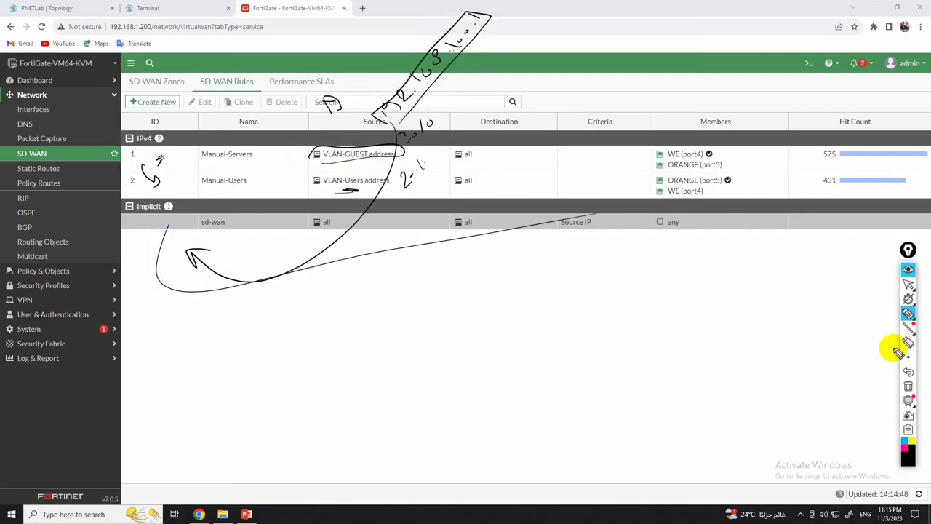
left_click(908, 384)
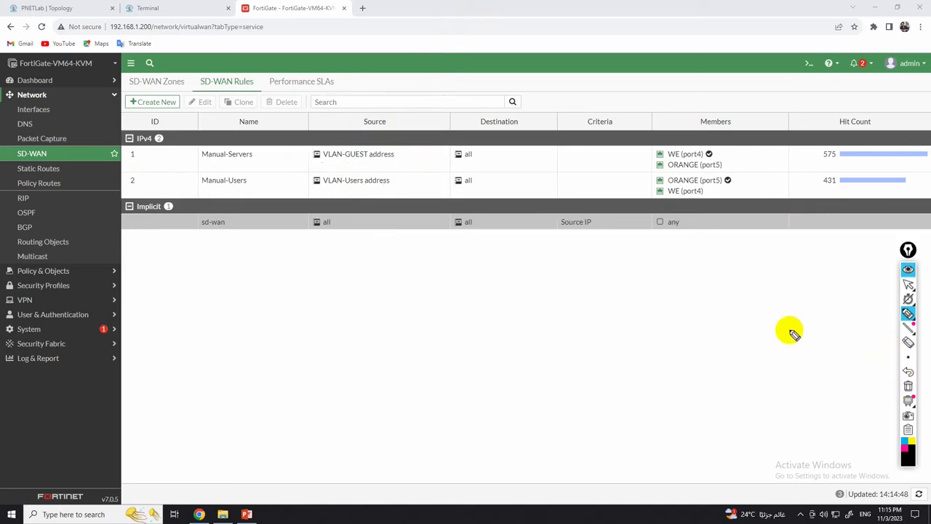
double_click(254, 222)
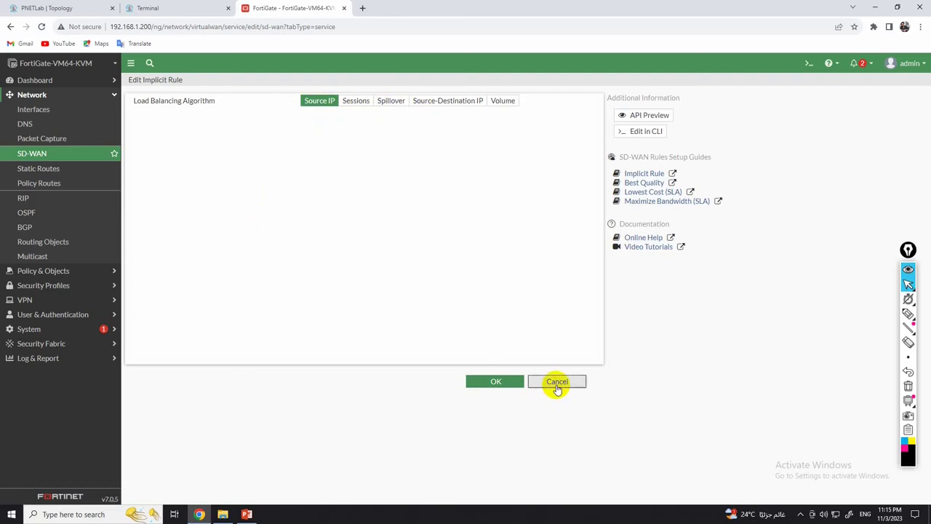
left_click(557, 383)
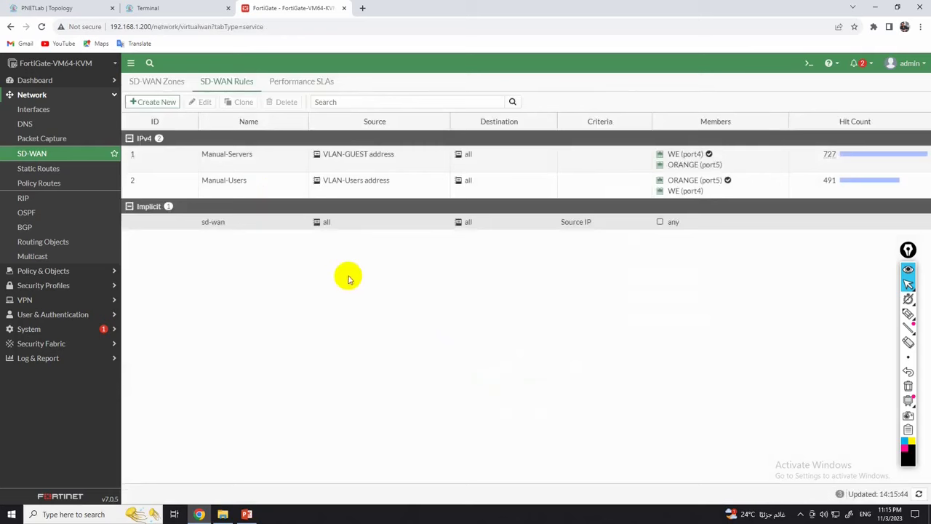
mouse_move(255, 515)
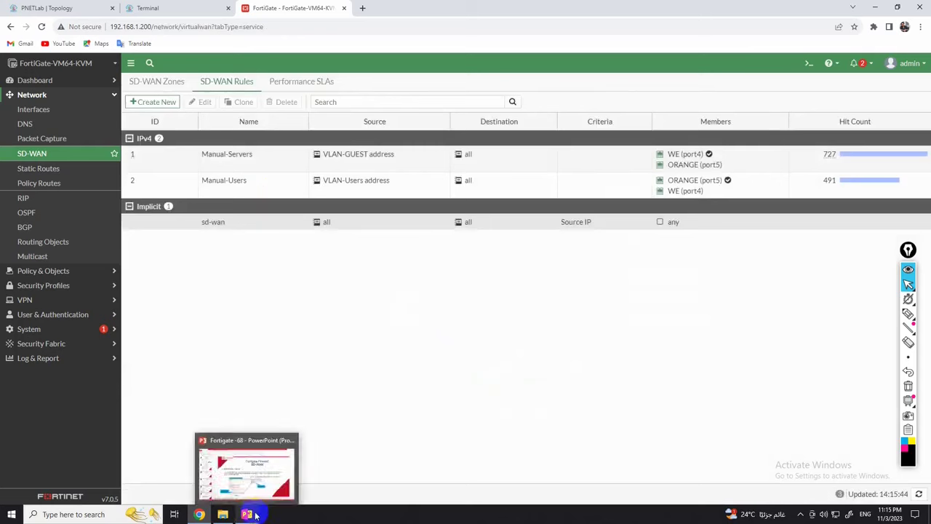
- Show slide 8, 'SD-WAN Rules—Best Quality', and highlight the term link-cost-factor
left_click(255, 514)
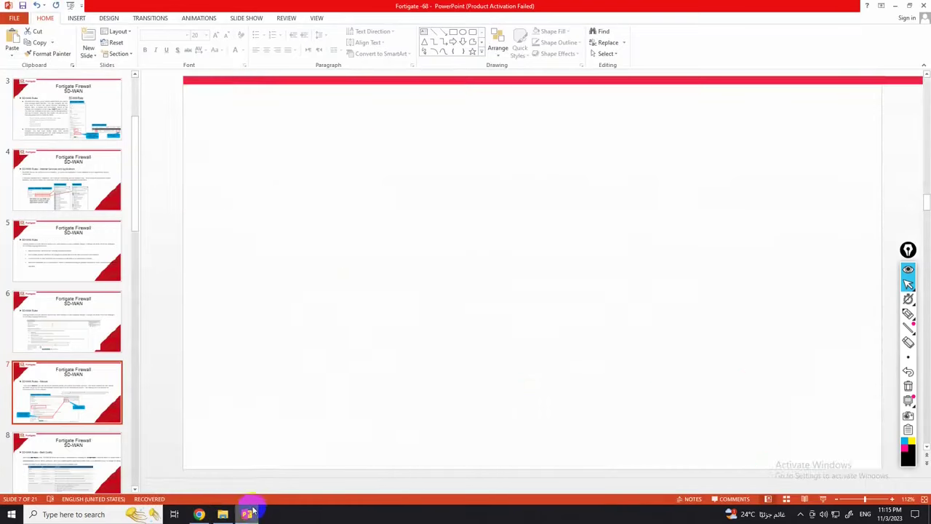
left_click(71, 458)
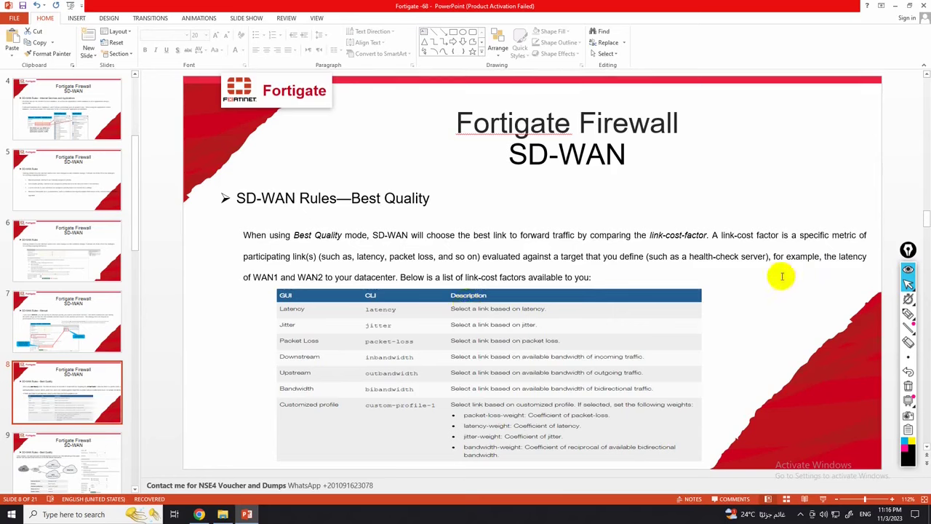
left_click_drag(650, 234, 702, 237)
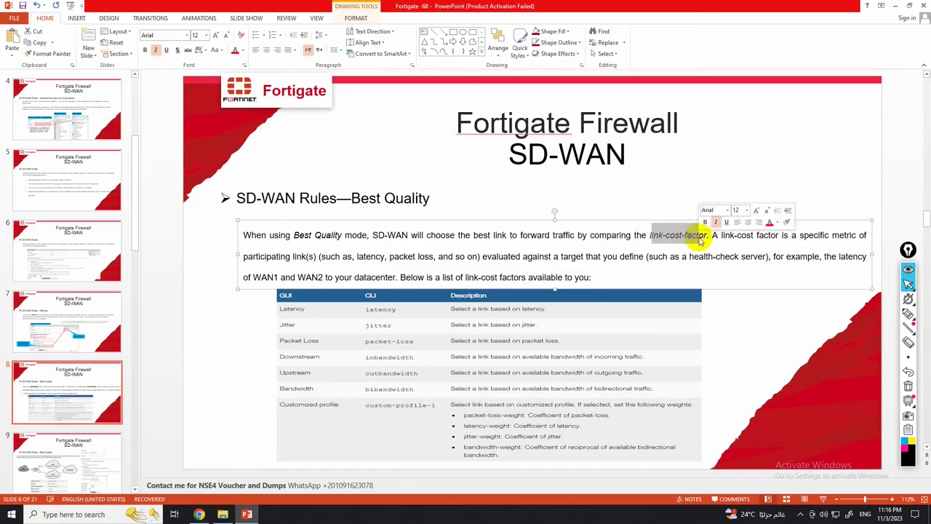
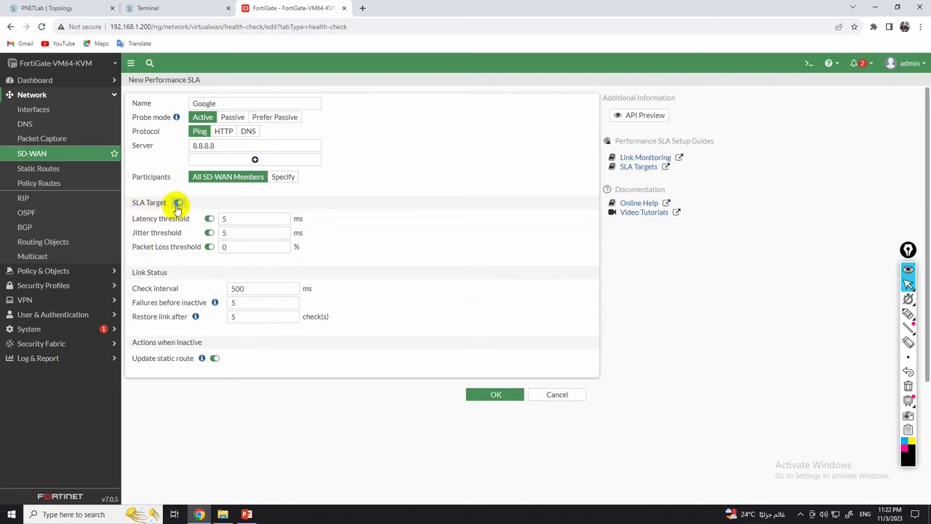
- Turn off SLA targets and save the Google performance SLA
left_click(178, 203)
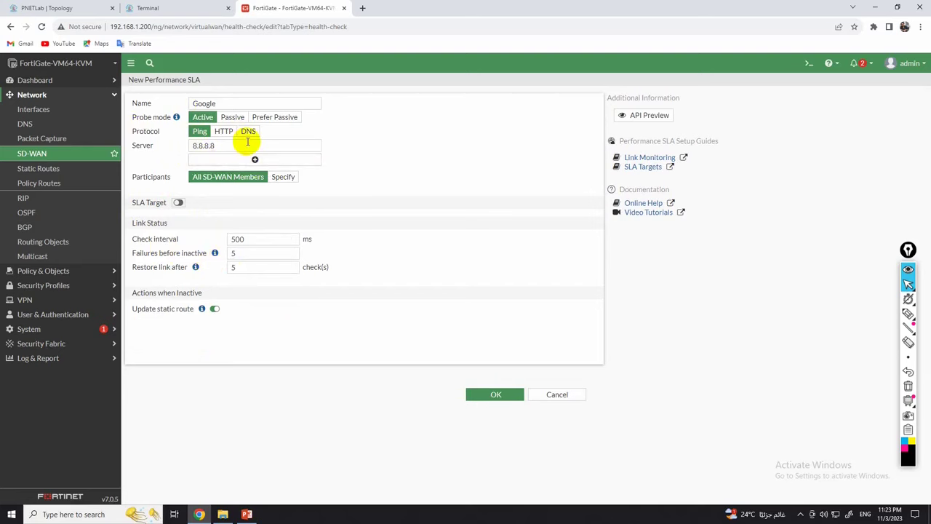
left_click(473, 398)
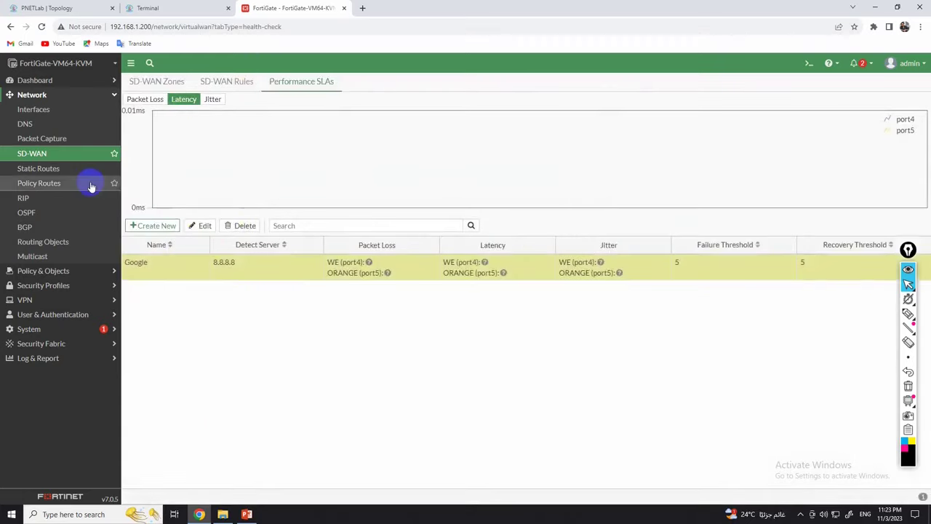
left_click(35, 152)
- Check the Google SLA's roughly 46 ms latency, then open the Manual-Servers SD-WAN rule
left_click(287, 86)
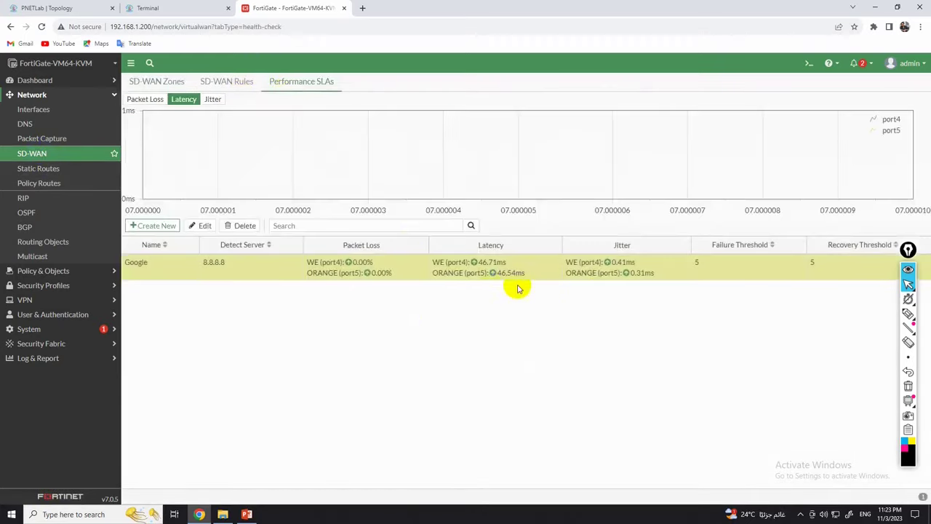
left_click(226, 82)
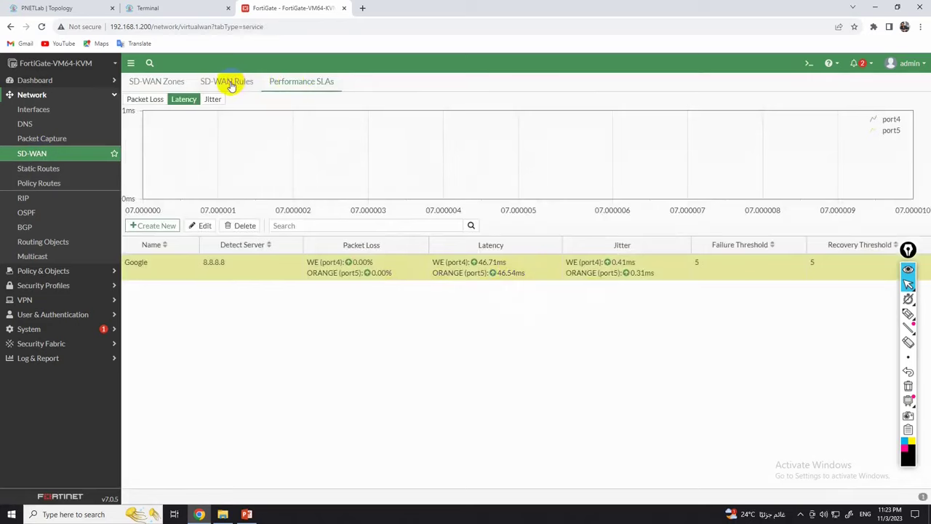
left_click(203, 102)
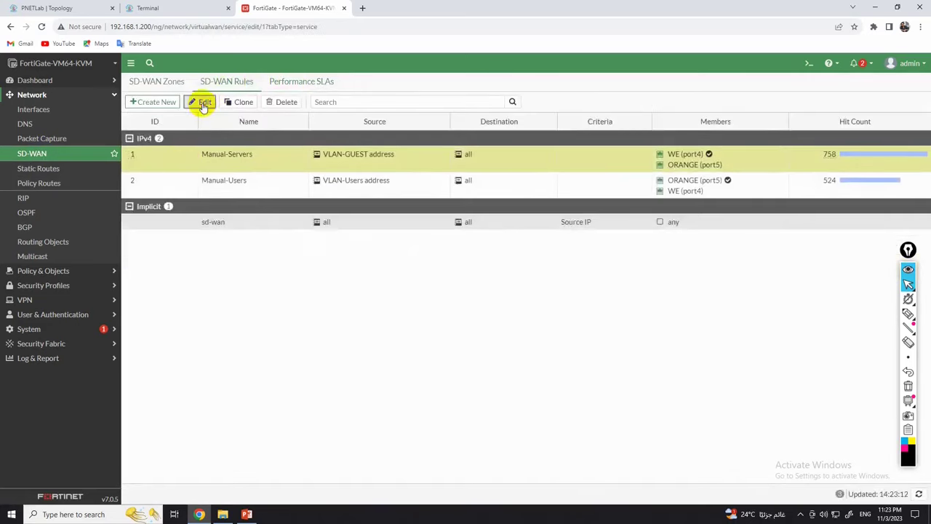
- Switch Manual-Servers to Best Quality on the Google SLA, trying Upstream and customized-profile criteria
left_click(166, 353)
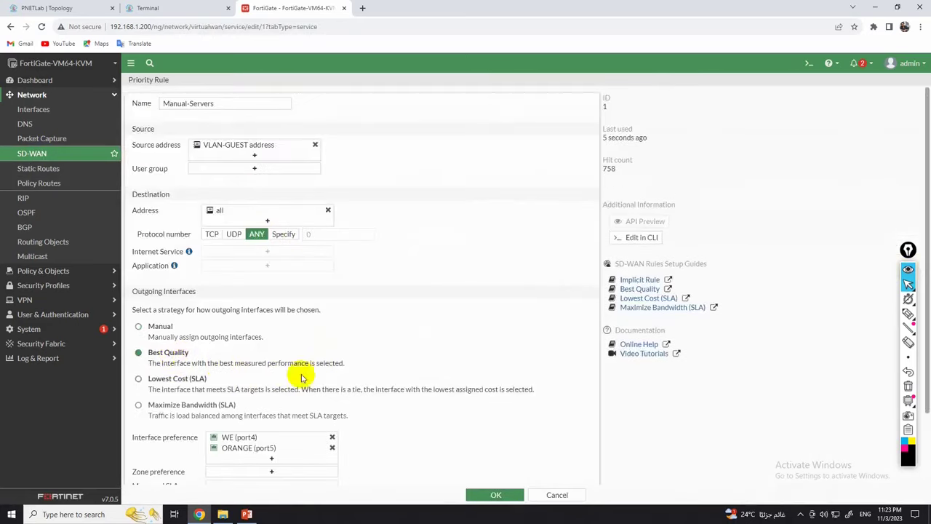
scroll(337, 365, "down", 1)
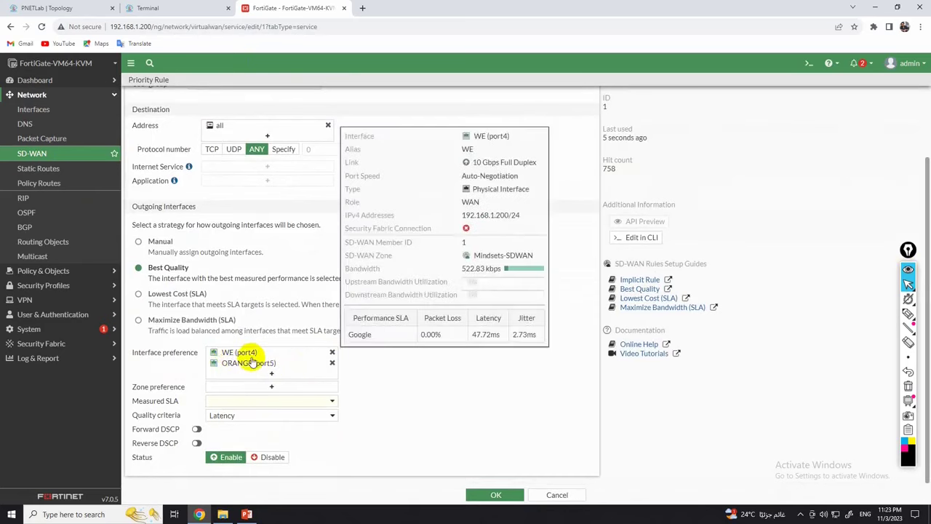
mouse_move(294, 374)
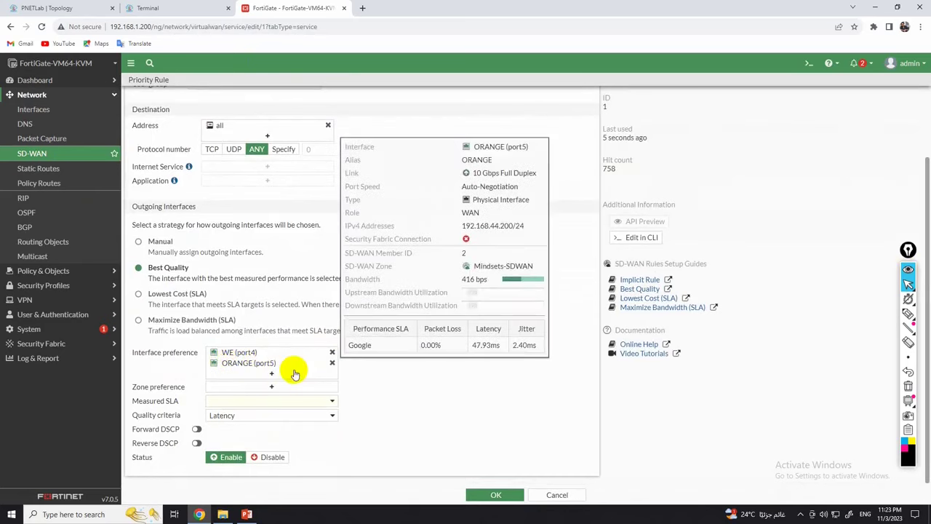
left_click(269, 402)
left_click(249, 429)
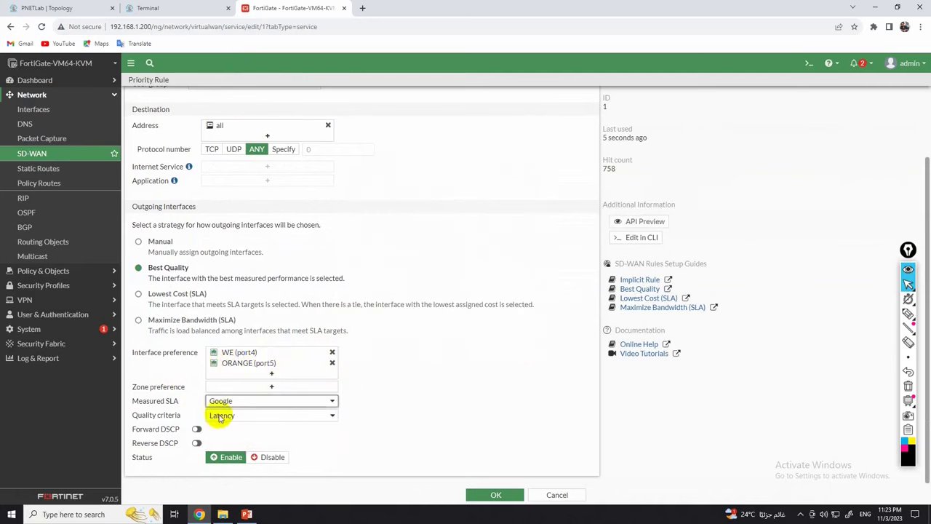
left_click(219, 416)
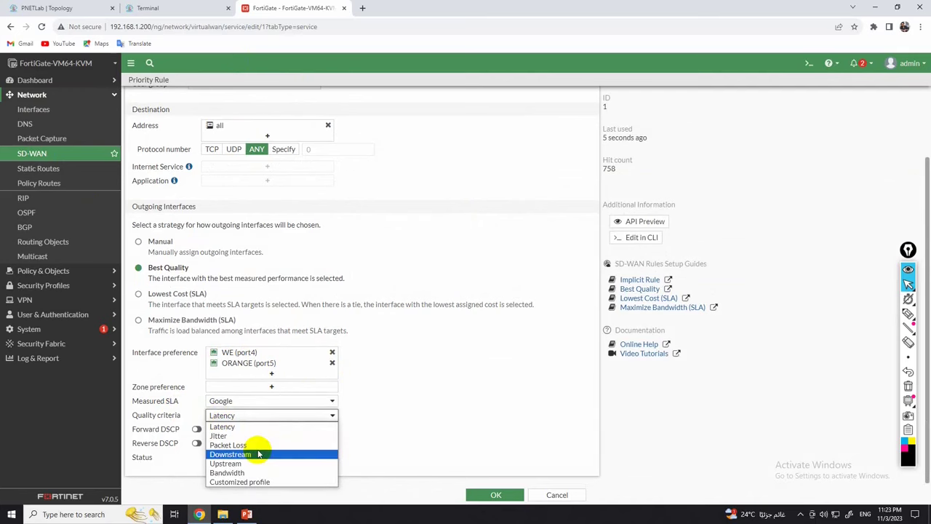
left_click(247, 463)
left_click(250, 416)
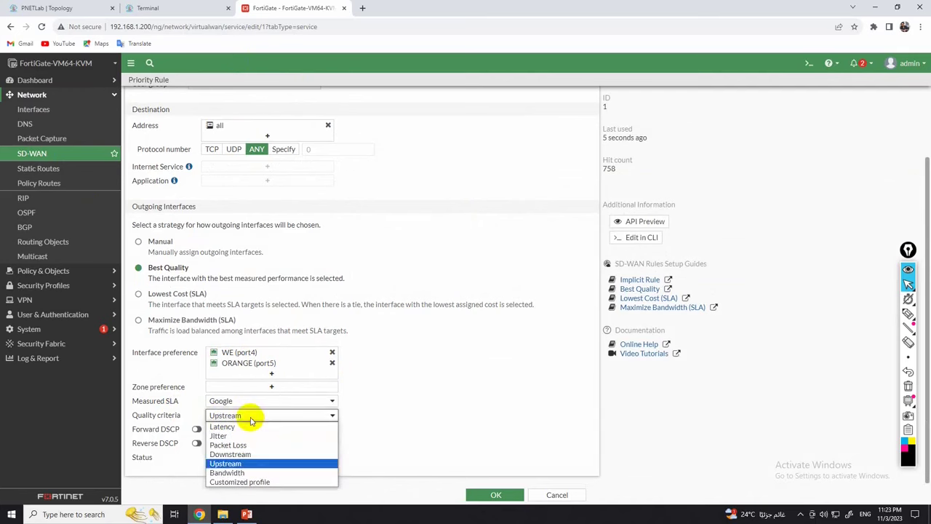
left_click(266, 483)
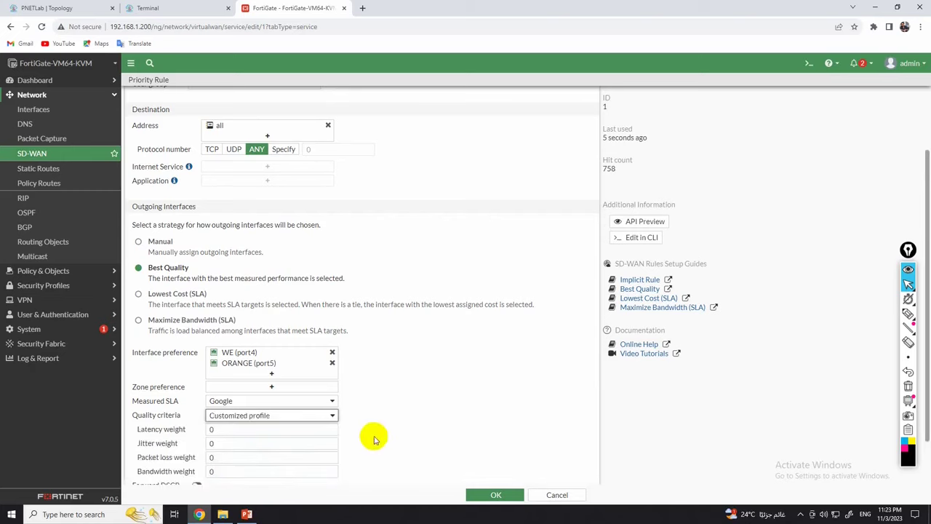
- Keep Google as the measured SLA, set quality criteria back to Latency, and save the rule
scroll(376, 429, "down", 1)
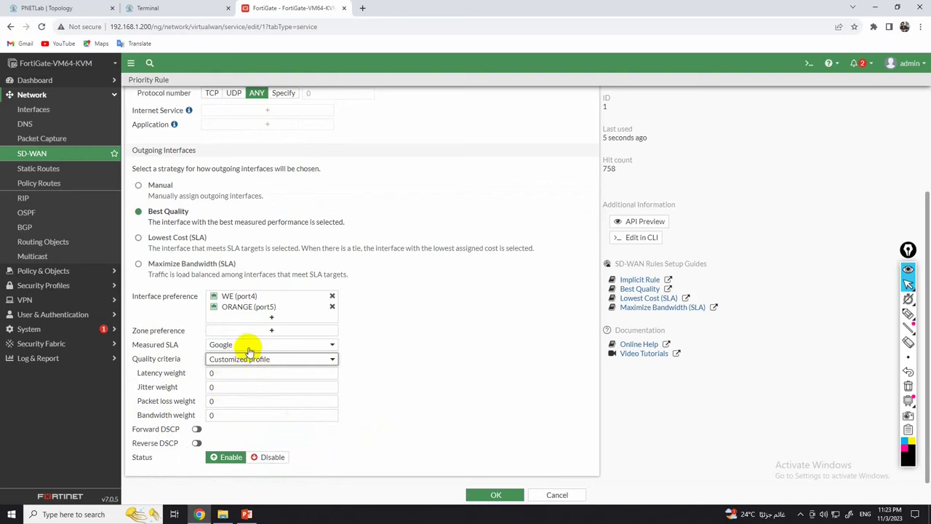
mouse_move(248, 351)
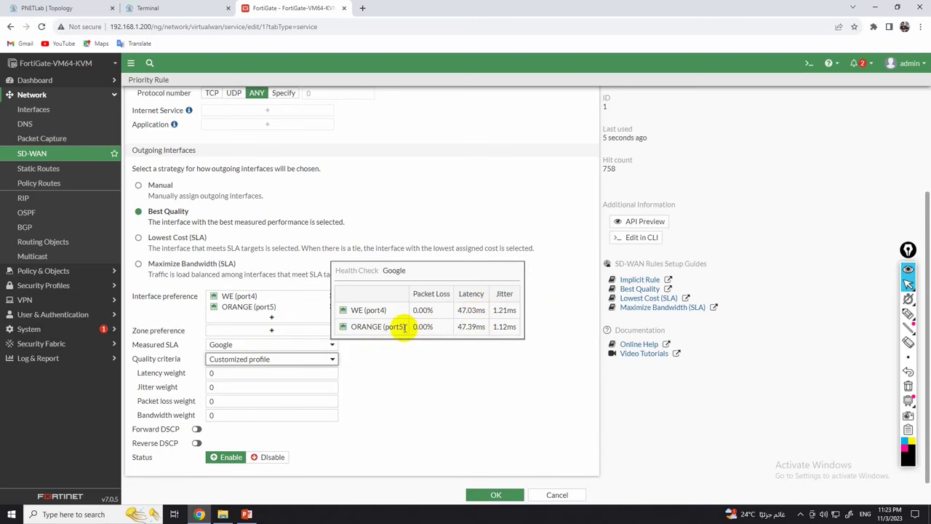
left_click(331, 347)
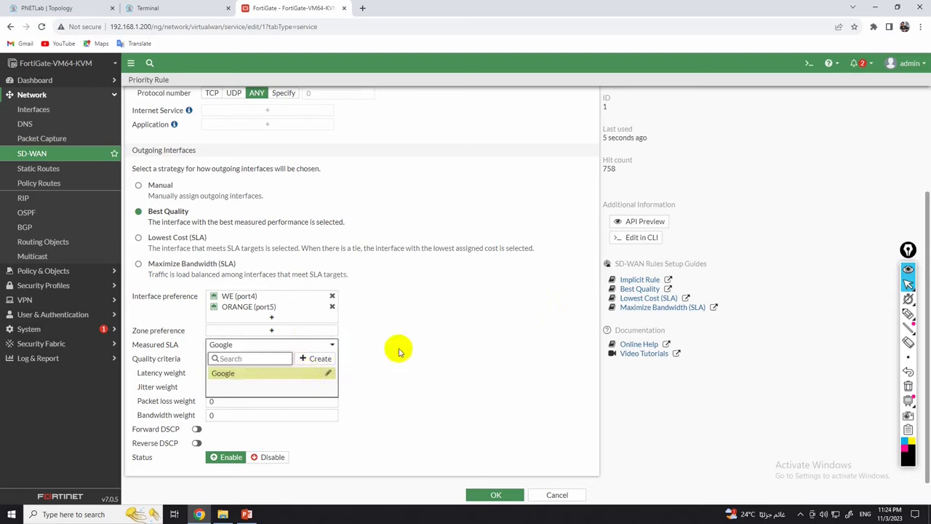
left_click(295, 374)
left_click(277, 359)
left_click(260, 371)
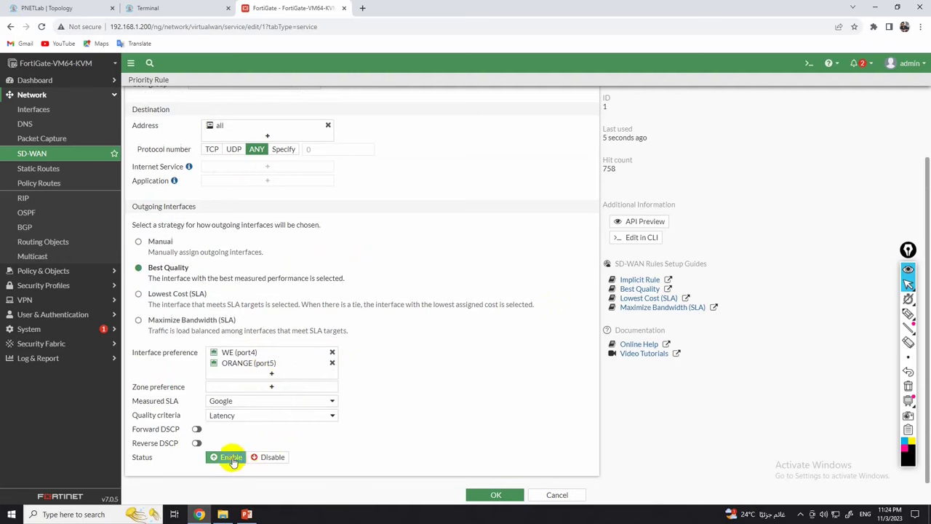
left_click(508, 492)
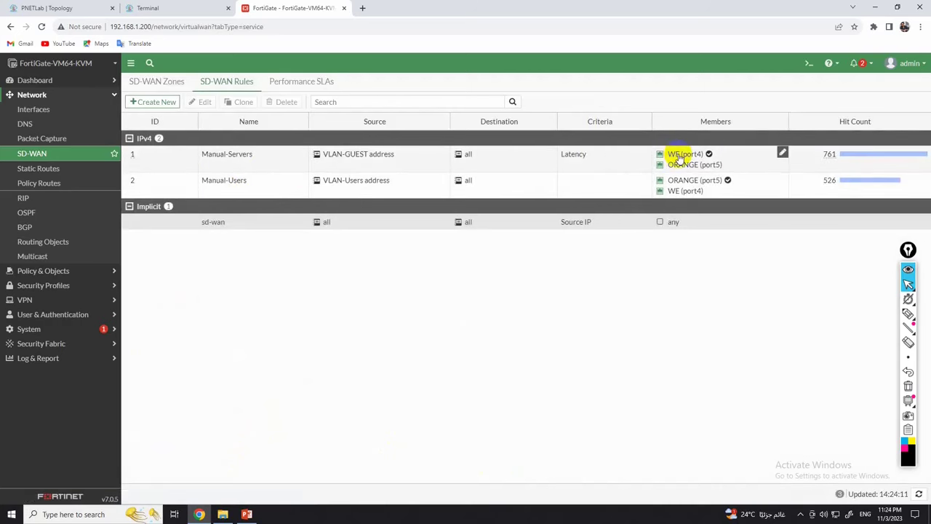
- Open the Manual-Users rule, currently Manual with ORANGE (port5) preferred over WE (port4)
mouse_move(687, 159)
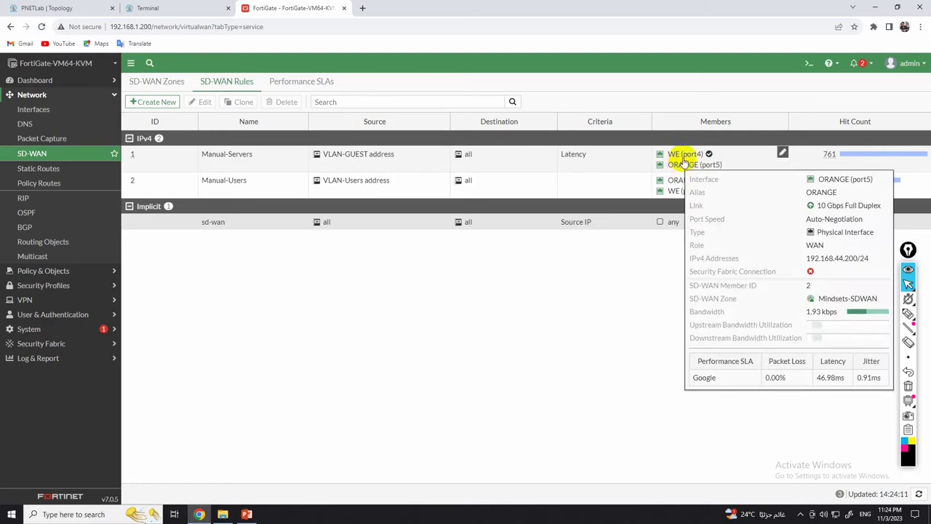
double_click(184, 184)
scroll(249, 408, "down", 1)
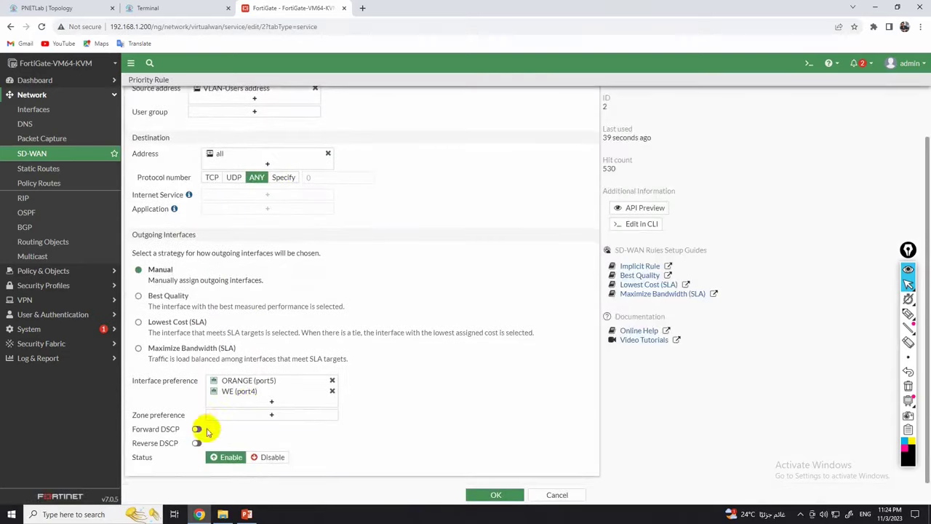
- Set Manual-Users to Best Quality, measured by the Google SLA on Jitter, and save it
left_click(168, 296)
left_click(260, 416)
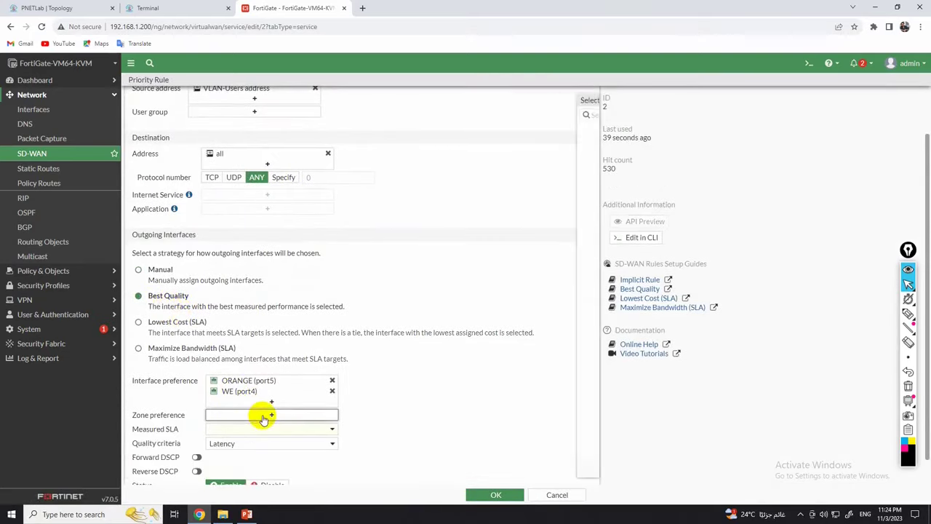
left_click(263, 428)
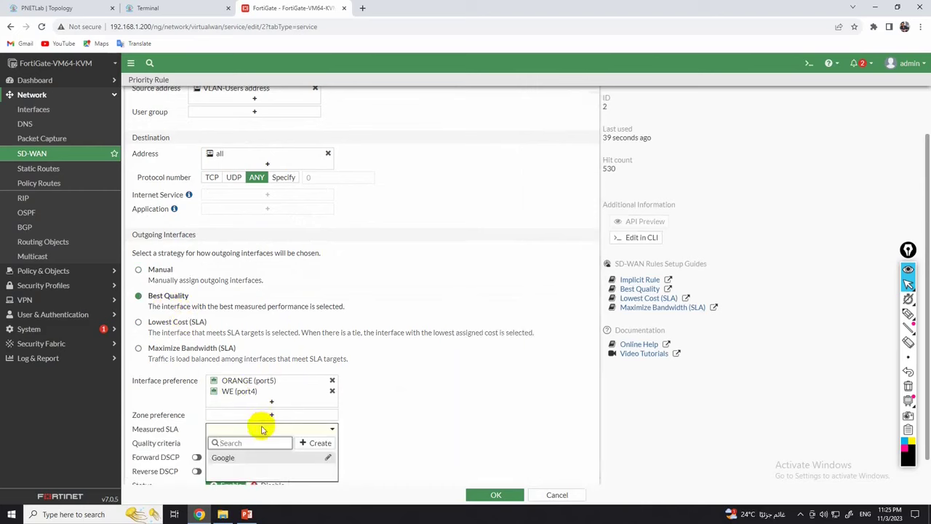
left_click(263, 458)
left_click(222, 446)
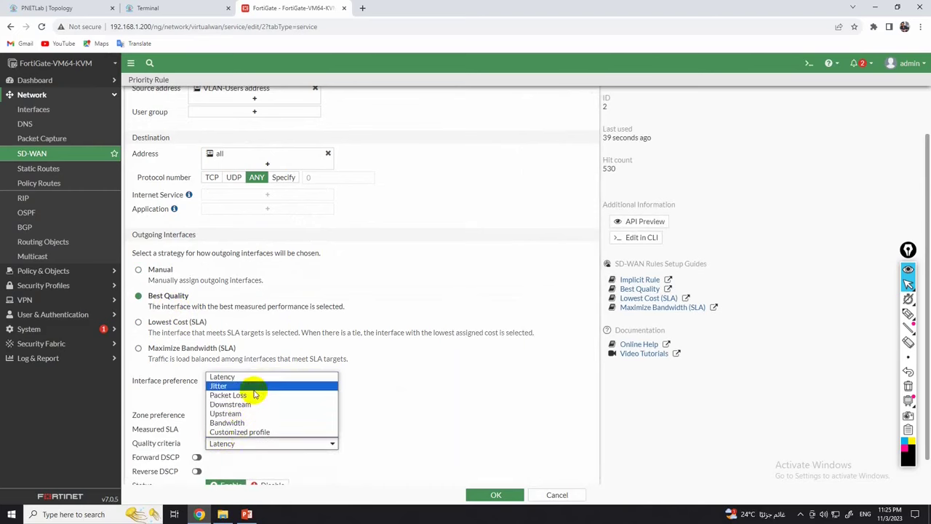
left_click(262, 387)
left_click(487, 494)
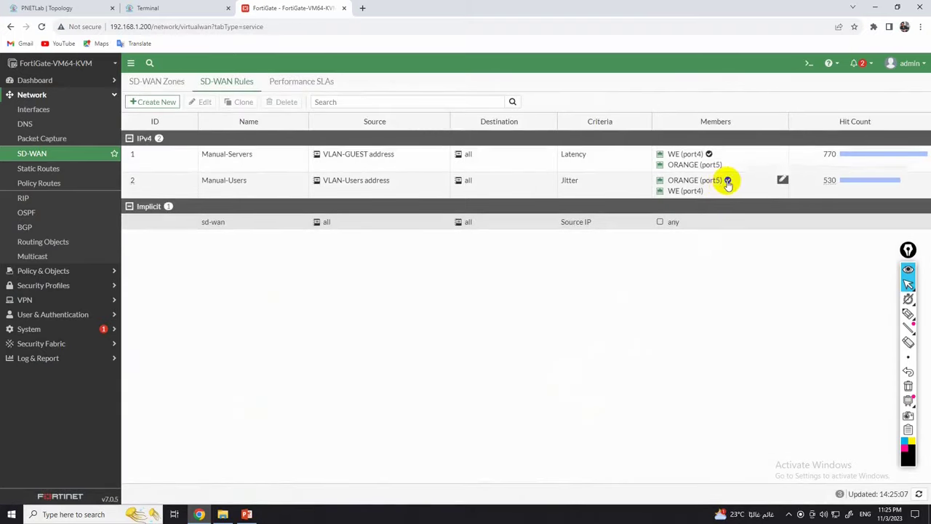
mouse_move(726, 183)
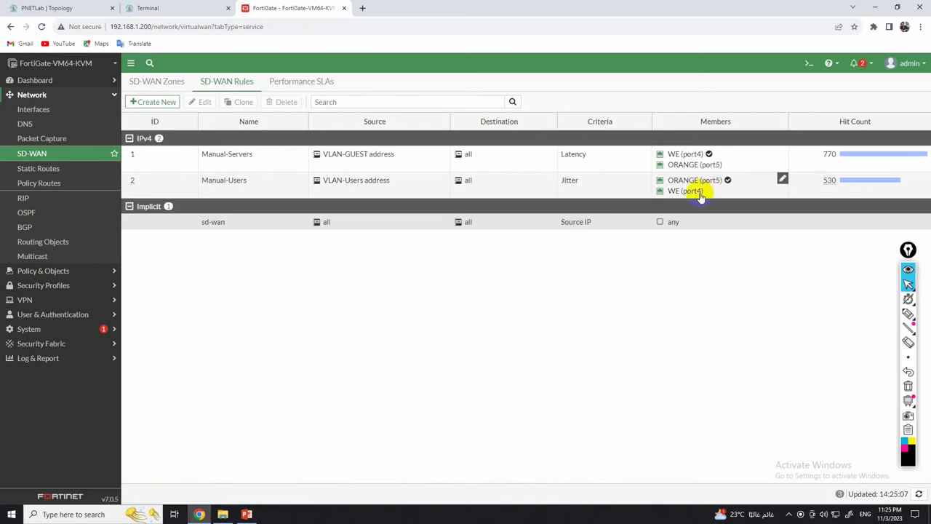
mouse_move(701, 195)
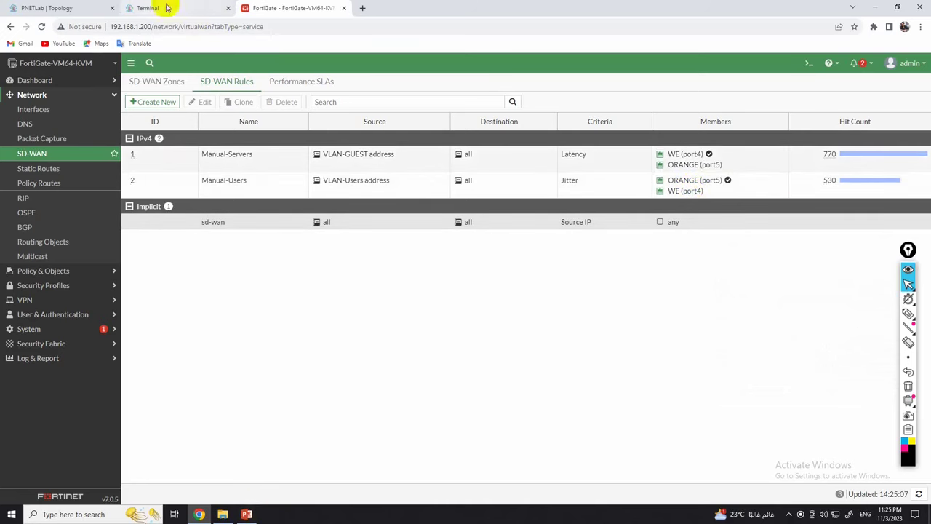
- In the CLI Console, build 'diagnose sys sdwan health-check status' and run it for 'google'
left_click(809, 65)
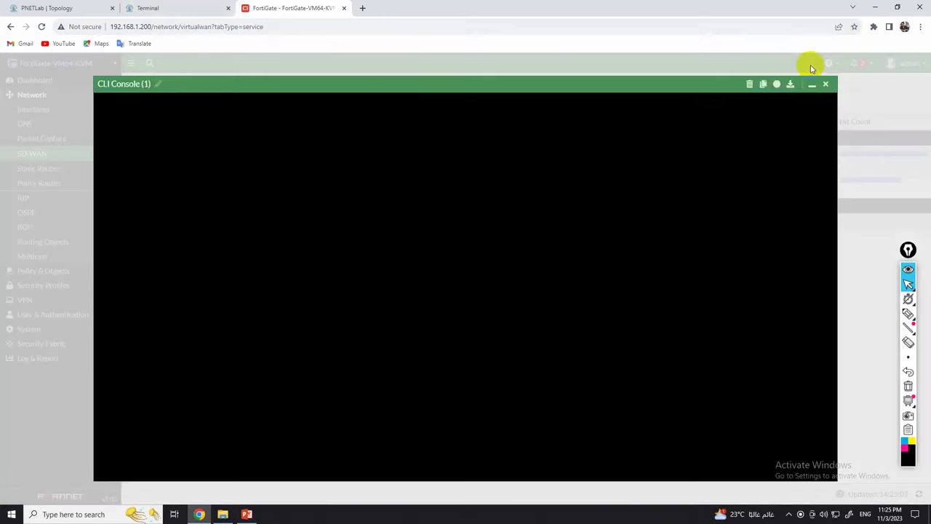
type("fi")
key("BackSpace")
key("BackSpace")
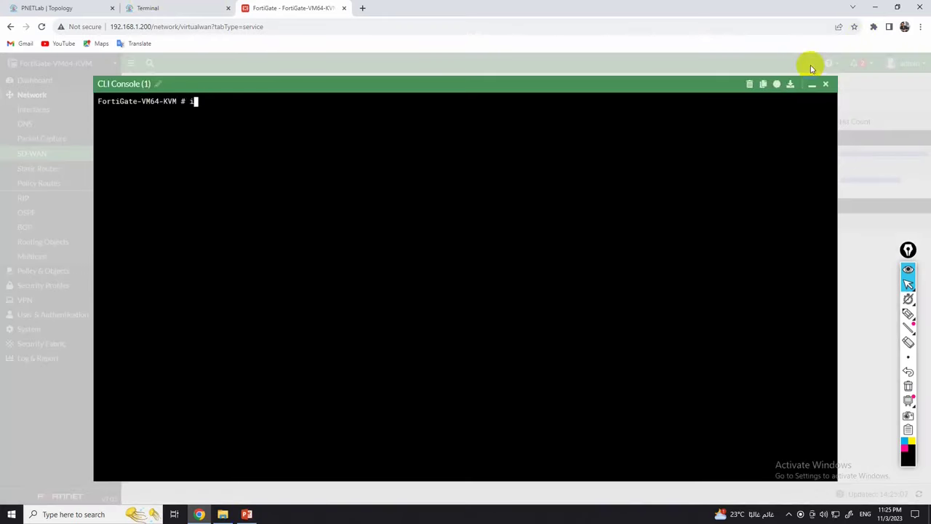
type("diagnose sys sdwan")
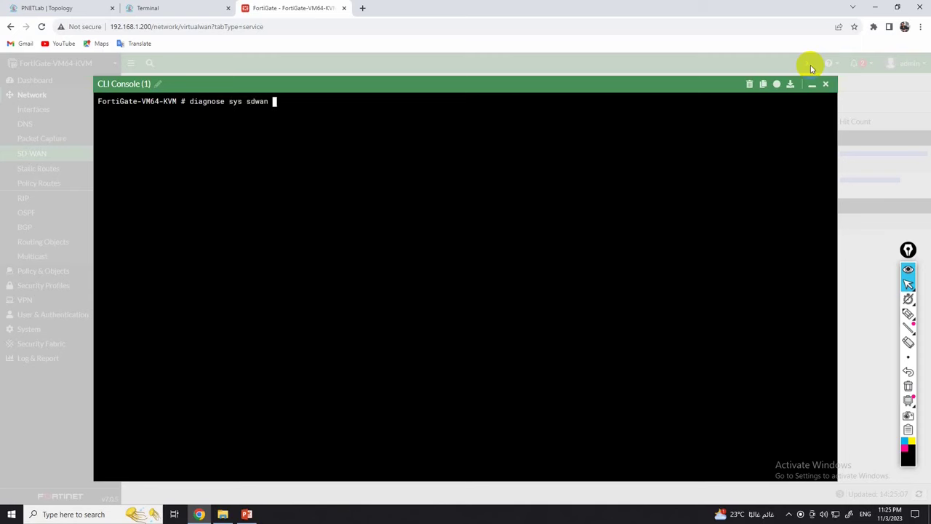
type(" ?")
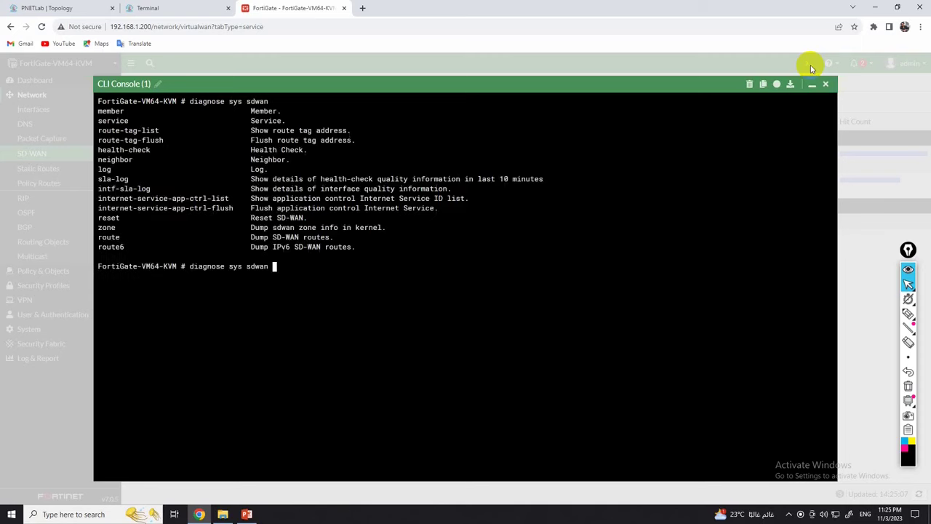
type("service ?")
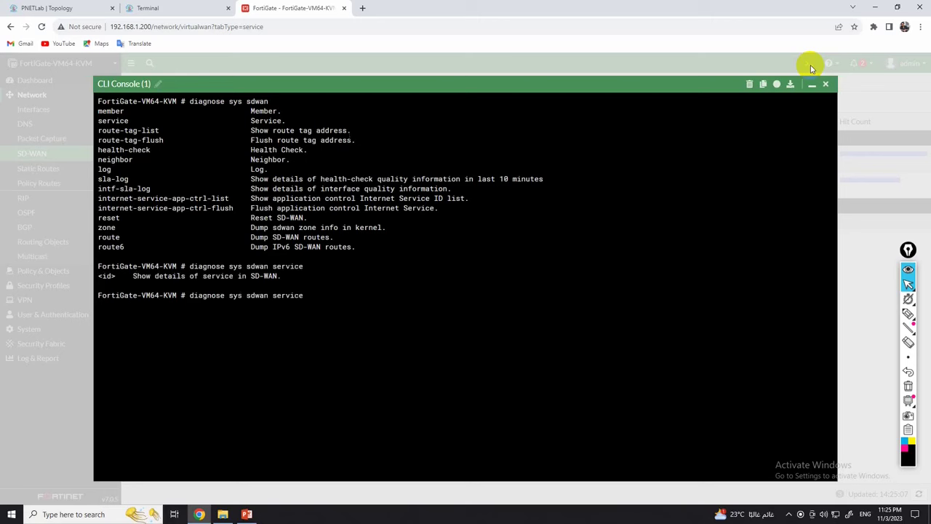
key("BackSpace")
key("BackSpace")
key("BackSpace")
key("BackSpace")
key("BackSpace")
key("BackSpace")
key("BackSpace")
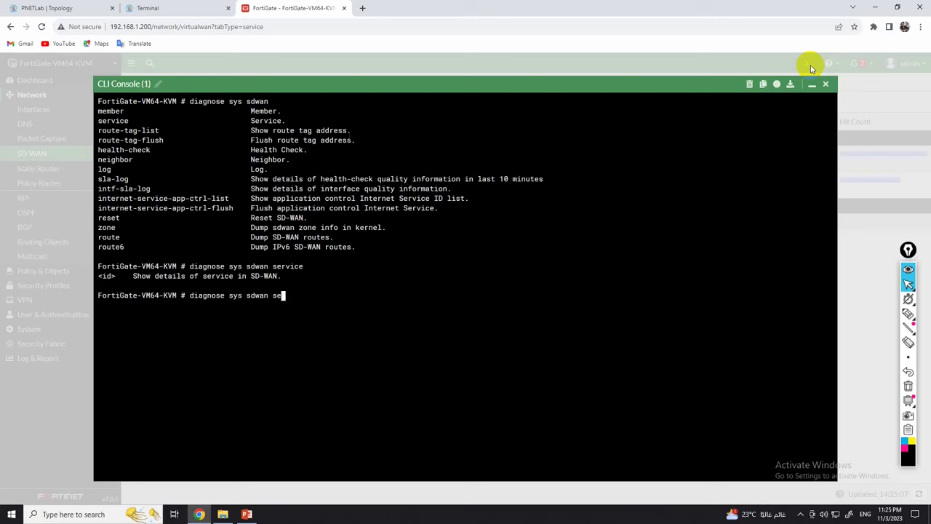
type("h")
key("Tab")
key("?")
type("s")
key("Tab")
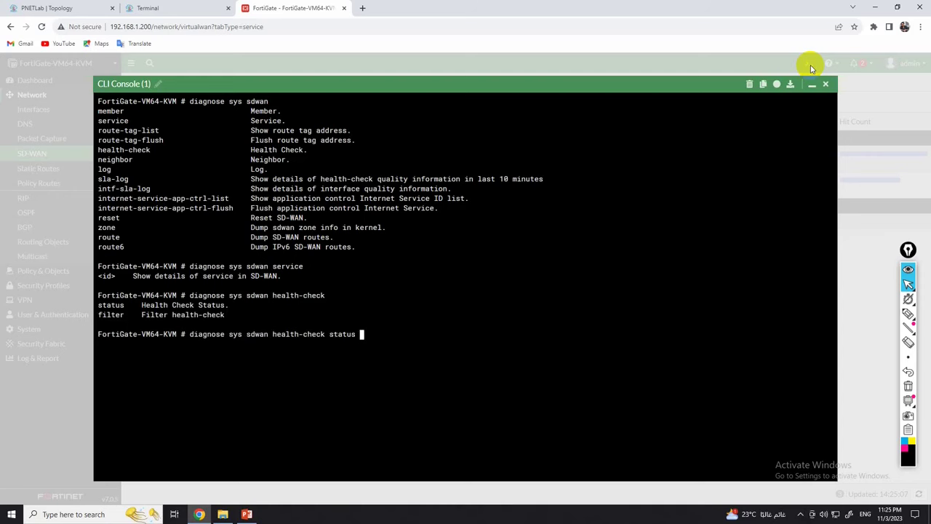
key("?")
type("google")
key("Return")
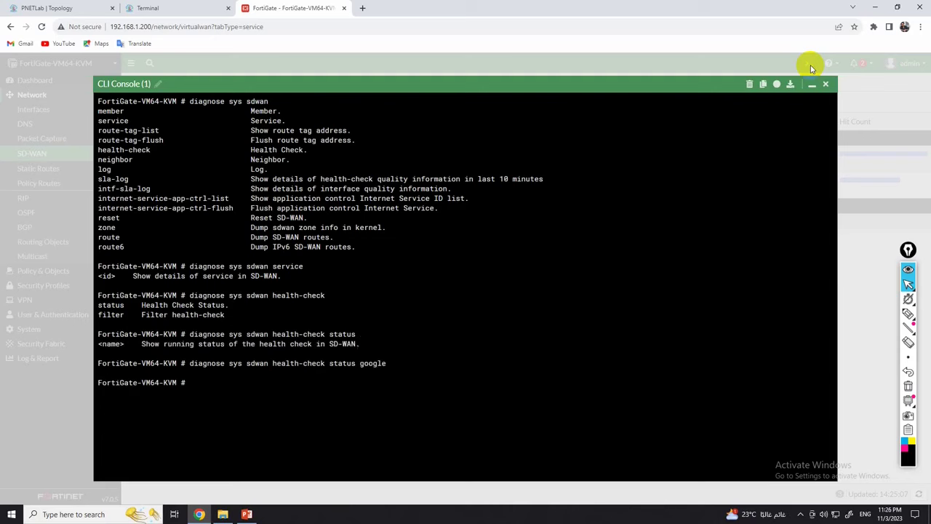
- Rerun the status query with the name corrected to 'Google', showing port4 and port5 alive
key("Up")
key("BackSpace")
key("BackSpace")
key("BackSpace")
key("BackSpace")
key("BackSpace")
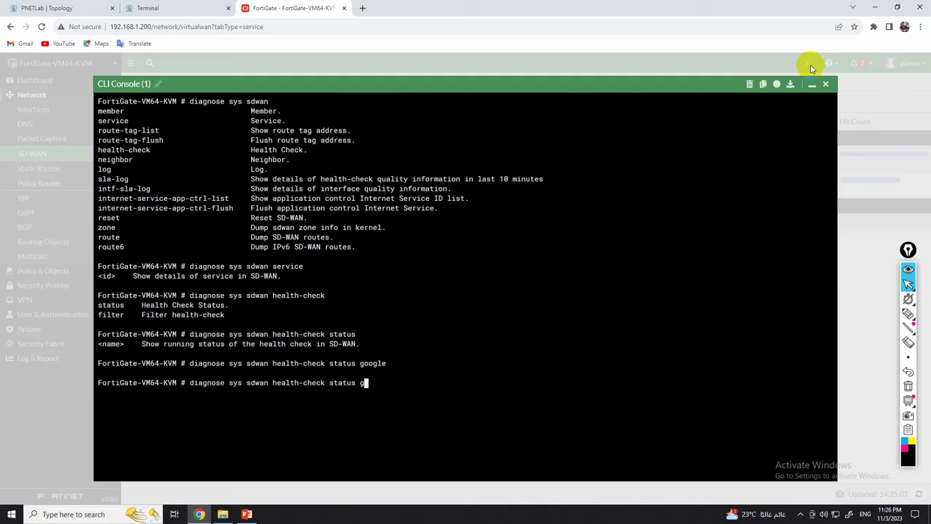
type("Googke")
key("Return")
key("Up")
key("BackSpace")
key("BackSpace")
type("le")
key("Return")
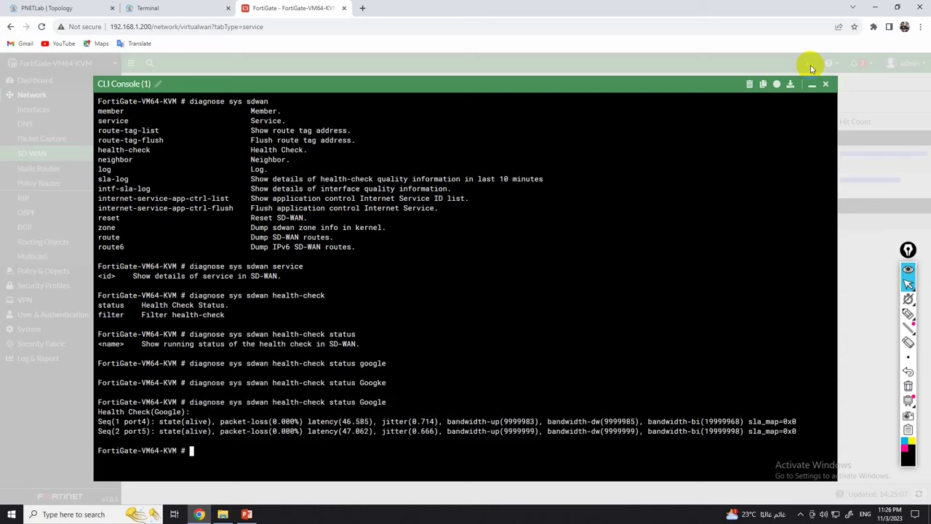
left_click_drag(98, 419, 118, 431)
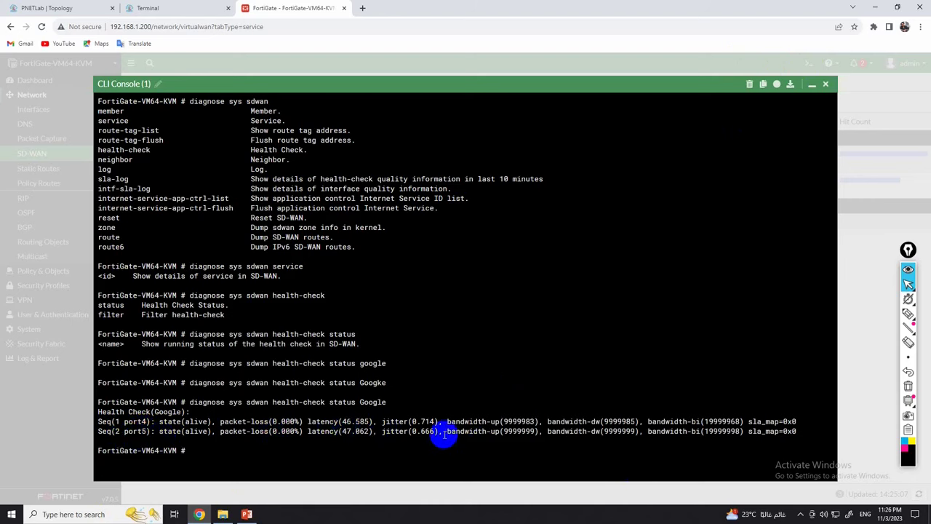
- Run 'diagnose sys sdwan service 1' to display SD-WAN rule 1's details
key("Up")
key("BackSpace")
key("BackSpace")
key("BackSpace")
key("BackSpace")
key("BackSpace")
key("BackSpace")
key("BackSpace")
key("BackSpace")
key("BackSpace")
key("BackSpace")
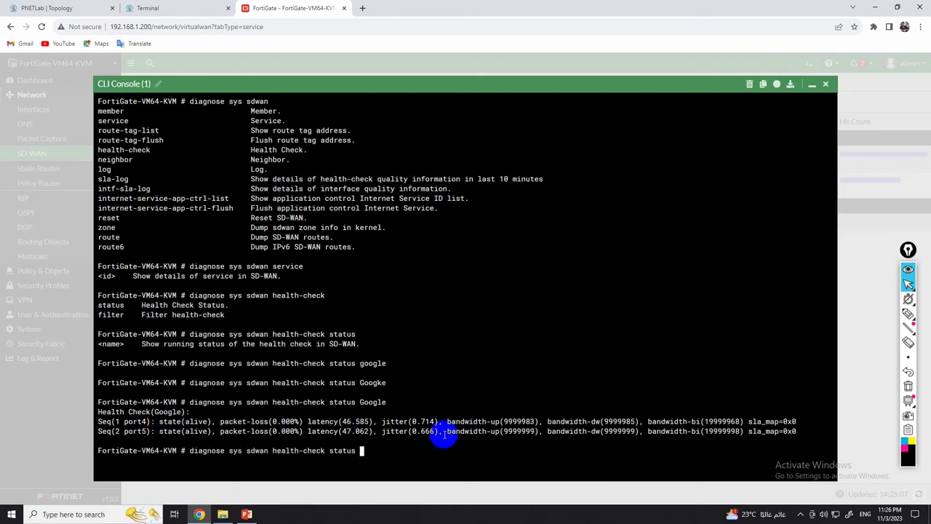
key("BackSpace")
key("BackSpace")
key("BackSpace")
key("BackSpace")
key("BackSpace")
key("BackSpace")
key("BackSpace")
key("BackSpace")
key("BackSpace")
key("BackSpace")
key("BackSpace")
key("BackSpace")
key("BackSpace")
key("BackSpace")
key("BackSpace")
key("BackSpace")
type("se")
key("Tab")
type("1")
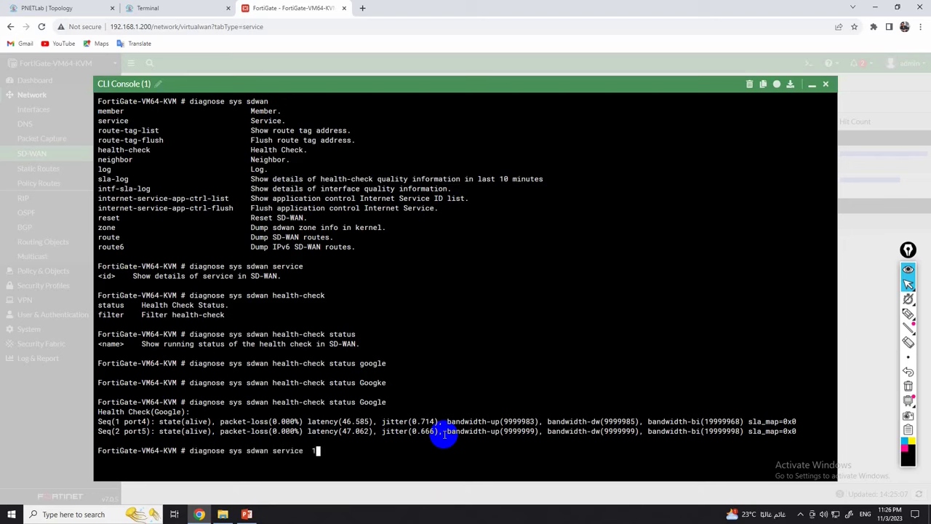
key("BackSpace")
key("BackSpace")
type("?")
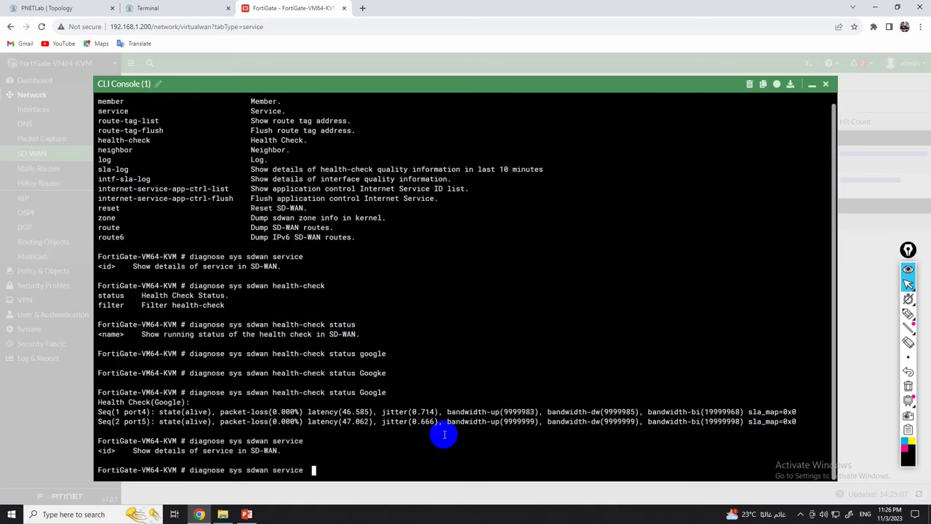
type(" 1")
key("Return")
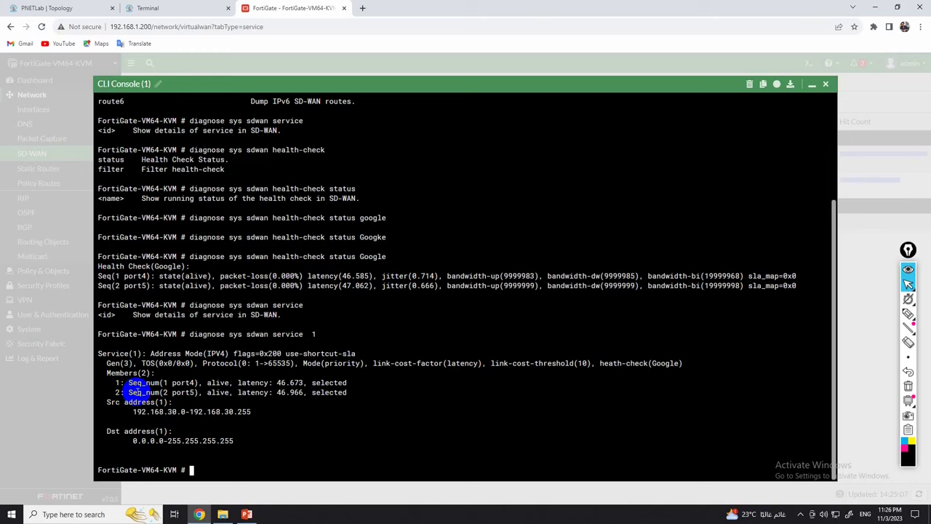
- Highlight port4 as first member, the latency link-cost-factor, and the priority mode in the output
left_click_drag(128, 382, 203, 382)
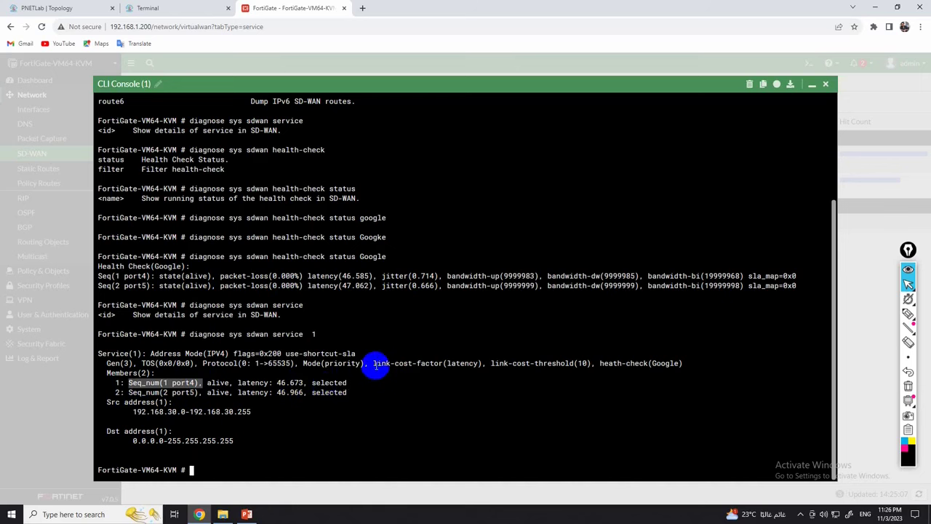
left_click_drag(375, 367, 461, 366)
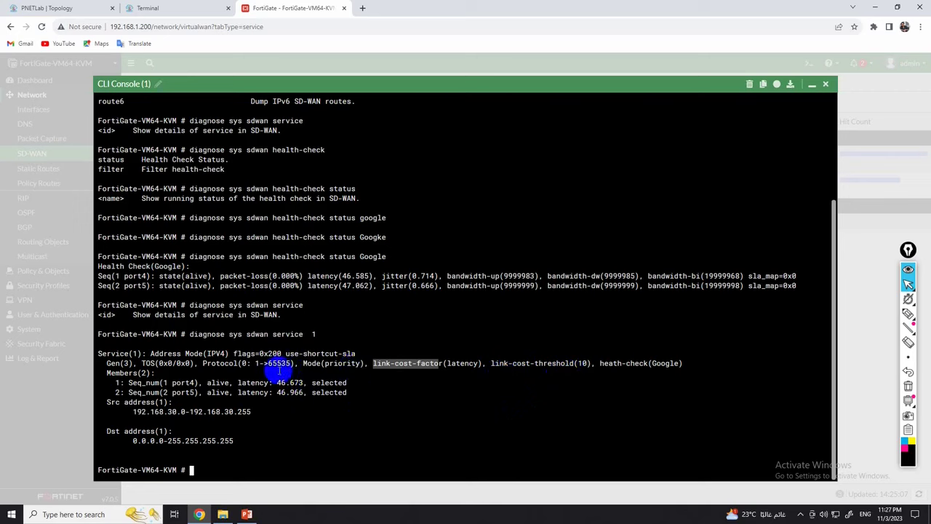
left_click_drag(303, 364, 322, 363)
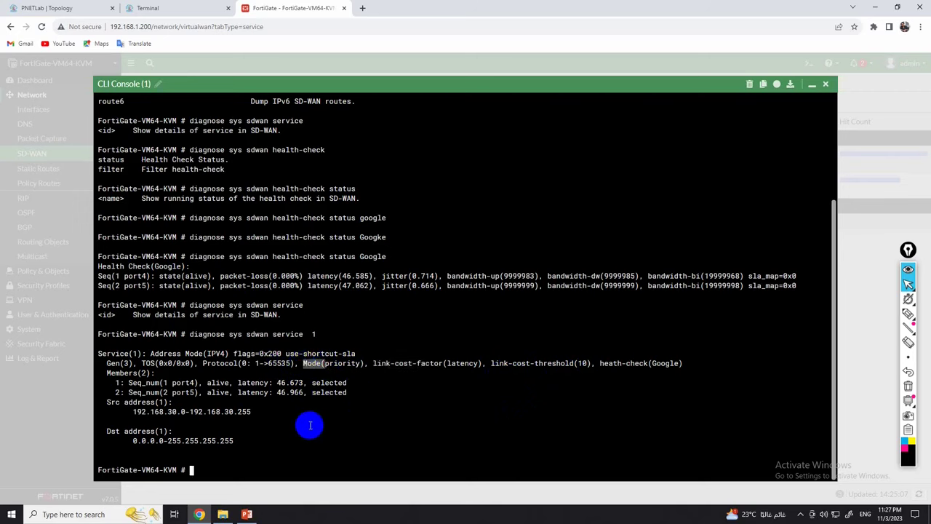
key("Up")
- Run 'diagnose sys sdwan service 2', compare with rule 1, and highlight its jitter link-cost factor
key("BackSpace")
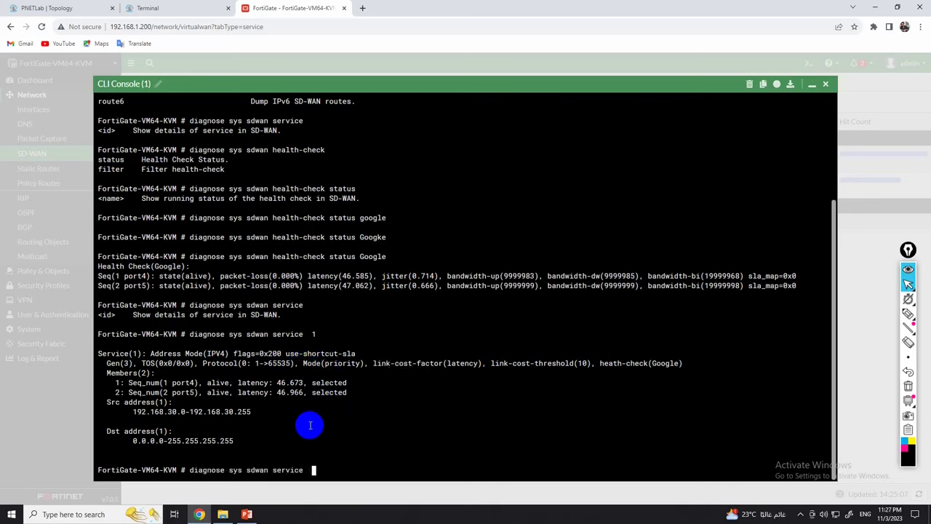
type("2")
key("Return")
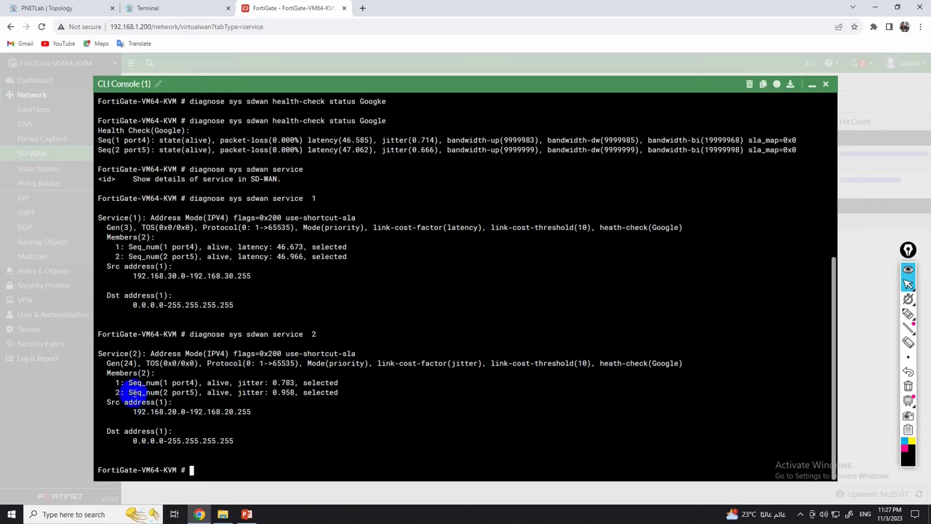
key("Up")
key("BackSpace")
type("1")
key("Return")
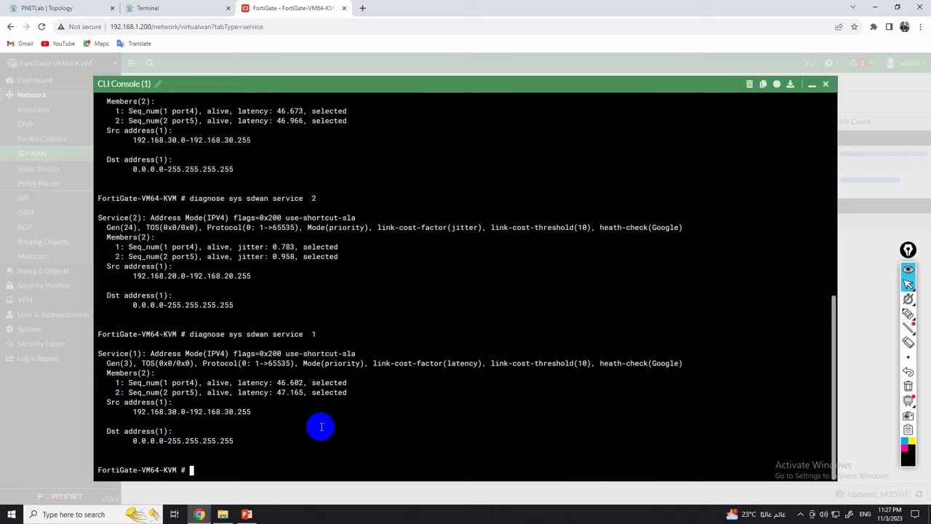
key("Up")
key("BackSpace")
type("2")
key("Return")
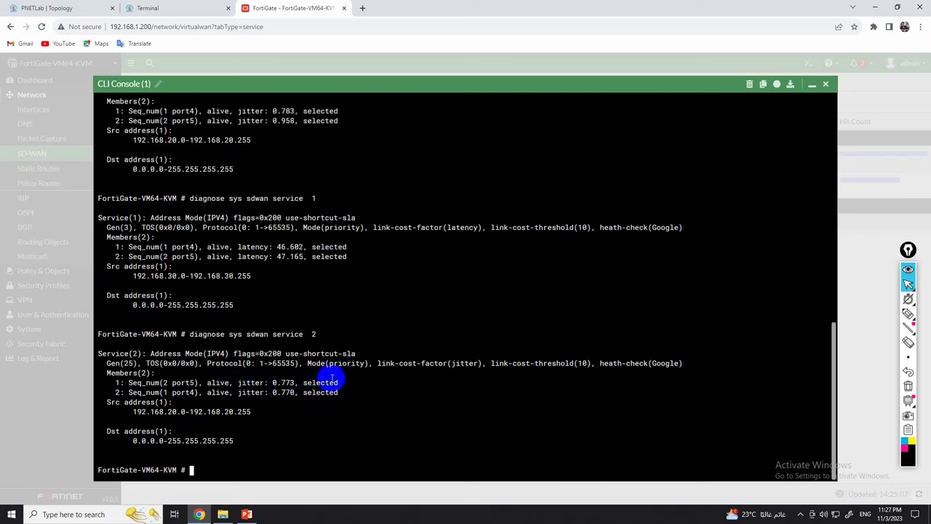
left_click_drag(455, 368, 464, 366)
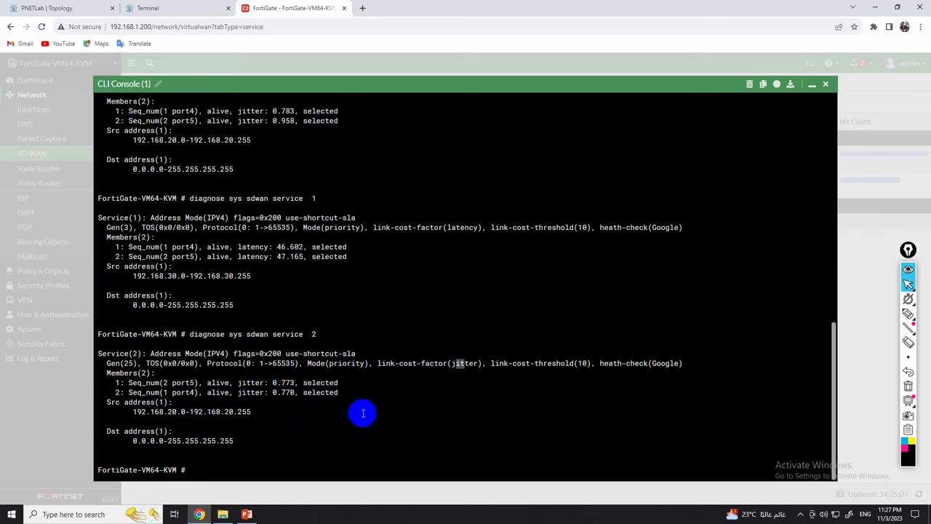
- Minimize the CLI Console and bring up the 'SD-WAN Rules—Best Quality' PowerPoint slide
key("Up")
key("BackSpace")
key("BackSpace")
key("BackSpace")
key("BackSpace")
key("BackSpace")
key("BackSpace")
key("BackSpace")
key("BackSpace")
key("BackSpace")
key("BackSpace")
key("BackSpace")
key("BackSpace")
key("BackSpace")
key("BackSpace")
key("BackSpace")
key("BackSpace")
key("BackSpace")
key("BackSpace")
key("BackSpace")
key("BackSpace")
left_click(812, 85)
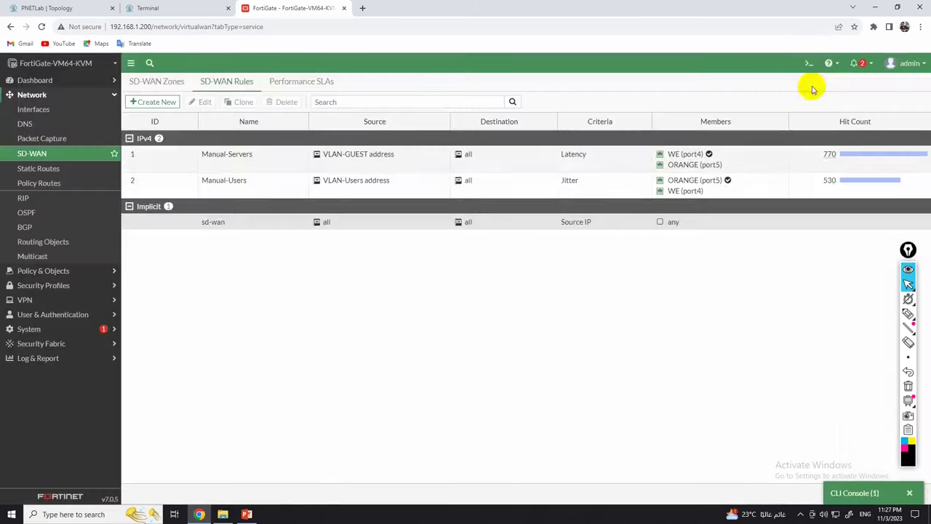
left_click(247, 513)
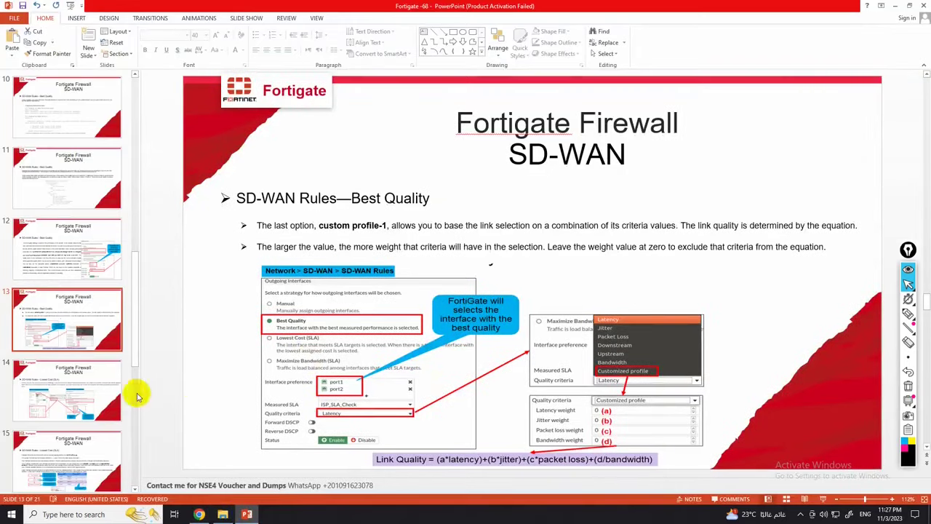
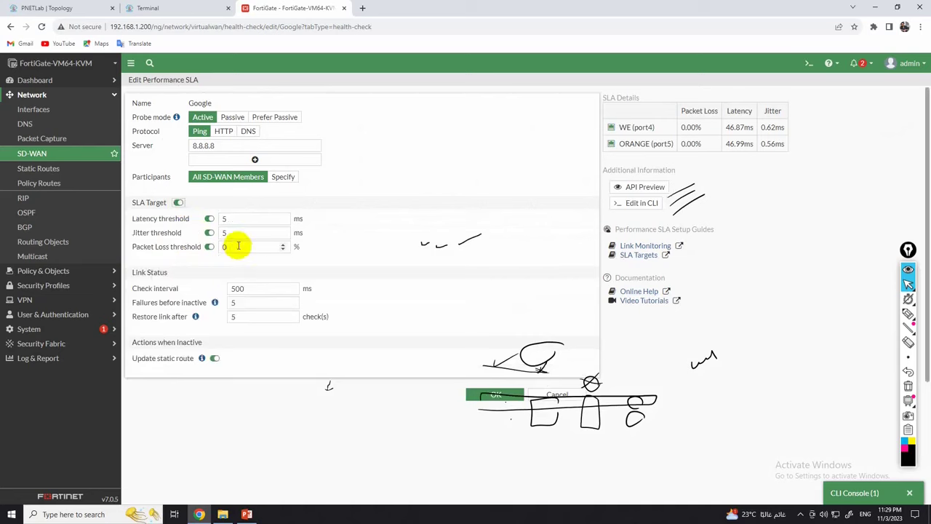
- Raise the Google SLA latency and jitter thresholds to 500 ms and save
left_click(495, 394)
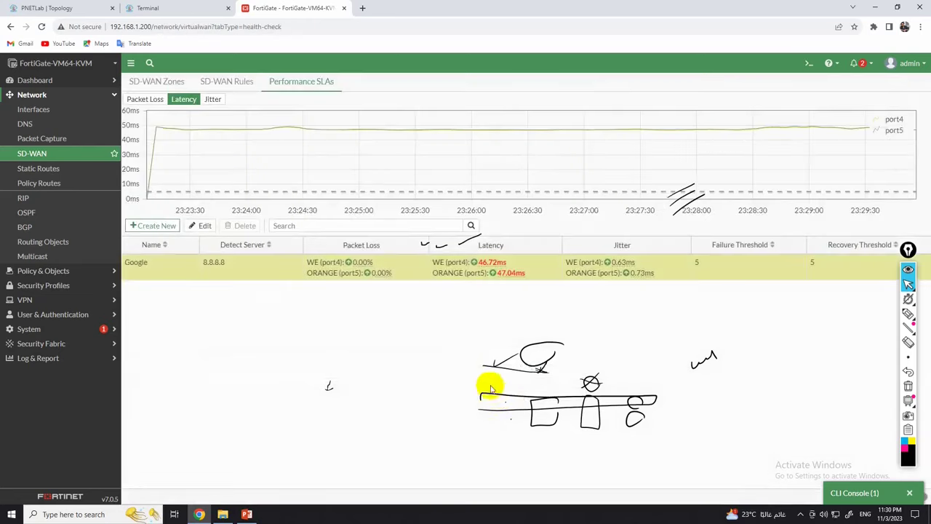
double_click(481, 272)
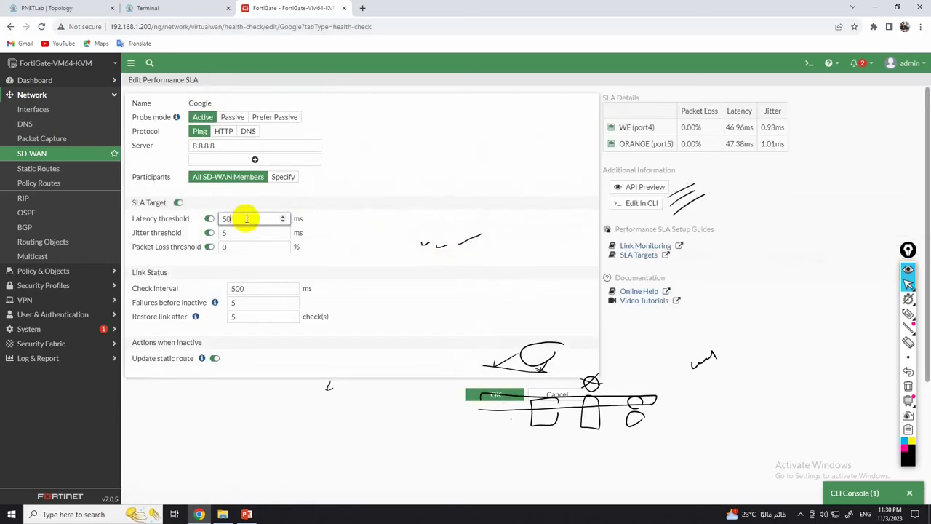
key("Tab")
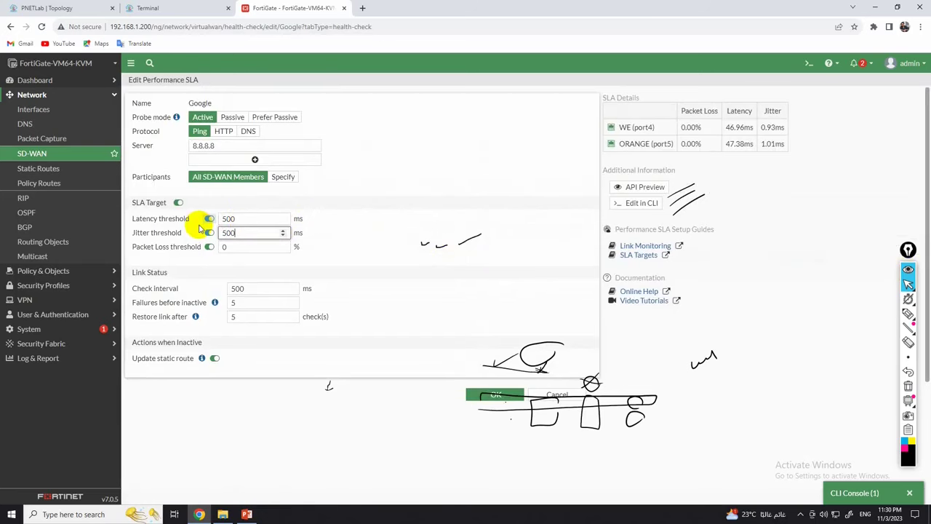
type("500")
left_click(501, 396)
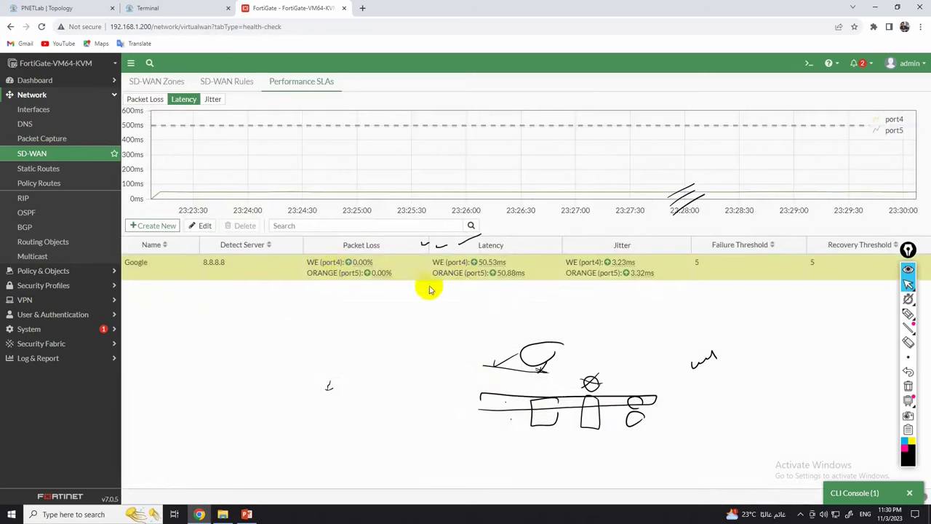
- Change Manual-Servers to Lowest Cost (SLA), add Google as required SLA target, and save
left_click(240, 83)
double_click(193, 160)
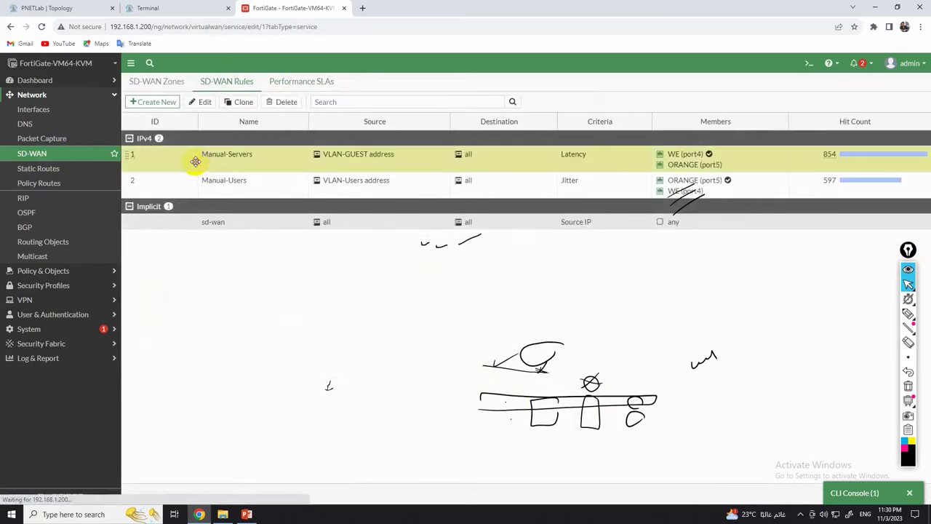
scroll(247, 327, "down", 2)
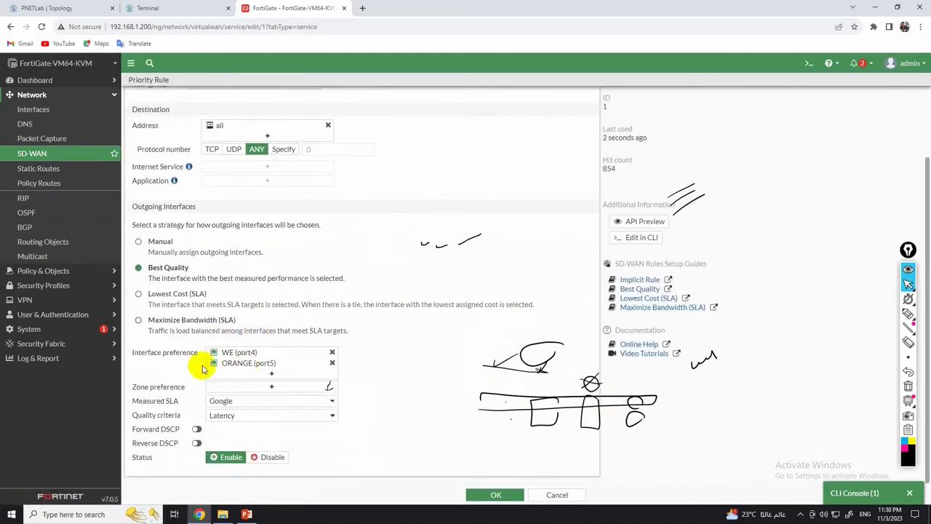
left_click(152, 298)
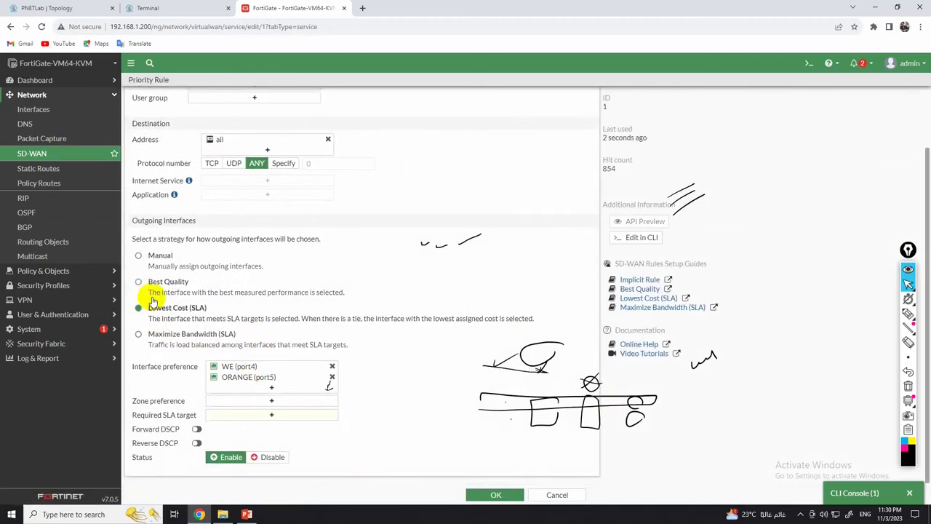
left_click(264, 416)
left_click(481, 131)
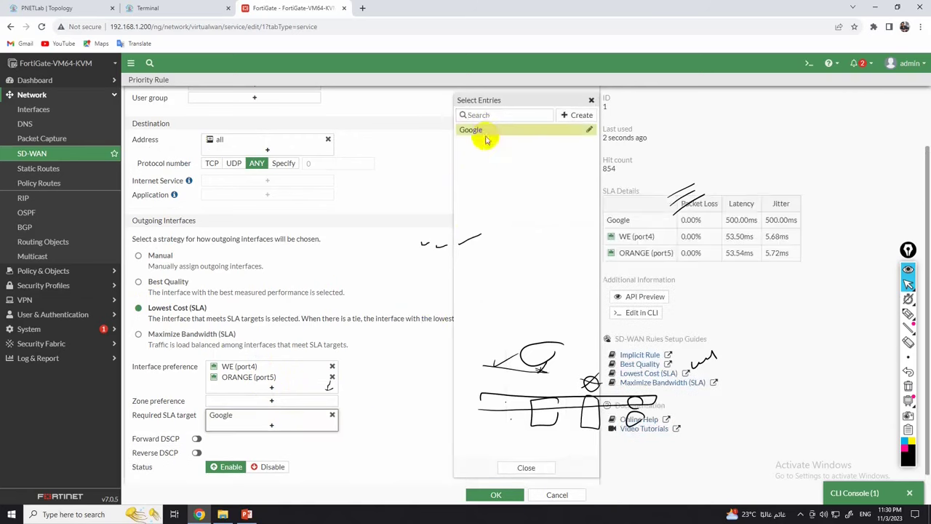
left_click(376, 428)
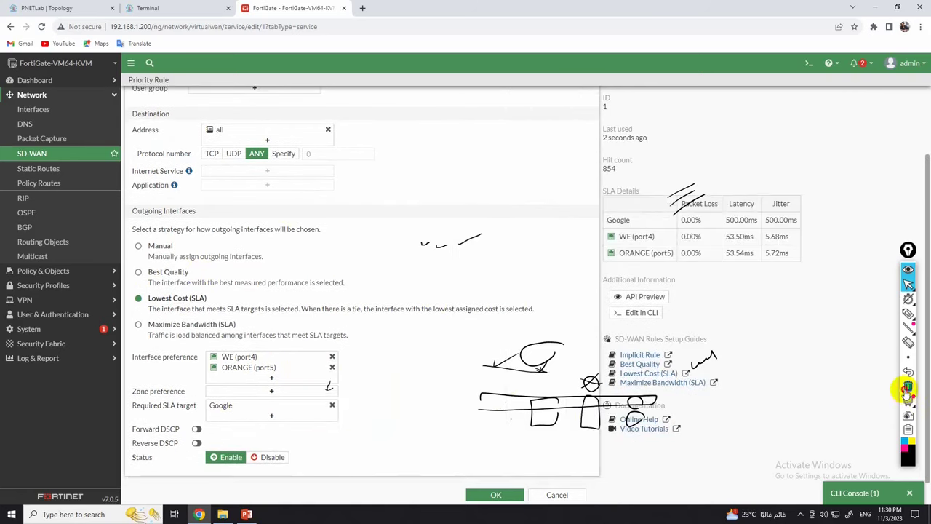
left_click(908, 388)
left_click(498, 494)
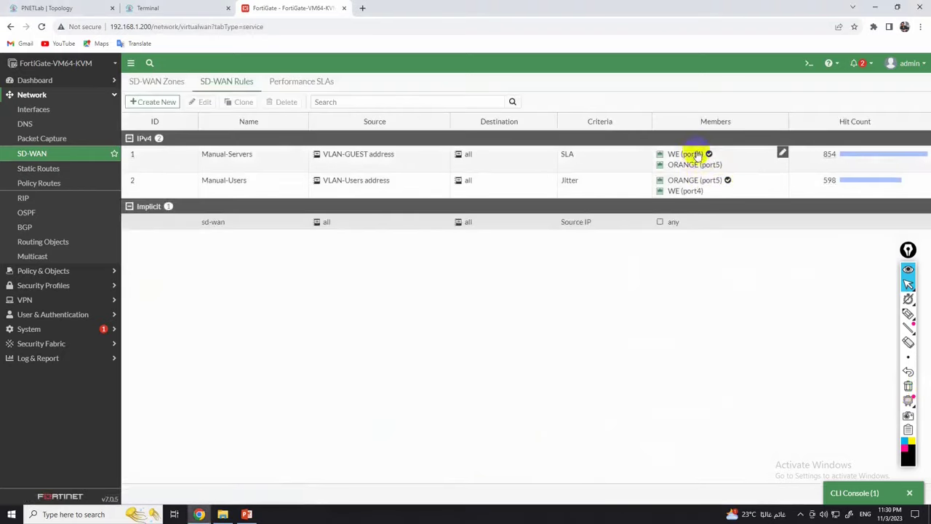
- Annotate the rules list's Criteria column, SLA and Jitter entries, then clear the ink
mouse_move(686, 160)
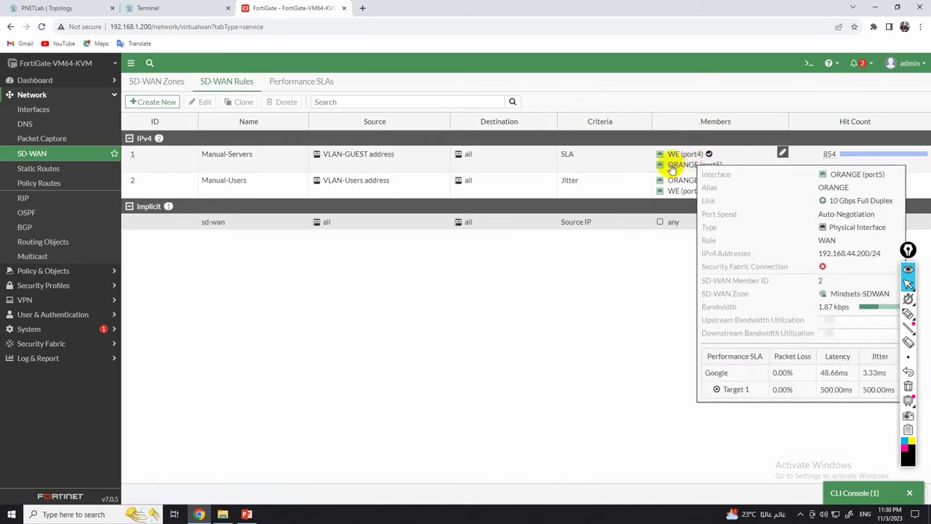
left_click(908, 315)
mouse_move(637, 114)
left_mouse_down()
mouse_move(578, 121)
mouse_move(634, 110)
left_mouse_up()
left_click_drag(561, 150, 582, 155)
left_click_drag(506, 190, 413, 257)
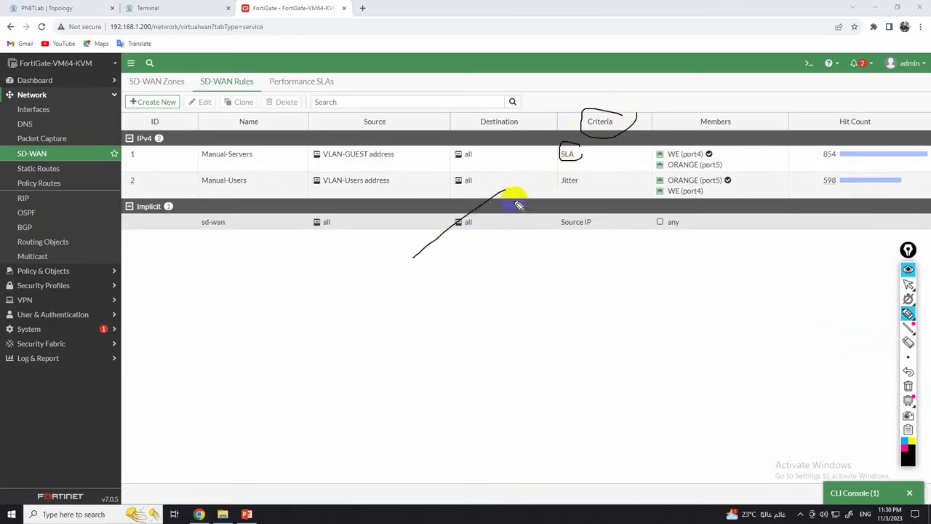
left_click_drag(496, 193, 505, 190)
mouse_move(498, 282)
left_mouse_down()
mouse_move(497, 266)
mouse_move(547, 266)
left_mouse_up()
mouse_move(580, 190)
left_mouse_down()
mouse_move(603, 192)
mouse_move(575, 165)
mouse_move(598, 155)
left_mouse_up()
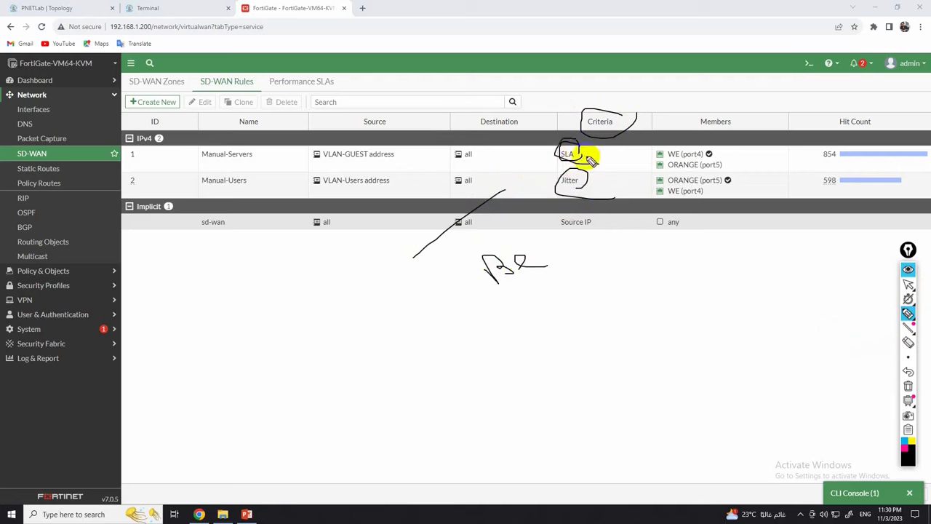
left_click(911, 387)
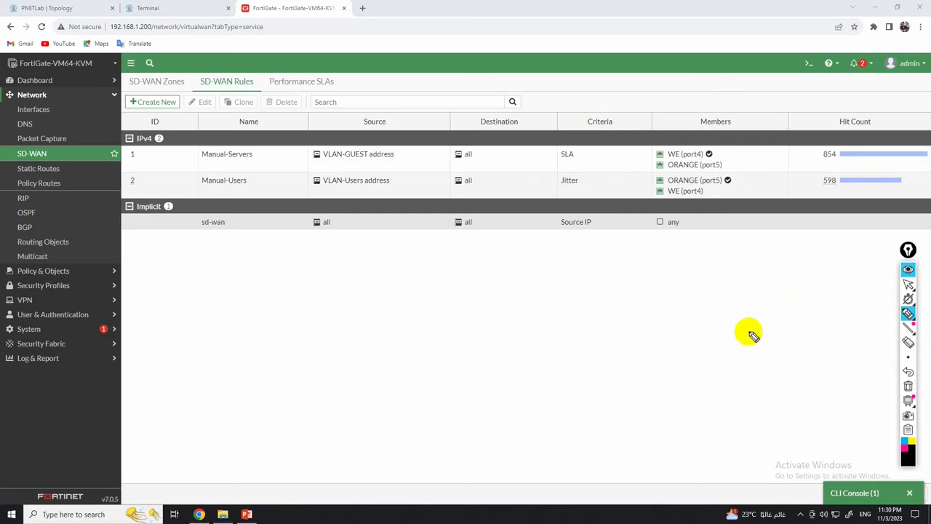
- Mark the SLA and Jitter criteria again, then open the Manual-Servers rule for editing
left_click_drag(579, 146, 573, 154)
left_click_drag(564, 114, 545, 131)
left_click_drag(575, 193, 611, 177)
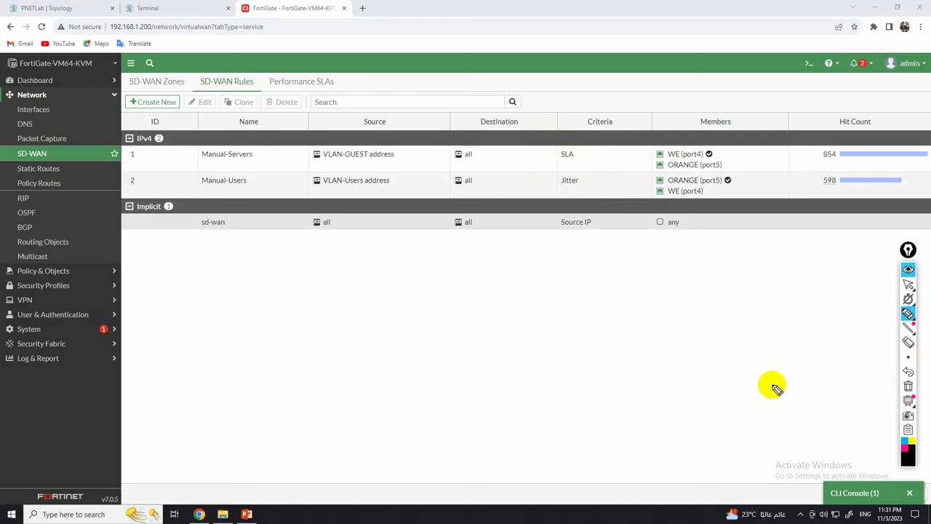
key("Escape")
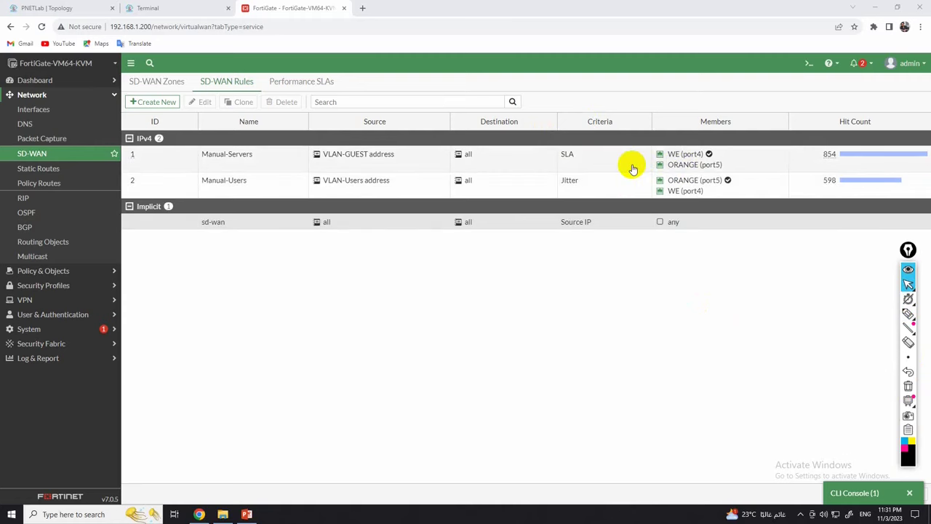
double_click(633, 169)
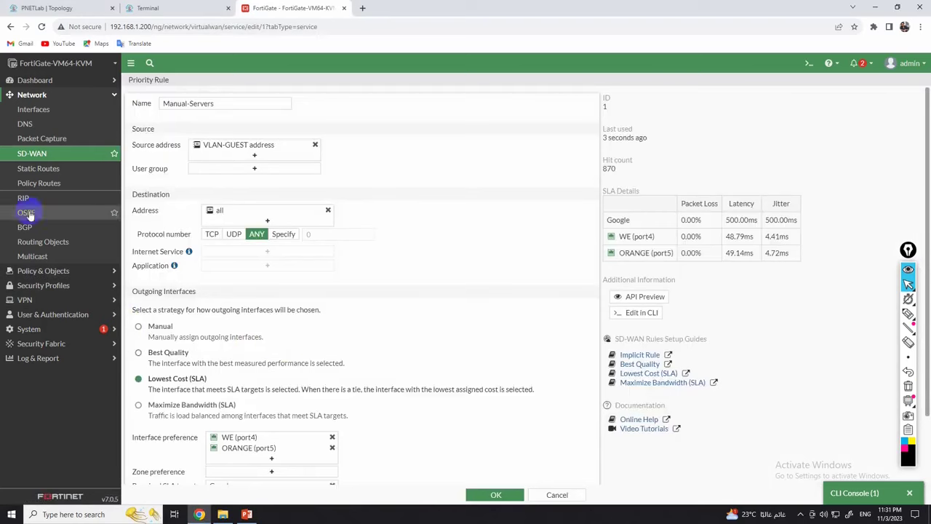
- Review the performance SLA list and the ORANGE (port5) member of Mindsets-SDWAN
left_click(37, 154)
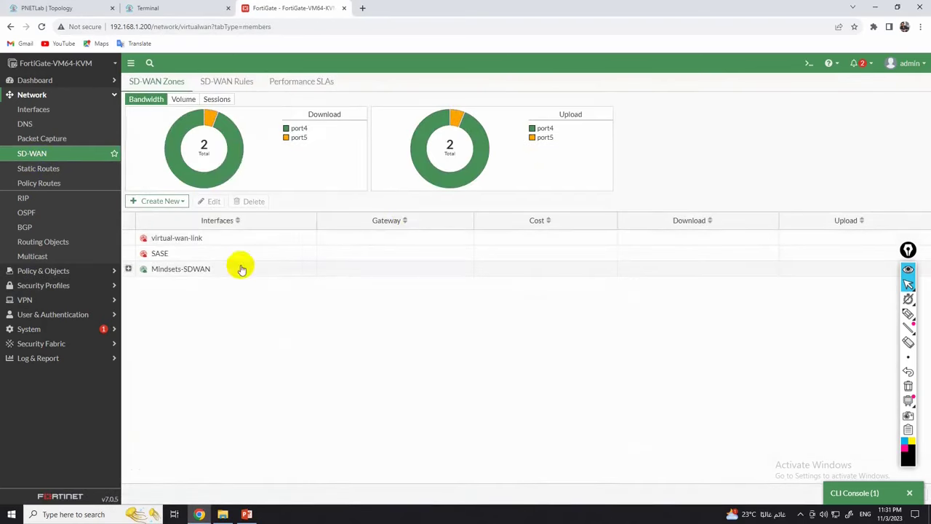
left_click(291, 81)
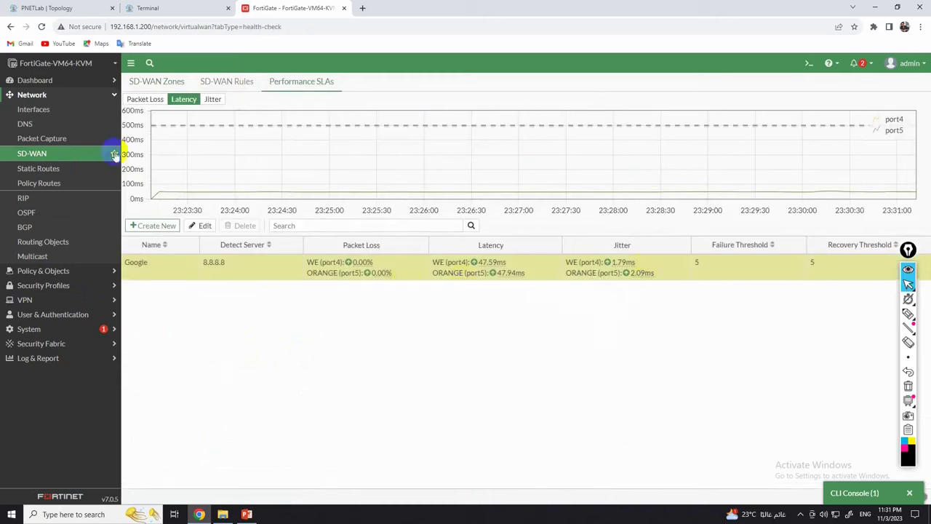
left_click(44, 156)
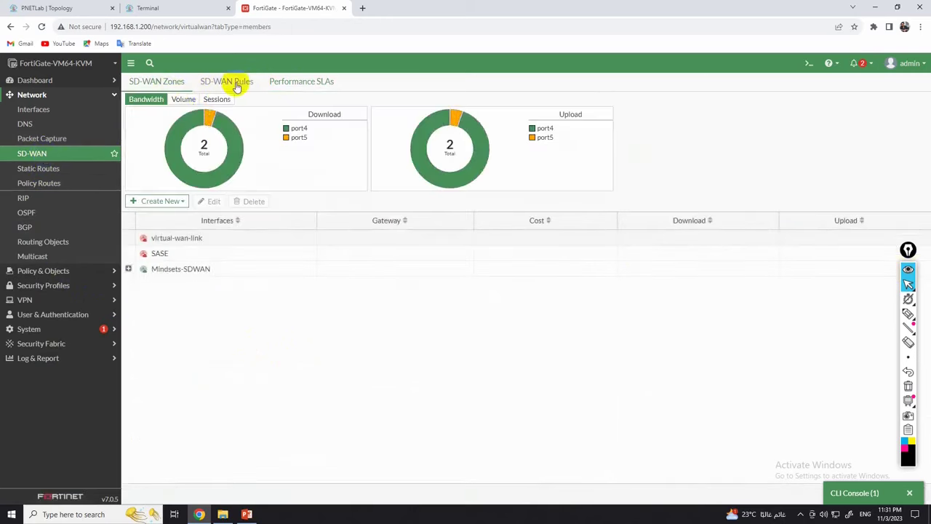
left_click(129, 268)
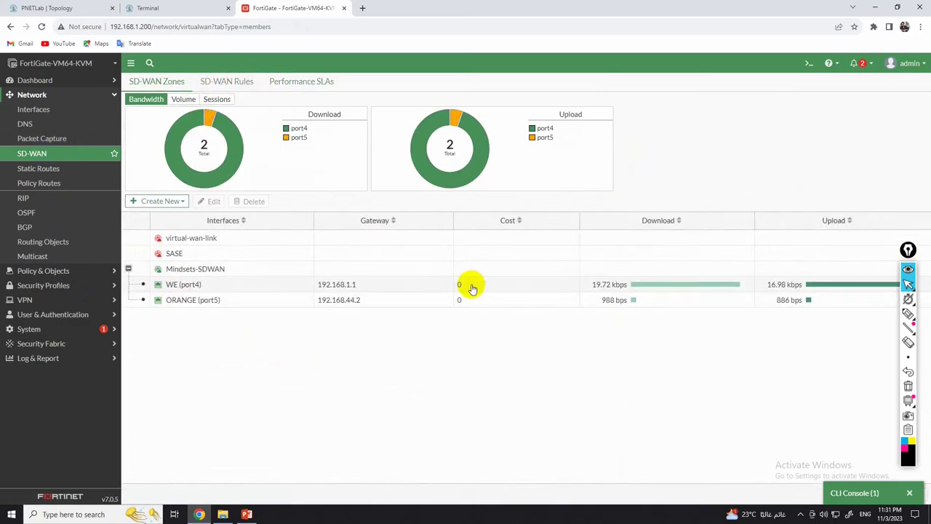
mouse_move(209, 305)
double_click(209, 305)
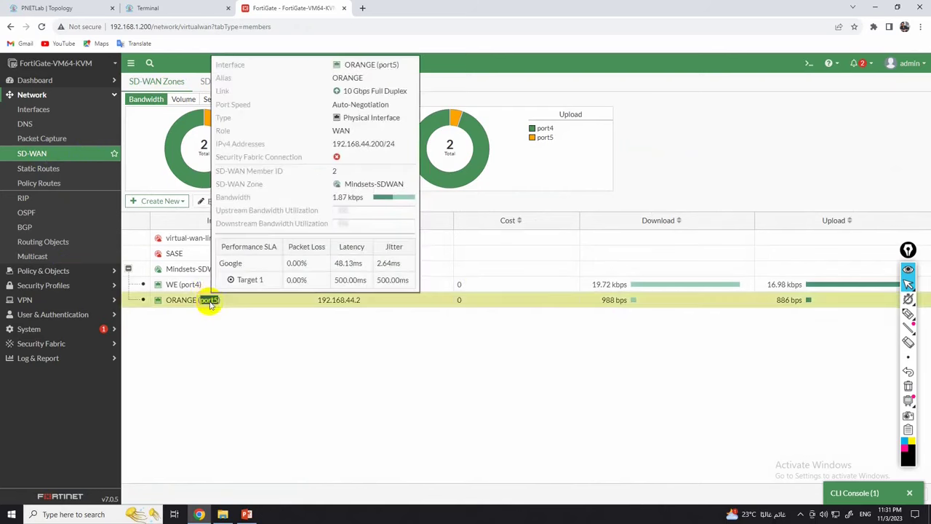
- Set the WE (port4) member cost to 10 and view the SD-WAN Rules list
left_click(51, 155)
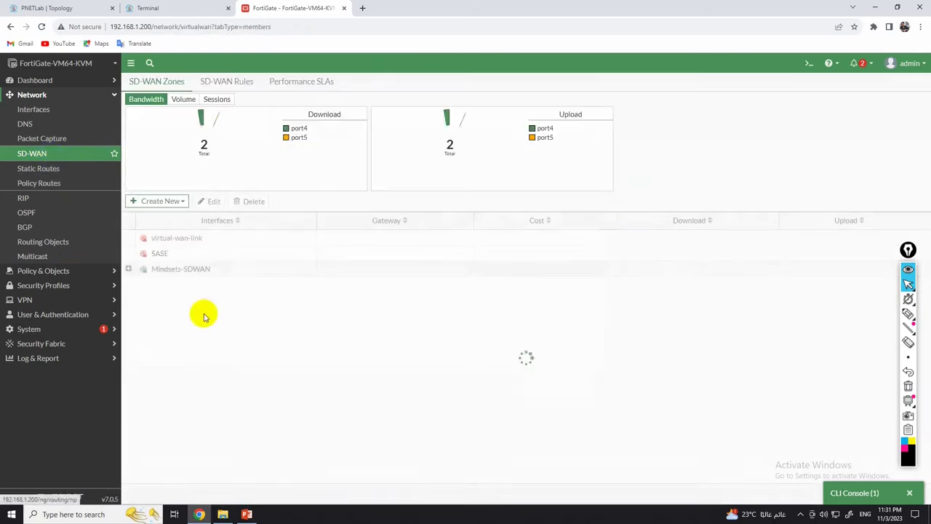
left_click(129, 269)
double_click(182, 284)
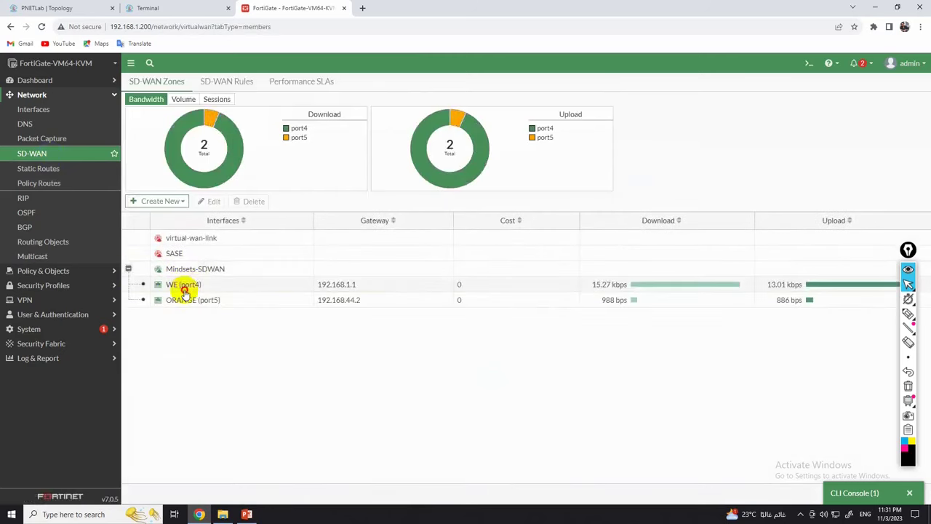
left_click(189, 145)
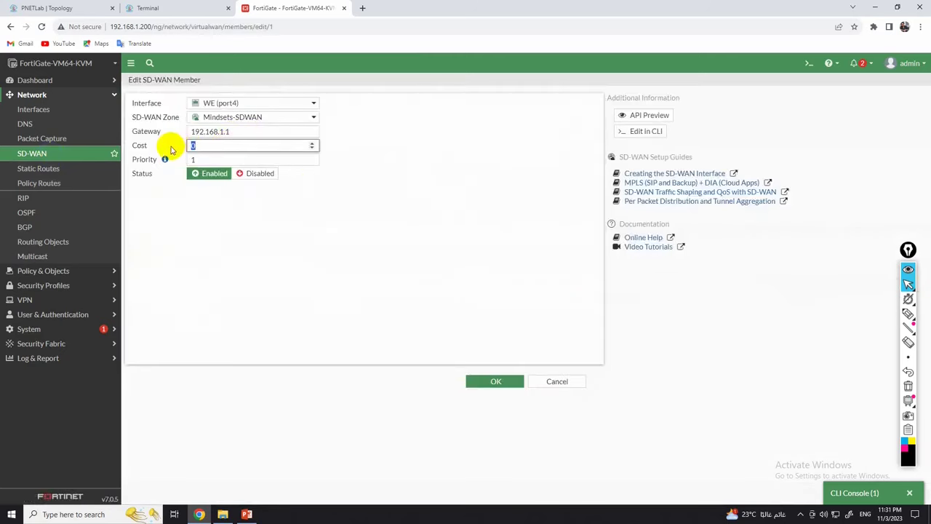
left_click(498, 384)
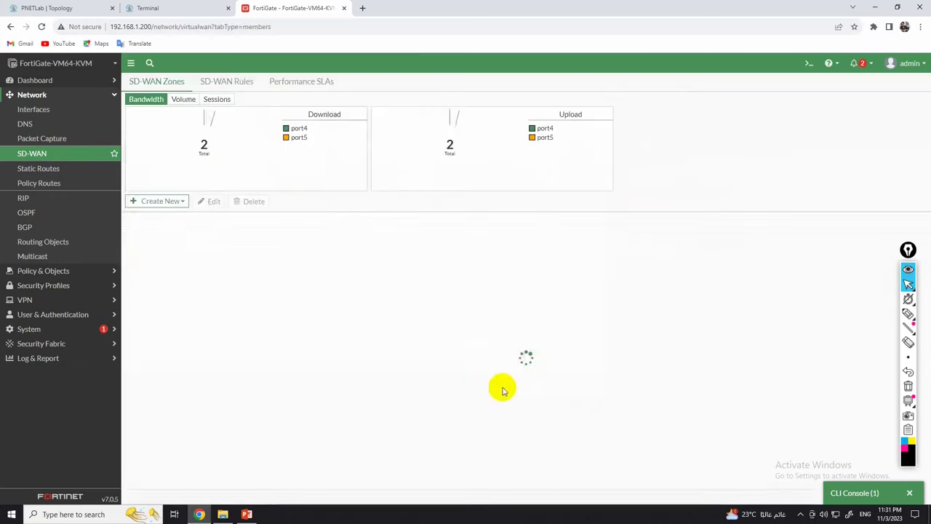
left_click(129, 270)
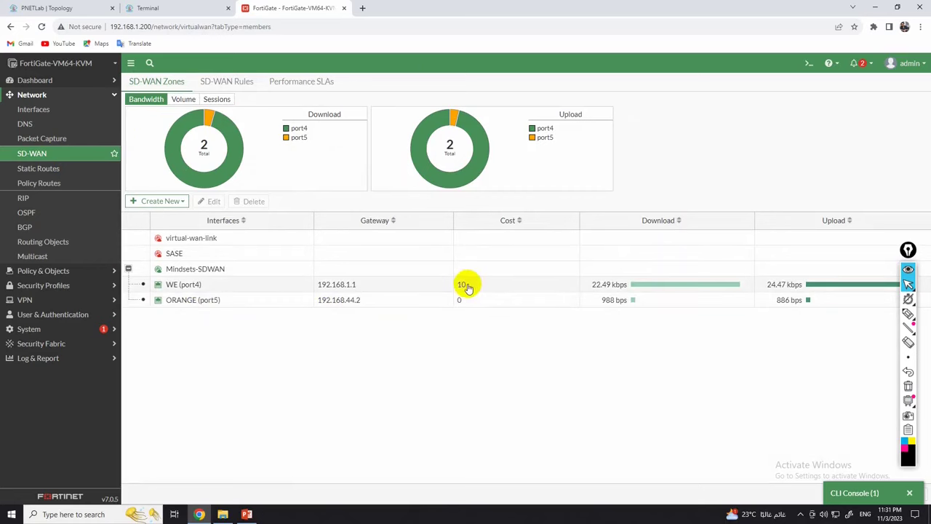
left_click(246, 83)
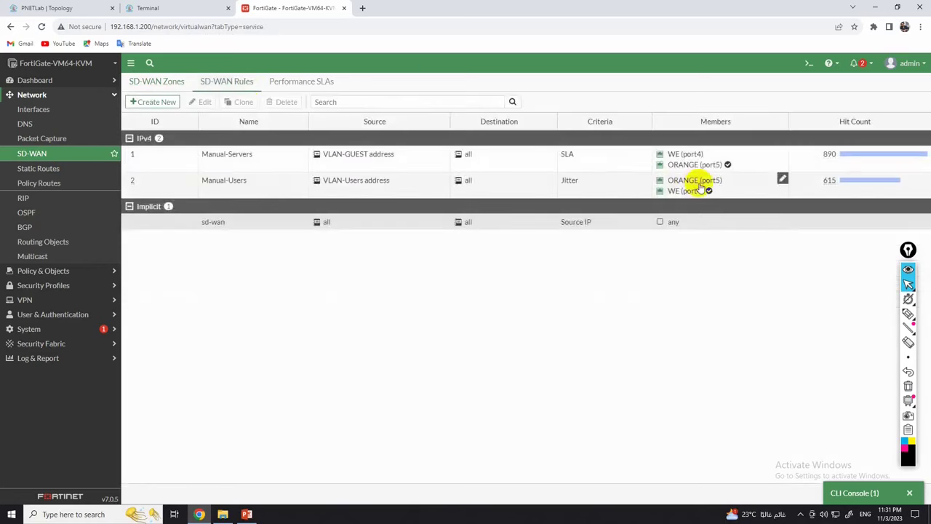
mouse_move(716, 184)
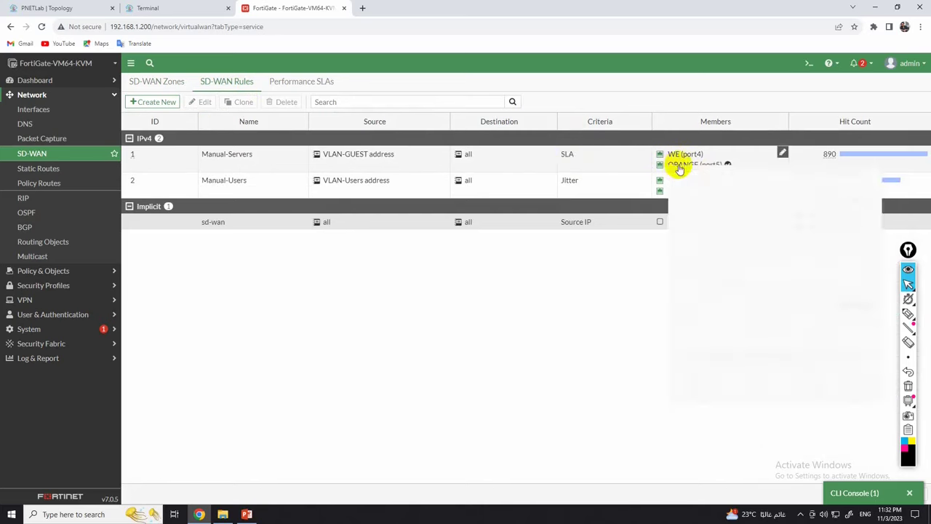
mouse_move(682, 169)
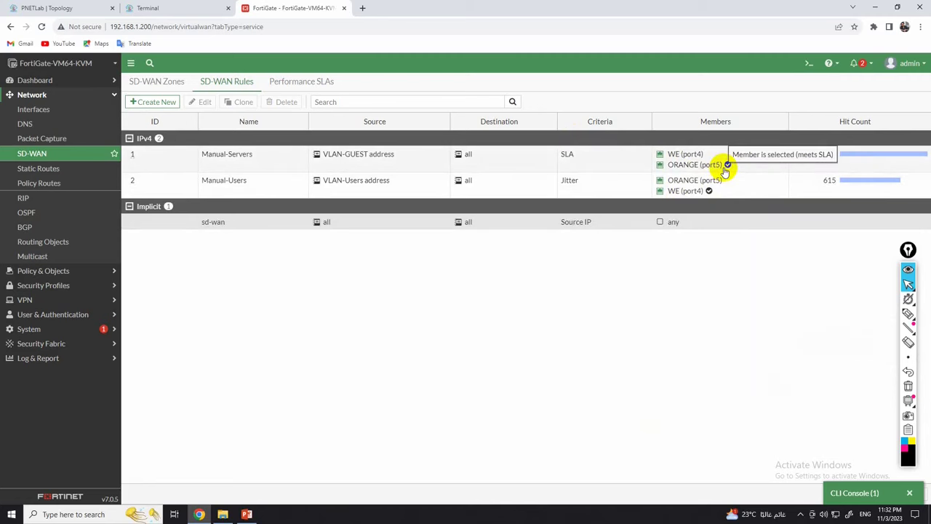
- Set the WE (port4) member cost back to 0
left_click(69, 156)
left_click(128, 268)
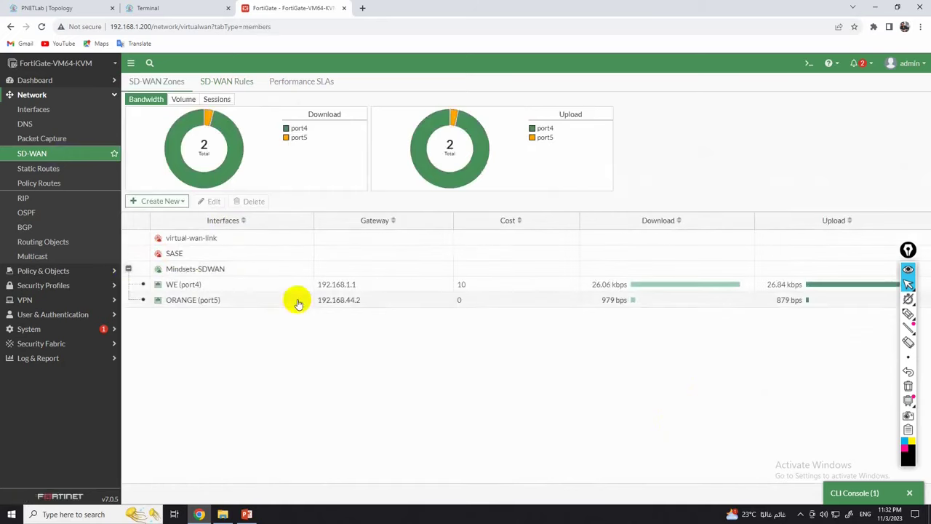
double_click(430, 289)
left_click_drag(227, 145, 155, 148)
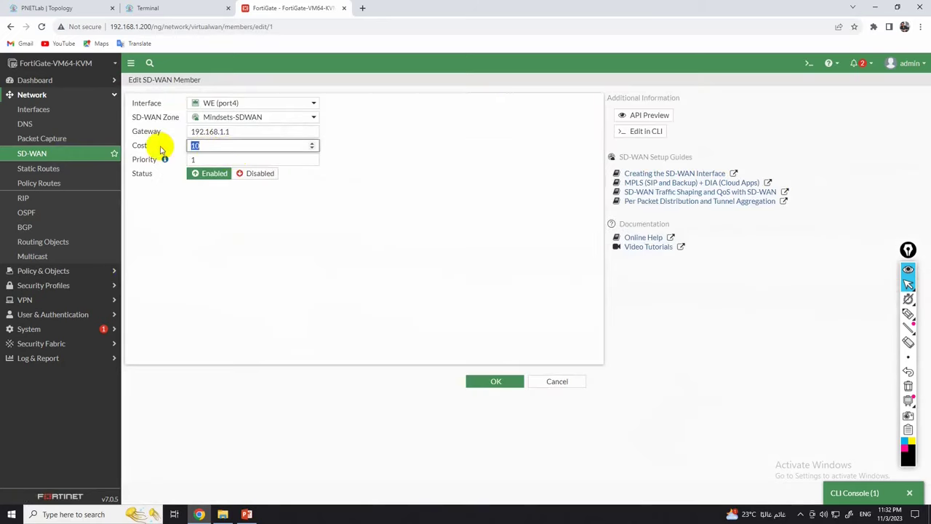
type("1")
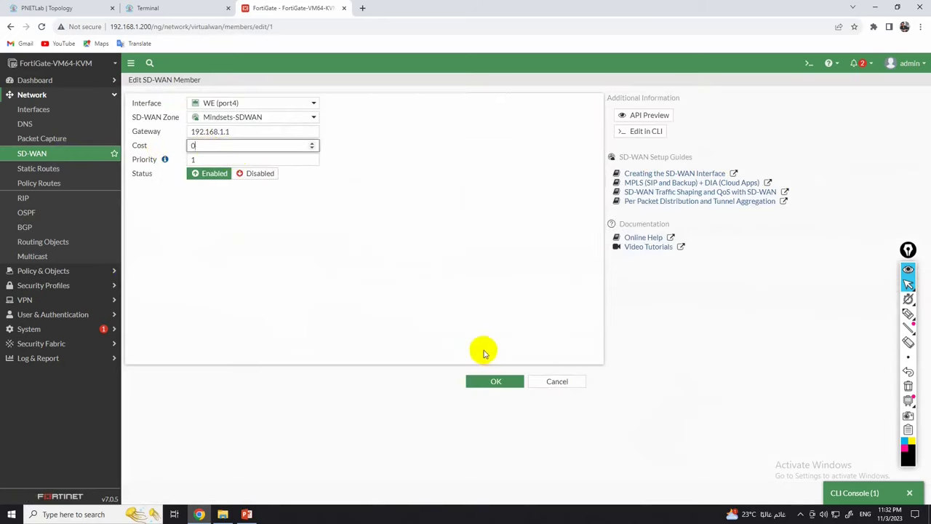
left_click(499, 383)
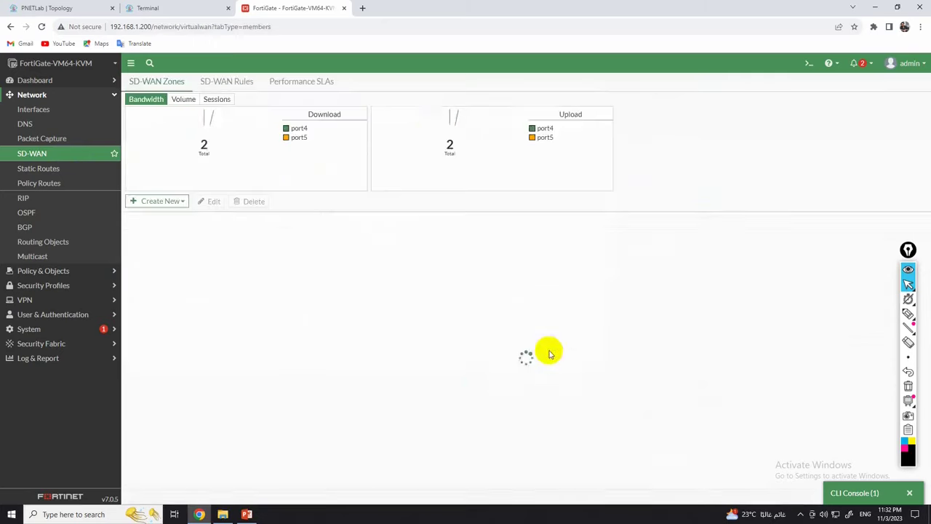
- Reorder Manual-Servers interface preference to ORANGE (port5) first, then WE (port4)
left_click(225, 82)
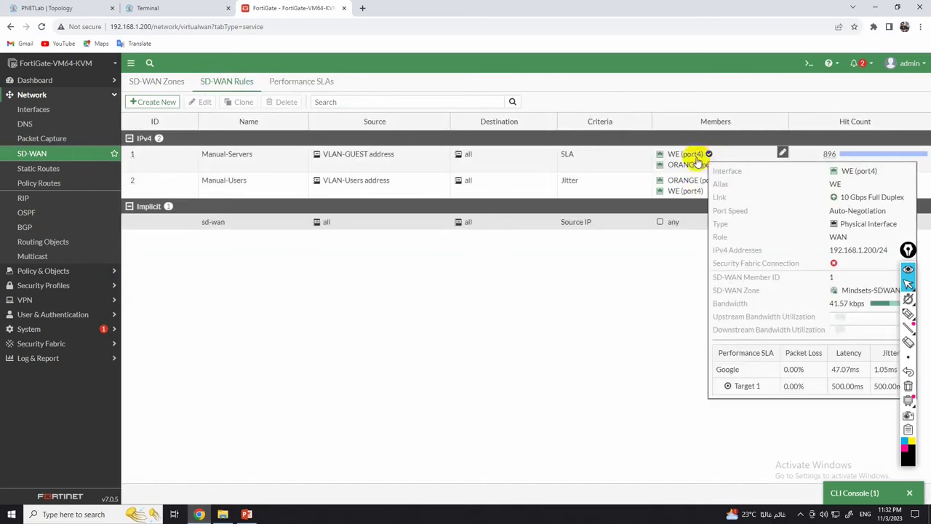
double_click(619, 166)
scroll(274, 439, "down", 1)
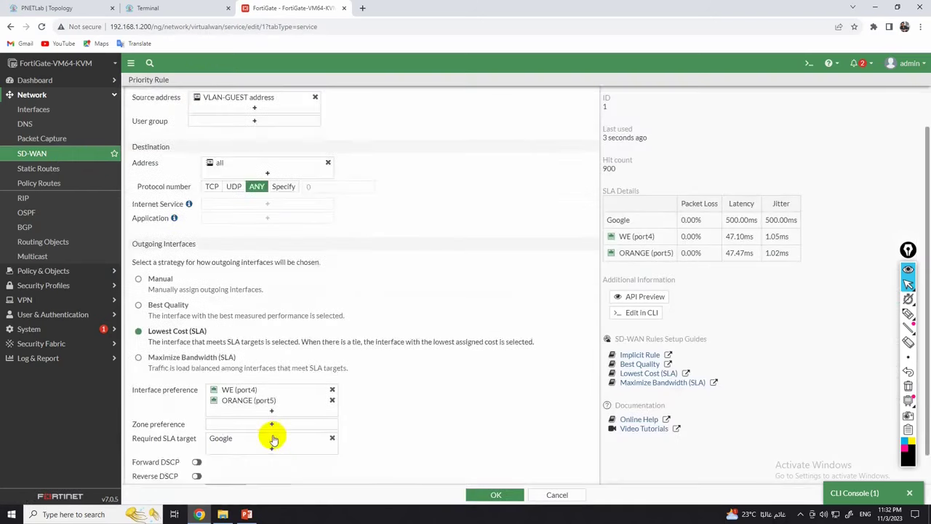
scroll(274, 440, "down", 1)
left_click(263, 369)
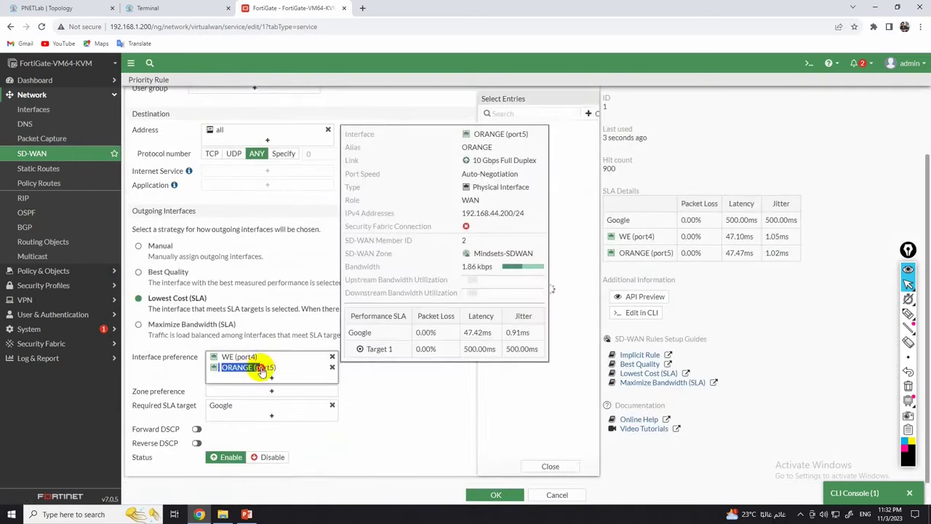
left_click(331, 367)
left_click(333, 366)
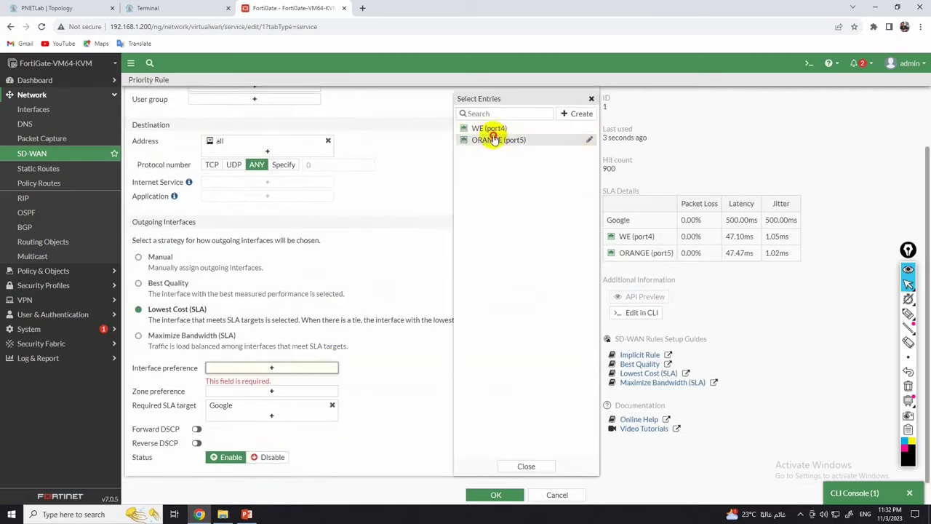
left_click(492, 139)
left_click(493, 129)
left_click(519, 496)
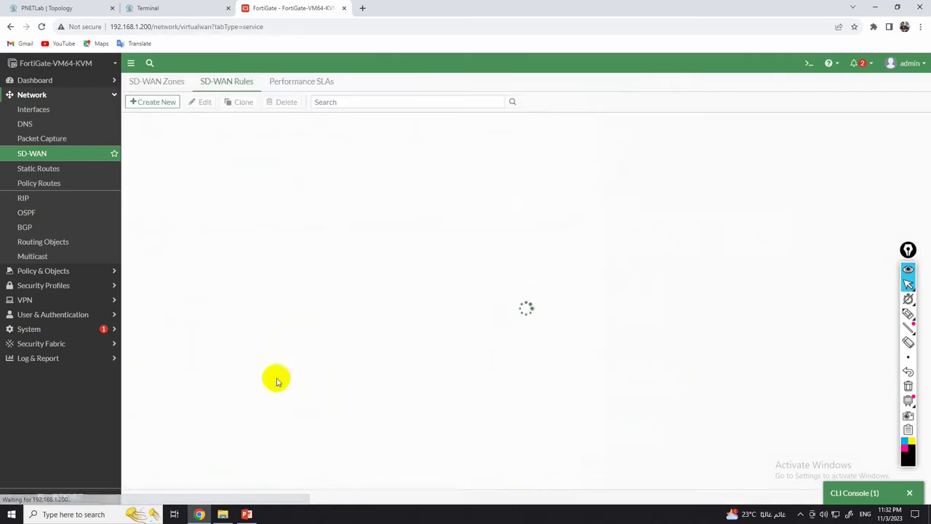
left_click(58, 153)
left_click(229, 80)
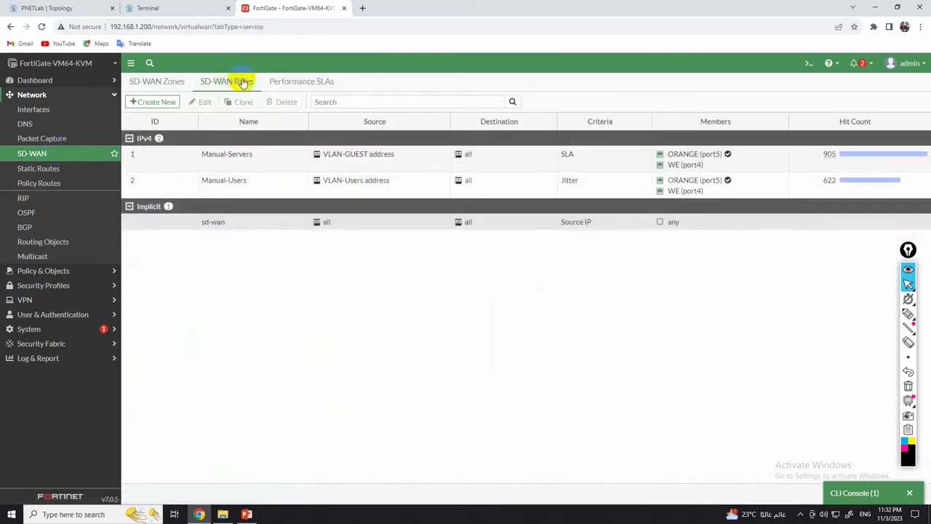
mouse_move(711, 162)
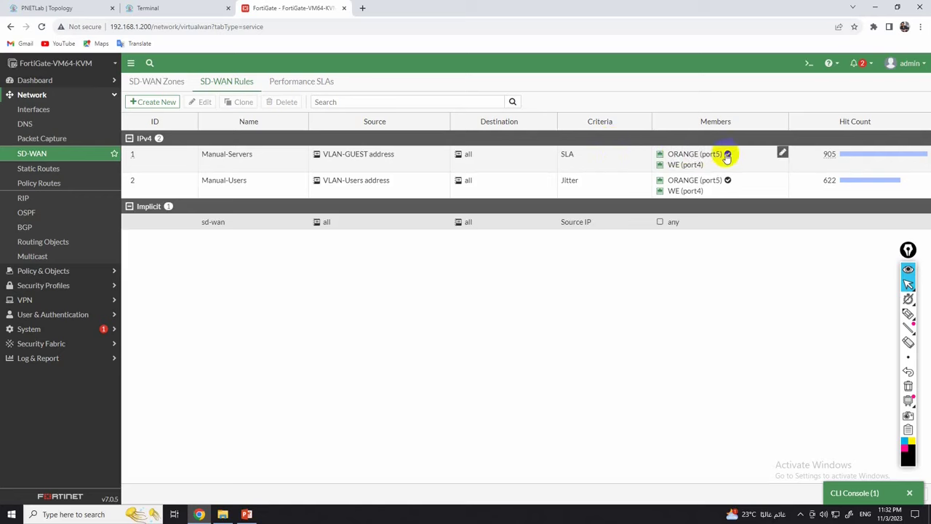
- Re-save the ORANGE (port5) member, check the SD-WAN Rules list, then switch to PowerPoint
left_click(53, 158)
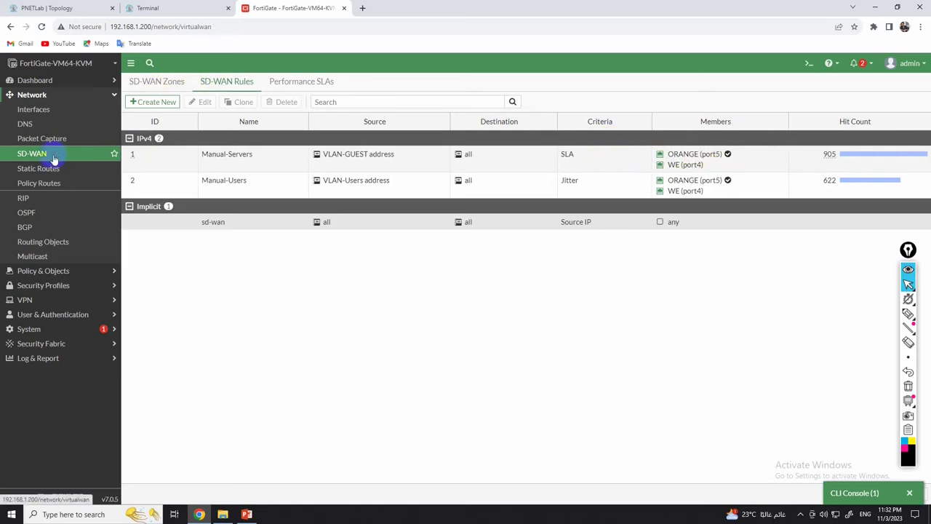
left_click(129, 268)
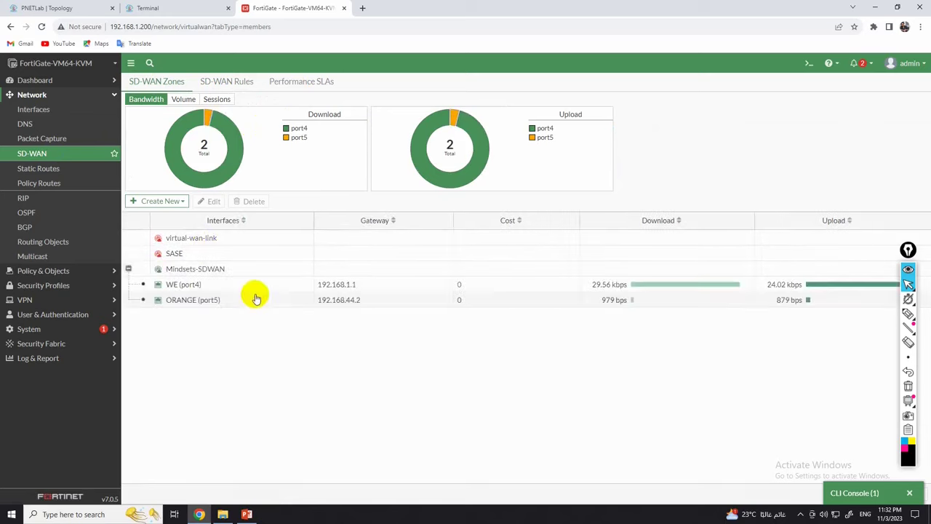
double_click(255, 299)
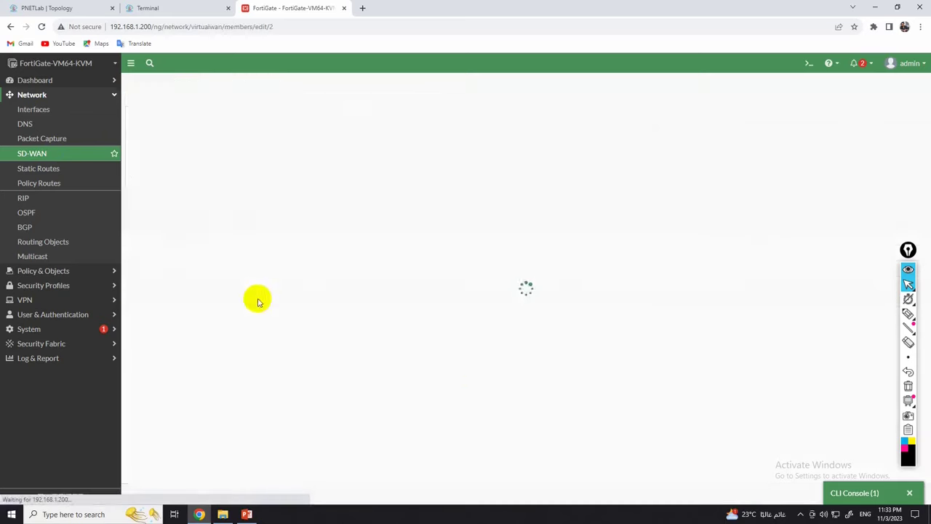
left_click(483, 381)
left_click(226, 81)
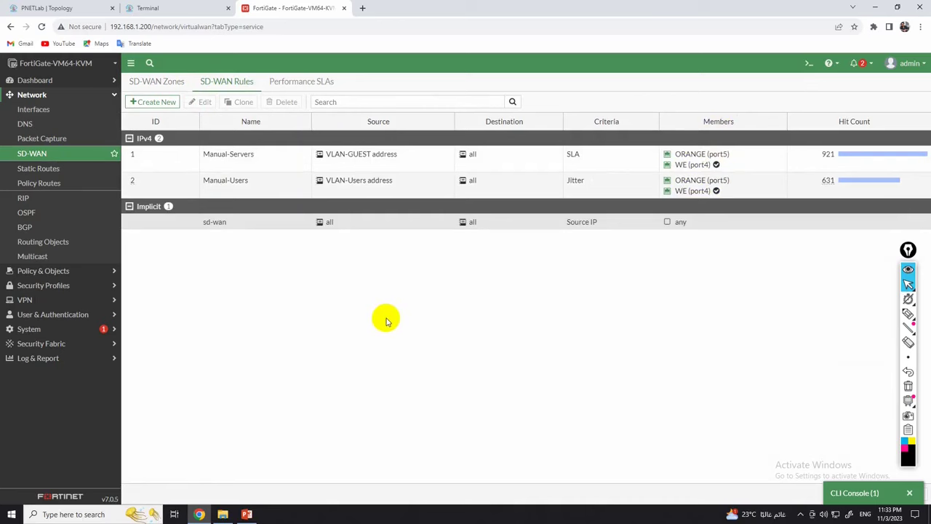
left_click(247, 514)
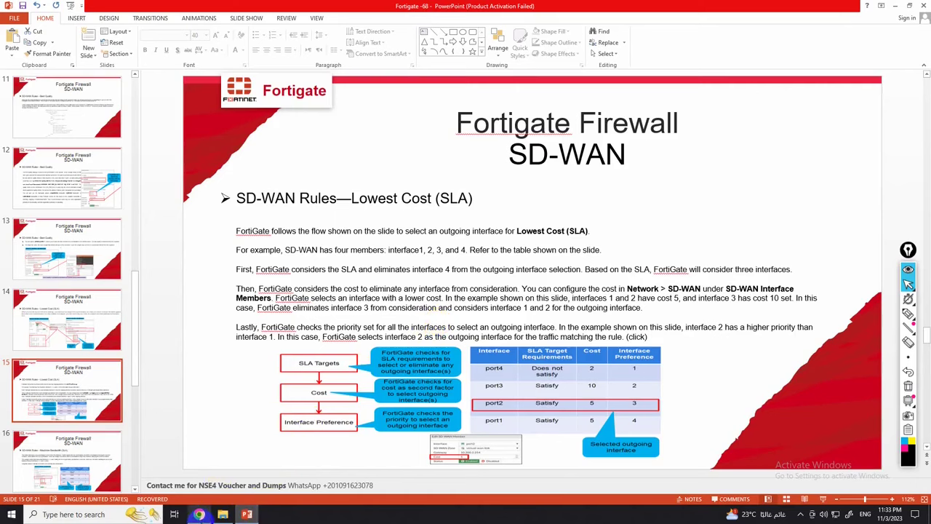
- Show slide 16, SD-WAN Rules—Maximize Bandwidth (SLA)
left_click(108, 464)
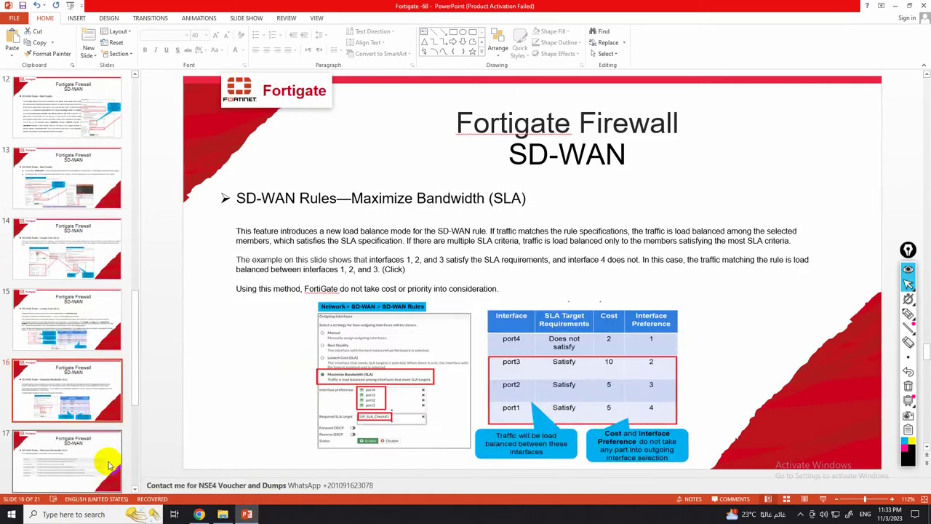